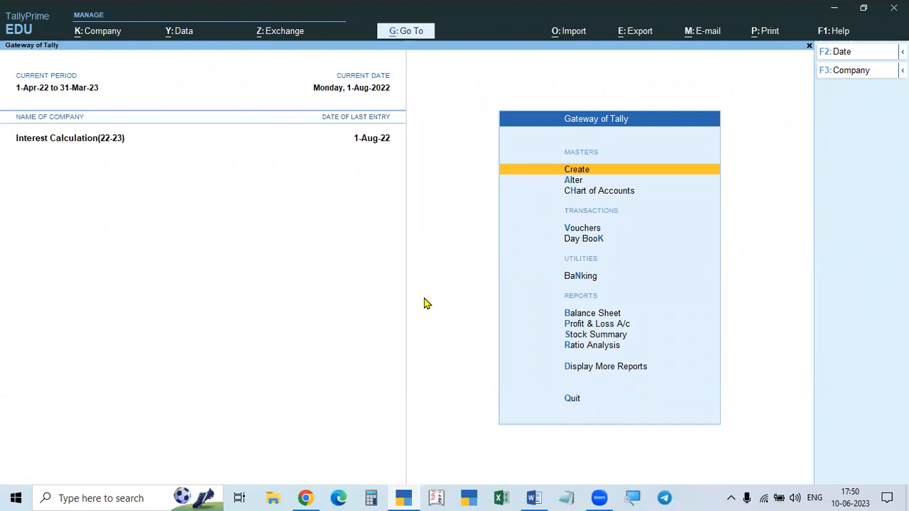
In the company features, set Enable Interest Calculation to No, set it back to Yes, and save the features.
key(F11)
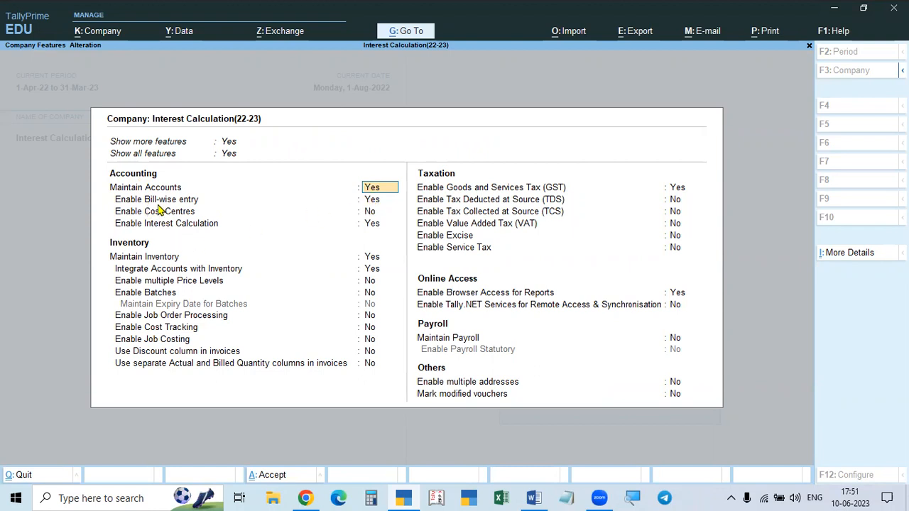
click(372, 201)
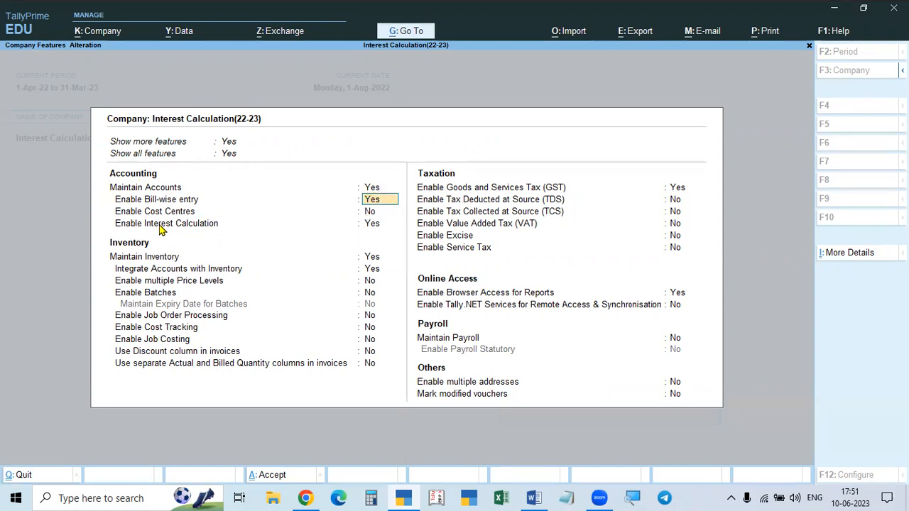
click(372, 226)
text(y)
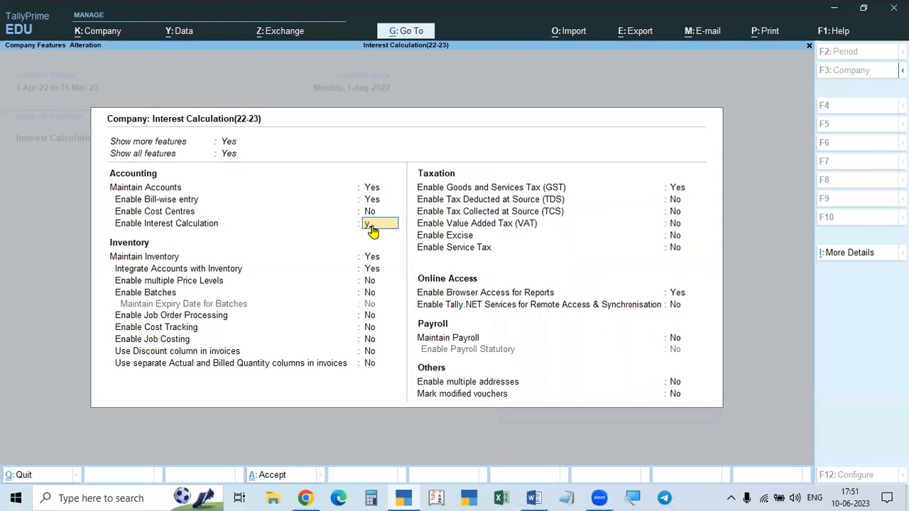
text(y)
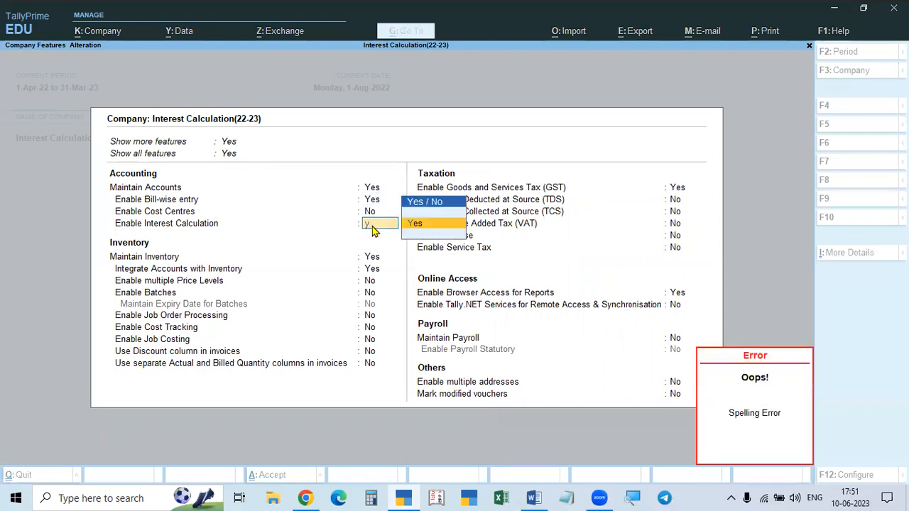
key(BackSpace)
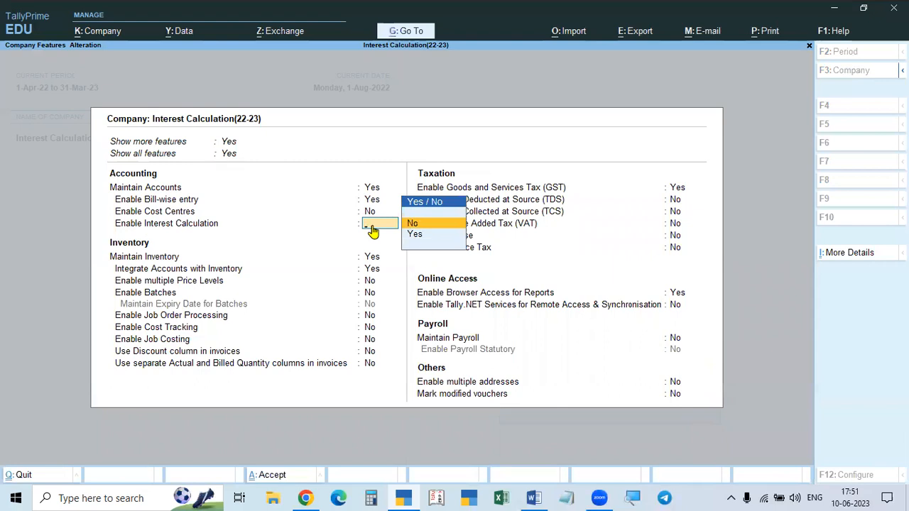
text(n)
key(Return)
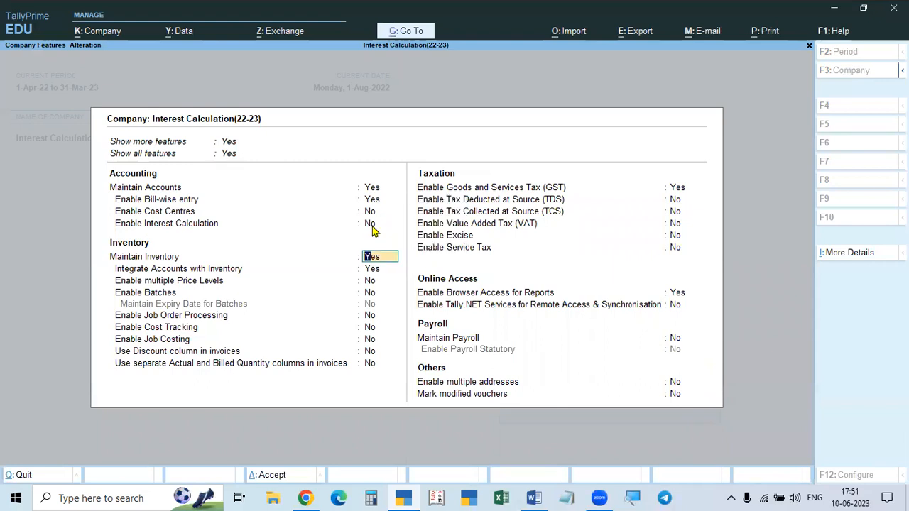
key(Up)
text(y)
key(Return)
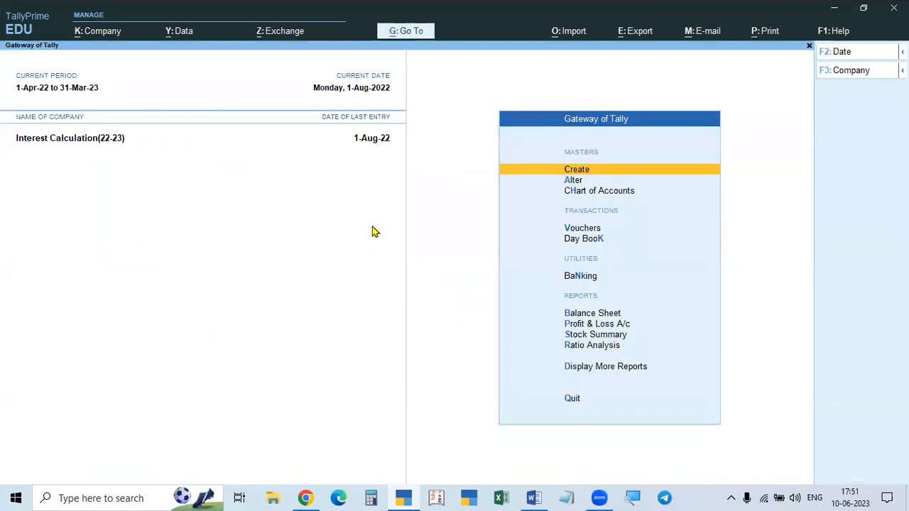
Open for alteration the customer ledger listed directly after State Bank of India.
key(Down)
key(Return)
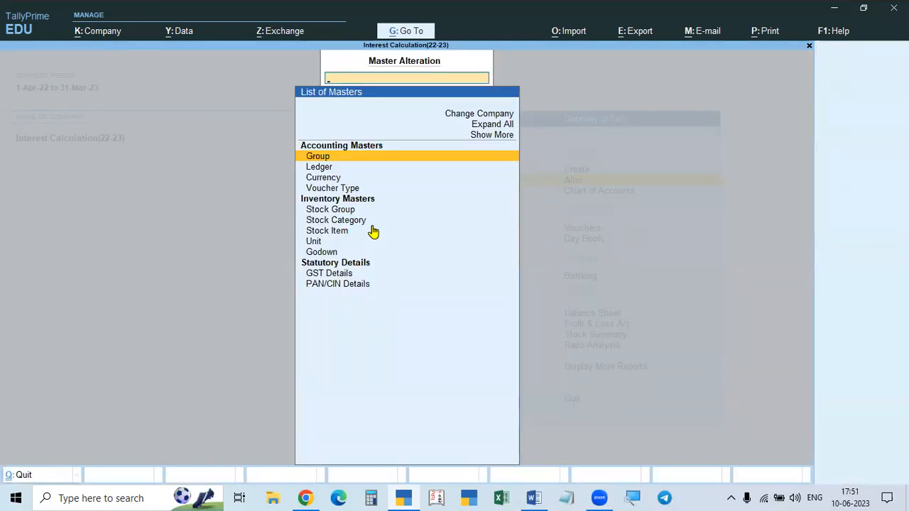
key(Down)
key(Down)
key(Up)
key(Return)
key(Down)
key(Down)
key(Down)
key(Down)
key(Down)
key(Down)
key(Down)
key(Down)
key(Down)
key(Down)
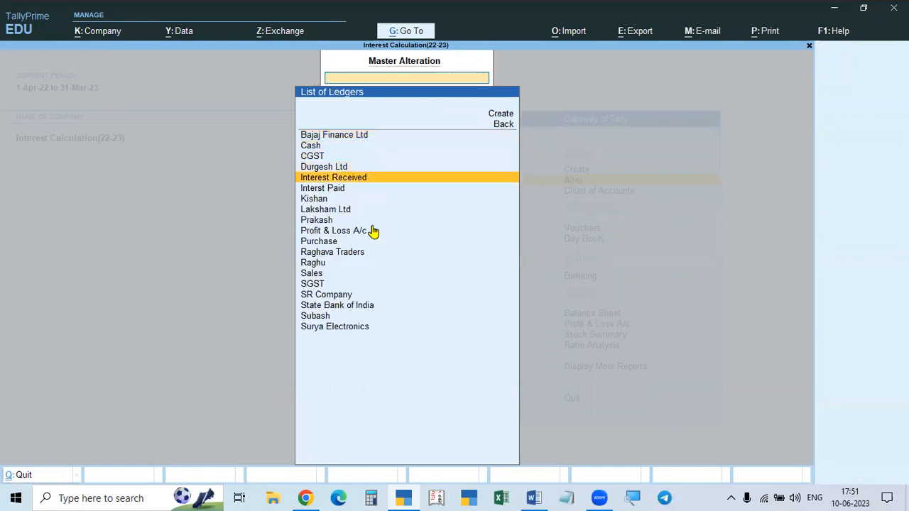
key(Down)
key(Down)
key(Down)
key(Down)
key(Down)
key(Down)
key(Down)
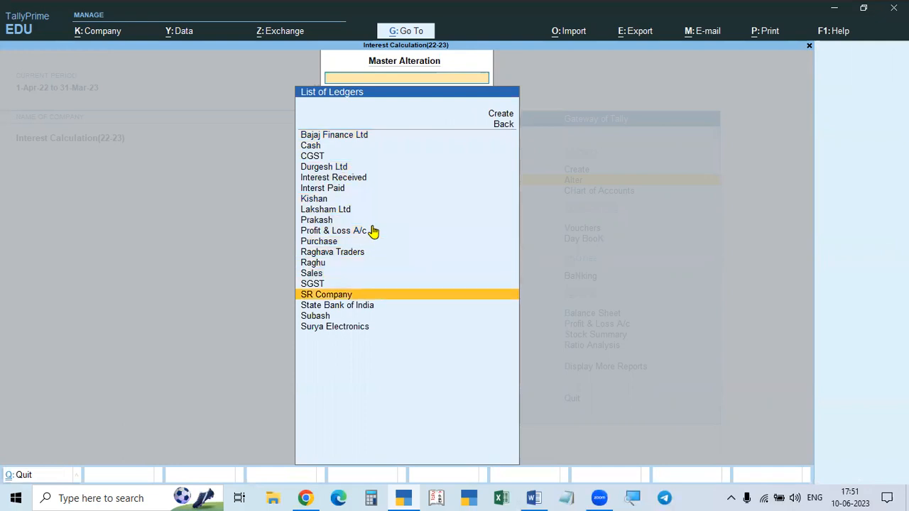
key(Return)
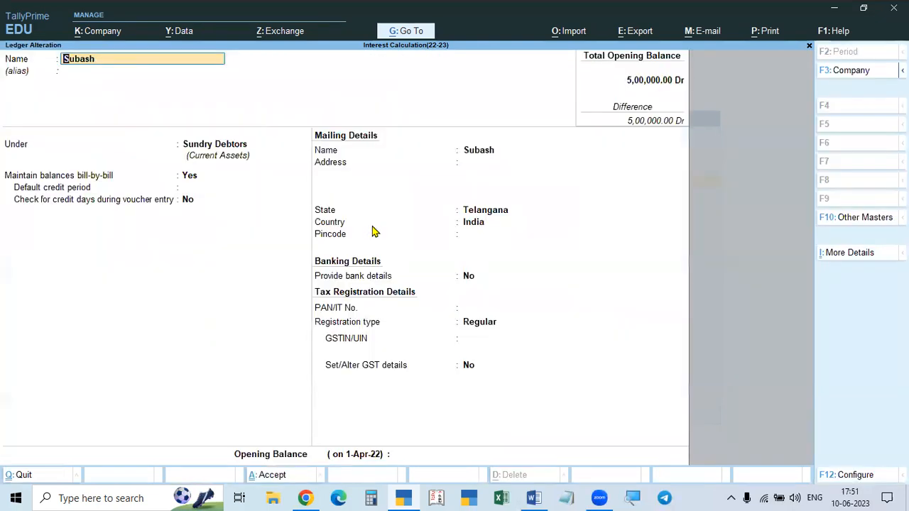
Set the customer ledger's default credit period to 10 days.
key(Return)
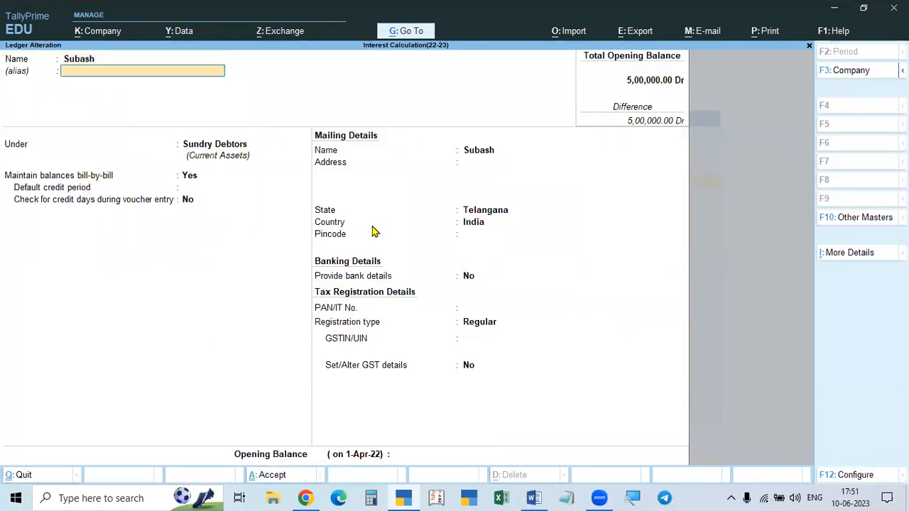
key(Return)
key(Return)
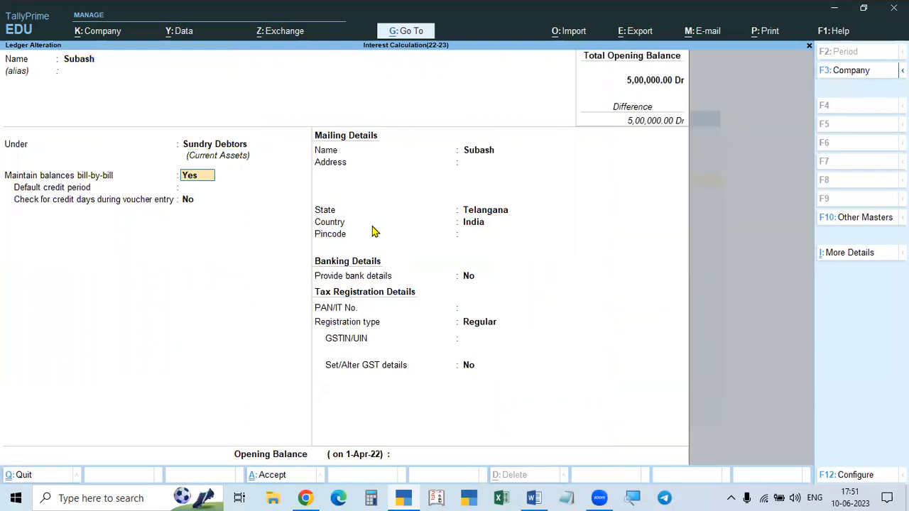
key(Return)
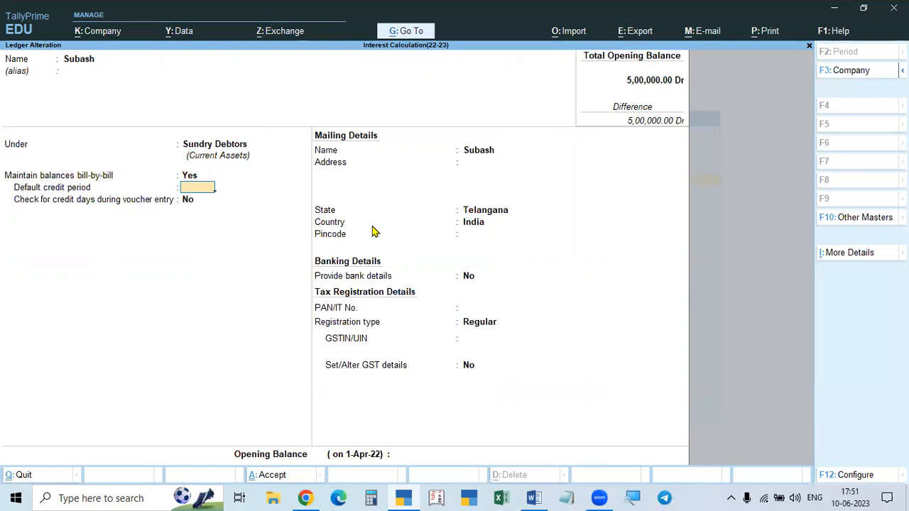
text(10)
key(Return)
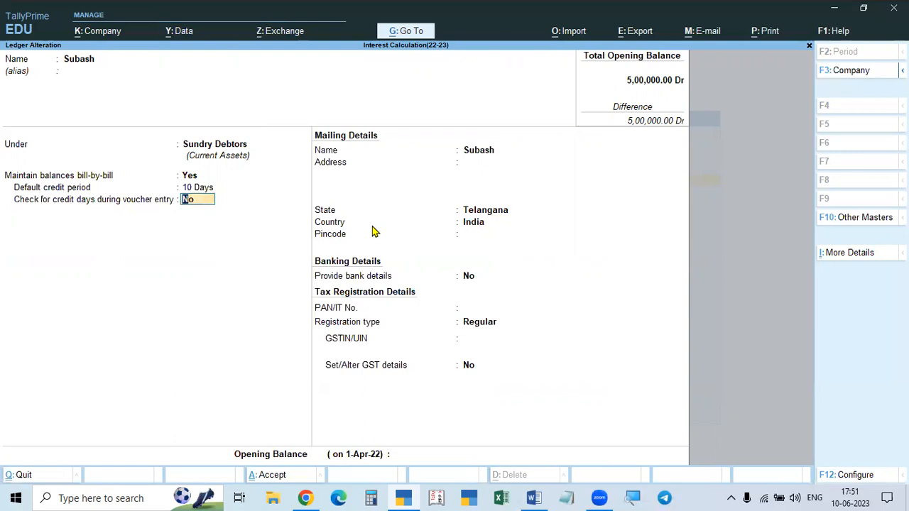
Clear the default credit period from the customer ledger.
key(BackSpace)
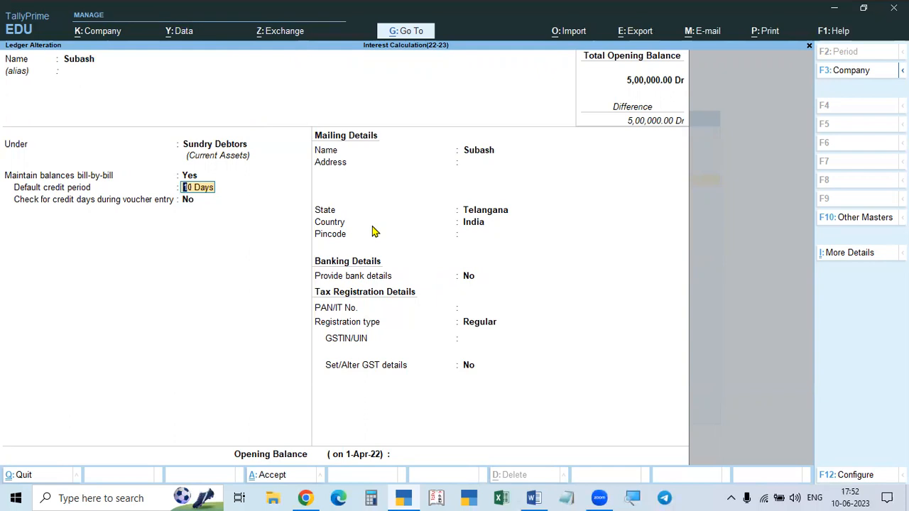
key(space)
key(Return)
key(BackSpace)
key(Return)
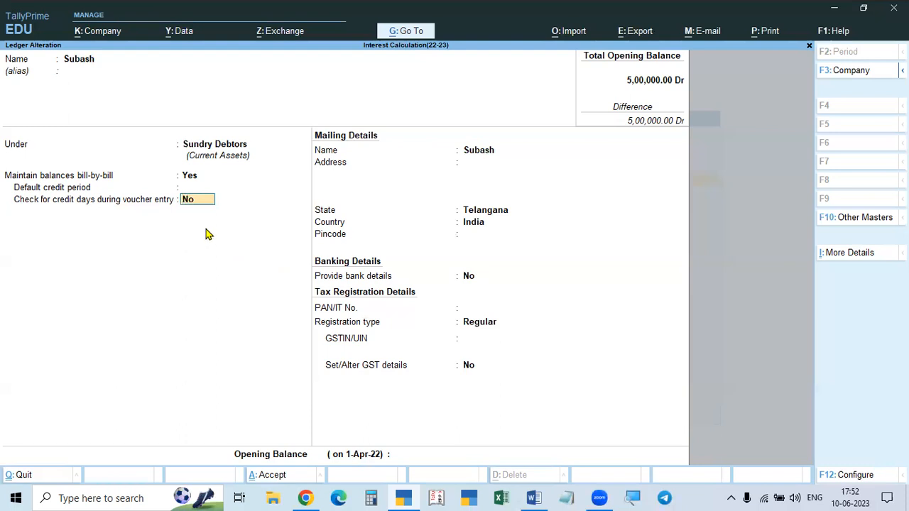
Check the Enable Interest Calculation setting in the company features and return to the ledger.
key(F11)
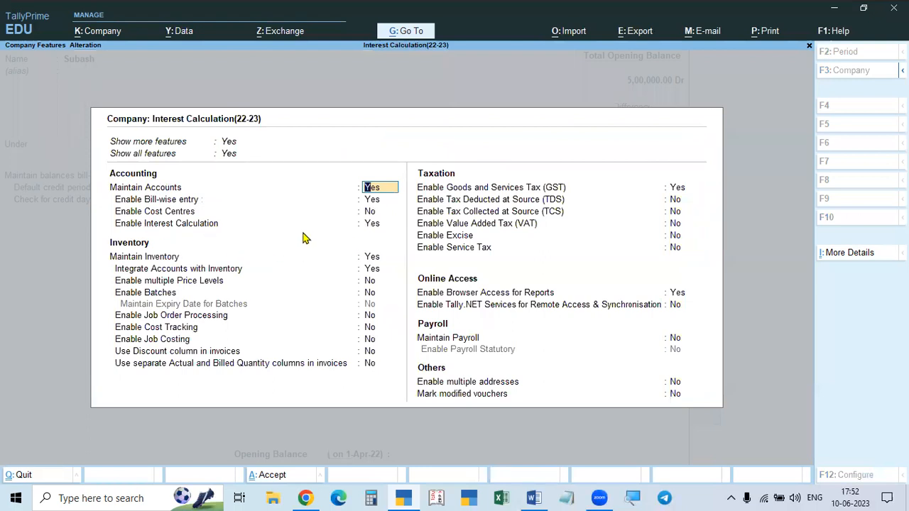
key(Escape)
key(y)
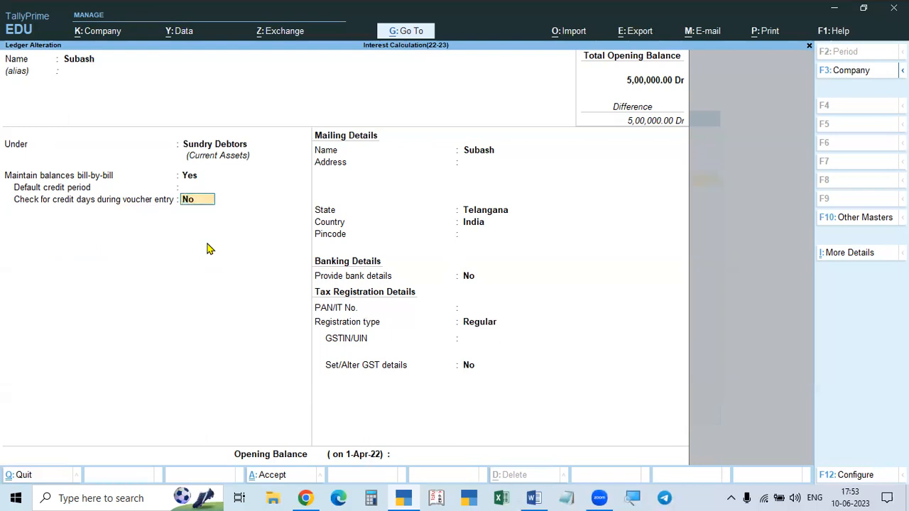
Set Provide Interest Calculation Parameters for Ledger Balances to Yes in the ledger configuration and save it.
key(F12)
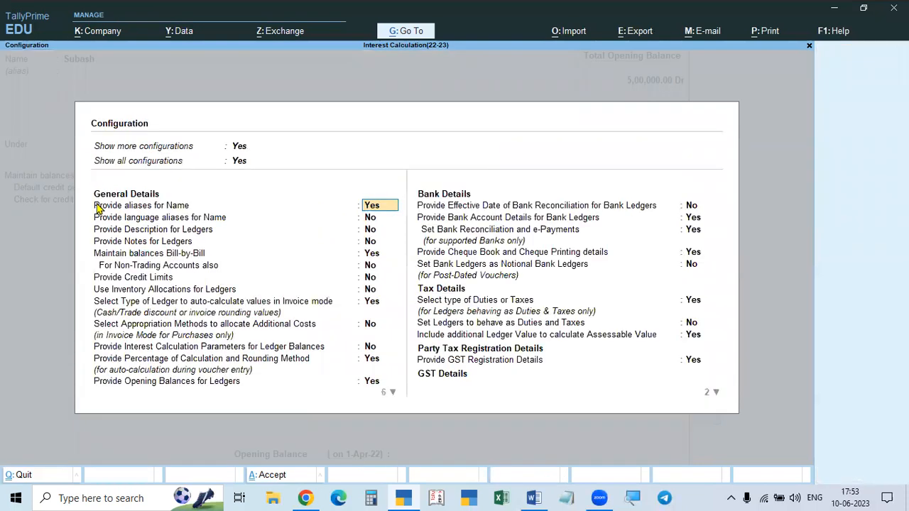
click(118, 348)
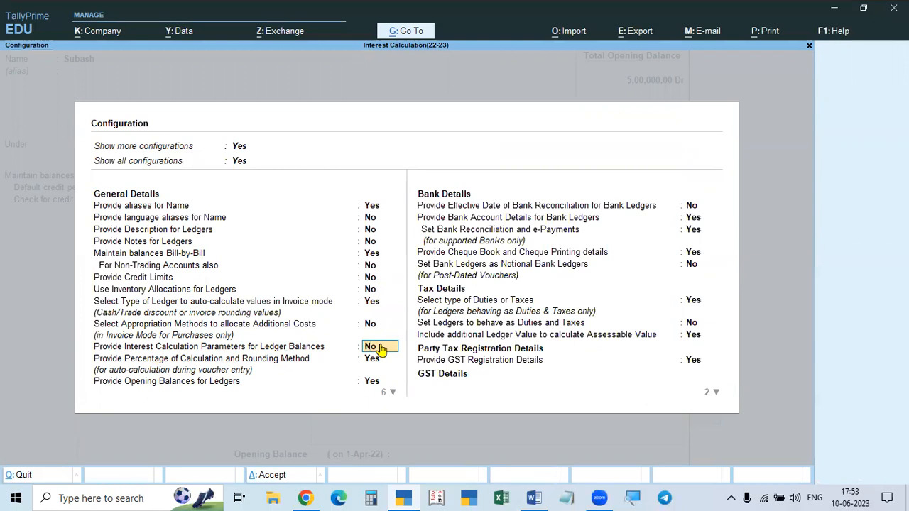
text(y)
key(Return)
key(ctrl+a)
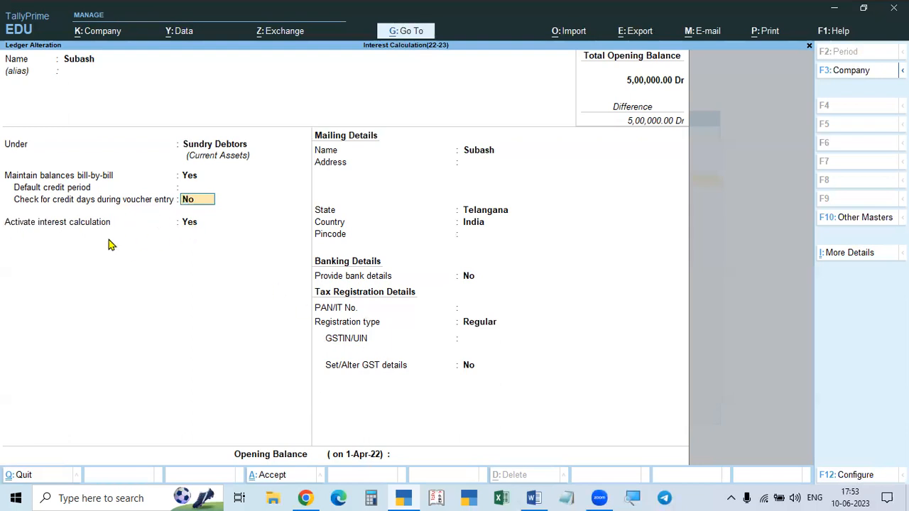
Open the interest parameters of the customer ledger and set Use advance interest parameters to No.
click(193, 224)
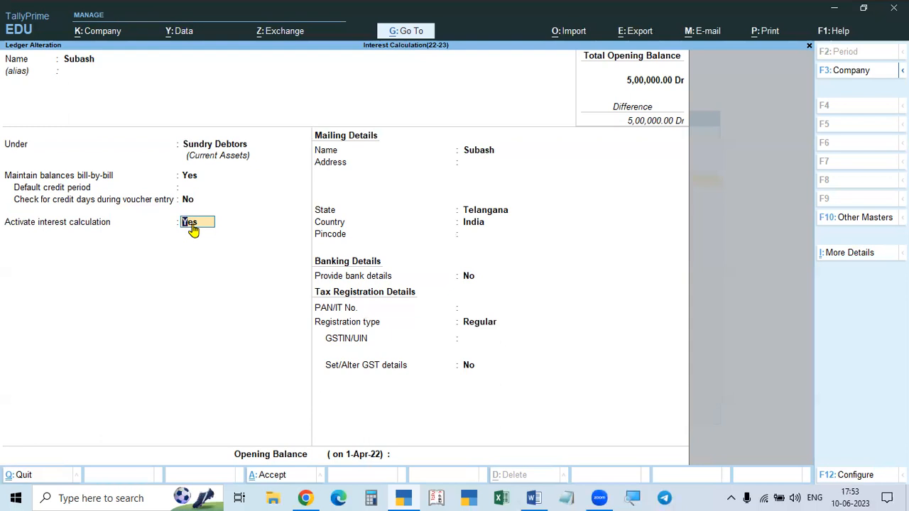
key(Return)
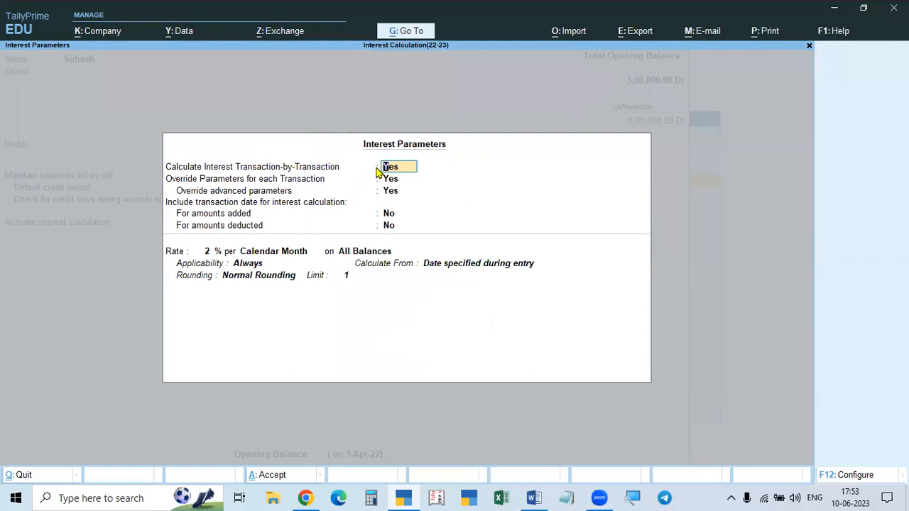
key(F12)
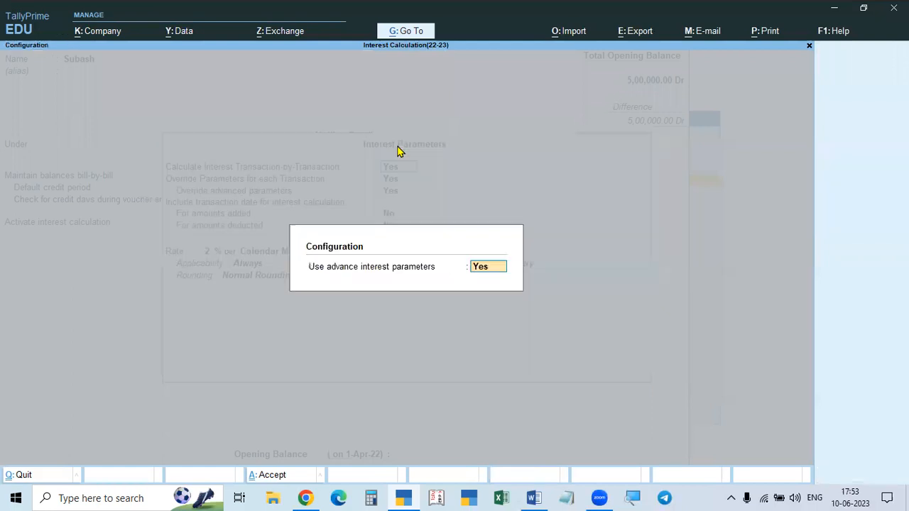
text(n)
key(Return)
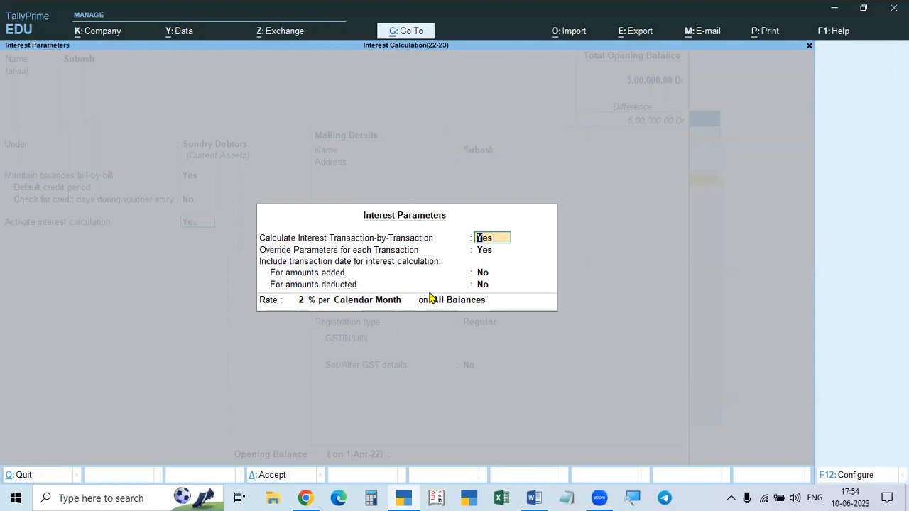
Set Use advance interest parameters to Yes in the interest parameters configuration.
key(F12)
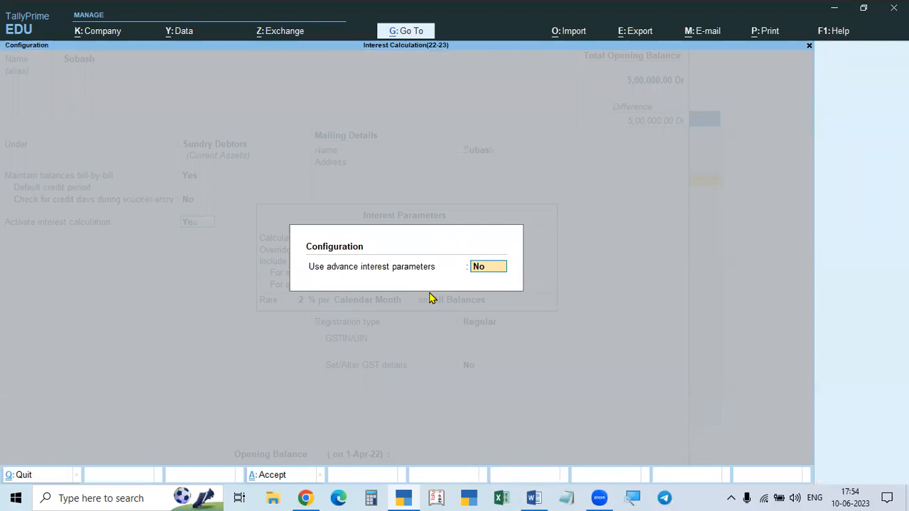
key(Return)
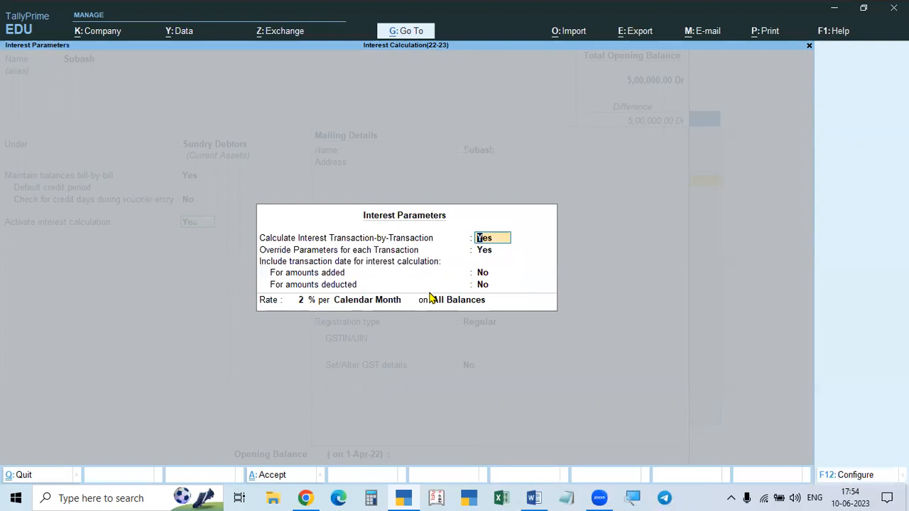
key(F12)
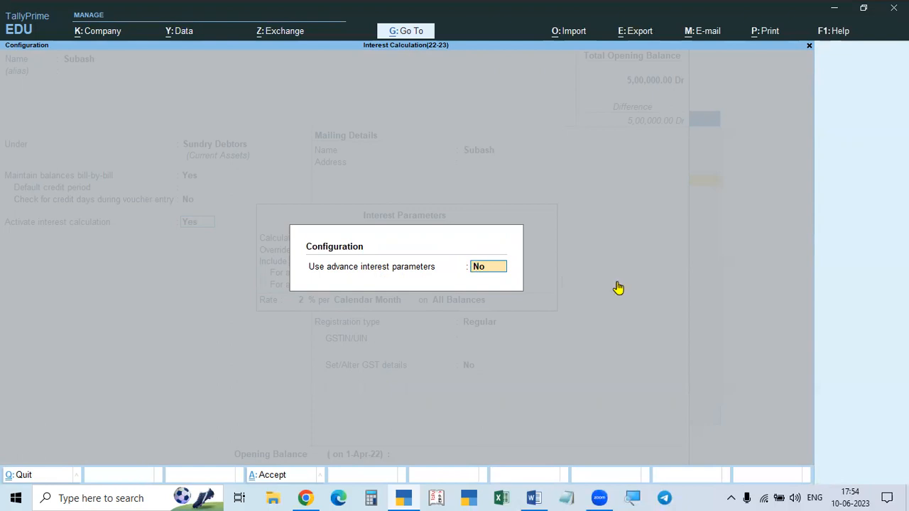
key(Return)
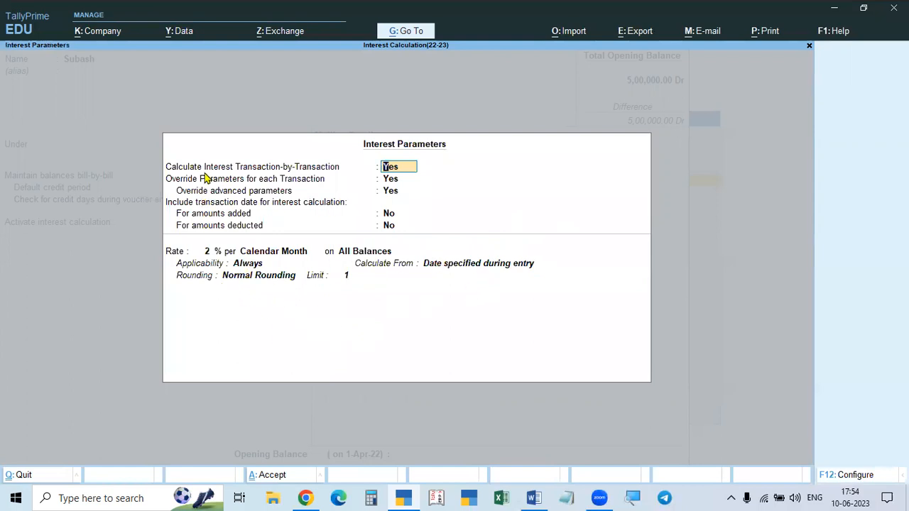
Set Override advanced parameters to No in the ledger's interest parameters.
click(390, 180)
click(390, 193)
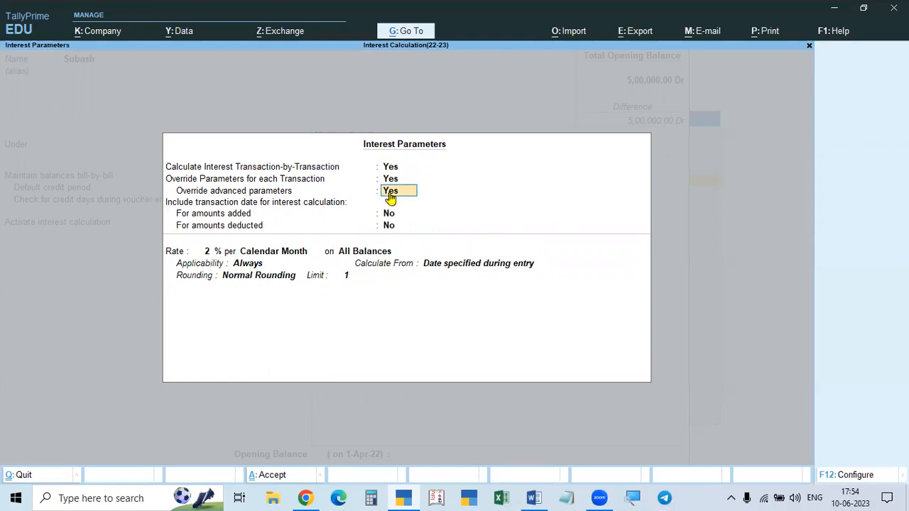
text(n)
key(Return)
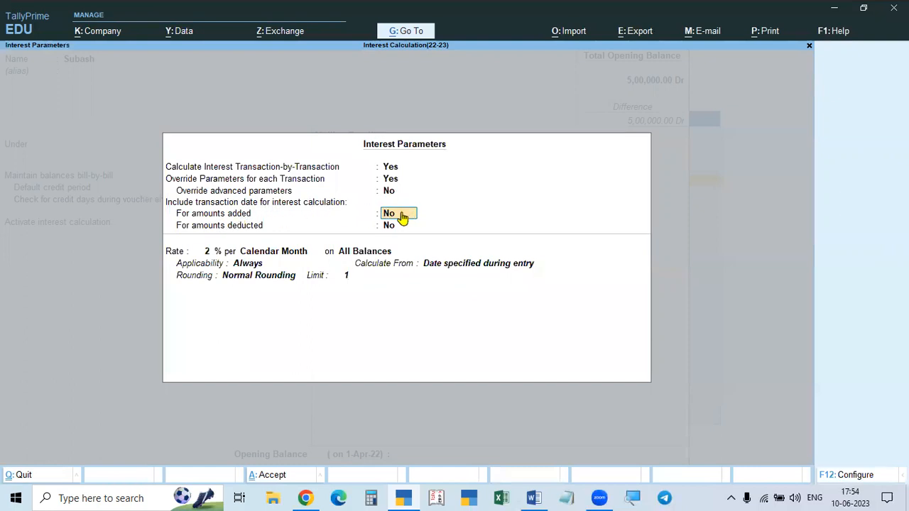
Try including the transaction date in the interest calculation for amounts added.
text(y)
key(ctrl+a)
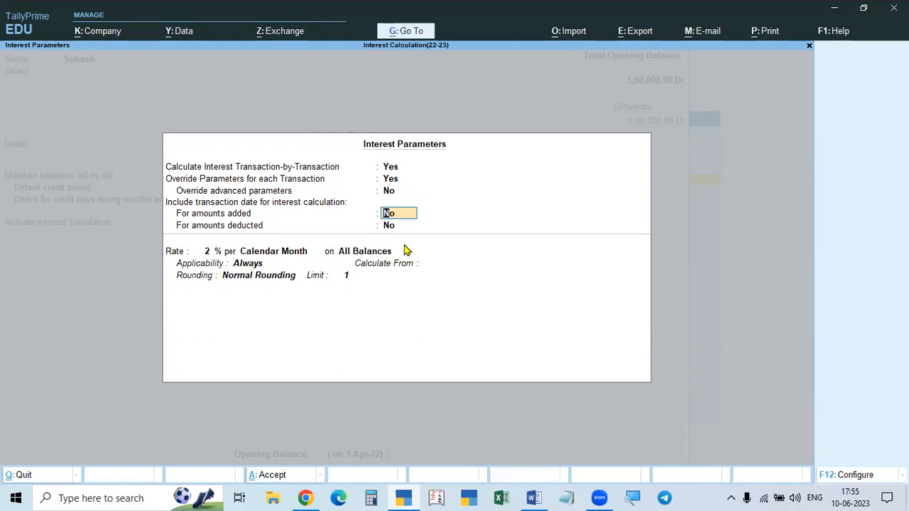
text(y)
key(Return)
Set the transaction date inclusion for amounts added to No and keep No for amounts deducted.
key(Up)
text(n)
key(Return)
key(Return)
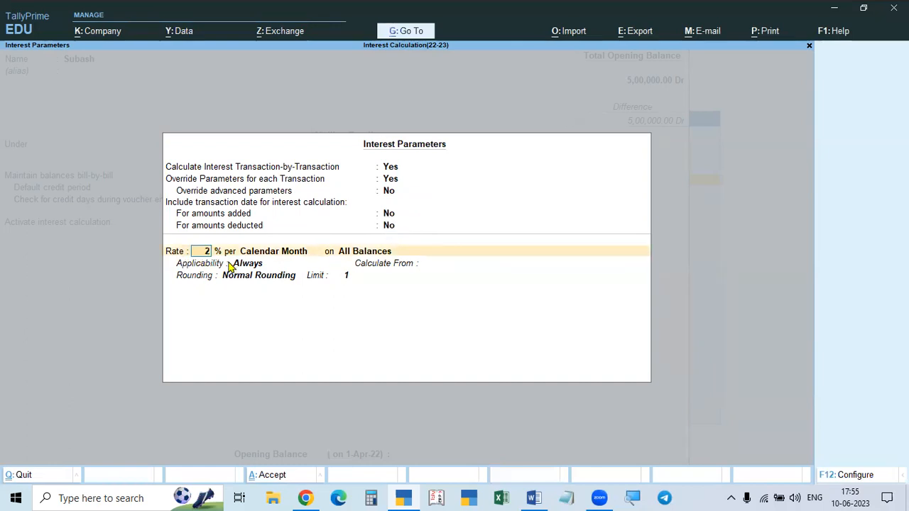
Review the interest style options and keep Calendar Month for the 2% interest rate.
click(272, 257)
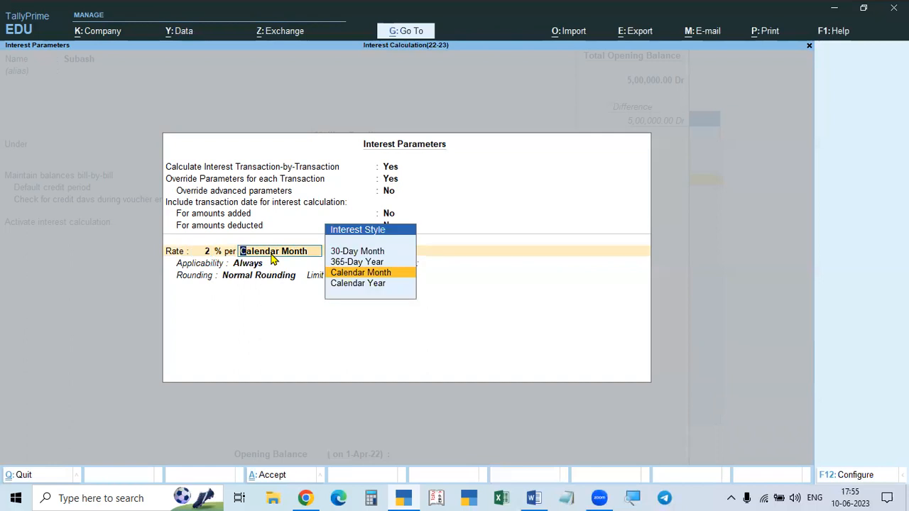
key(Up)
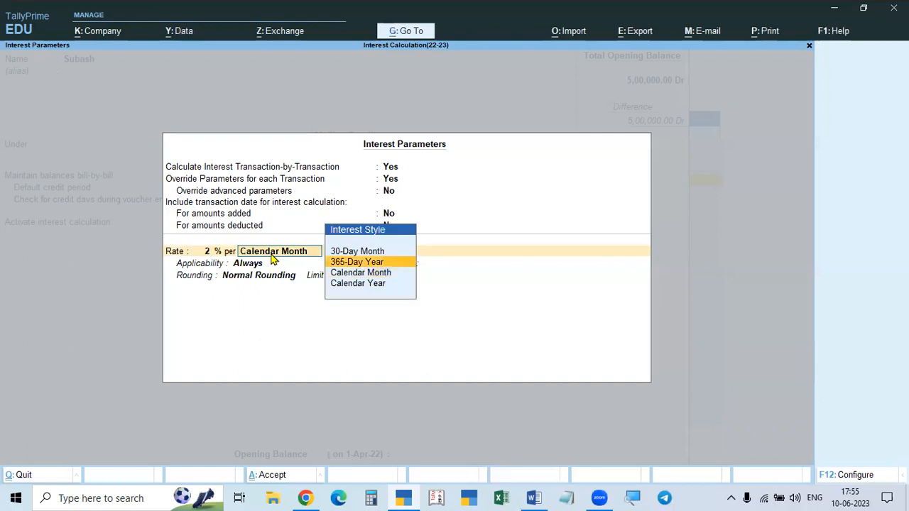
key(Down)
key(Down)
key(Up)
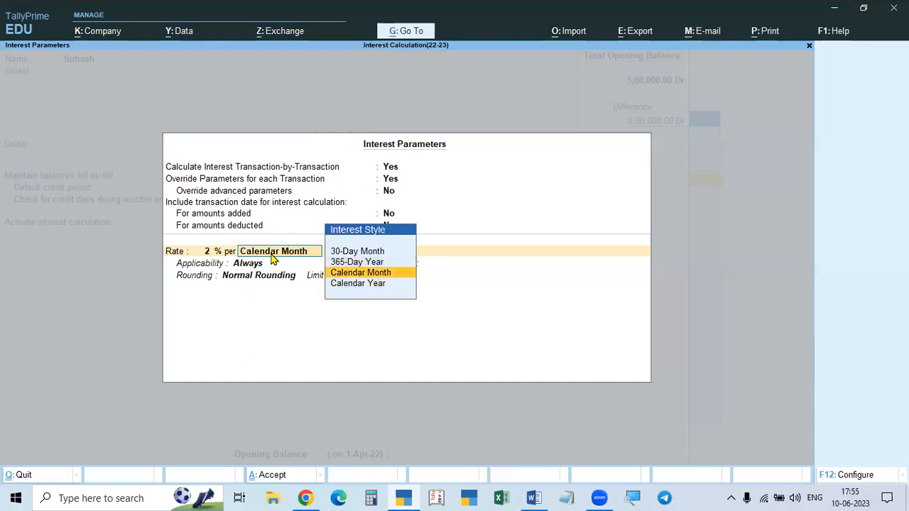
key(Return)
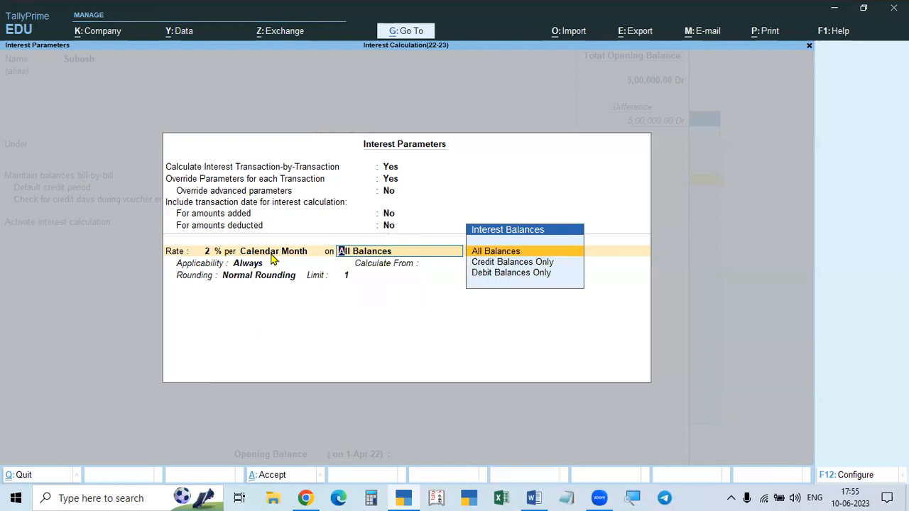
Review the interest balance options and apply the rate to All Balances, keeping the applicability as Always.
key(Down)
key(Down)
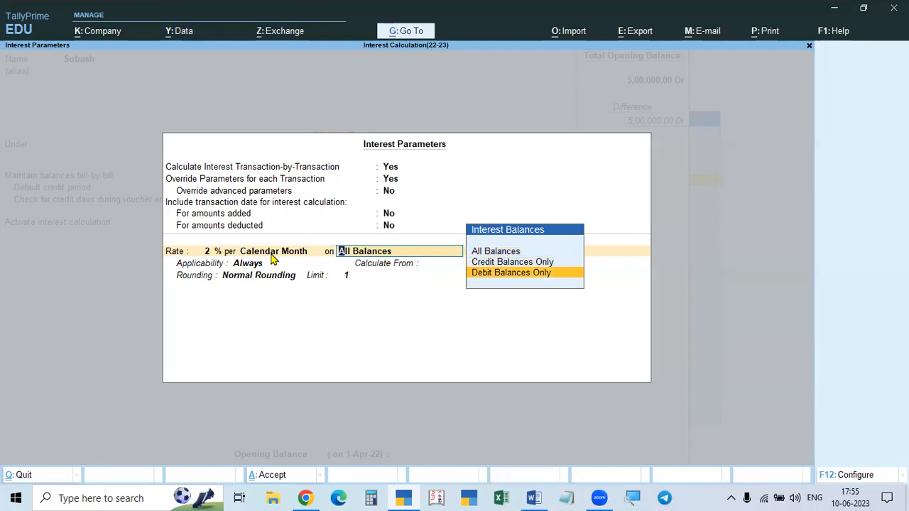
key(Up)
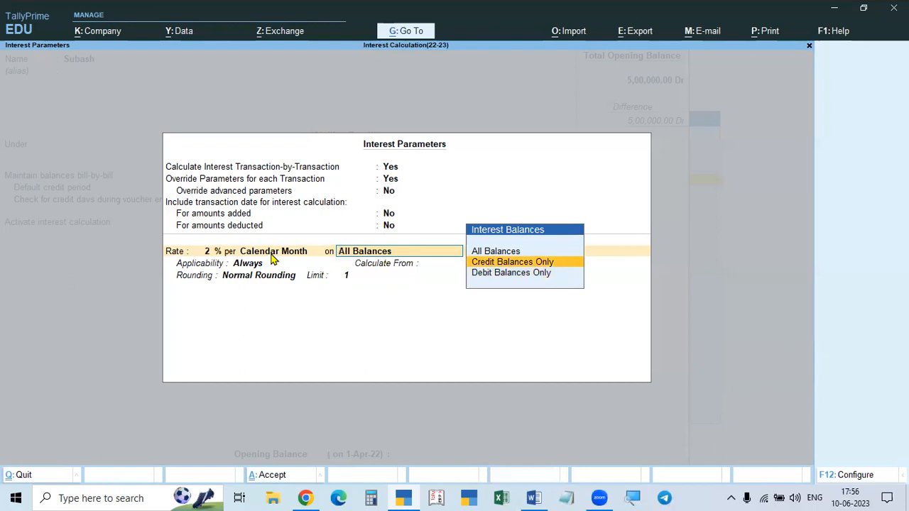
key(Up)
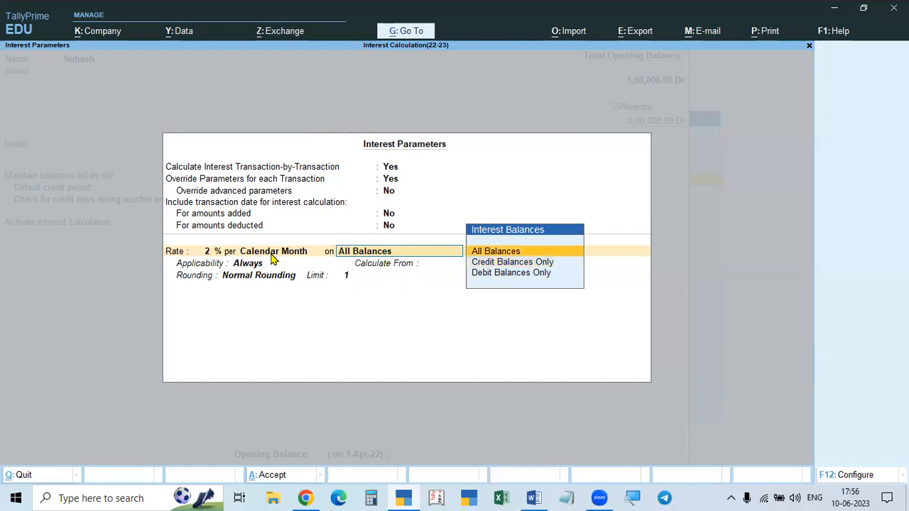
key(Return)
key(Return)
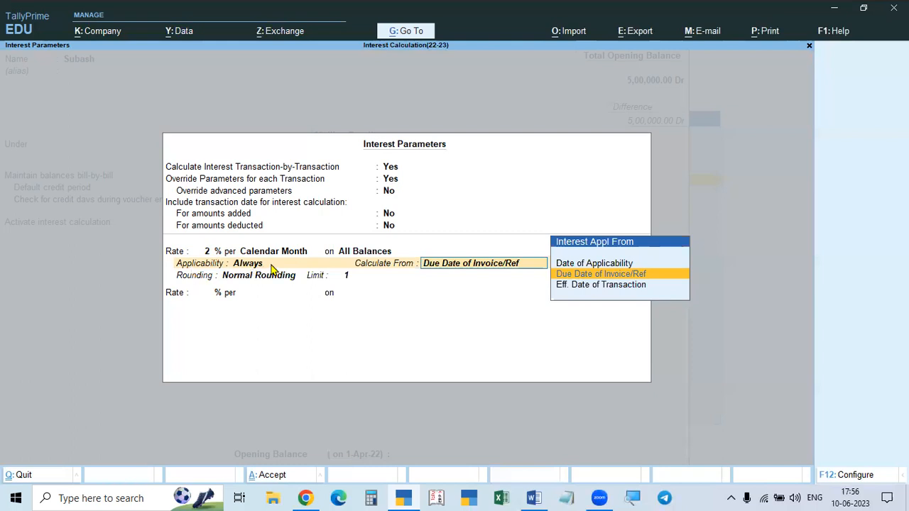
Set the interest applicability to Past Due Date by 10 days, calculated from Date of Applicability.
click(245, 269)
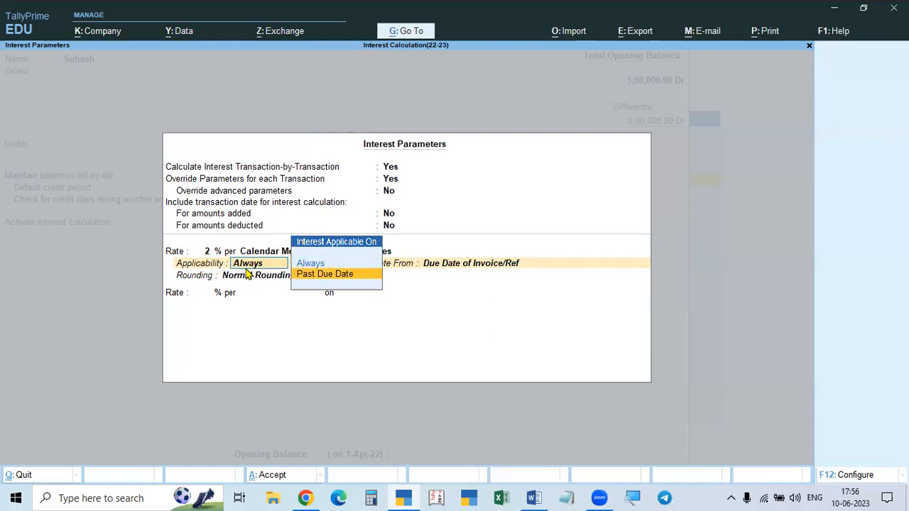
key(Return)
text(10)
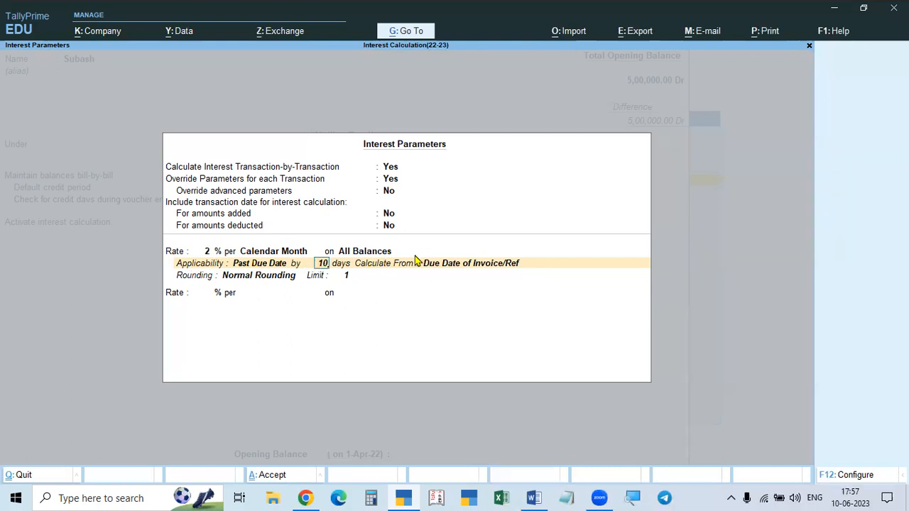
click(435, 269)
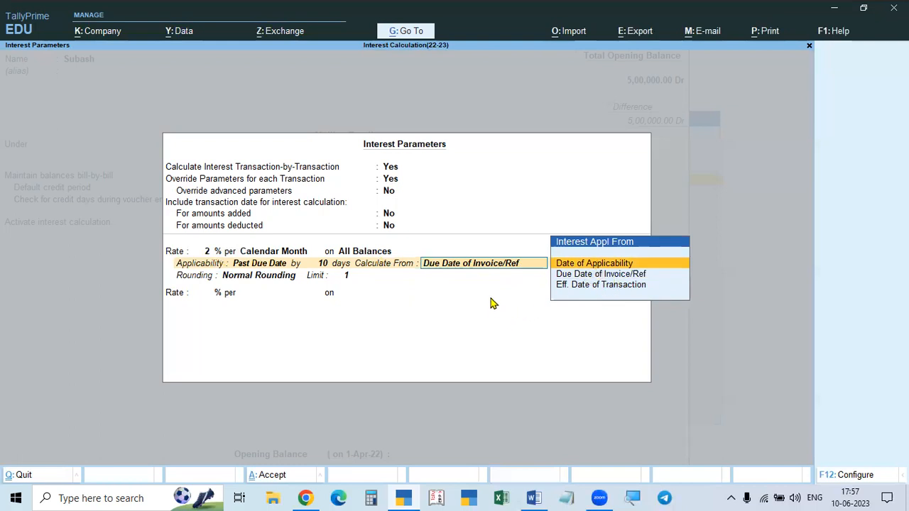
key(Return)
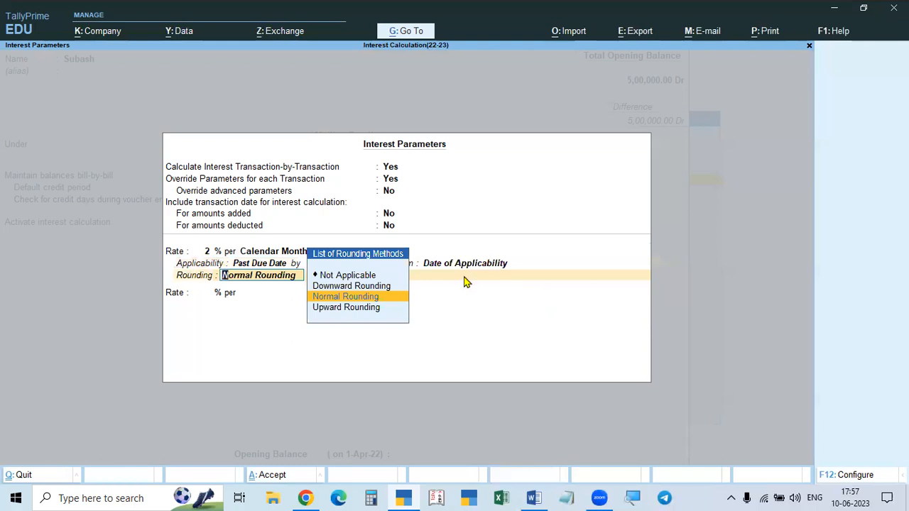
Set the interest applicability to Always and calculate interest from Due Date of Invoice/Ref.
key(BackSpace)
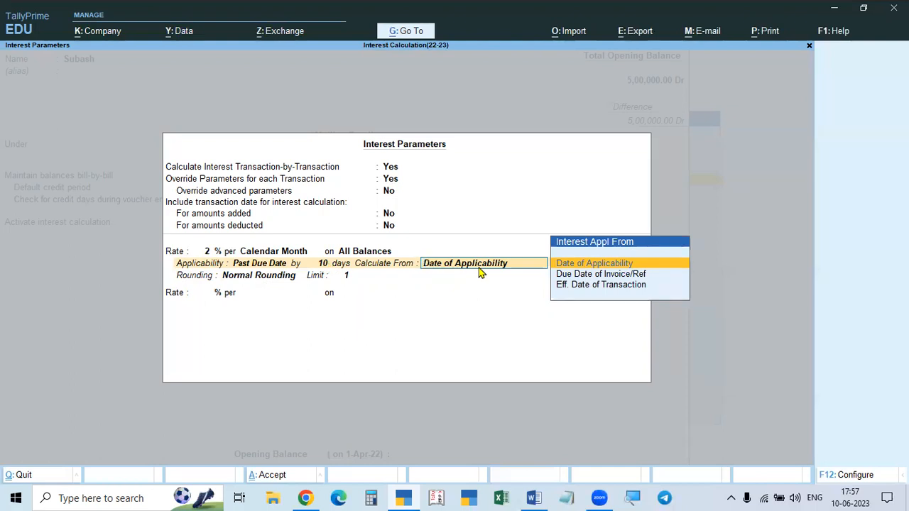
click(269, 265)
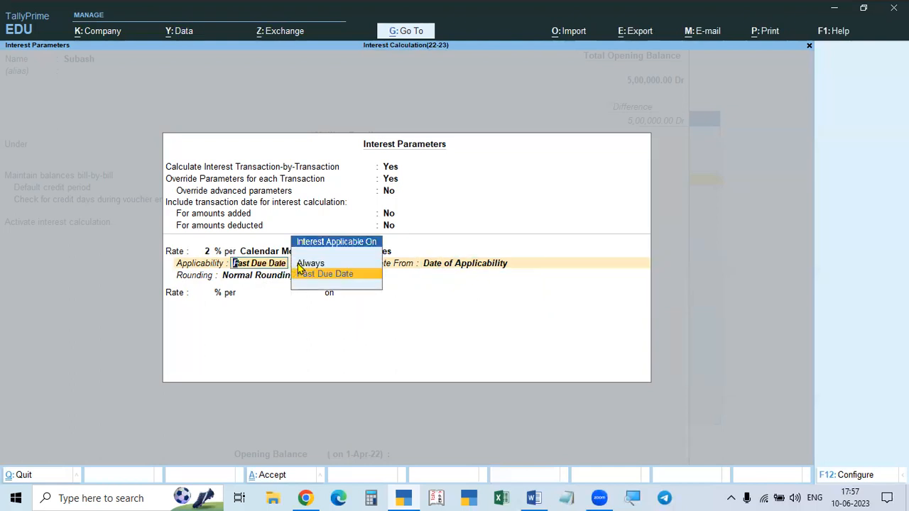
key(Return)
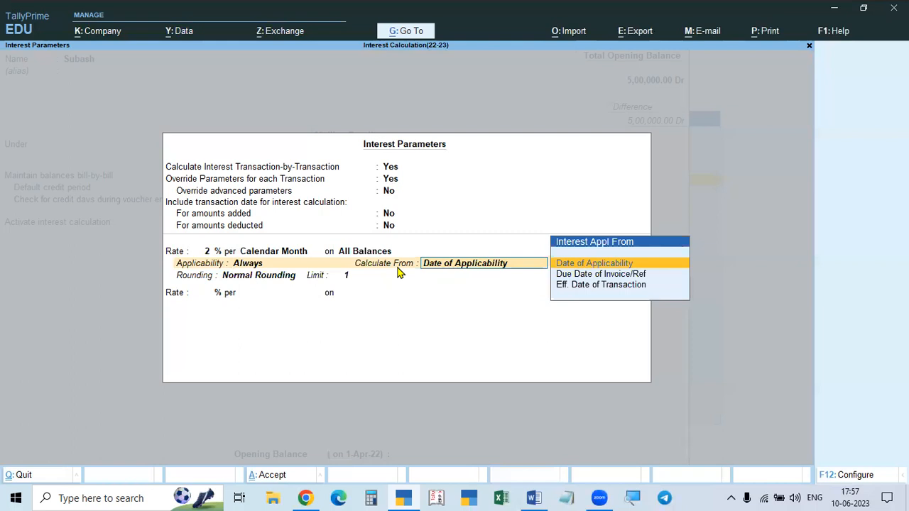
click(616, 276)
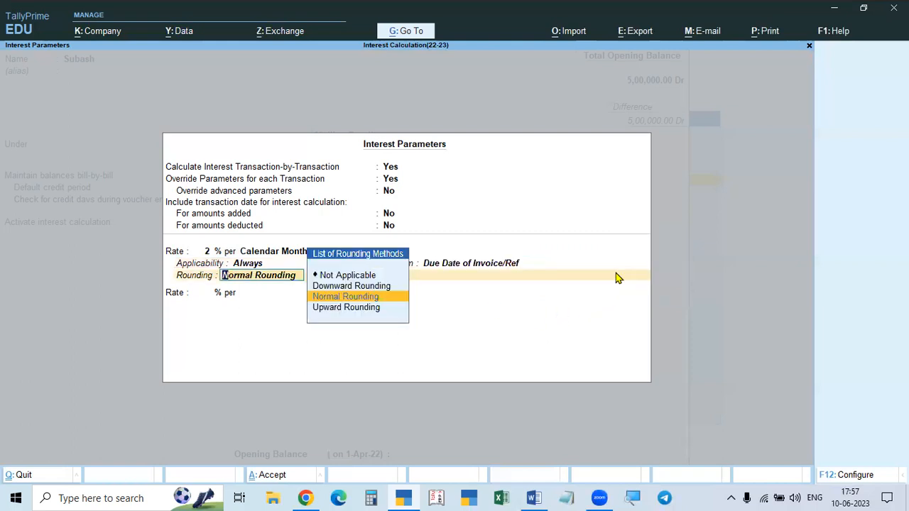
Set the rounding method for the 2% interest rate to Not Applicable.
key(Return)
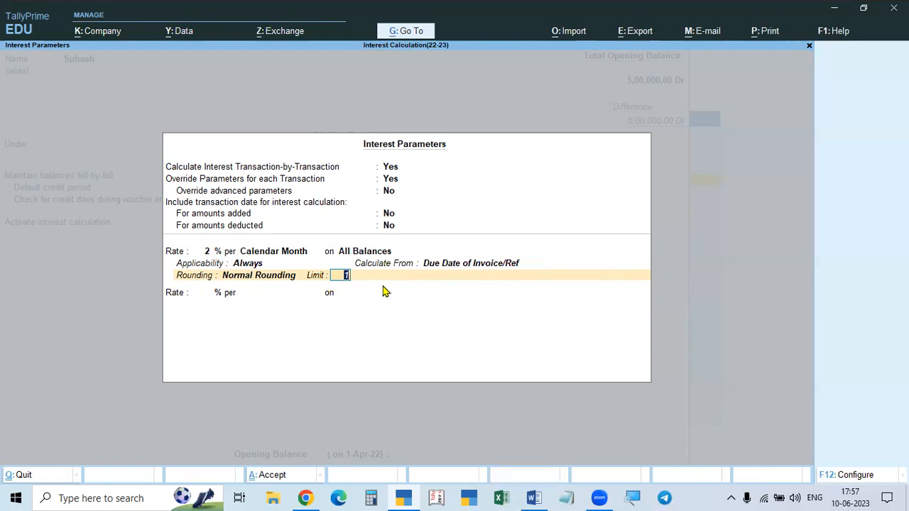
key(BackSpace)
key(Up)
key(Up)
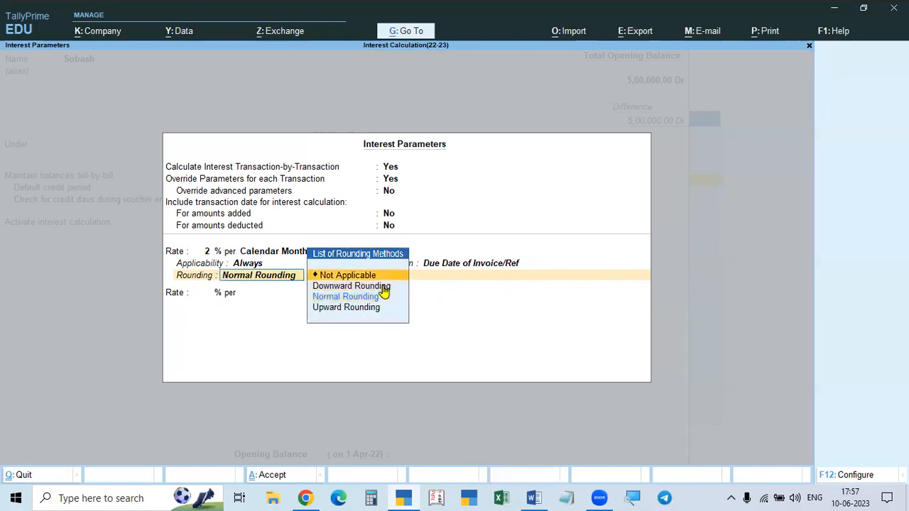
key(Return)
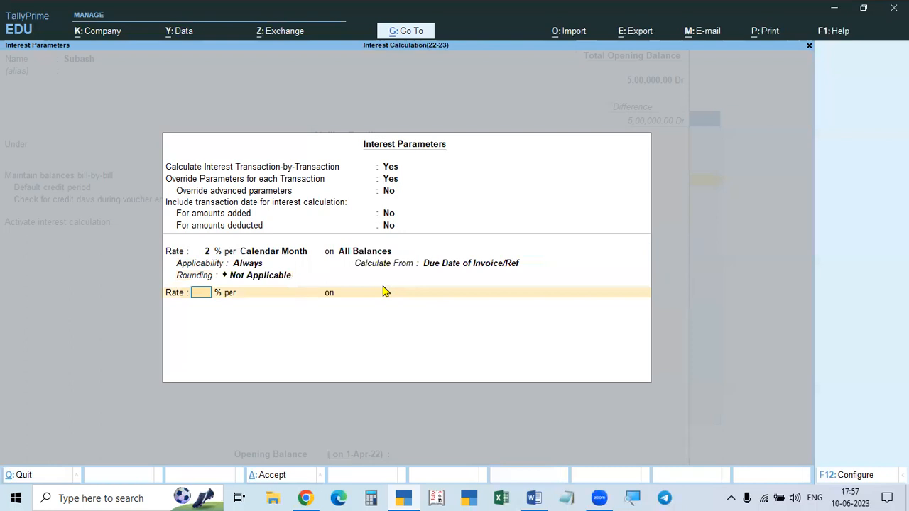
Check the Calculate From options and set Override advanced parameters to Yes.
click(433, 264)
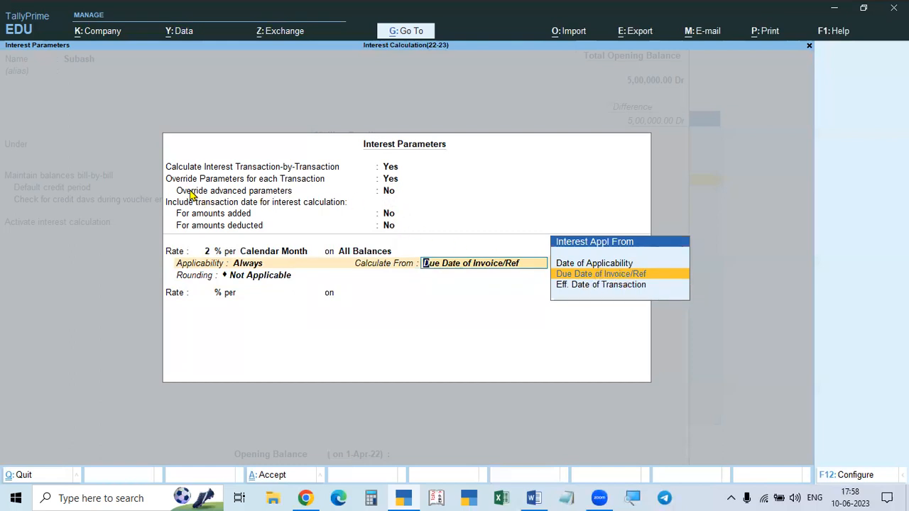
click(388, 196)
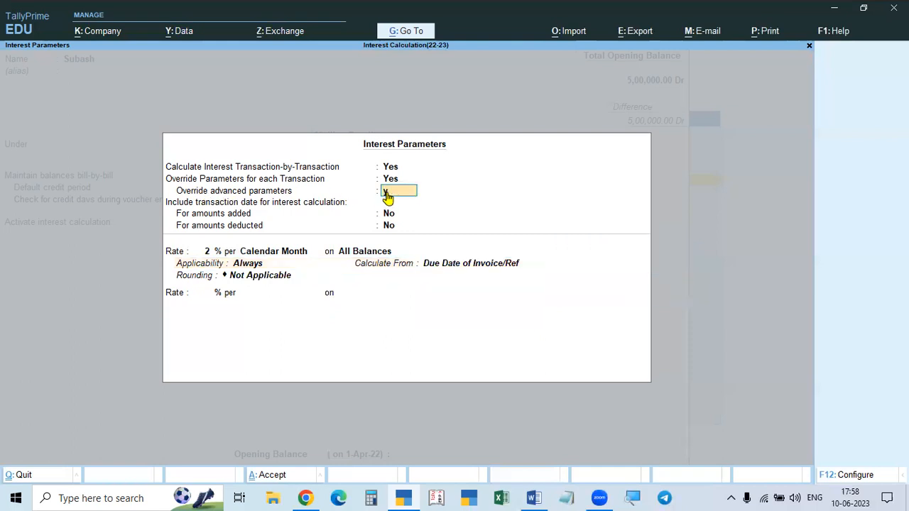
key(y)
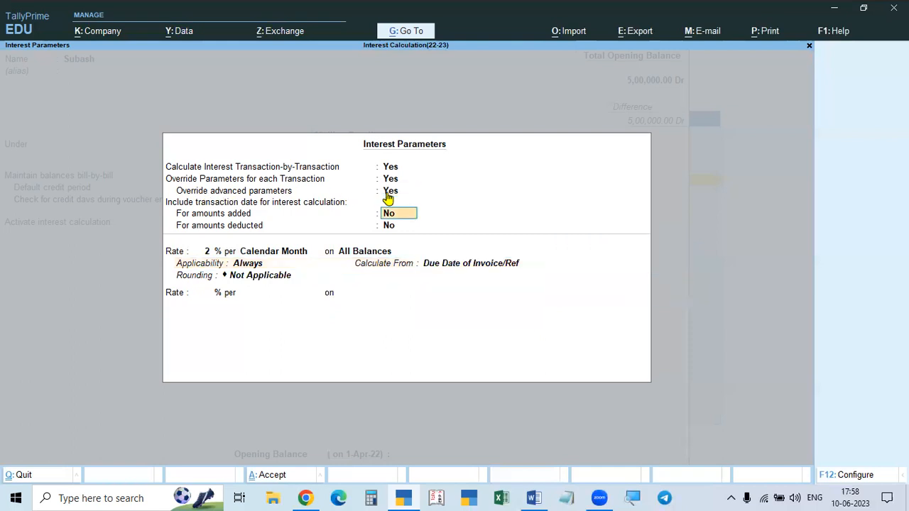
Set Calculate From to Date specified during entry, keeping rounding as Not Applicable.
click(432, 265)
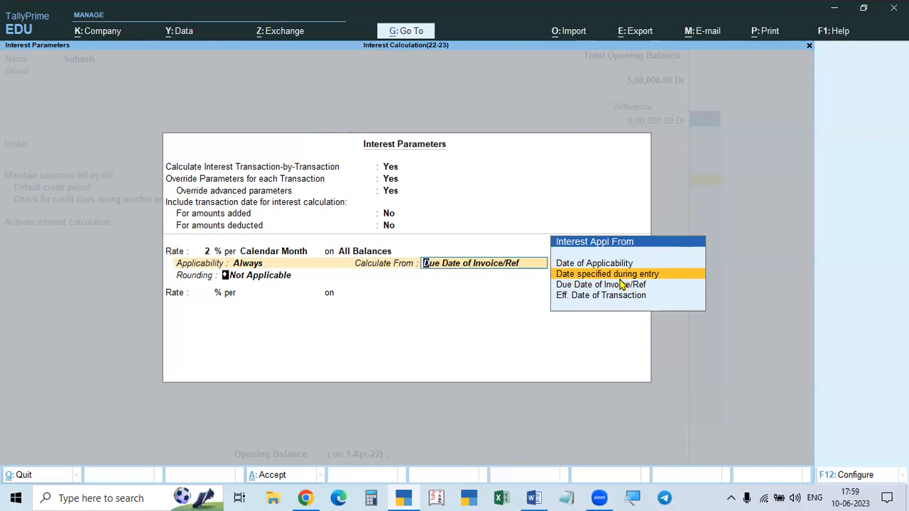
key(Return)
key(Return)
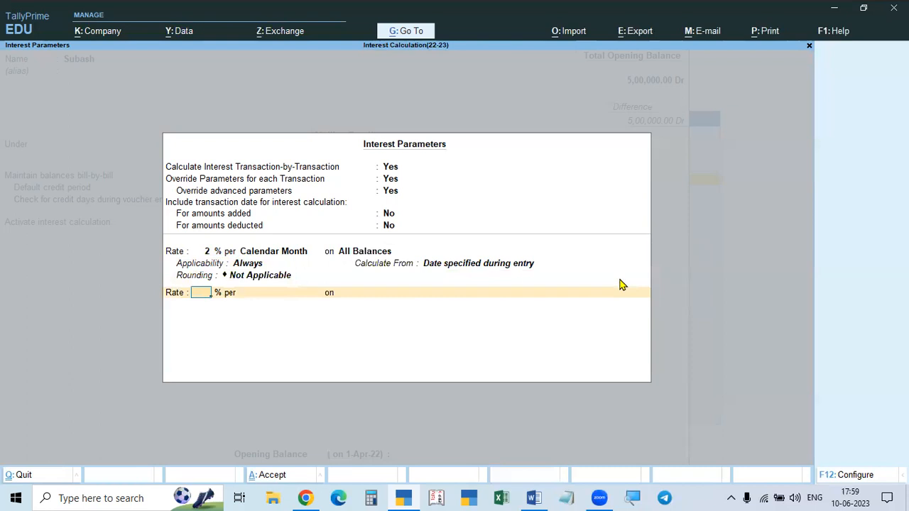
Set Calculate From to Eff. Date of Transaction and keep rounding as Not Applicable.
key(BackSpace)
key(BackSpace)
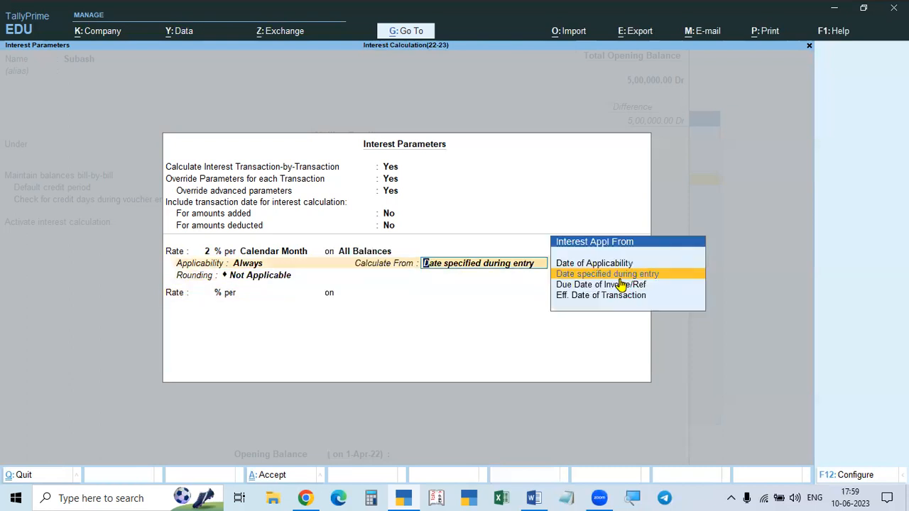
key(Down)
key(Down)
key(Return)
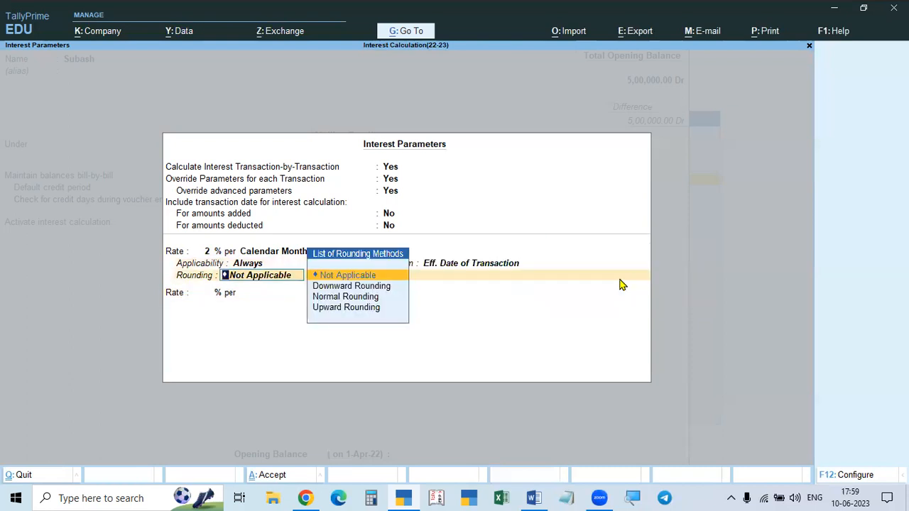
key(Return)
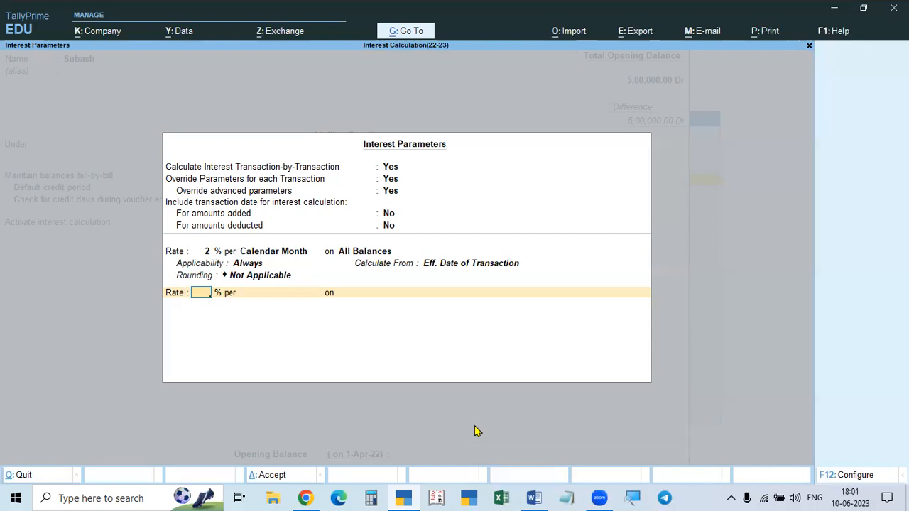
Quit the interest parameters and the ledger without saving, returning to the Gateway of Tally.
key(Escape)
key(Escape)
key(y)
key(Up)
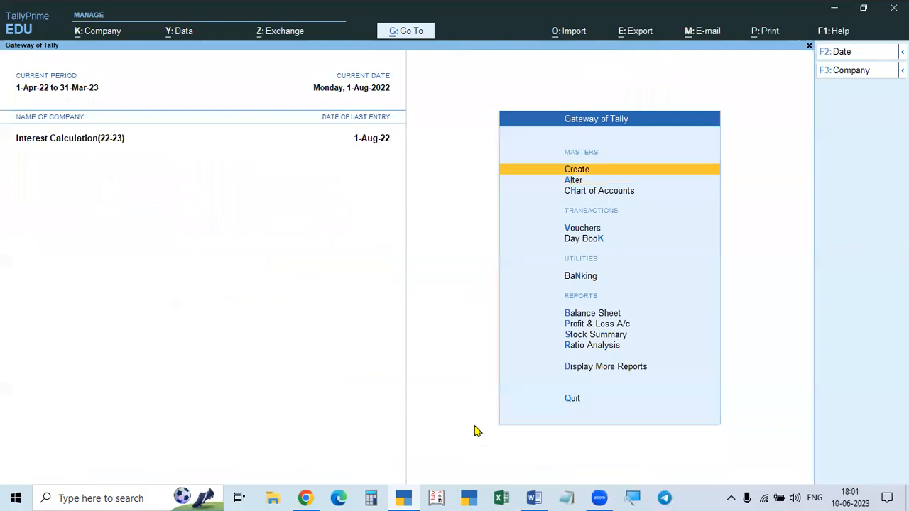
Open the Sales voucher type for alteration from the accounting masters.
key(Down)
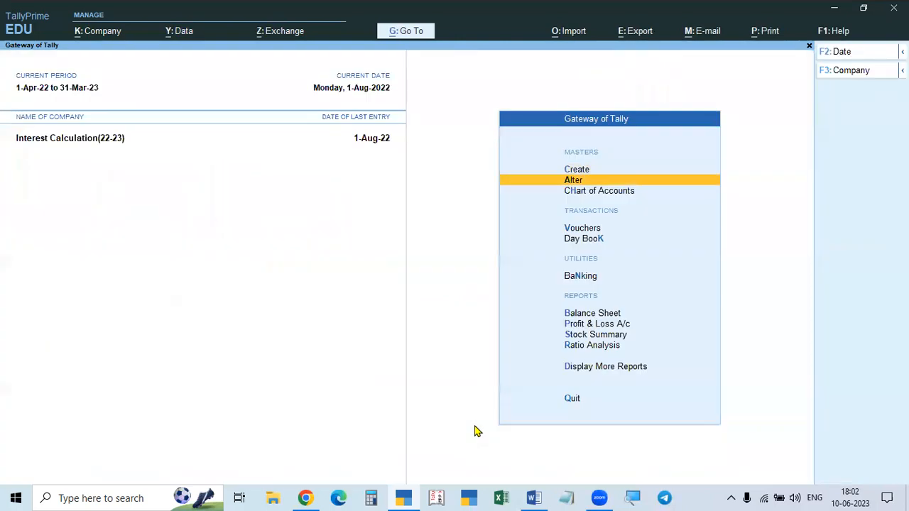
key(Return)
key(Down)
key(Down)
key(Down)
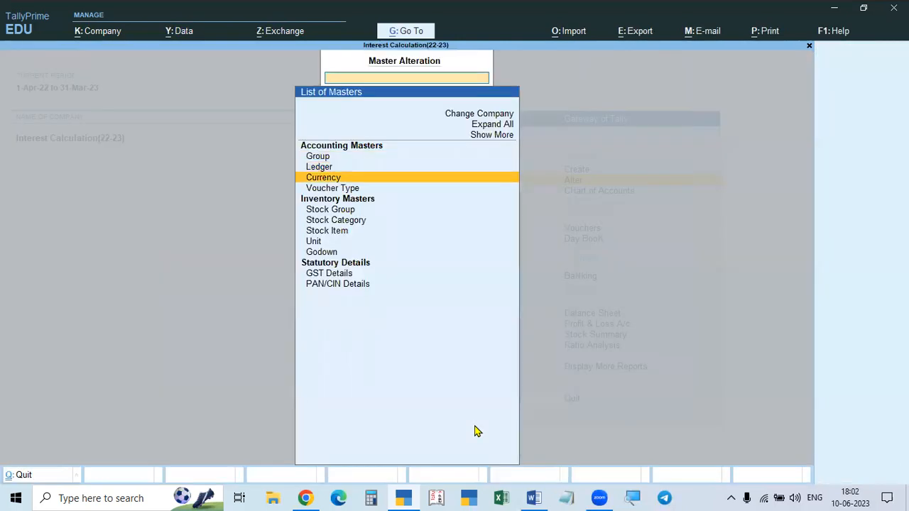
key(Return)
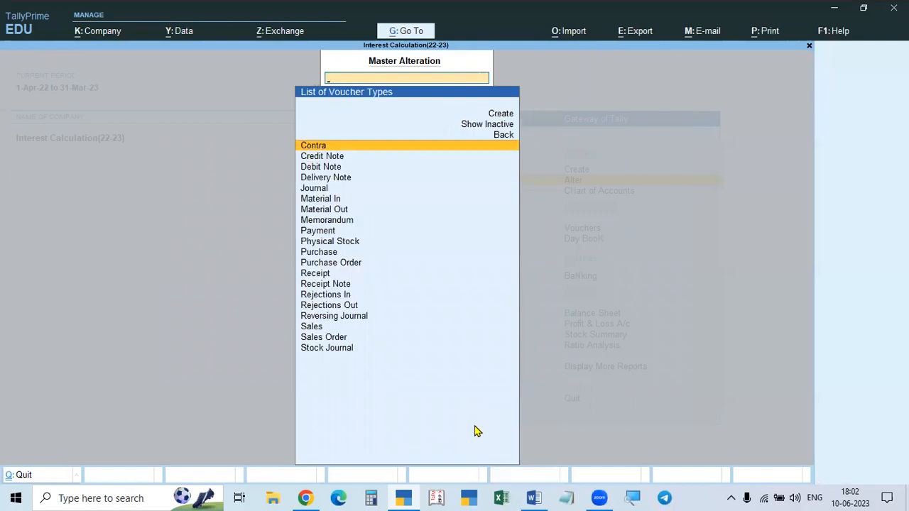
key(Down)
key(Down)
key(Down)
key(Down)
key(Down)
key(Down)
key(Down)
key(Down)
key(Down)
key(Down)
key(Down)
key(Down)
key(Down)
key(Down)
key(Down)
key(Down)
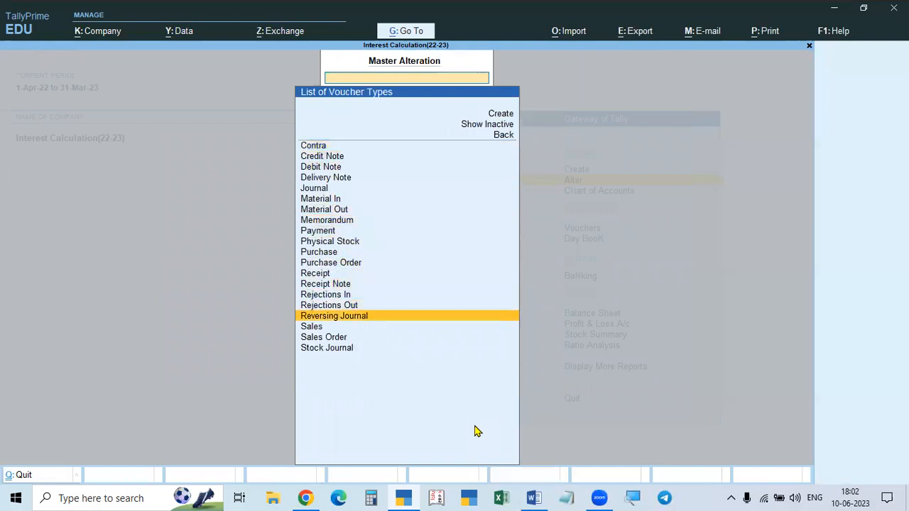
key(Down)
key(Return)
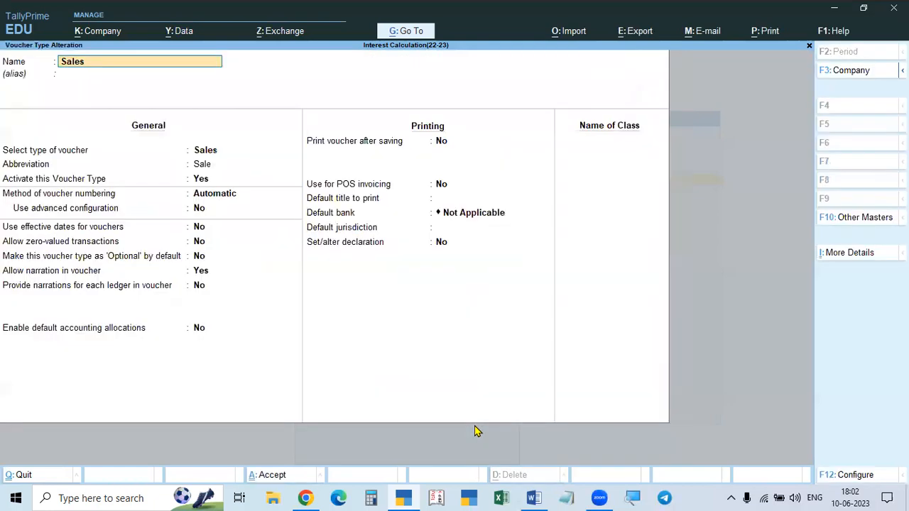
Enable effective dates for vouchers in the Sales voucher type, save it, and return to the Gateway of Tally.
key(Return)
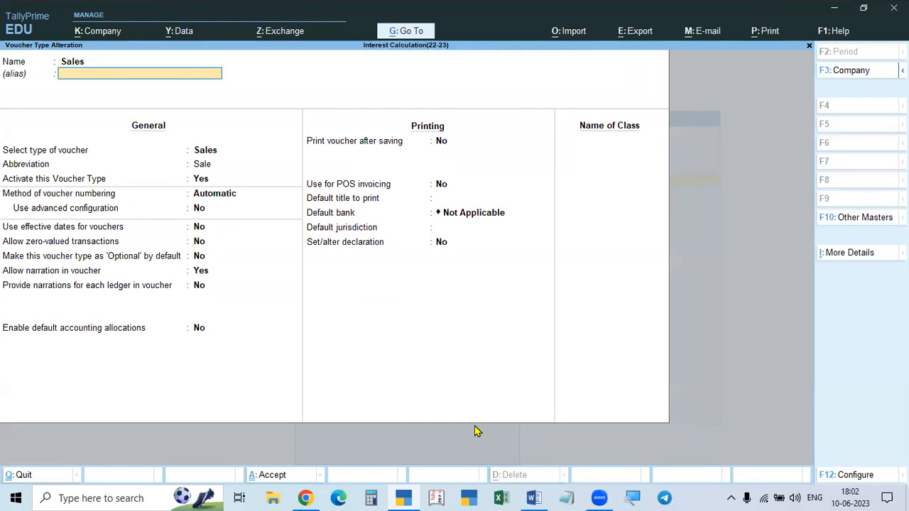
key(Return)
key(Return)
key(Return)
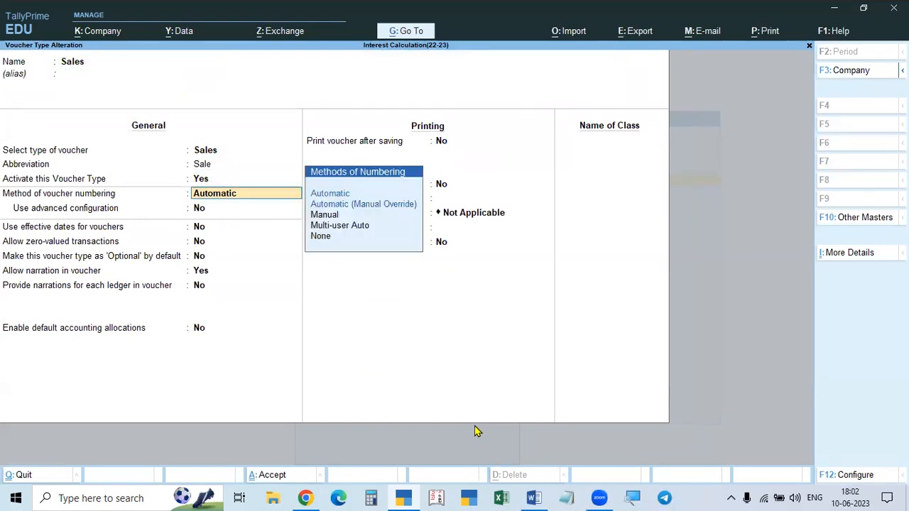
key(Return)
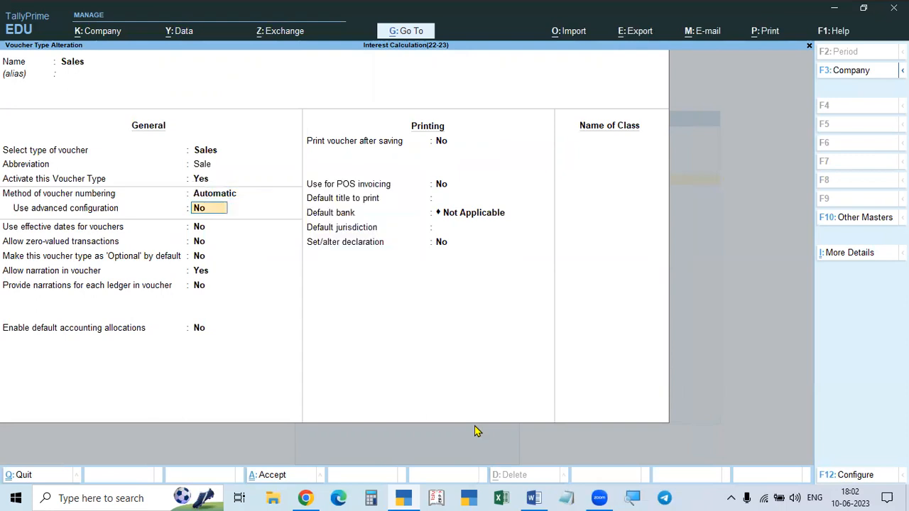
key(Return)
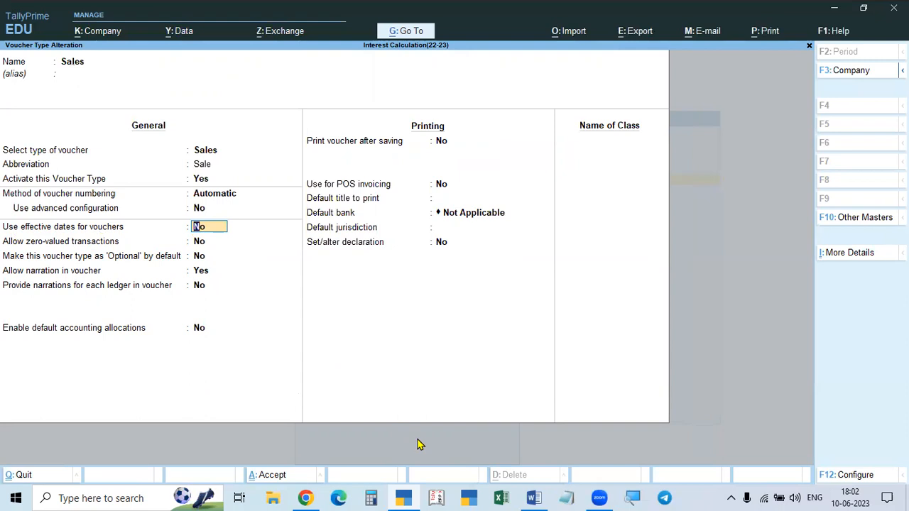
text(y)
key(Return)
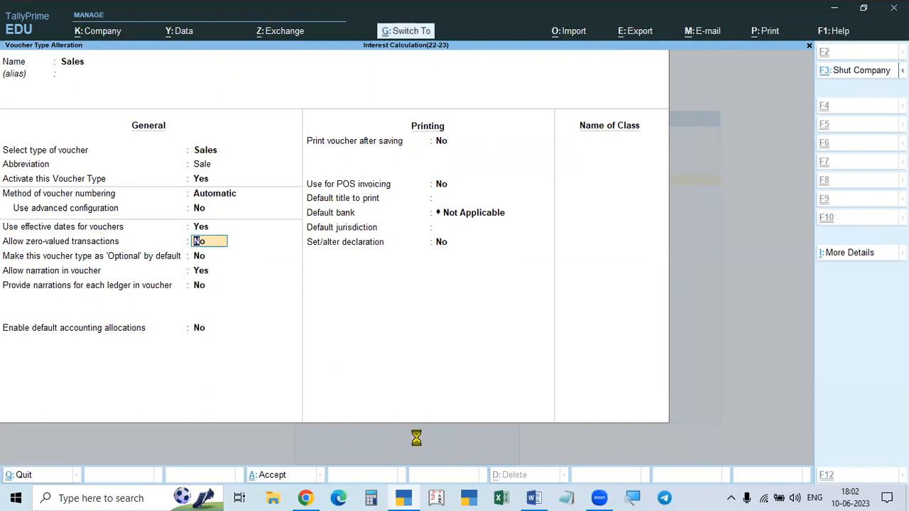
key(ctrl+a)
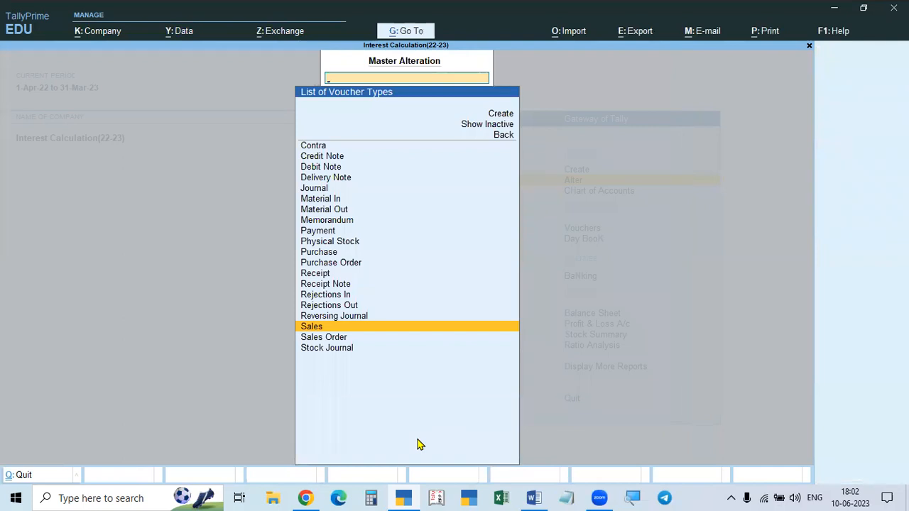
key(Escape)
key(Escape)
key(Escape)
key(Escape)
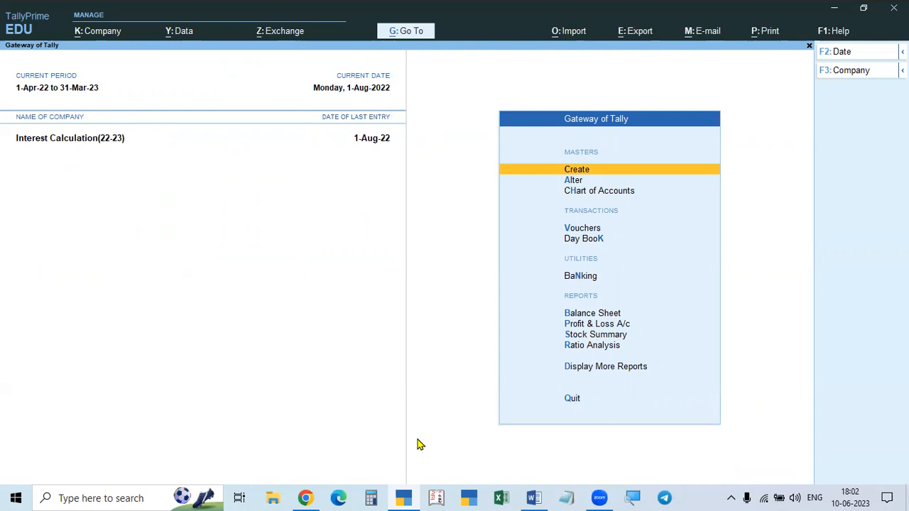
key(d)
key(a)
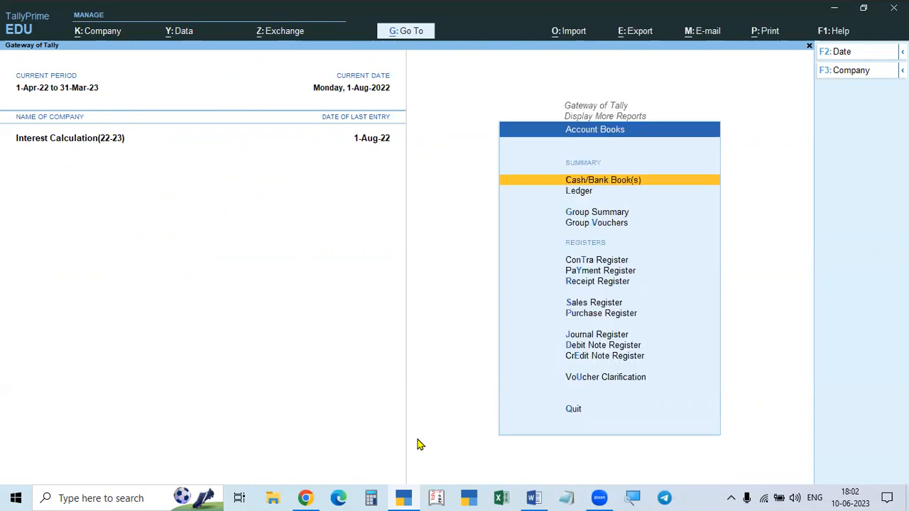
key(Escape)
key(Escape)
key(Escape)
key(Escape)
Open the Sundry Debtors customer's ledger for alteration from the accounting masters.
key(Down)
key(Return)
key(Down)
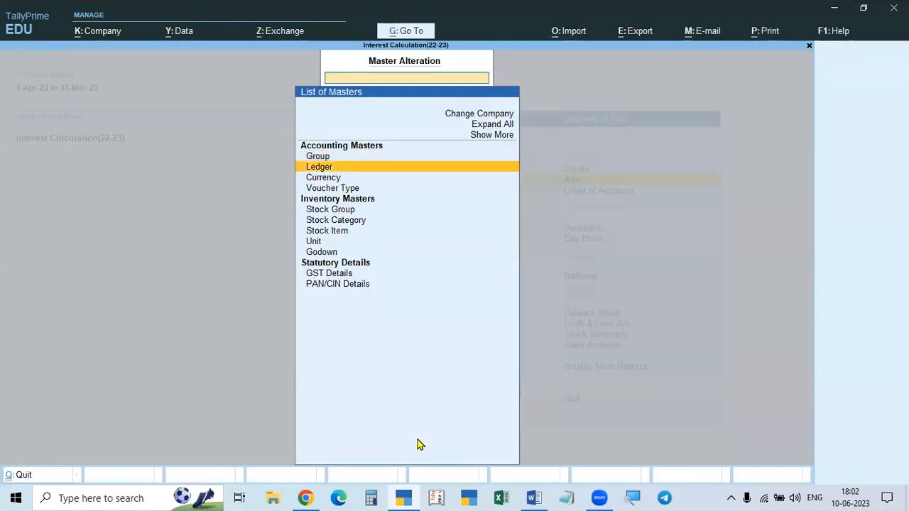
key(Return)
key(Down)
key(Down)
key(Down)
key(Down)
key(Down)
key(Down)
key(Down)
key(Down)
key(Down)
key(Down)
key(Down)
key(Down)
key(Down)
key(Down)
key(Down)
key(Down)
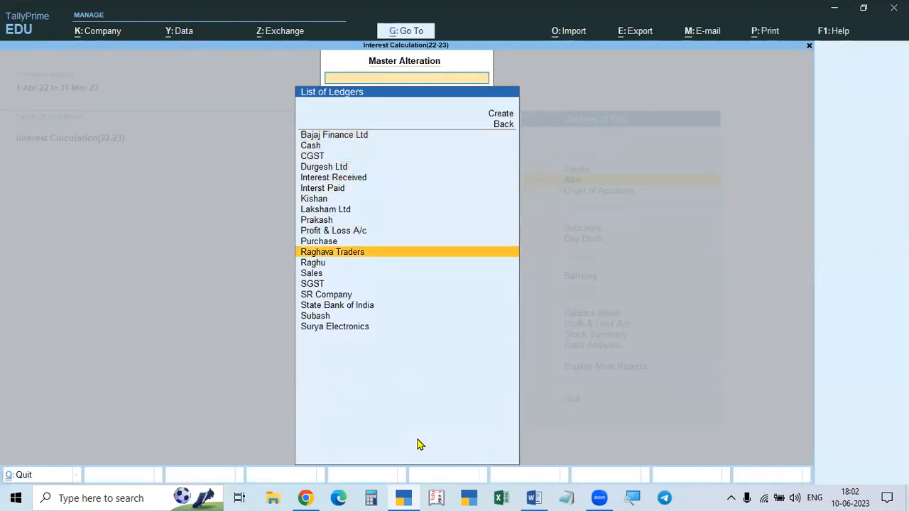
key(Down)
key(Return)
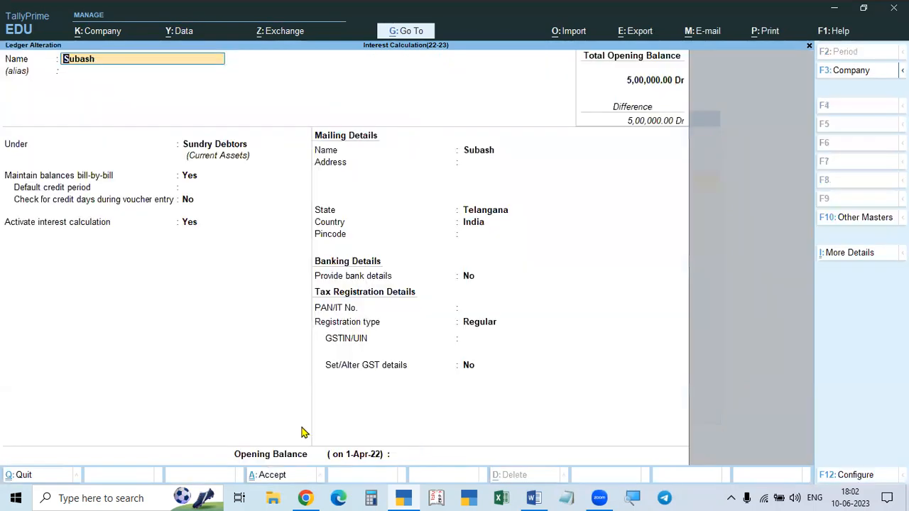
In the ledger's interest parameters, set Calculate From to Eff. Date of Transaction and rounding to Not Applicable.
click(191, 230)
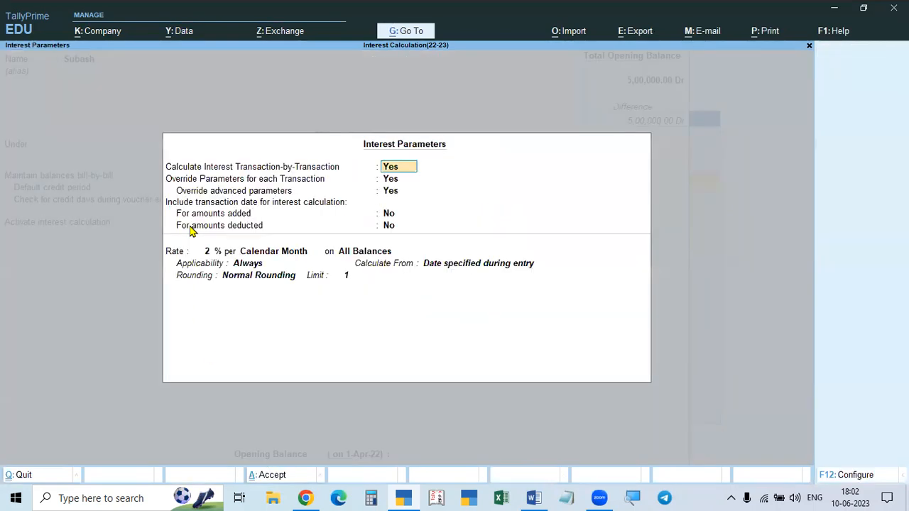
click(274, 267)
click(432, 267)
key(Down)
key(Down)
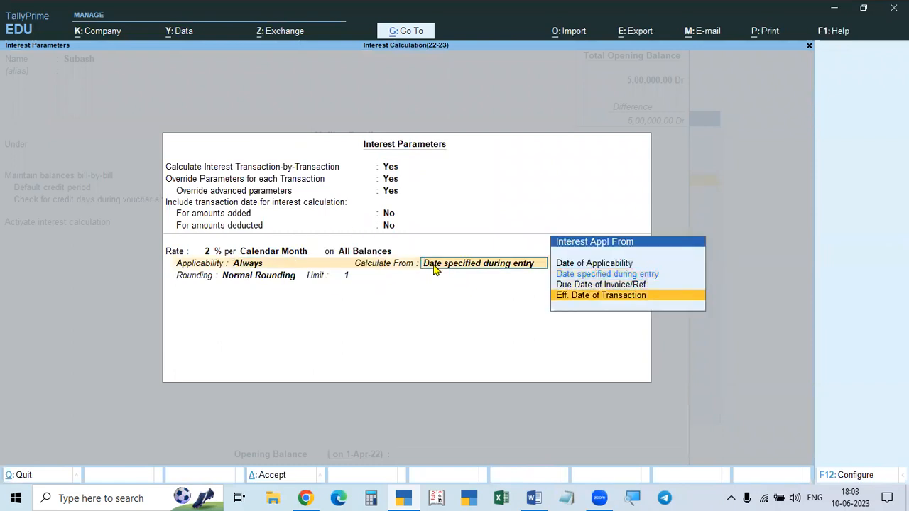
key(Return)
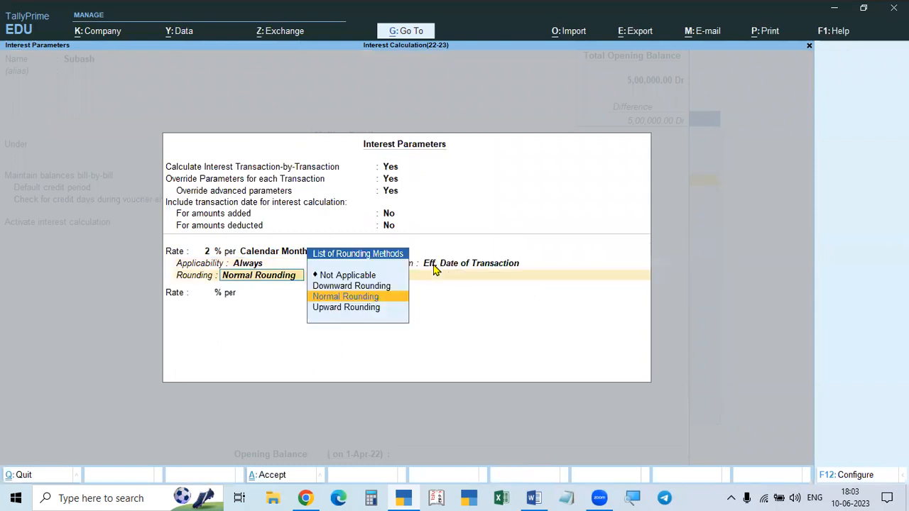
key(Return)
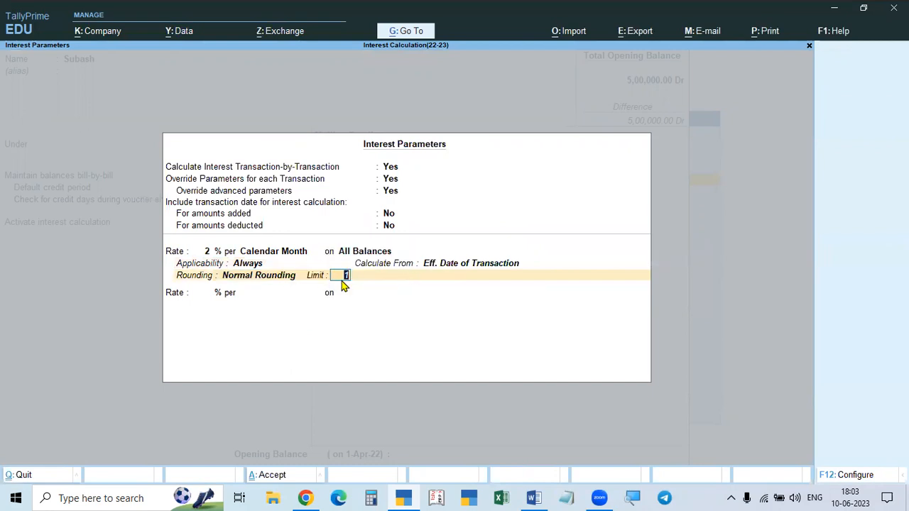
key(BackSpace)
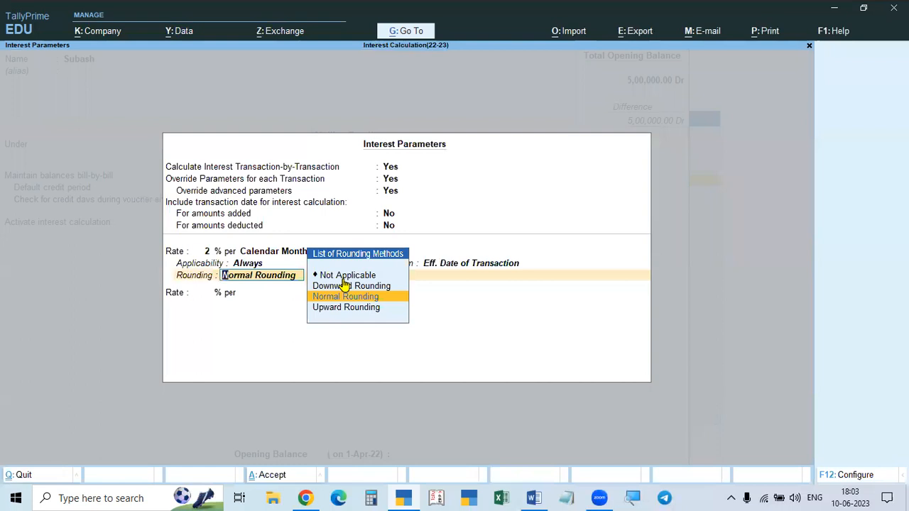
click(345, 278)
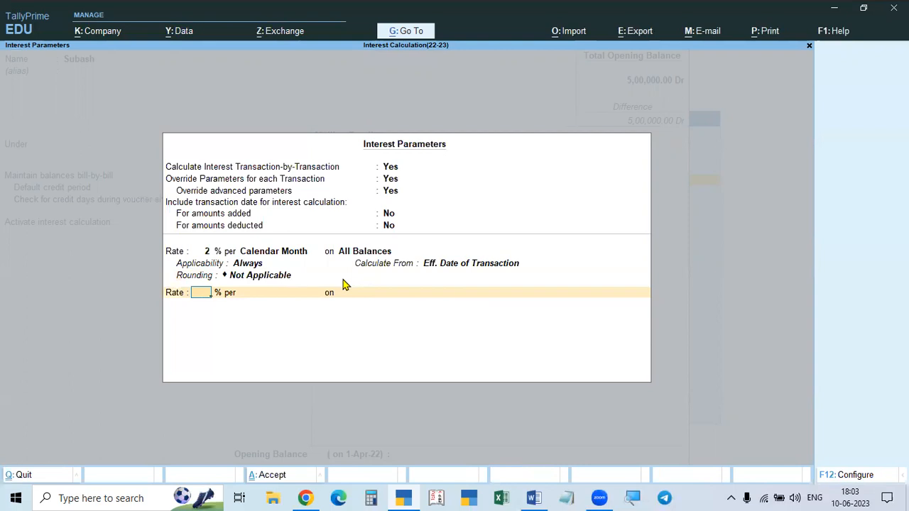
Accept the interest parameters, save the customer ledger with its other details unchanged, and return to the Gateway of Tally.
key(Return)
key(Return)
key(Return)
key(Return)
key(Return)
key(Return)
key(Return)
key(Return)
key(Return)
key(Return)
key(Return)
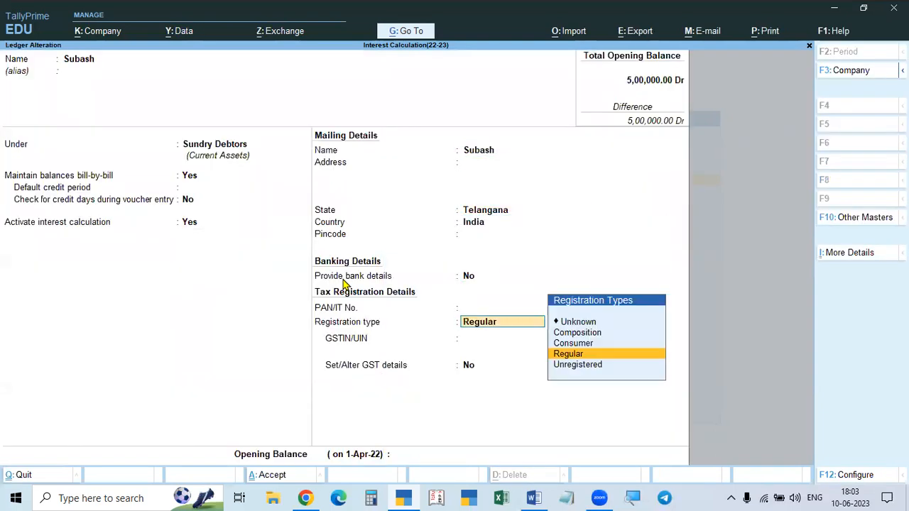
key(Return)
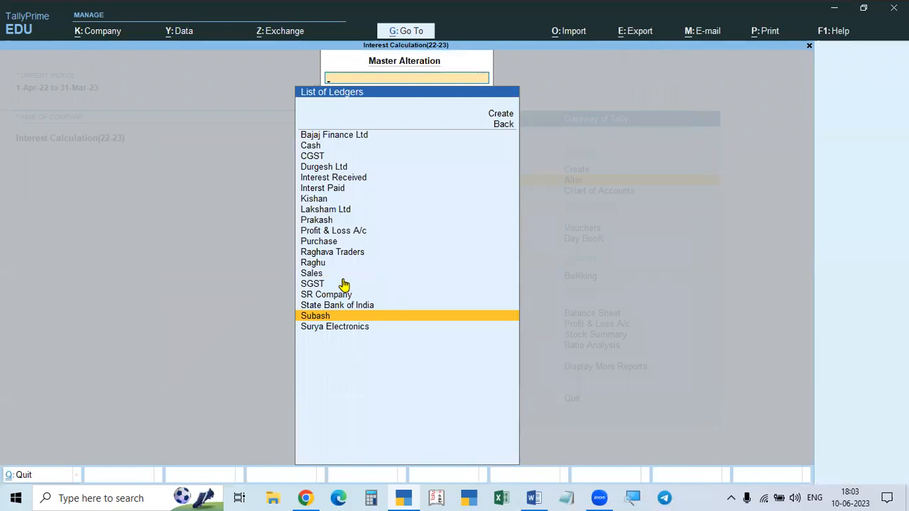
key(Escape)
key(Escape)
key(Escape)
key(Escape)
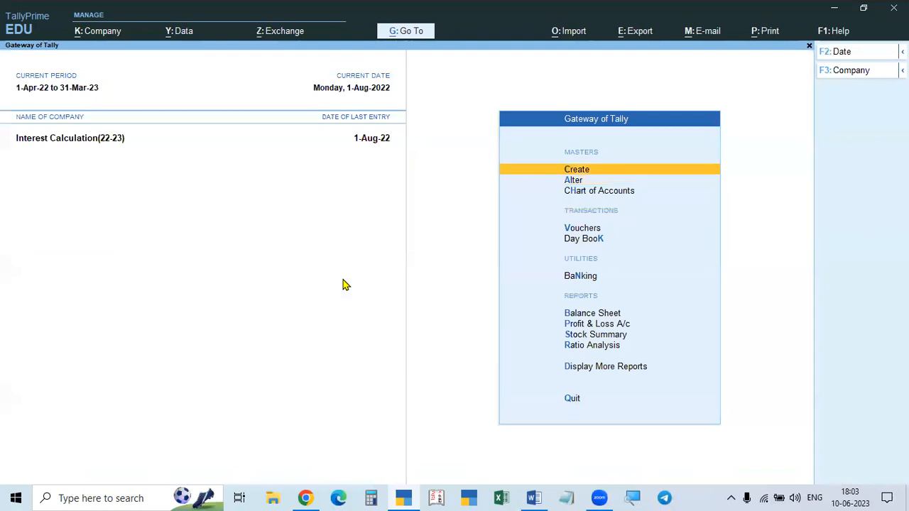
Open a new Sales voucher for entry from the Gateway of Tally.
key(v)
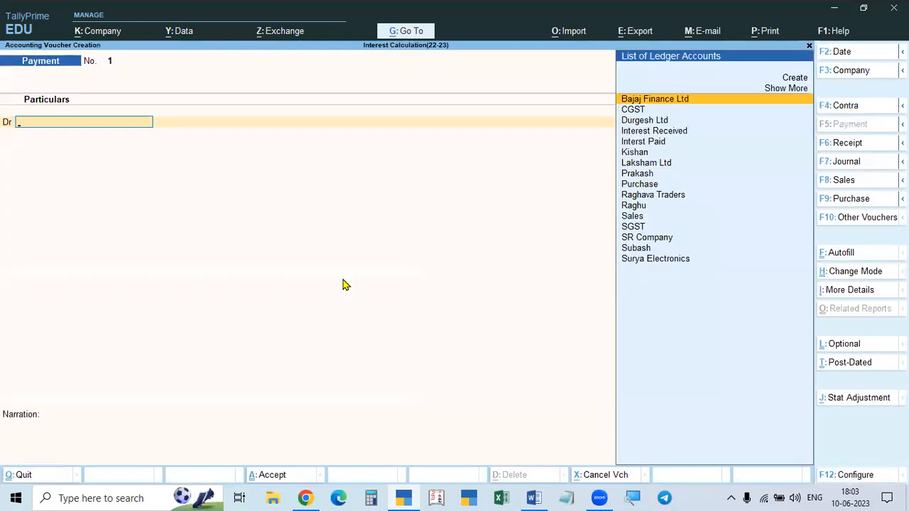
key(F8)
key(F2)
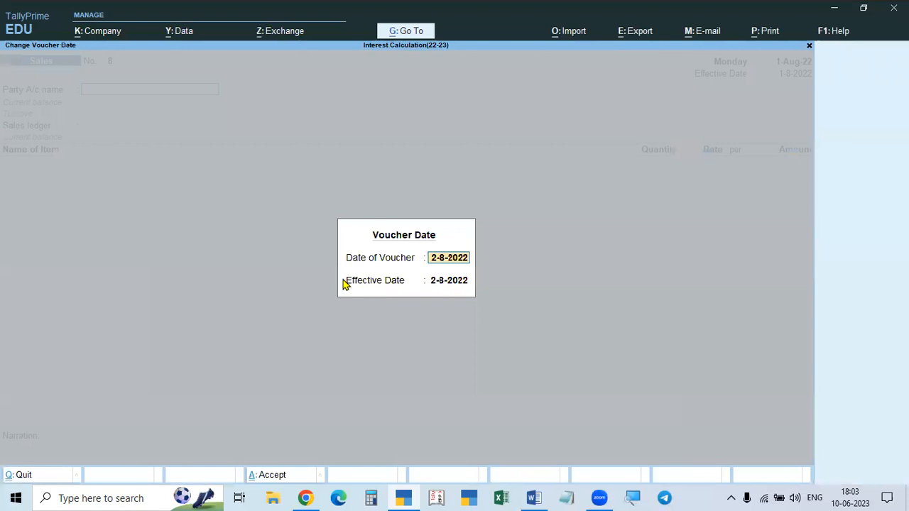
text(1.6)
key(Escape)
key(Escape)
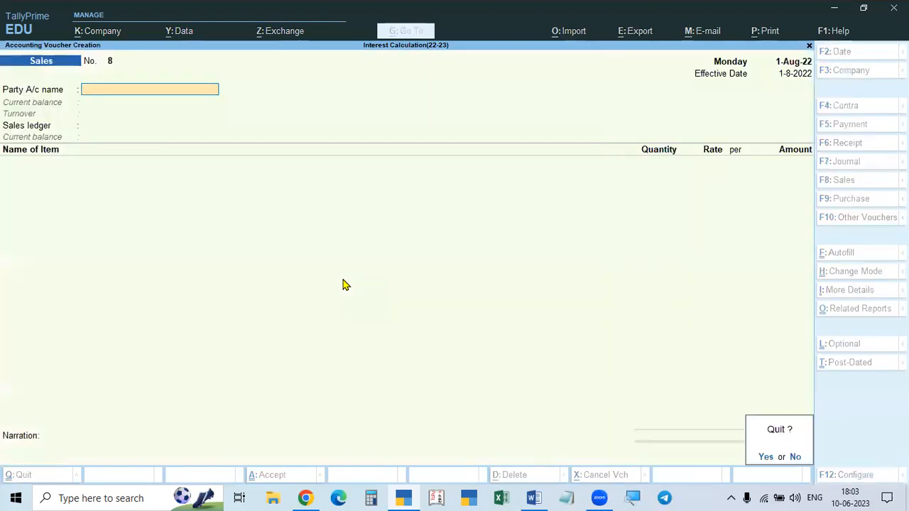
key(y)
key(Return)
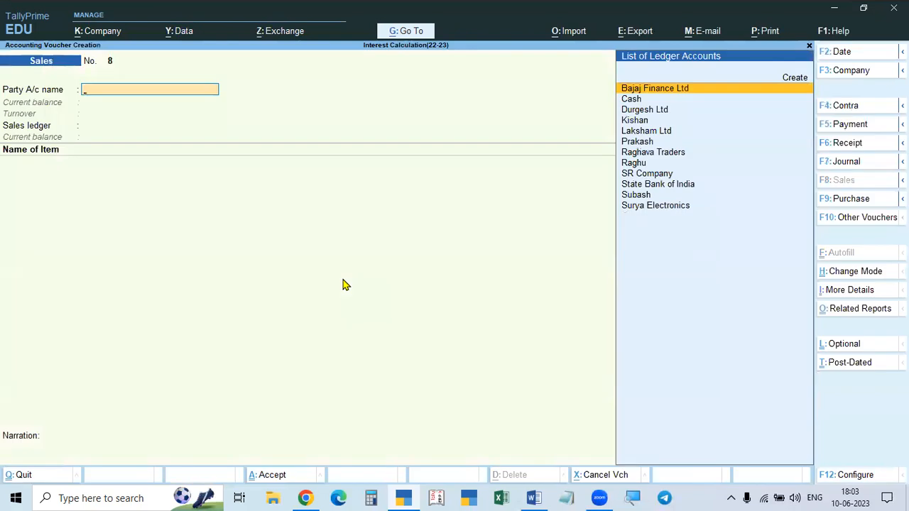
Set both the voucher date and the effective date of the Sales voucher to 1-6-2022.
key(F2)
text(1.6)
key(Return)
key(Return)
Select the customer as party account with default party details, and Sales as the sales ledger with a blank tax classification.
key(Down)
key(Down)
key(Down)
key(Down)
key(Down)
key(Down)
key(Down)
key(Down)
key(Down)
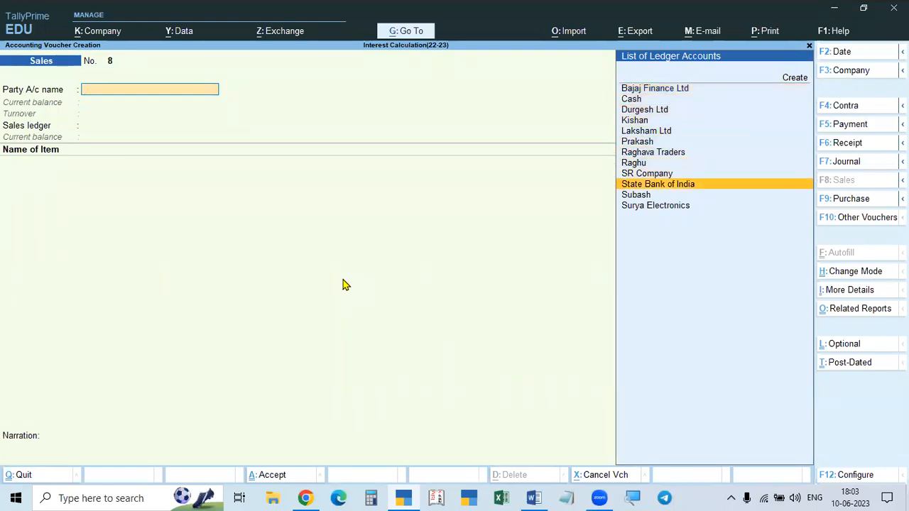
key(Down)
key(Return)
key(Return)
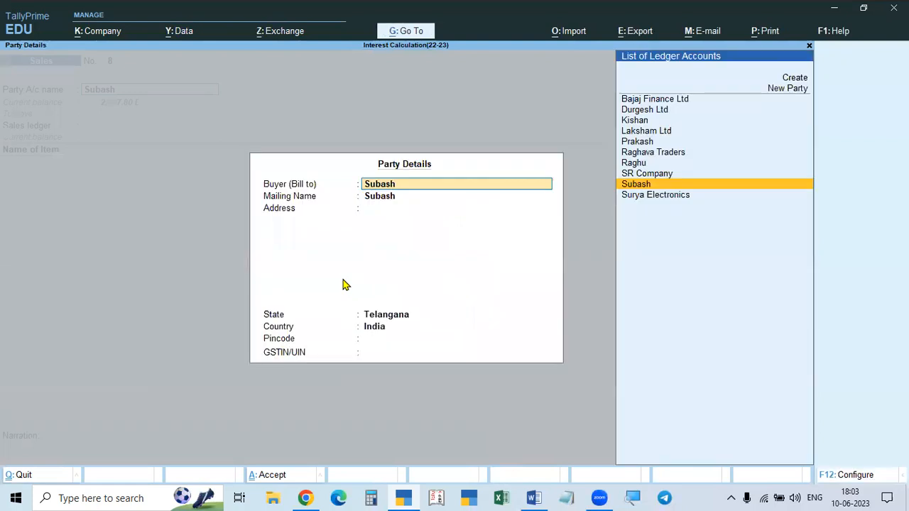
key(ctrl+a)
key(Return)
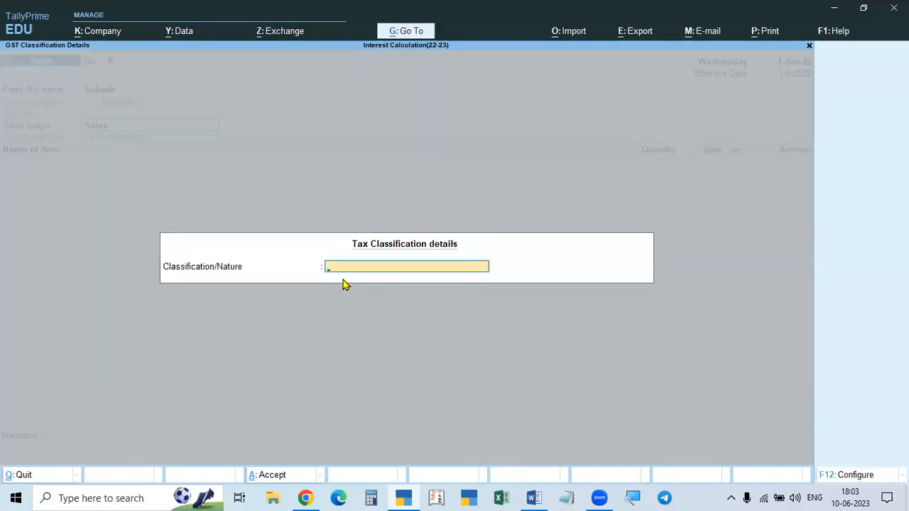
key(Return)
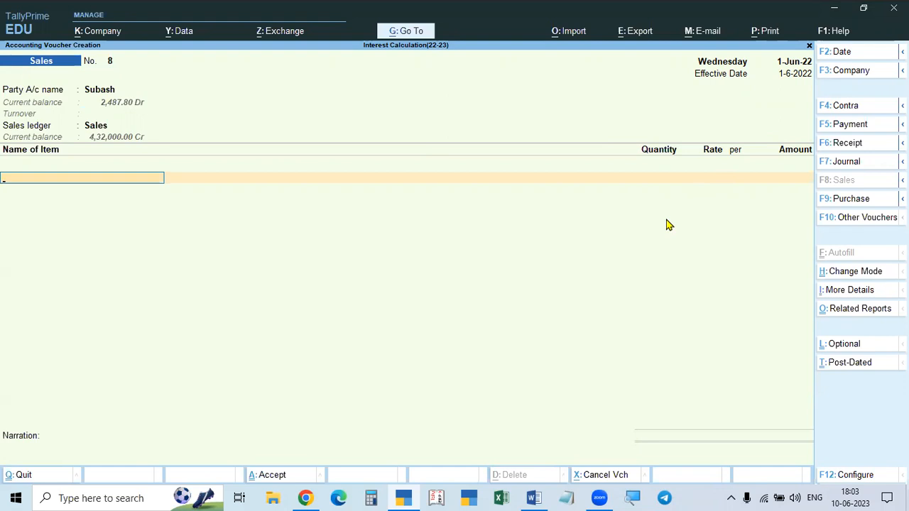
Add the stock item Cooper Shirt with a quantity of 10 Pcs at a rate of 1,000, tracking number Not Applicable.
key(Down)
key(Down)
key(Down)
key(Down)
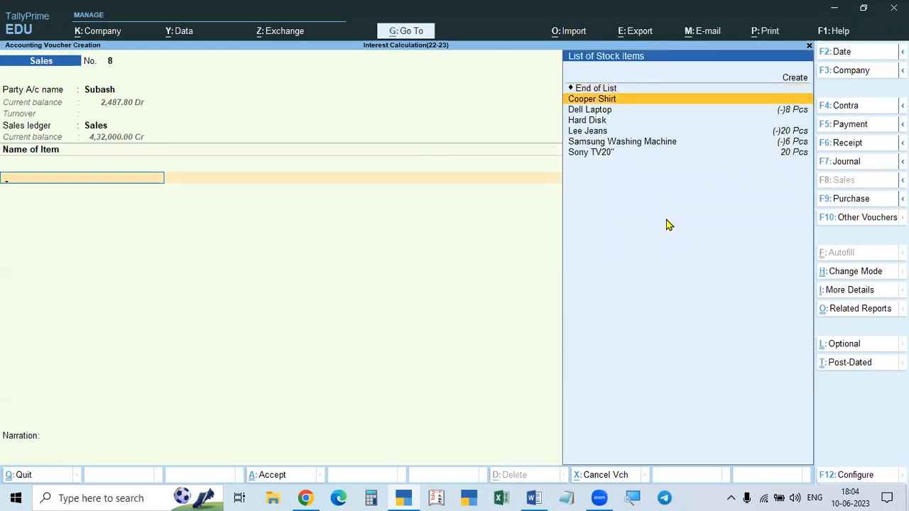
key(Return)
key(Return)
text(10)
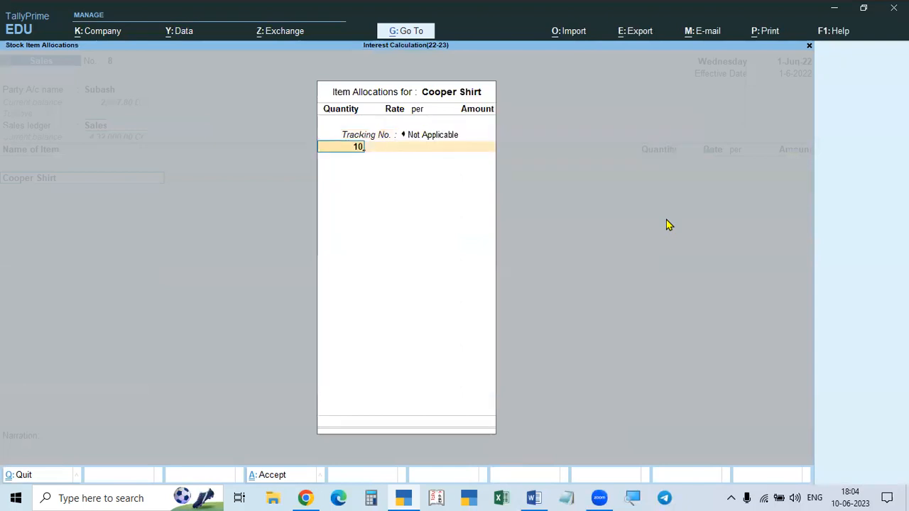
key(Return)
text(1000)
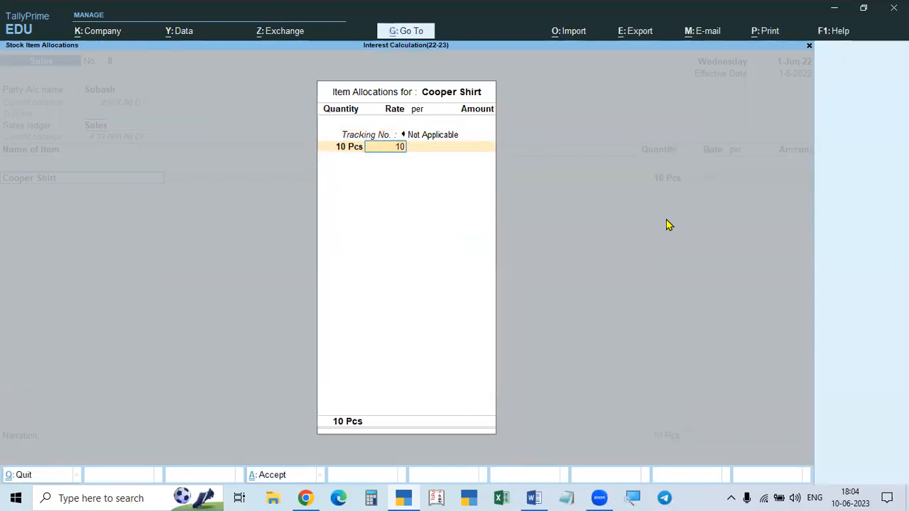
key(Return)
key(Return)
key(Return)
key(Return)
key(Return)
Add the stock item Lee Jeans with a quantity of 15 Pcs at a rate of 1,200, tracking number Not Applicable.
key(Down)
key(Down)
key(Down)
key(Down)
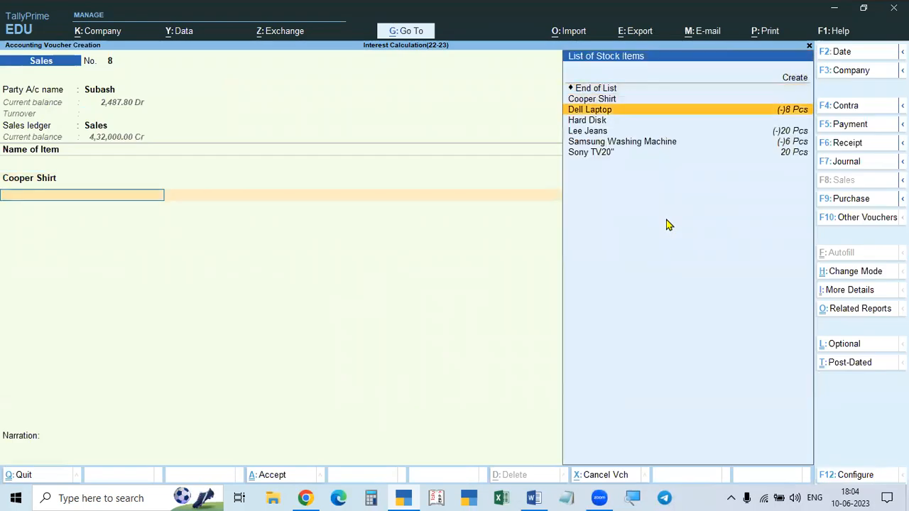
key(Return)
key(Return)
text(15)
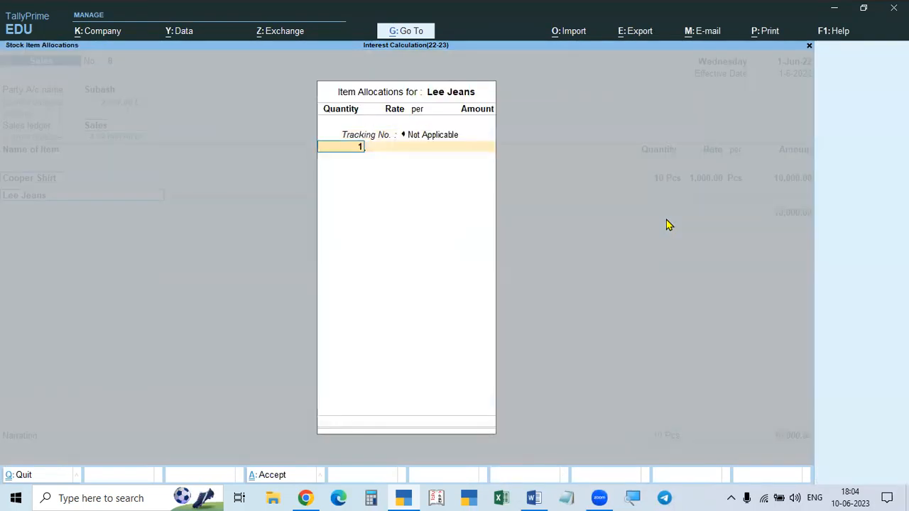
key(Return)
key(Return)
key(Return)
key(BackSpace)
text(1,200)
key(Return)
key(Return)
key(Return)
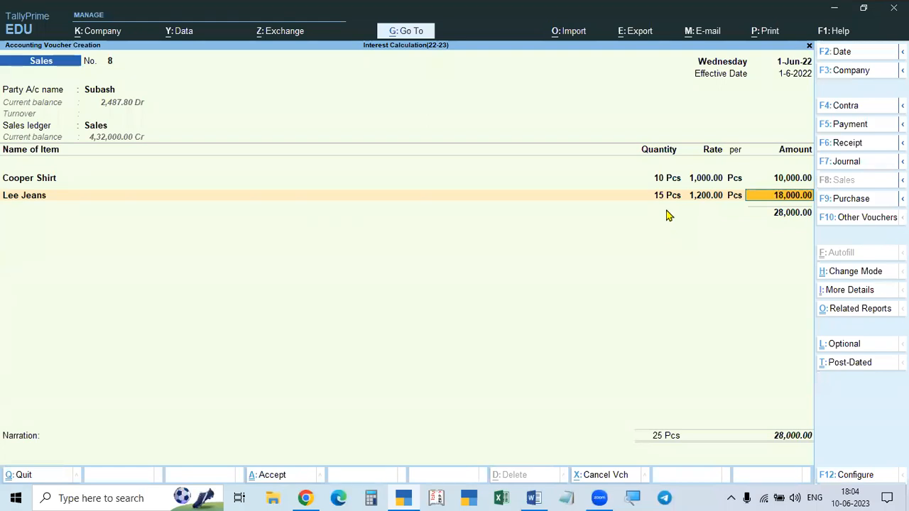
key(Return)
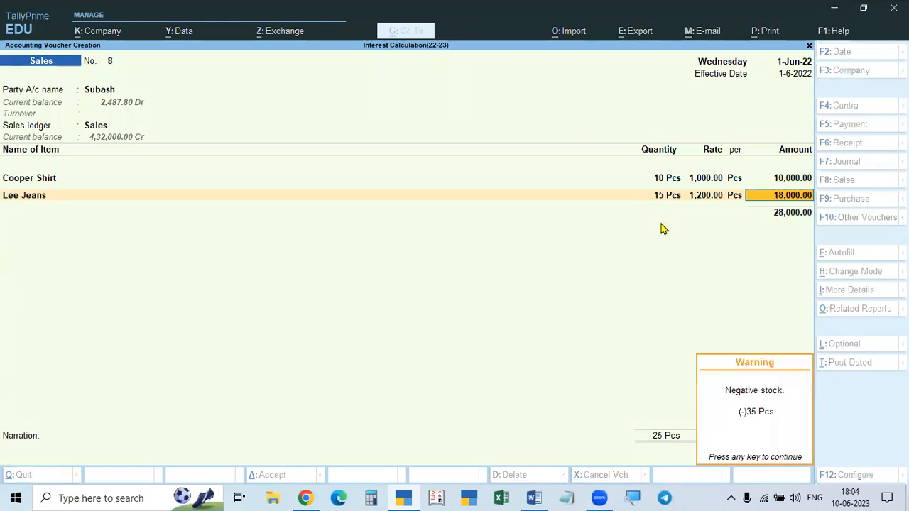
Set the Lee Jeans quantity to 20 Pcs at the rate of 1,200 and end the stock item list.
key(Escape)
key(BackSpace)
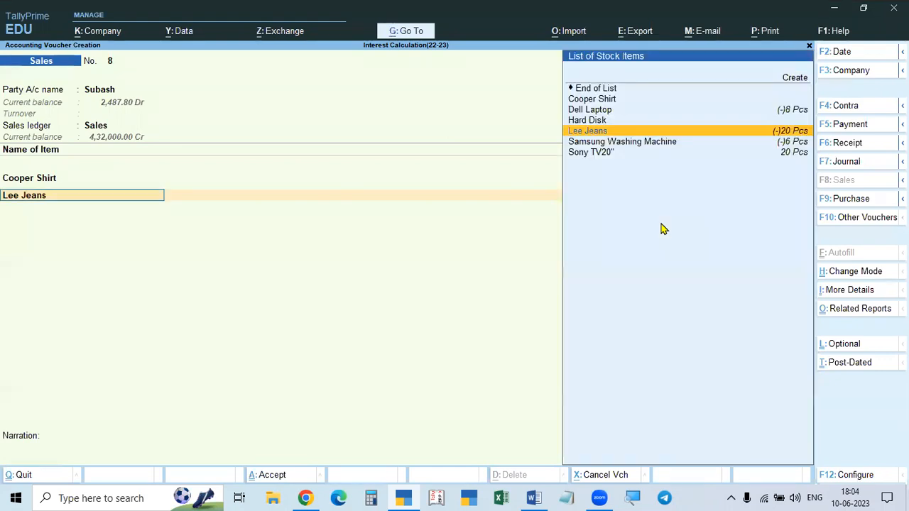
key(Return)
key(Return)
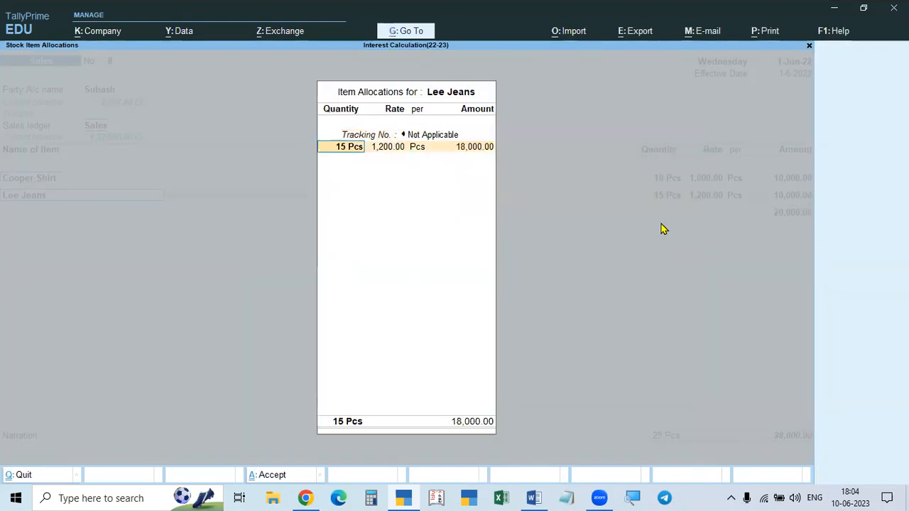
text(20)
key(Return)
key(Return)
key(Return)
key(Return)
key(Return)
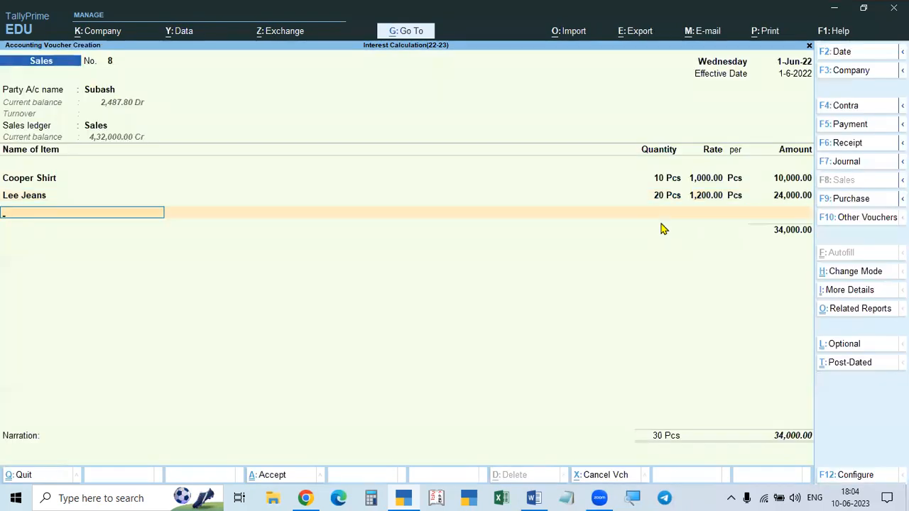
key(Return)
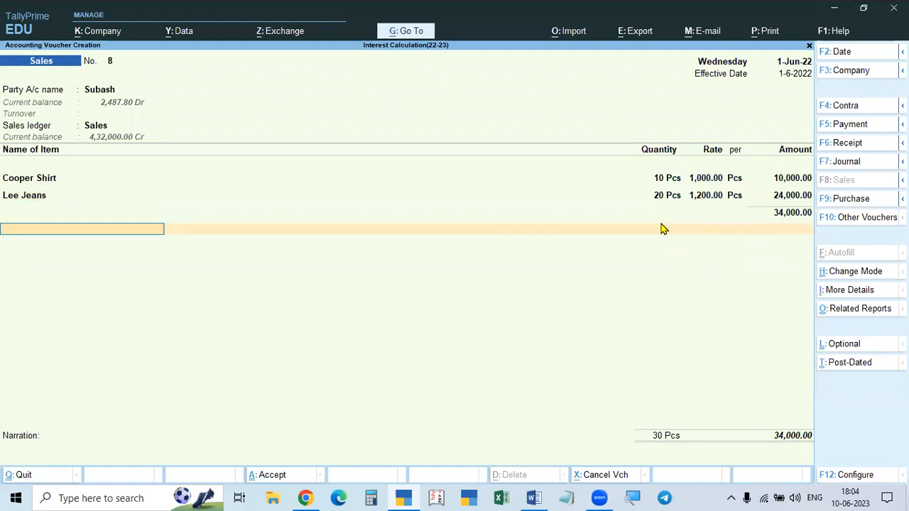
Add the CGST ledger to the Sales voucher with a blank description and its calculated amount.
text(cgst)
key(Return)
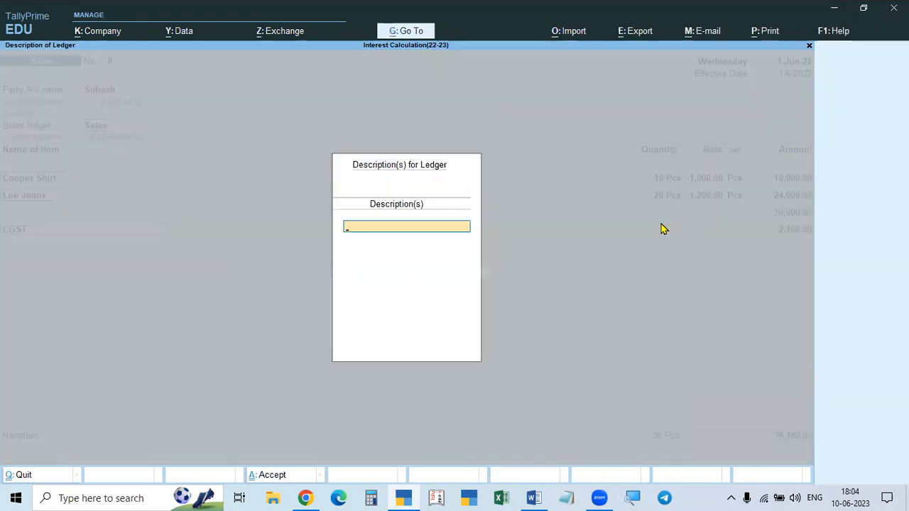
key(Return)
text(sgst)
key(BackSpace)
key(BackSpace)
key(BackSpace)
key(BackSpace)
key(BackSpace)
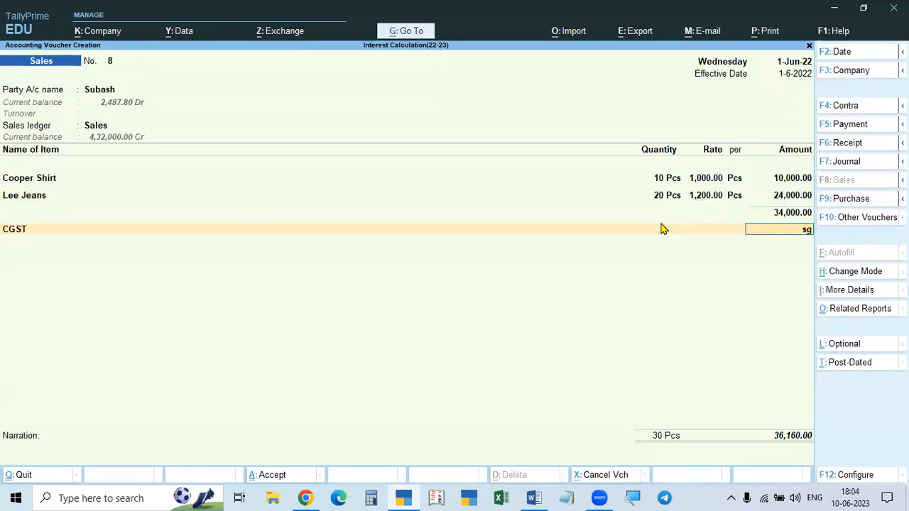
key(Return)
key(Return)
key(Return)
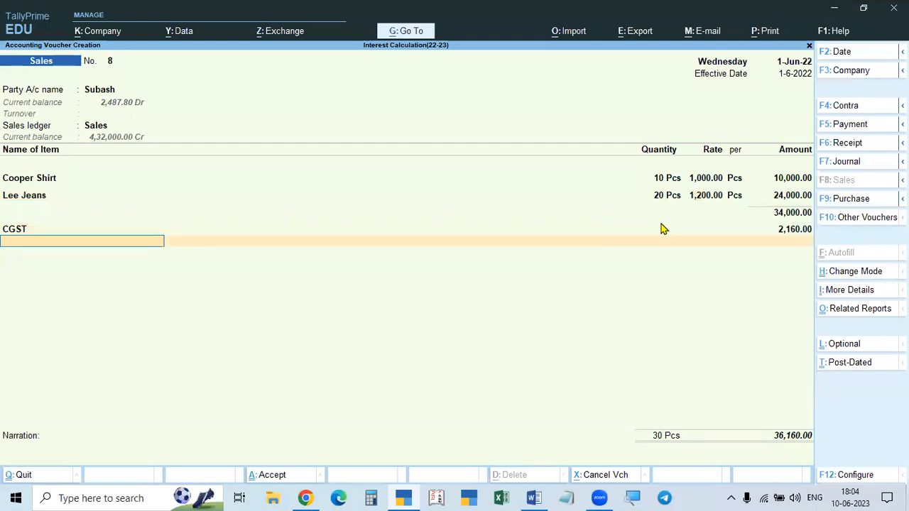
Add the SGST ledger below CGST with a blank description and its calculated amount, and end the ledger list.
text(sgst)
key(Return)
key(Return)
key(Return)
key(Return)
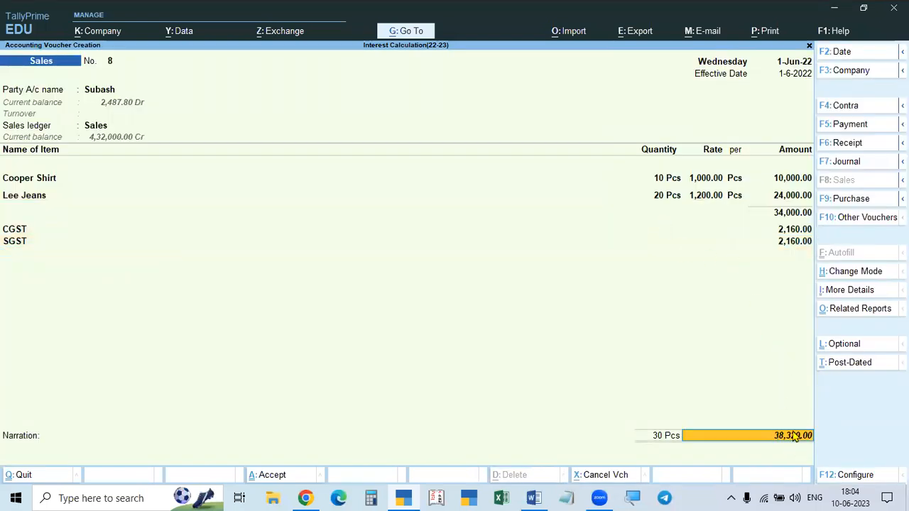
key(Return)
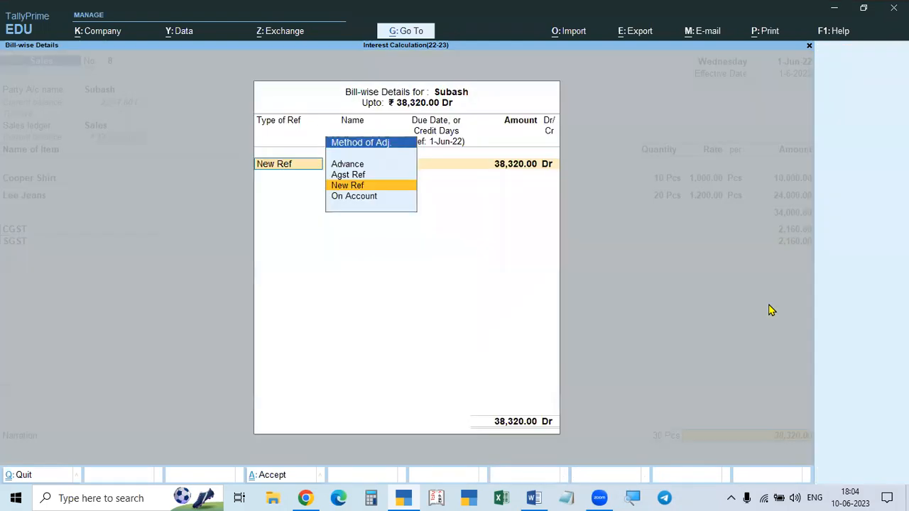
key(Return)
key(Return)
key(Return)
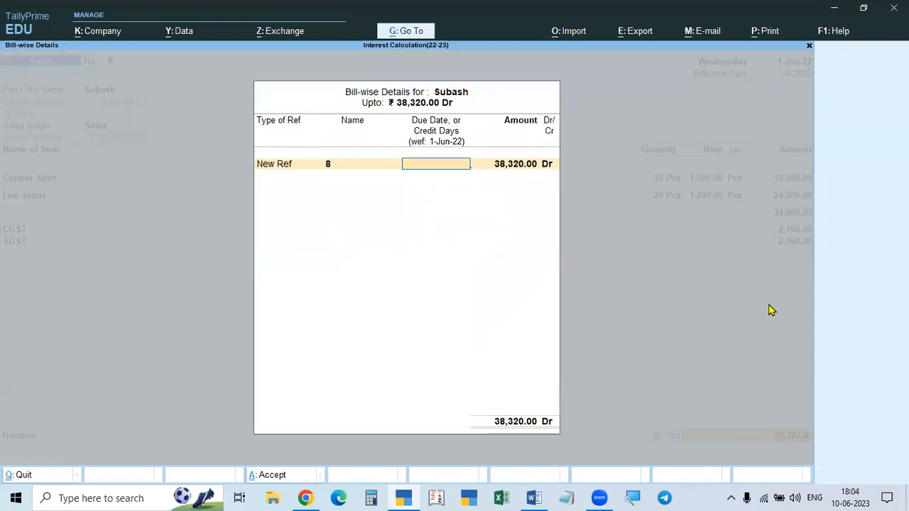
key(BackSpace)
key(Return)
key(Return)
key(Return)
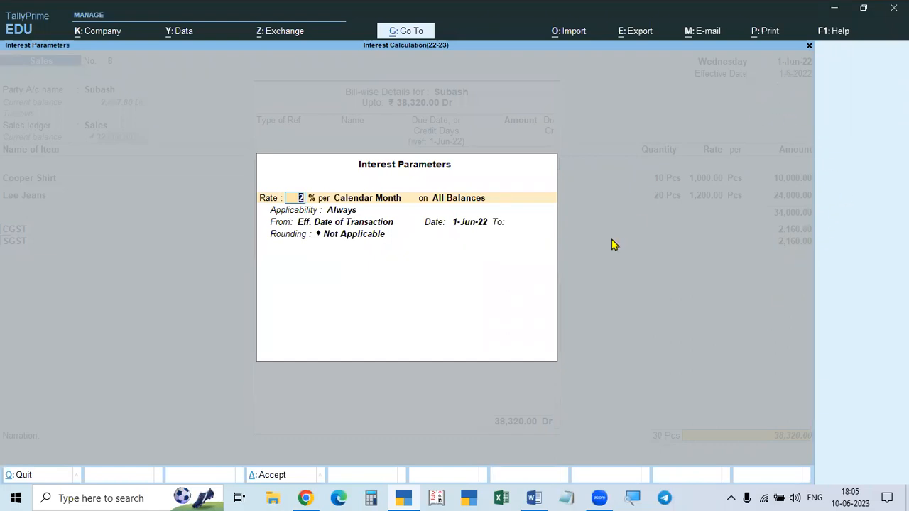
key(ctrl+a)
key(Escape)
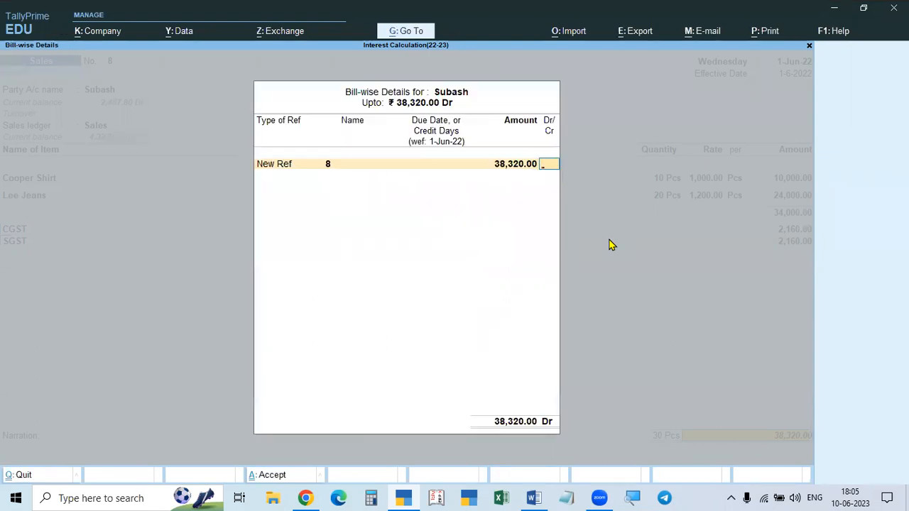
key(Escape)
key(y)
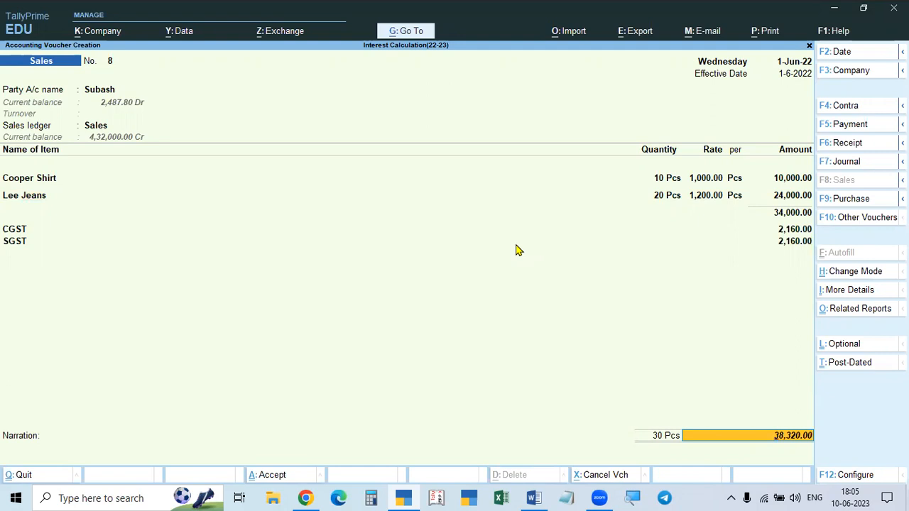
Change both the voucher date and the effective date of the Sales voucher to 1-5-2022.
key(F2)
text(1.5)
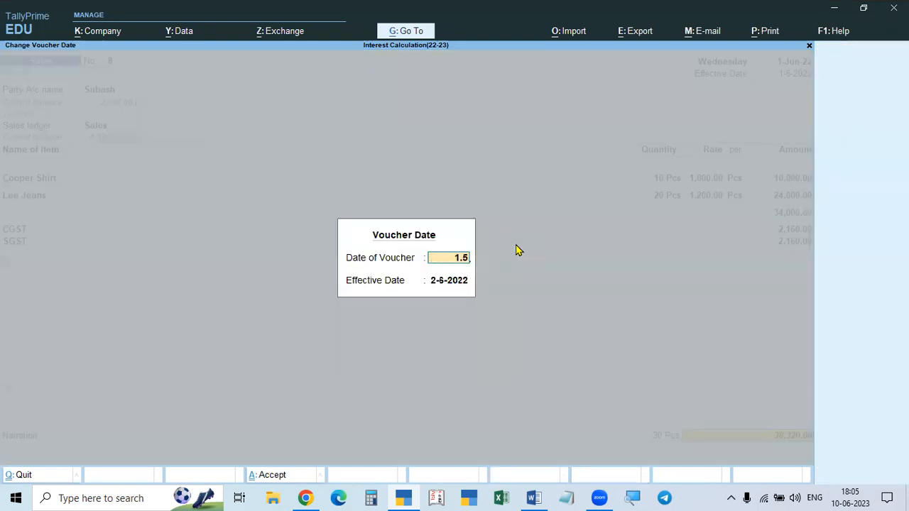
key(Return)
key(Return)
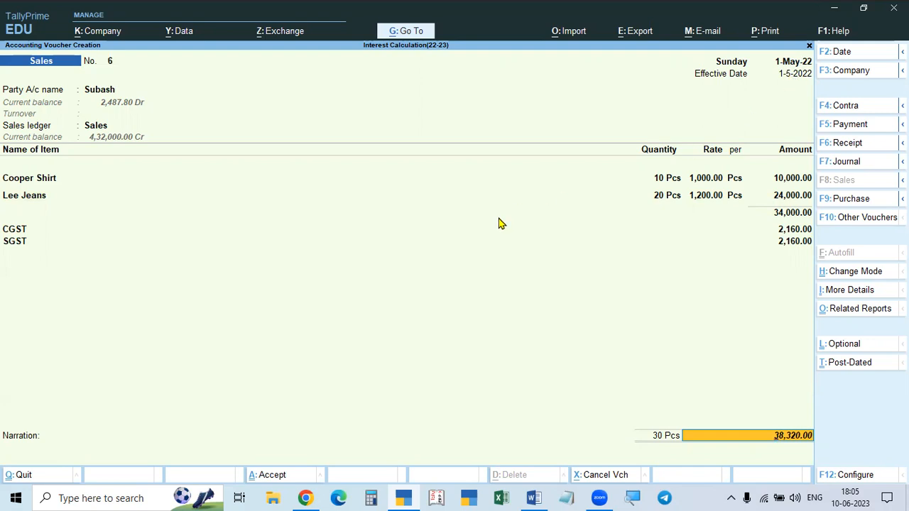
key(alt)
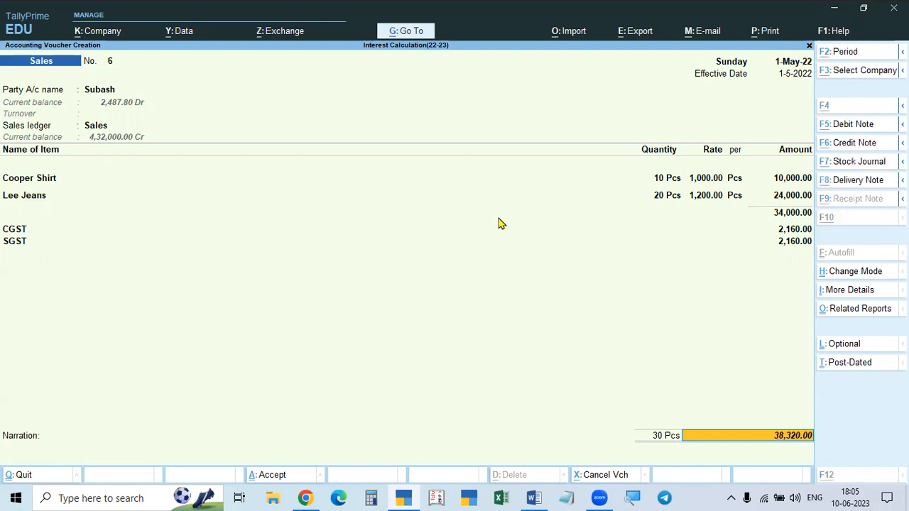
key(alt+F2)
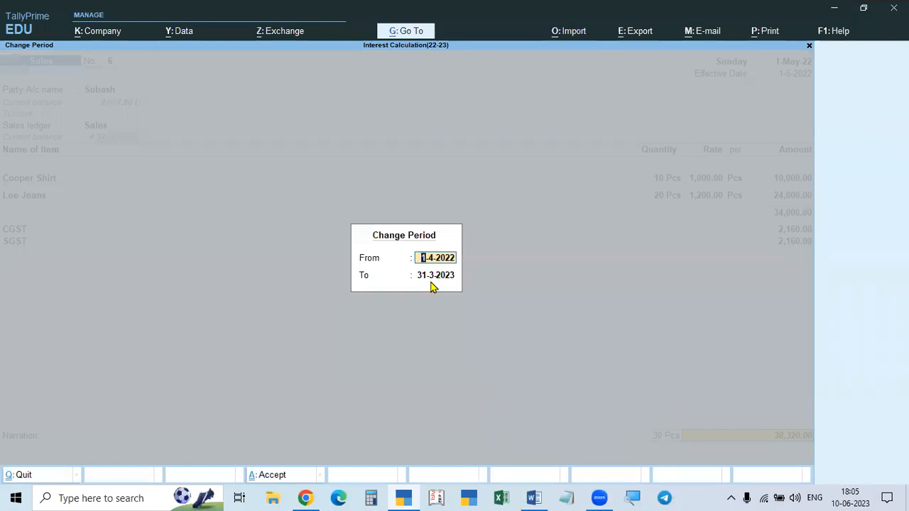
key(Escape)
key(Escape)
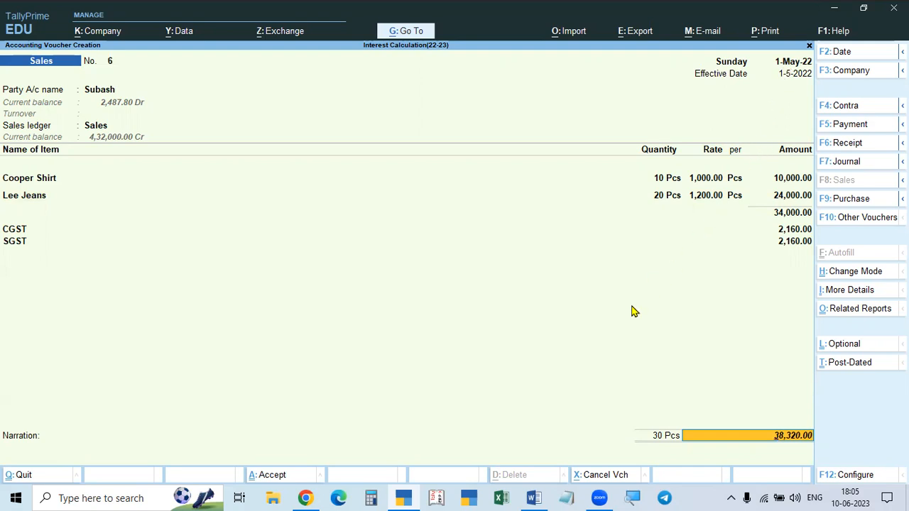
Set the voucher date to 1-5-2022 and the effective date to 31-5-2022.
key(F2)
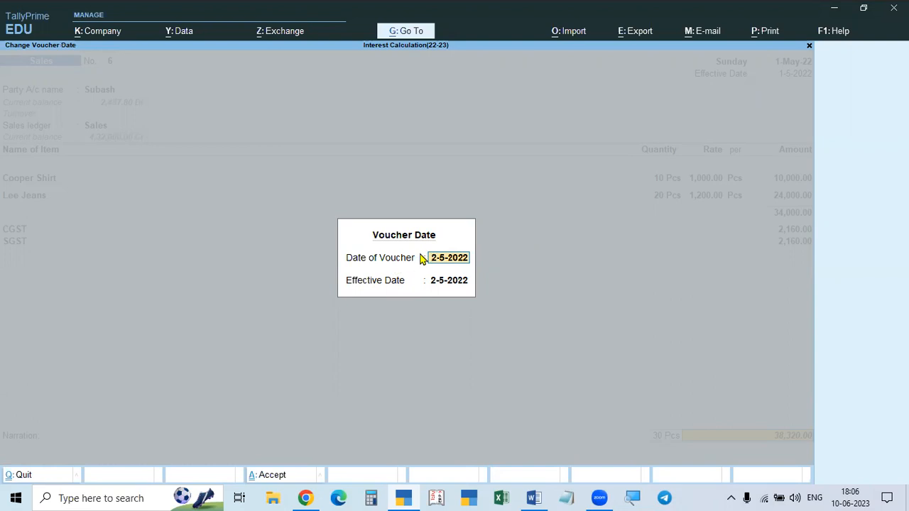
text(1-5)
key(Return)
text(31.5)
key(Return)
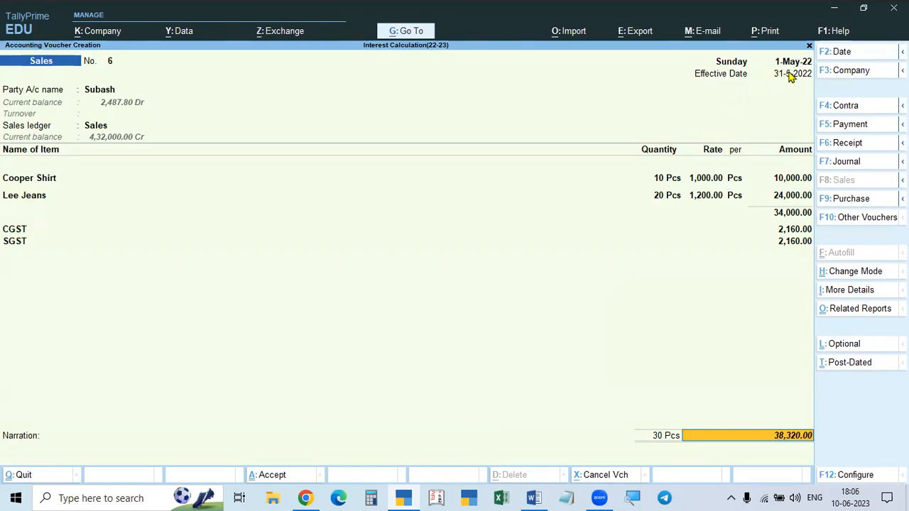
Allocate the full bill amount to the customer as New Ref with the default bill name and no due date.
key(Return)
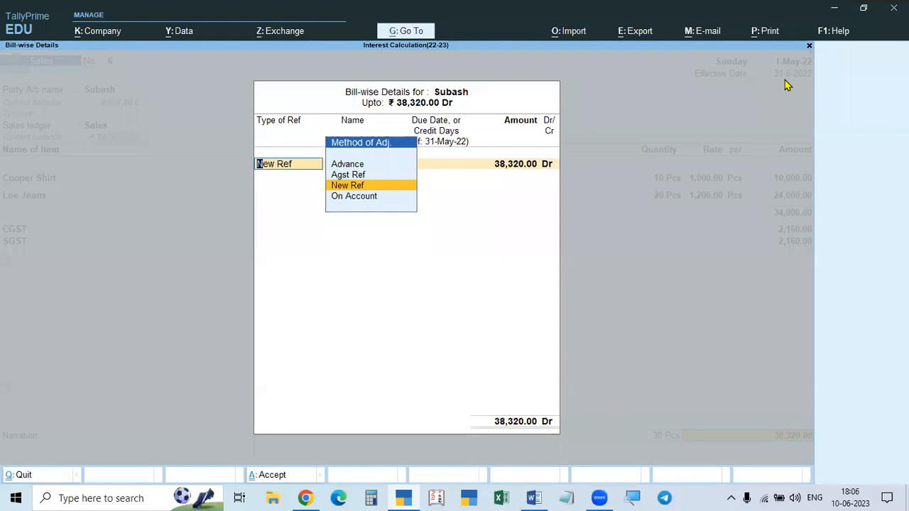
key(Return)
key(Return)
key(Return)
key(Return)
key(Return)
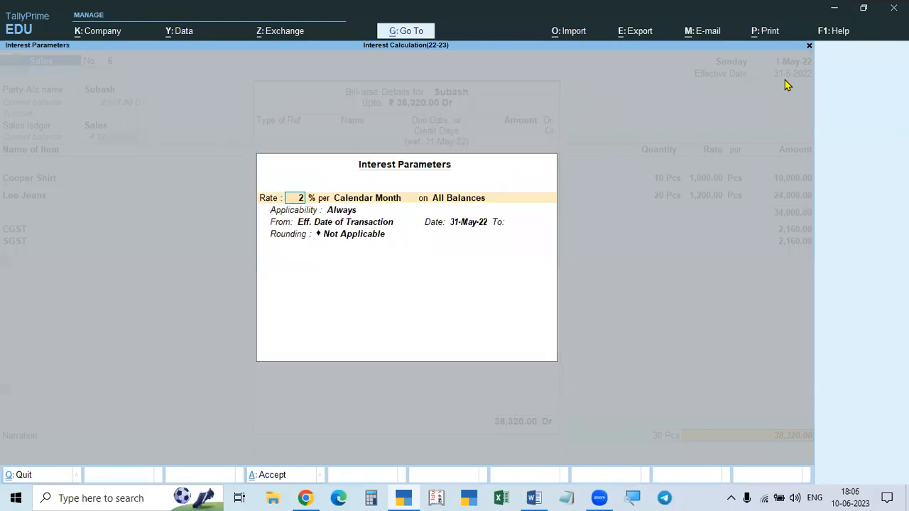
Set the bill's interest to 2% per Calendar Month on All Balances, applicable Always from Eff. Date of Transaction, without end date or rounding.
text(2)
key(Return)
key(Return)
key(Return)
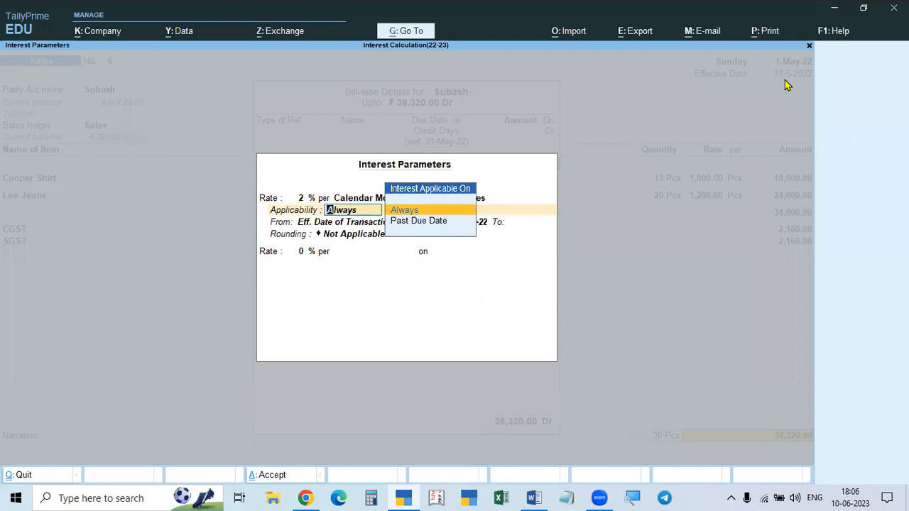
key(Return)
key(Return)
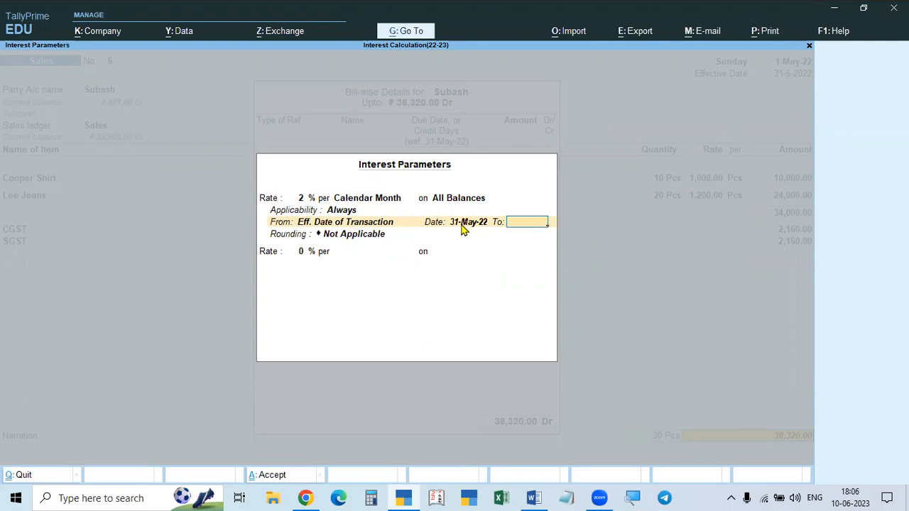
key(BackSpace)
key(Return)
key(BackSpace)
key(BackSpace)
key(Return)
key(Return)
key(Return)
key(BackSpace)
key(Return)
key(Return)
key(Return)
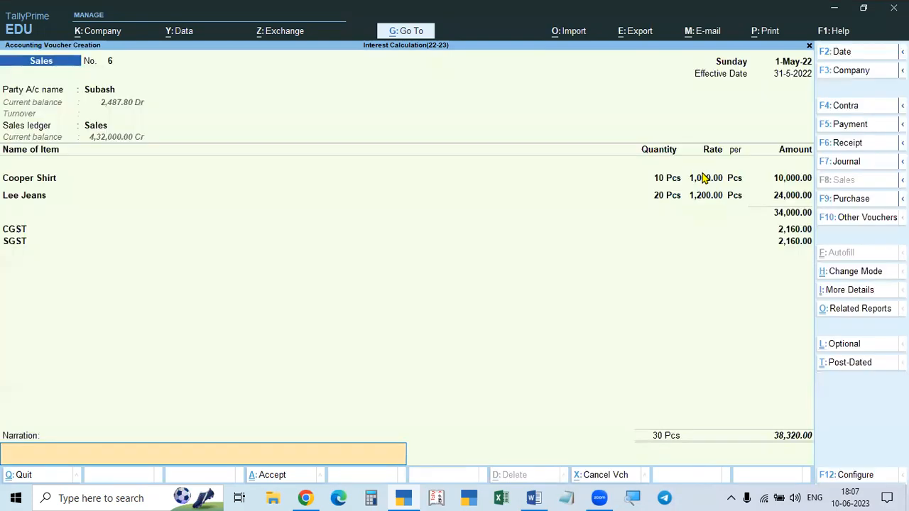
Save the Sales voucher with a blank narration and leave voucher entry.
key(Return)
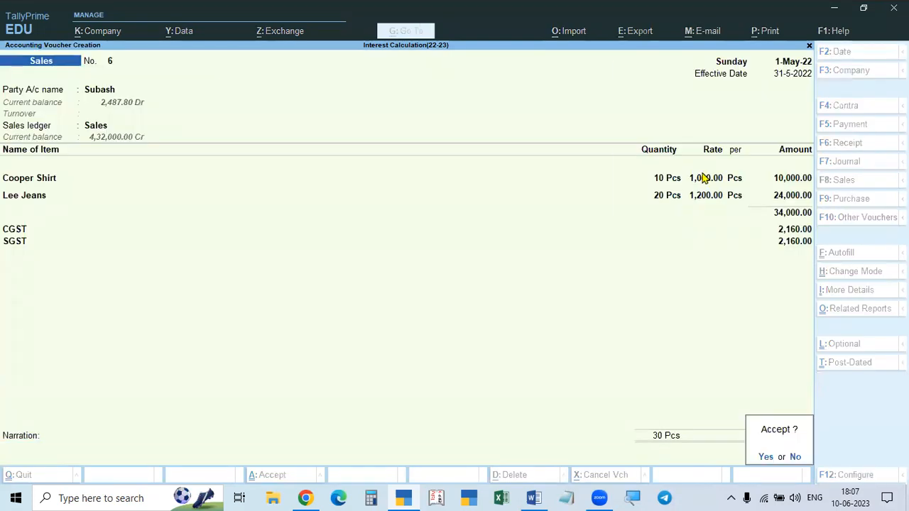
key(Return)
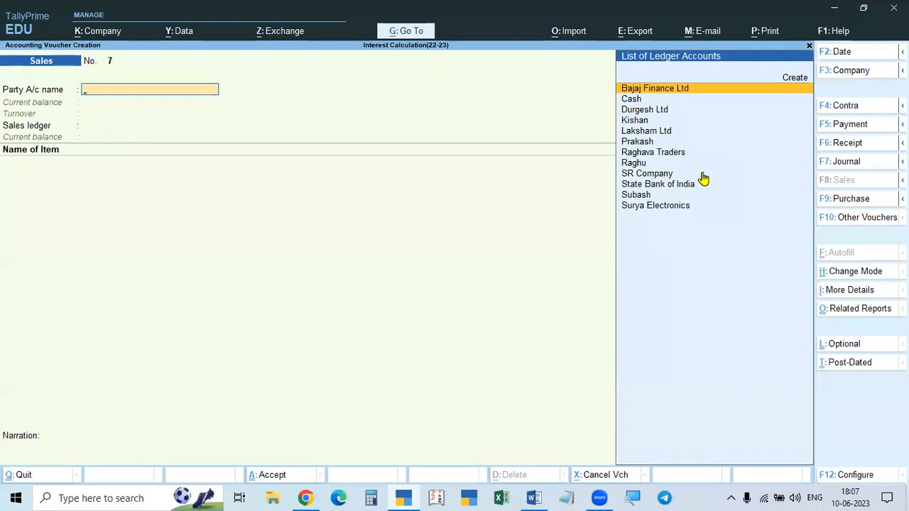
key(Escape)
key(Return)
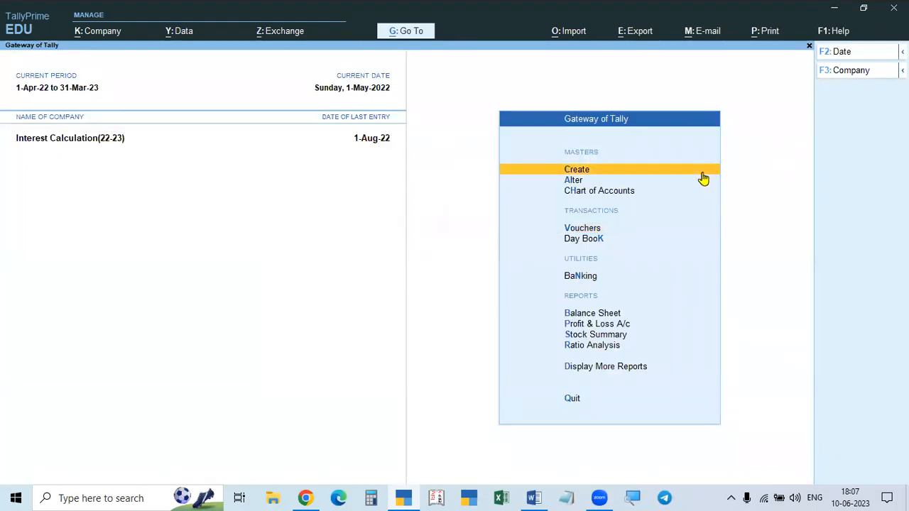
Review the interest parameters in the customer's ledger alteration and return to the Gateway of Tally.
click(702, 178)
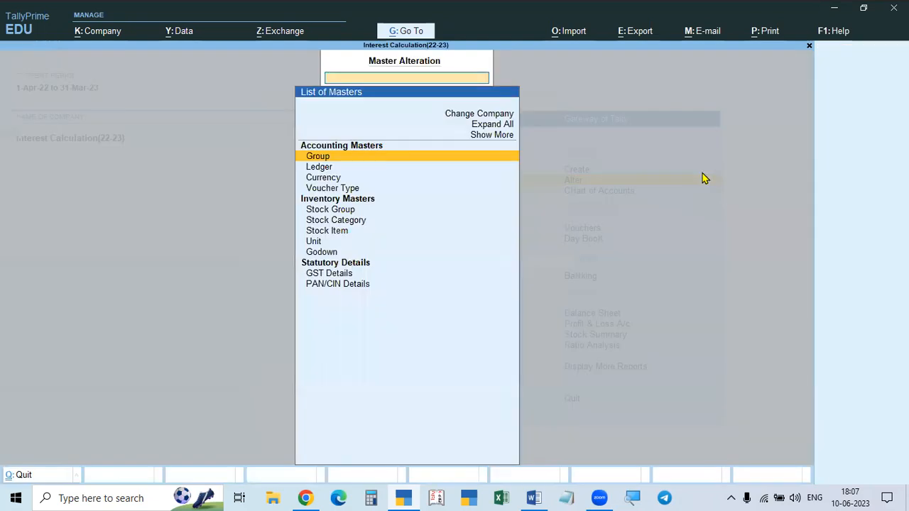
click(319, 171)
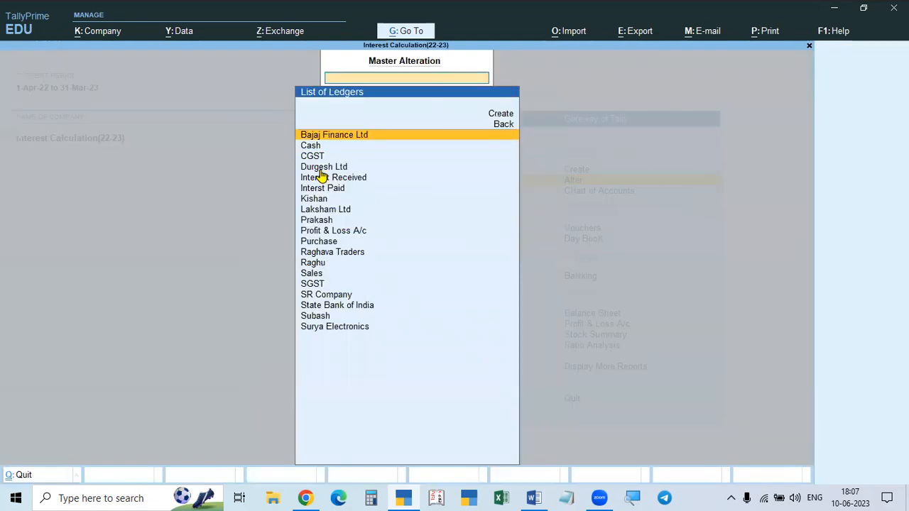
click(304, 318)
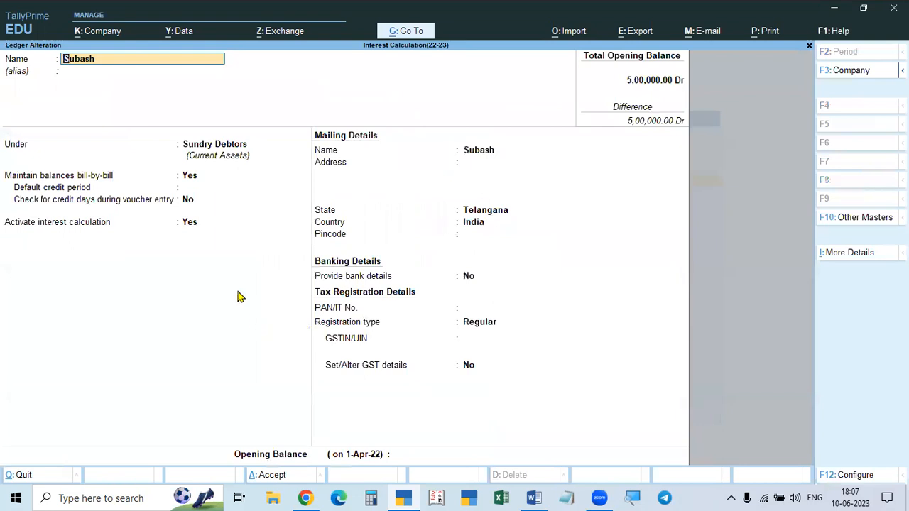
click(187, 224)
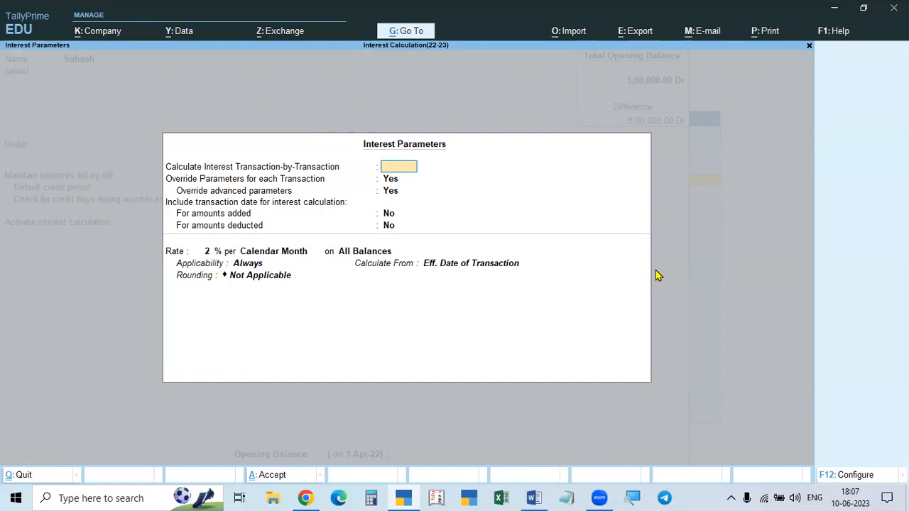
key(ctrl+a)
key(Escape)
key(Escape)
key(Escape)
key(Escape)
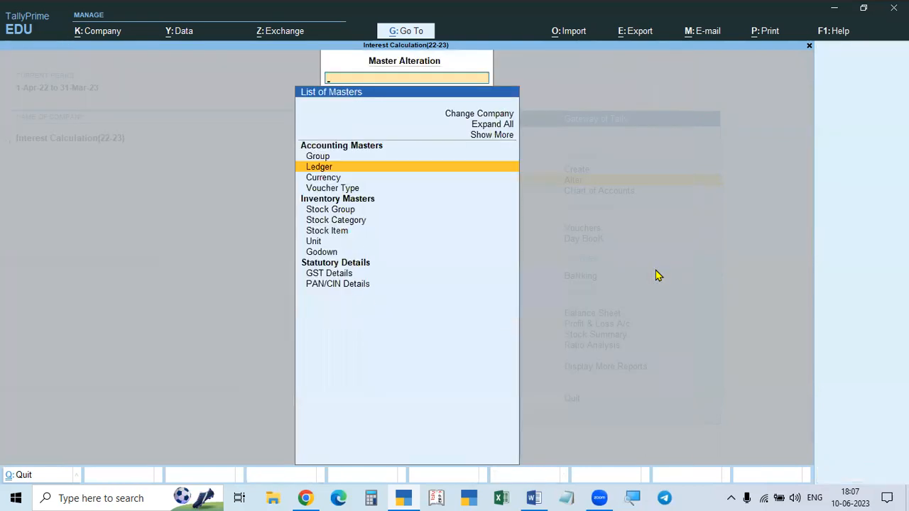
key(Escape)
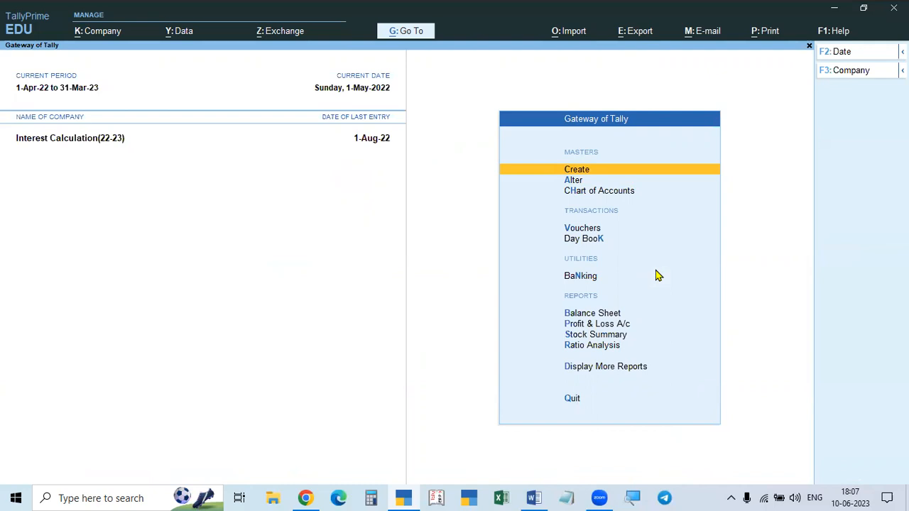
Examine the Interest Receivable report down to the Sundry Debtors ledgers and return to the Interest Calculations choices.
key(d)
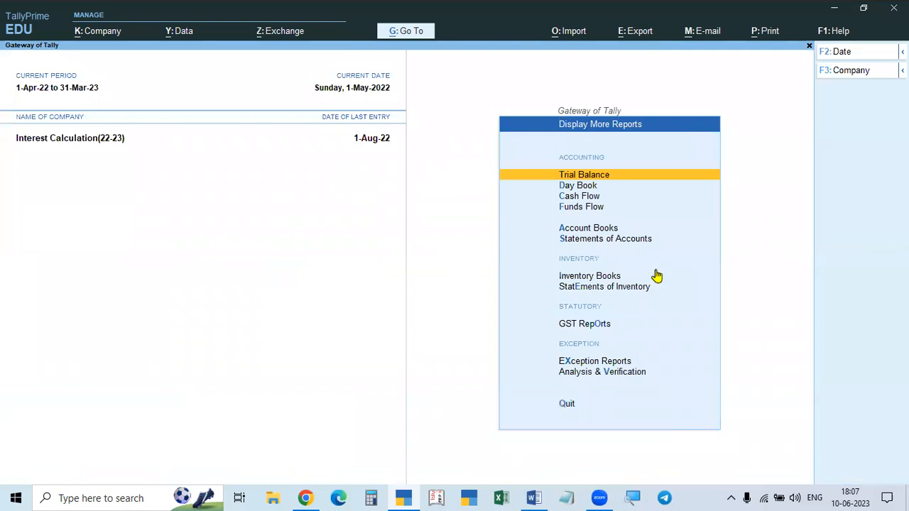
key(s)
key(i)
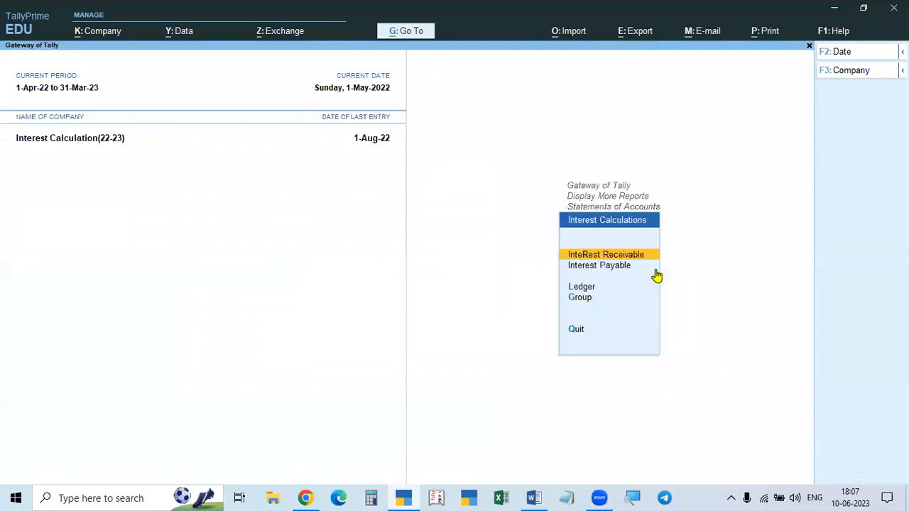
key(Down)
key(Down)
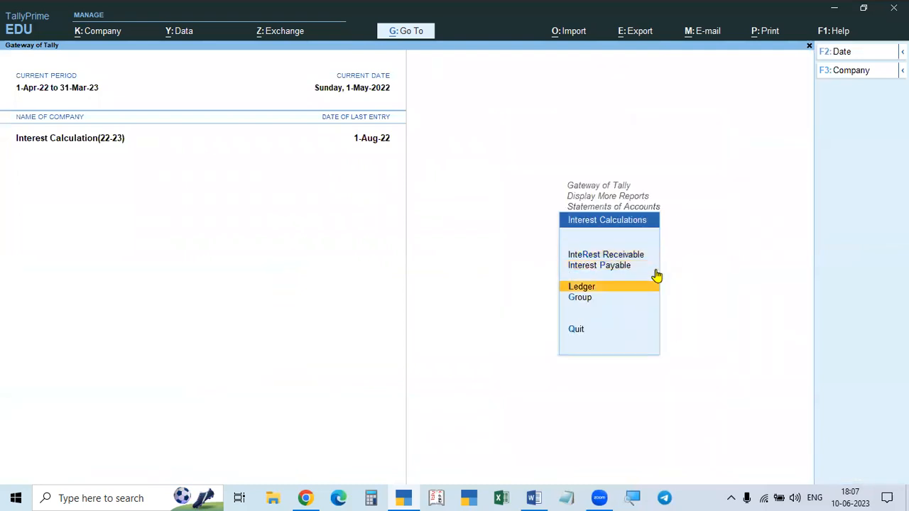
key(Up)
key(Up)
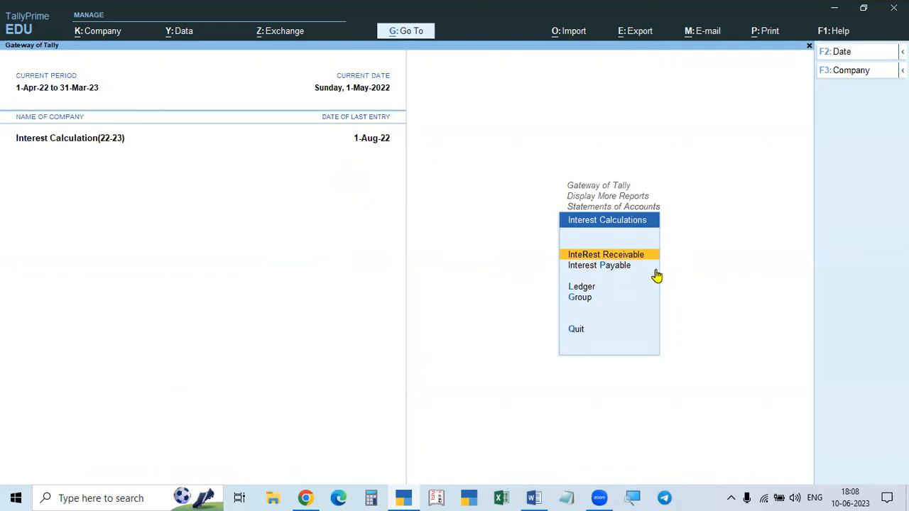
key(Return)
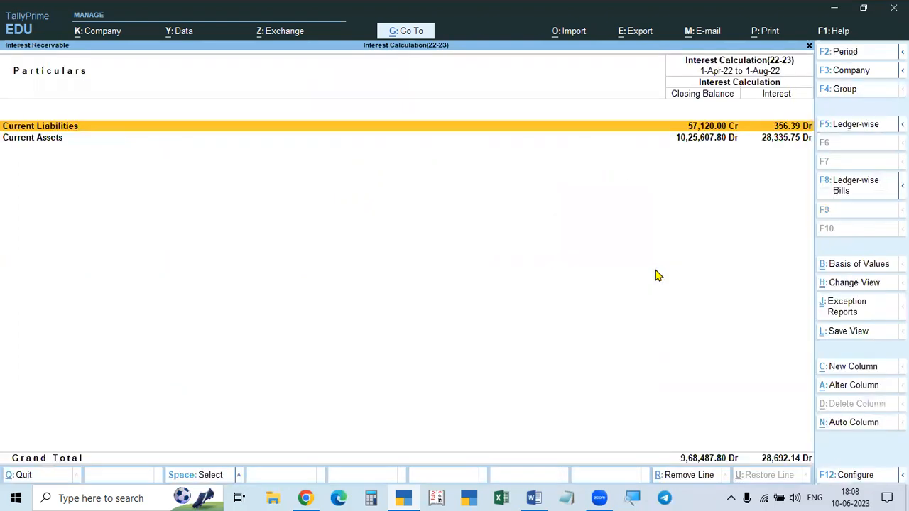
key(Down)
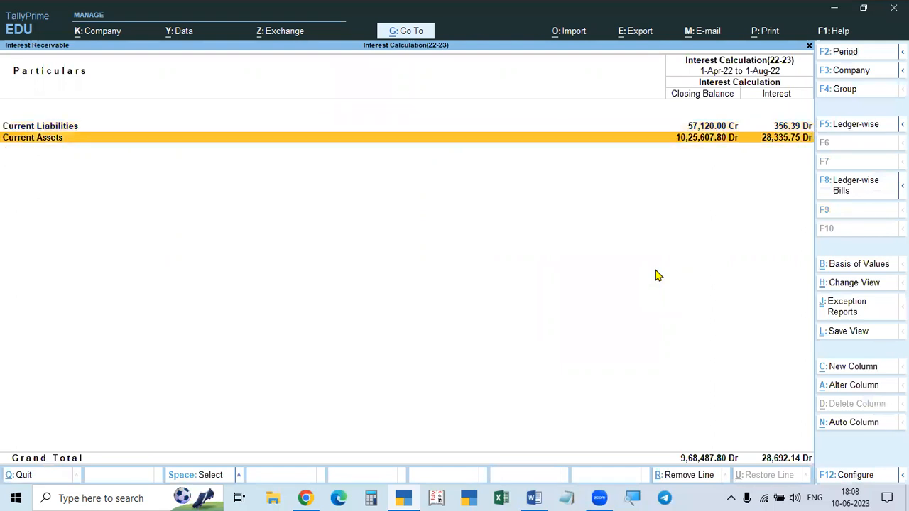
key(Return)
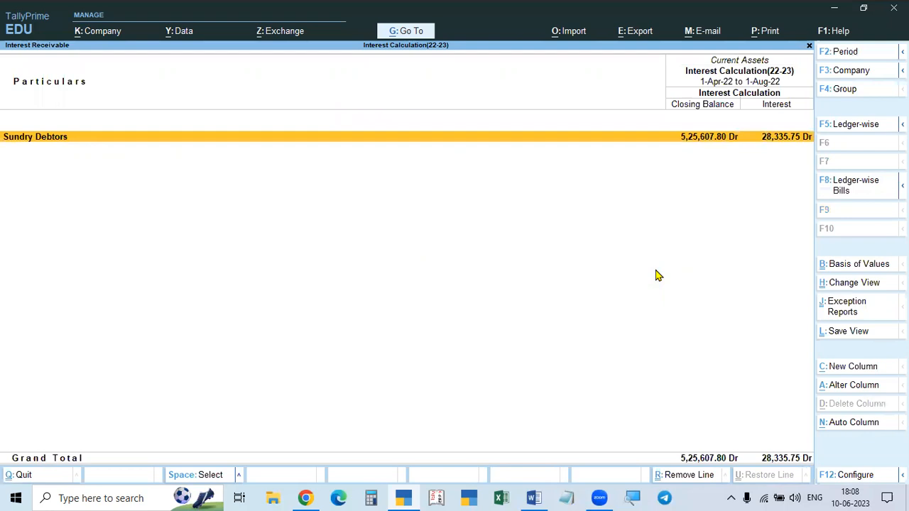
key(Return)
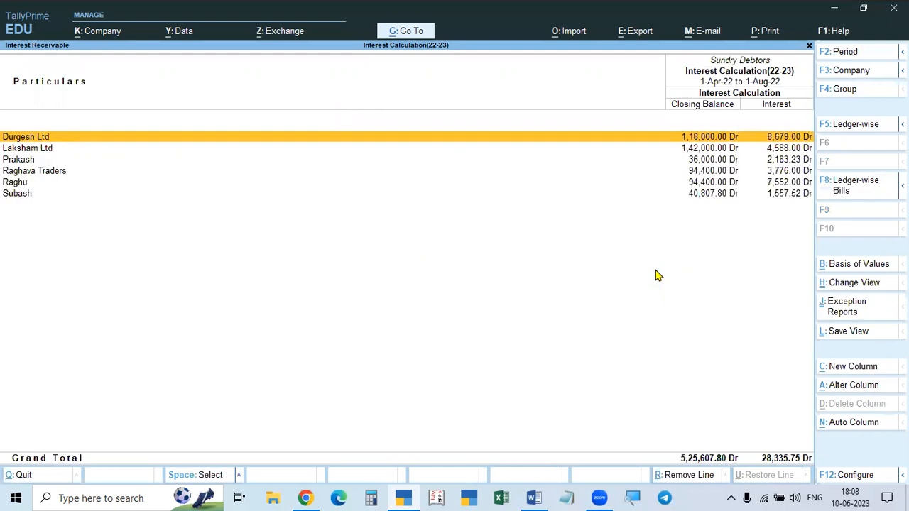
key(Escape)
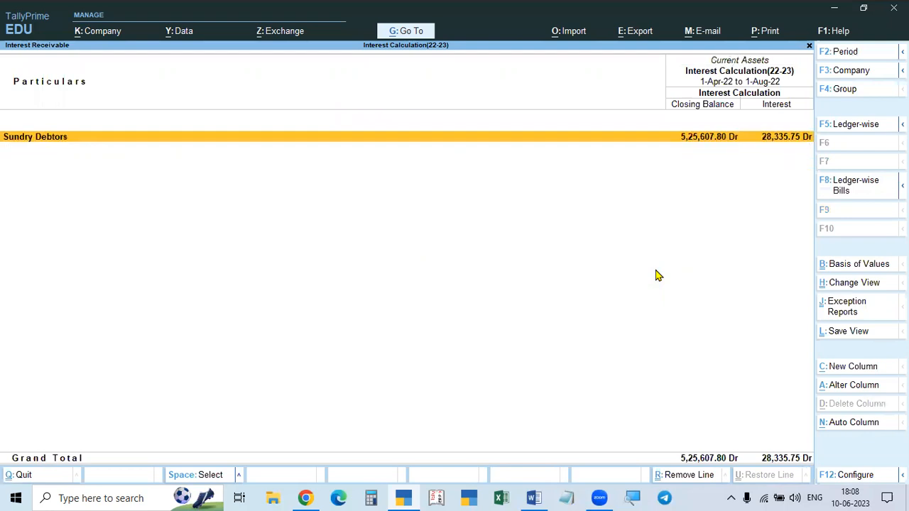
key(Escape)
key(Escape)
Open the ledger-wise interest calculation report for the customer whose sale uses an effective date.
key(Down)
key(Down)
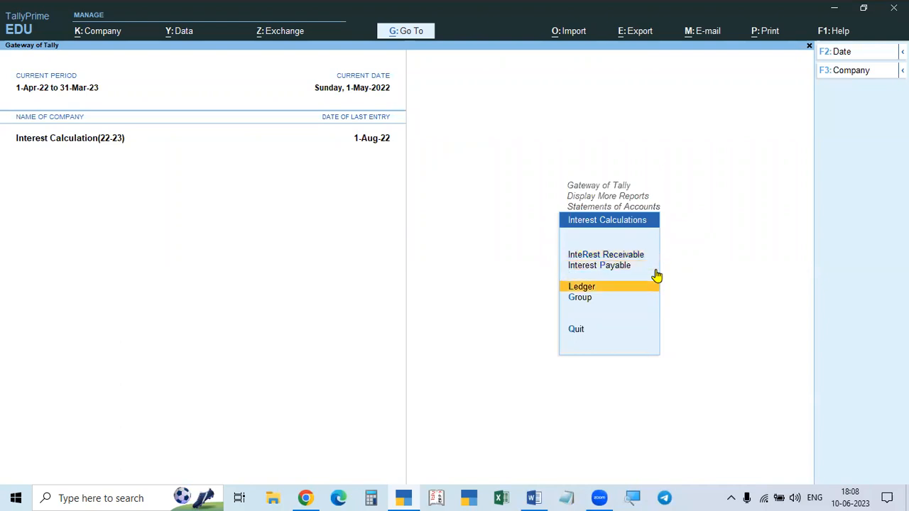
key(Return)
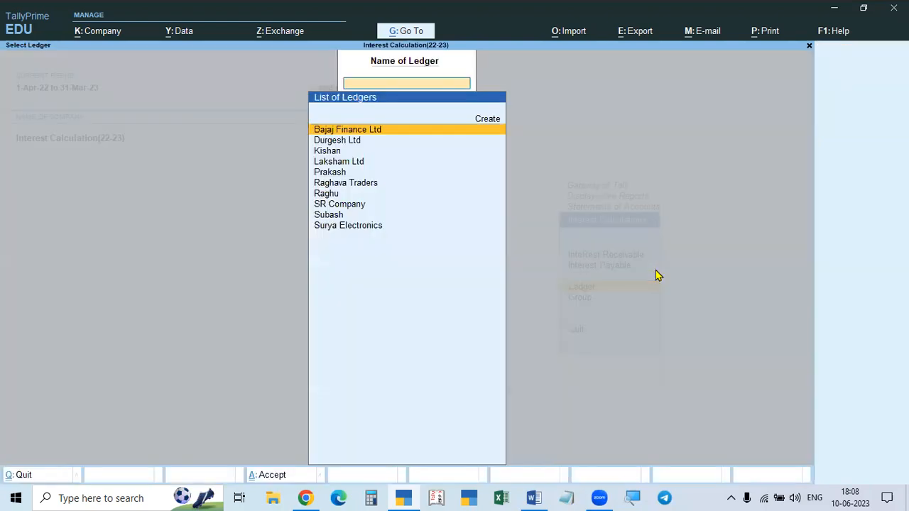
key(Down)
key(Down)
key(Down)
key(Down)
key(Down)
key(Down)
key(Down)
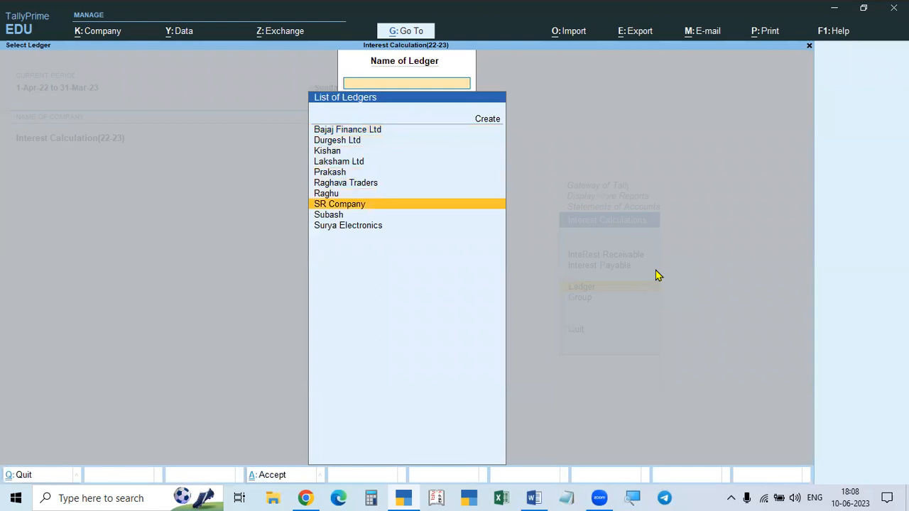
key(Down)
key(Return)
Set the customer's interest report period from 1-Apr-22 to 1-May-22.
key(F2)
text(1.4.)
key(Return)
text(1.5)
key(Return)
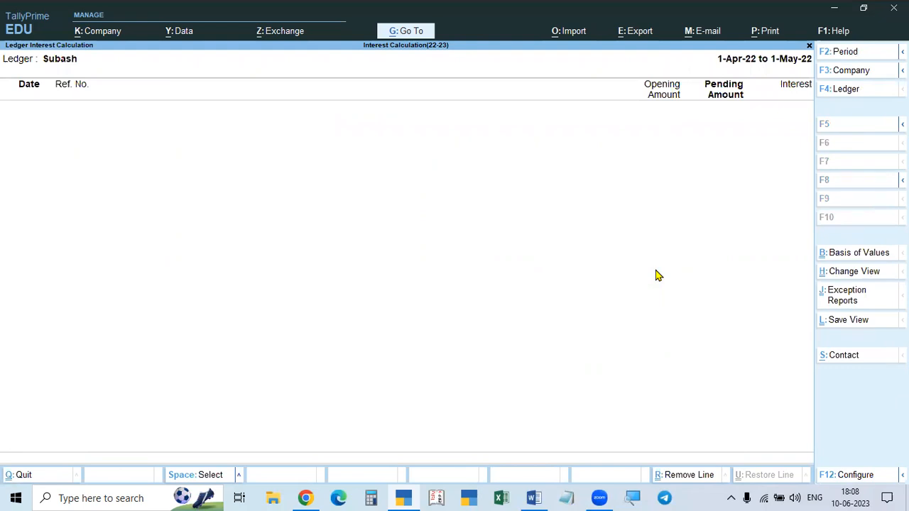
Change the customer's interest report period to 1-May-22 through 31-May-22.
key(F2)
text(1.5)
key(Return)
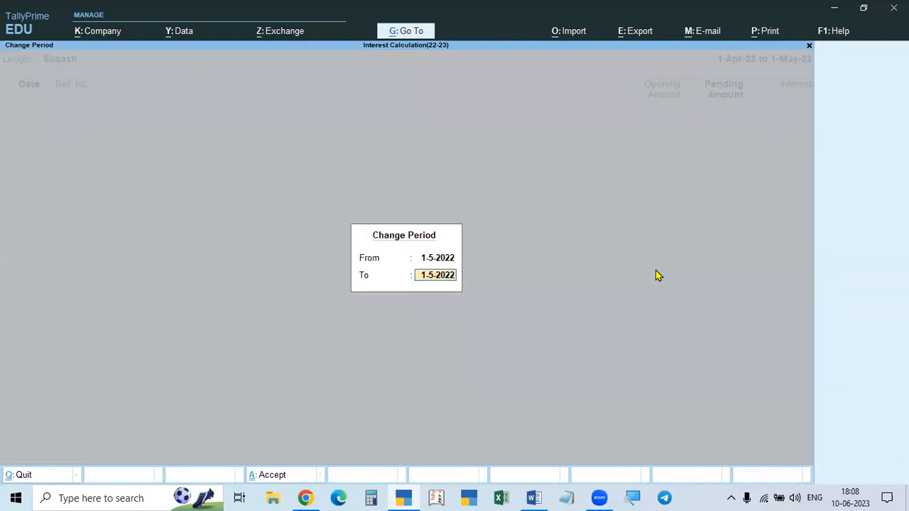
text(31.5)
key(Return)
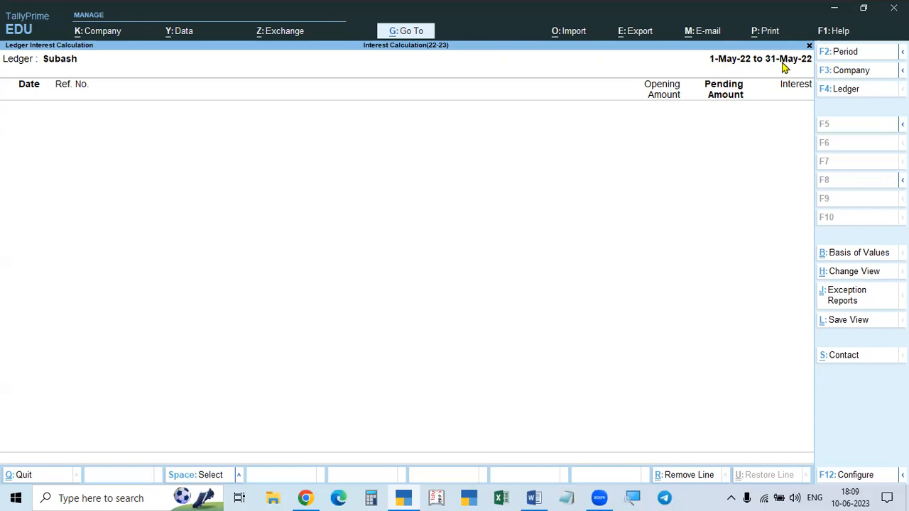
Change the customer's interest report period to 1-Jun-22 through 1-Jul-22.
key(F2)
text(1-6)
key(Return)
text(1.7)
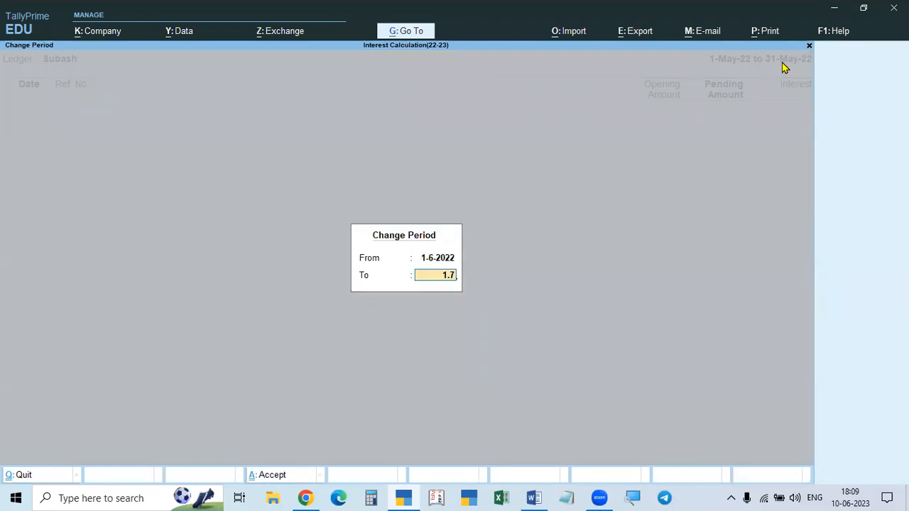
key(Return)
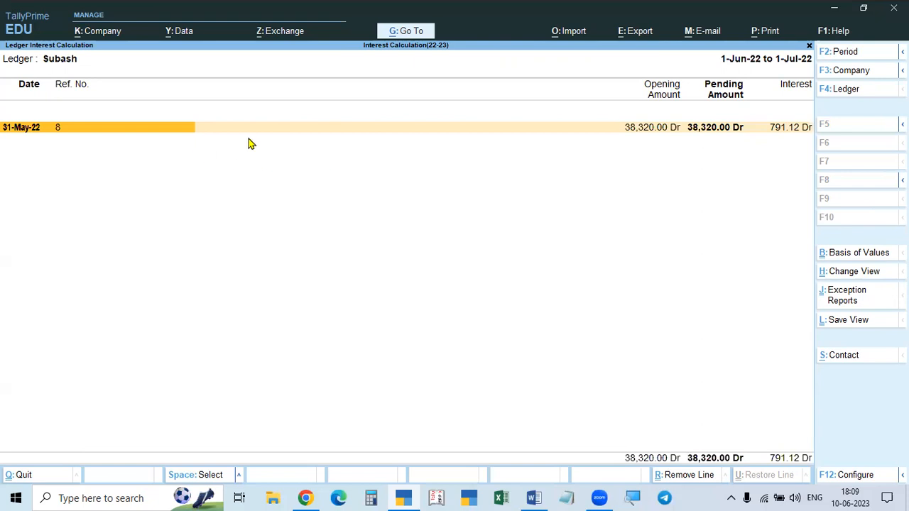
Show the detailed interest breakdown for the customer's bill, comparing the detailed and condensed views.
key(alt)
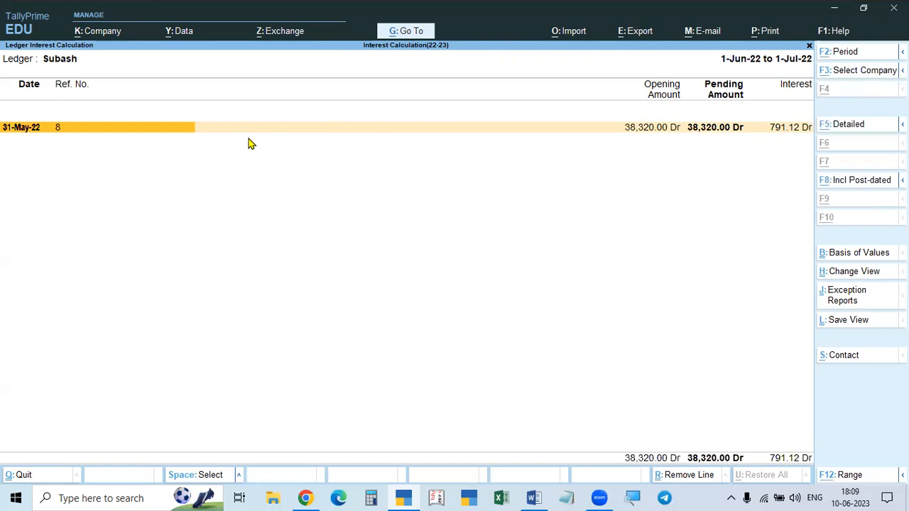
key(alt+F5)
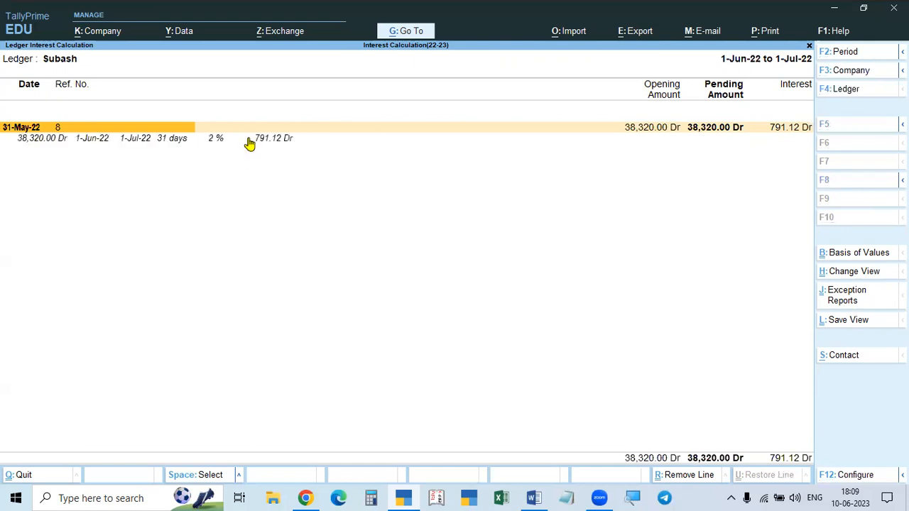
key(alt)
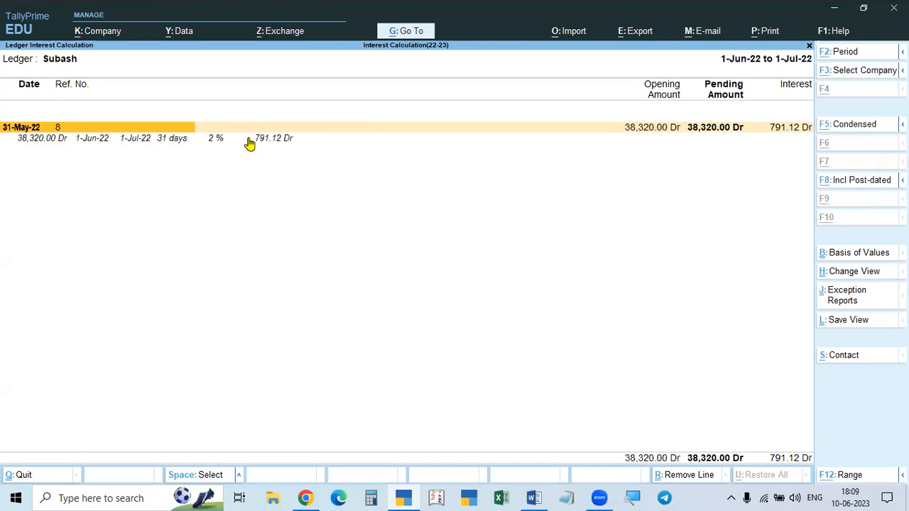
key(alt+F5)
key(alt+F5)
key(alt+F5)
key(alt+F5)
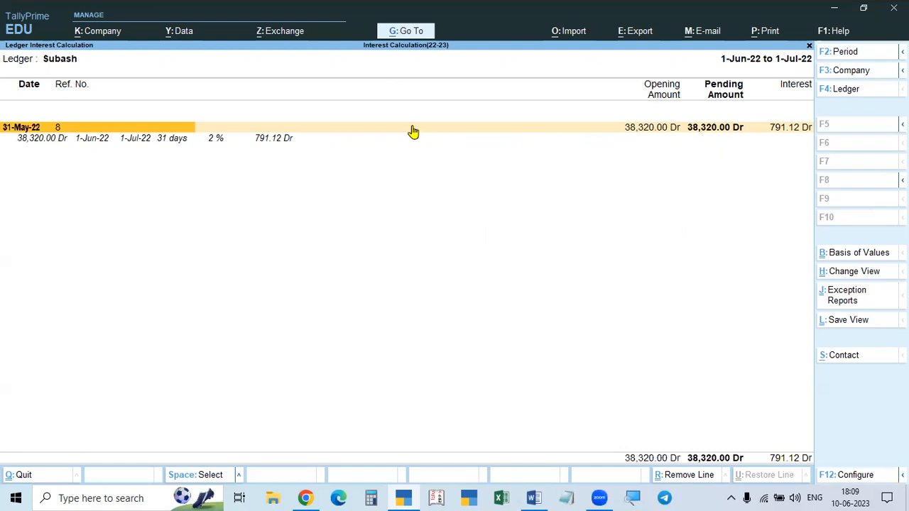
Open the customer's ledger for alteration from the interest report.
key(alt+g)
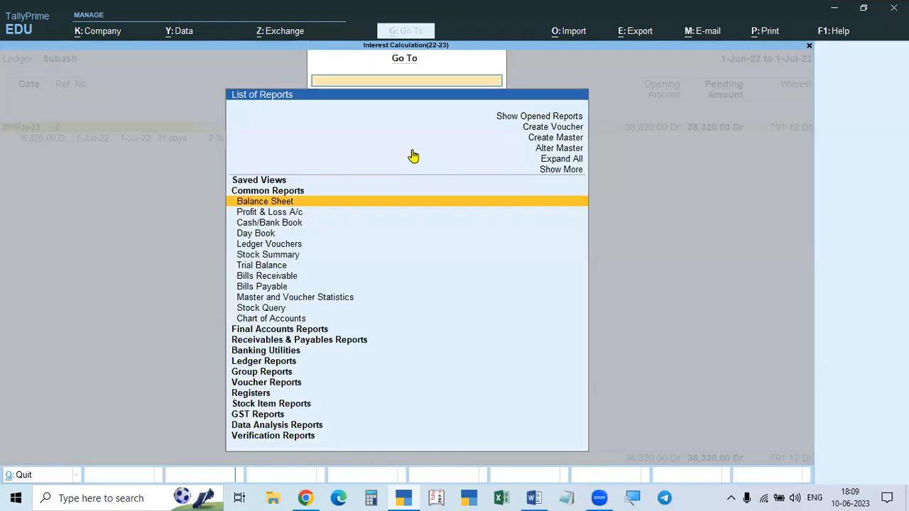
click(560, 151)
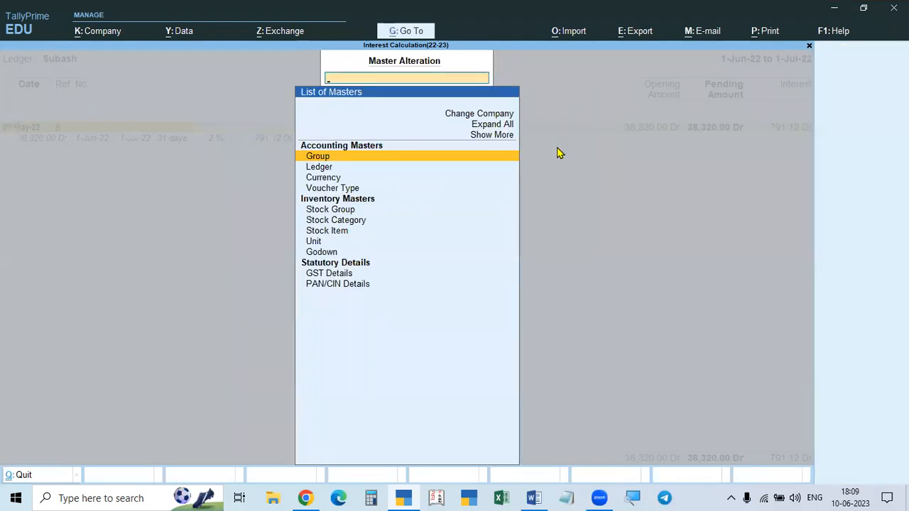
key(Down)
key(Return)
key(Down)
key(Down)
key(Down)
key(Down)
key(Down)
key(Down)
key(Down)
key(Down)
key(Down)
key(Down)
key(Down)
key(Down)
key(Down)
key(Down)
key(Down)
key(Down)
key(Down)
key(Return)
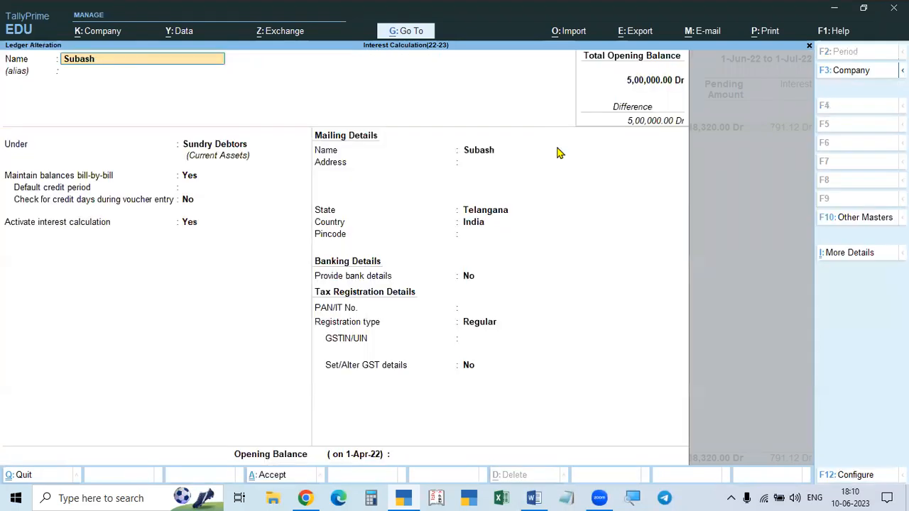
Include the transaction date for amounts added in the customer's interest parameters, and save the ledger.
click(183, 224)
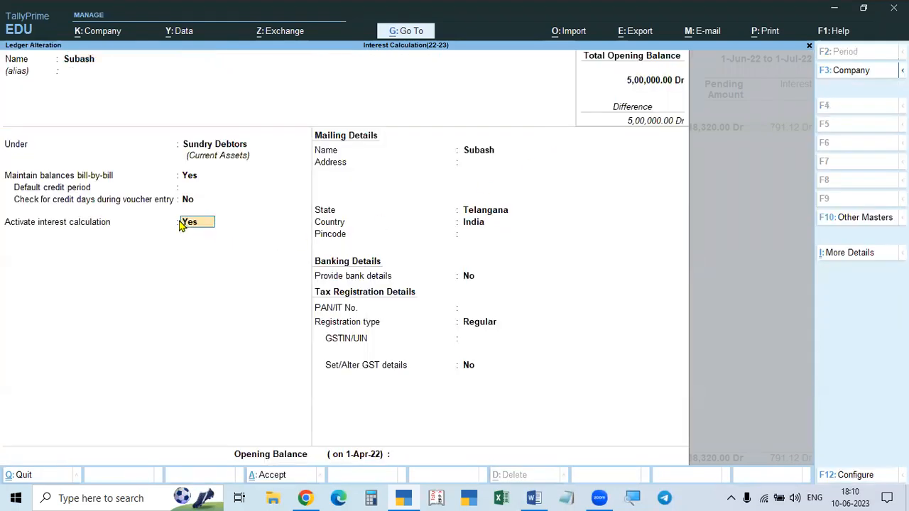
key(Return)
key(Return)
key(Return)
key(Return)
text(y)
key(Return)
key(ctrl)
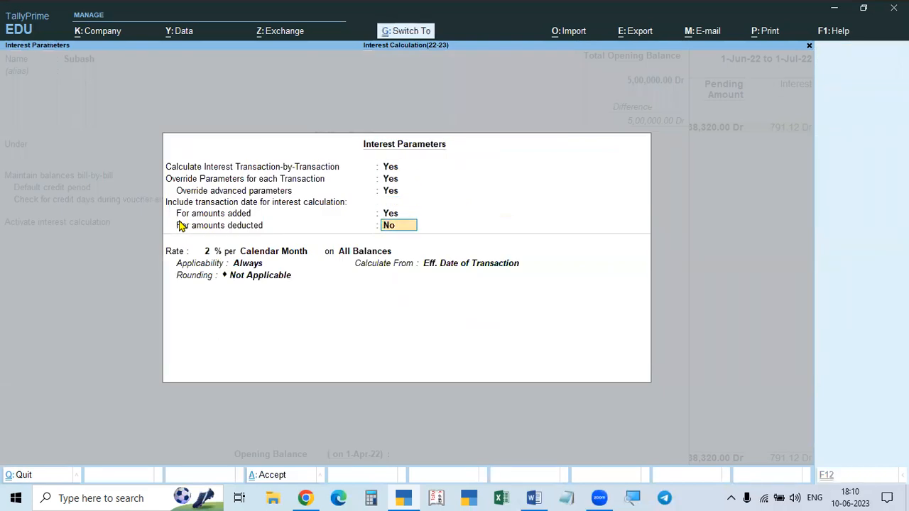
key(ctrl+a)
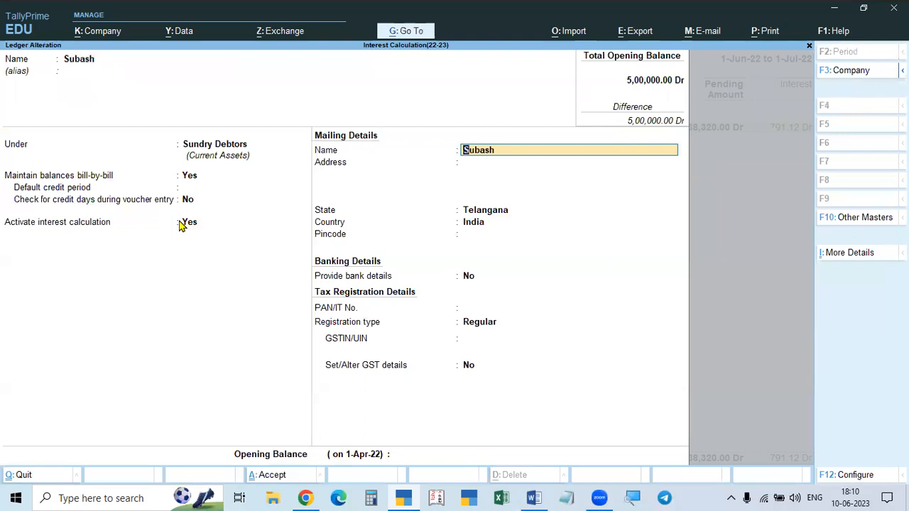
key(ctrl+a)
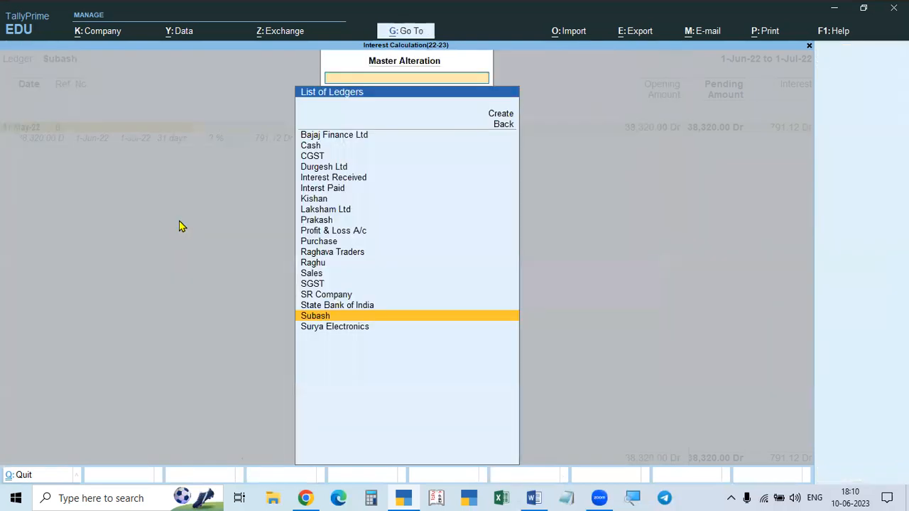
Return to the customer's interest report and examine the start date and days in the bill's interest breakdown.
key(ctrl+Escape)
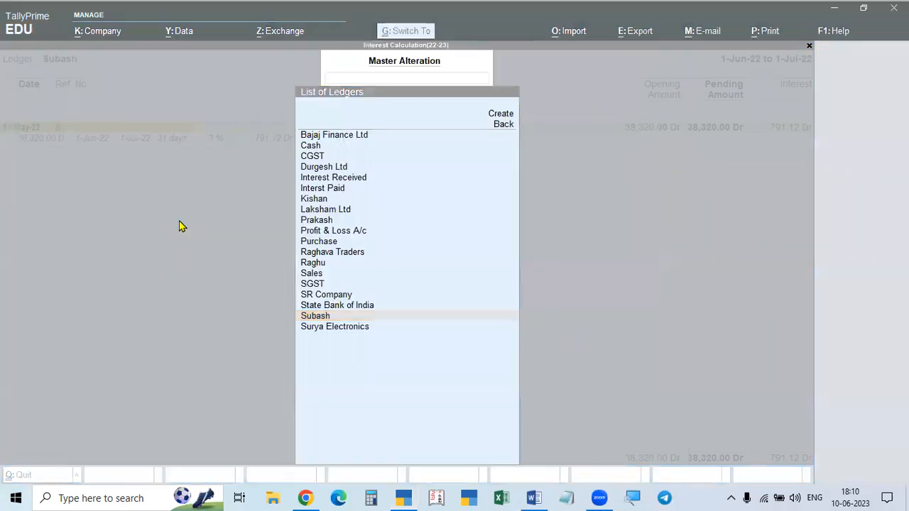
click(564, 237)
key(Escape)
key(Escape)
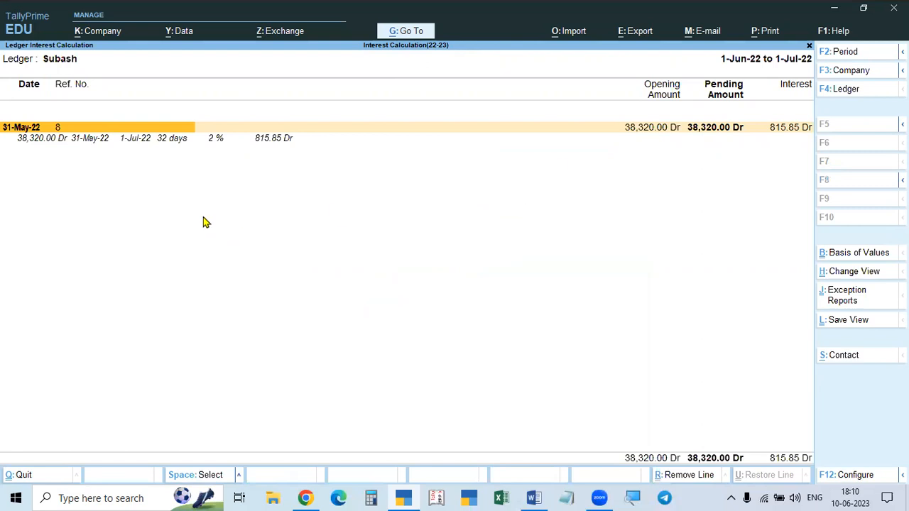
click(95, 148)
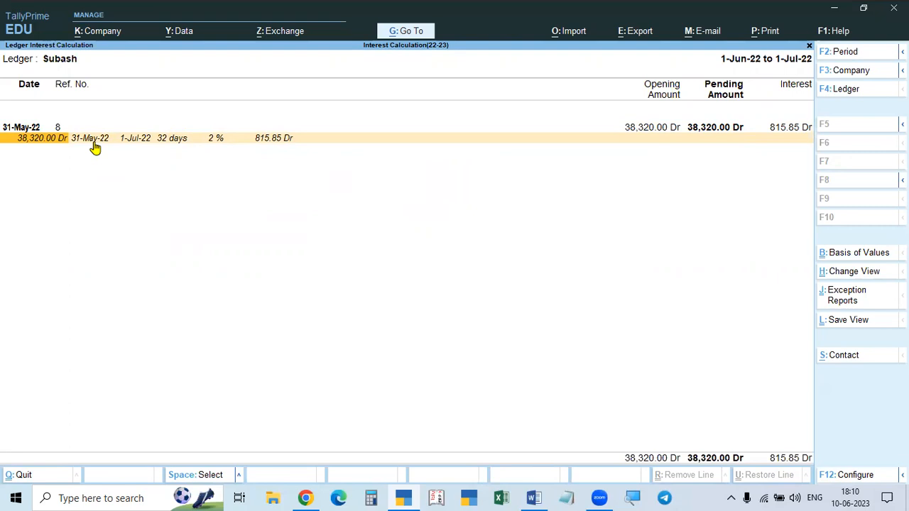
Open the customer's ledger for alteration directly from the ledger interest report.
key(alt+g)
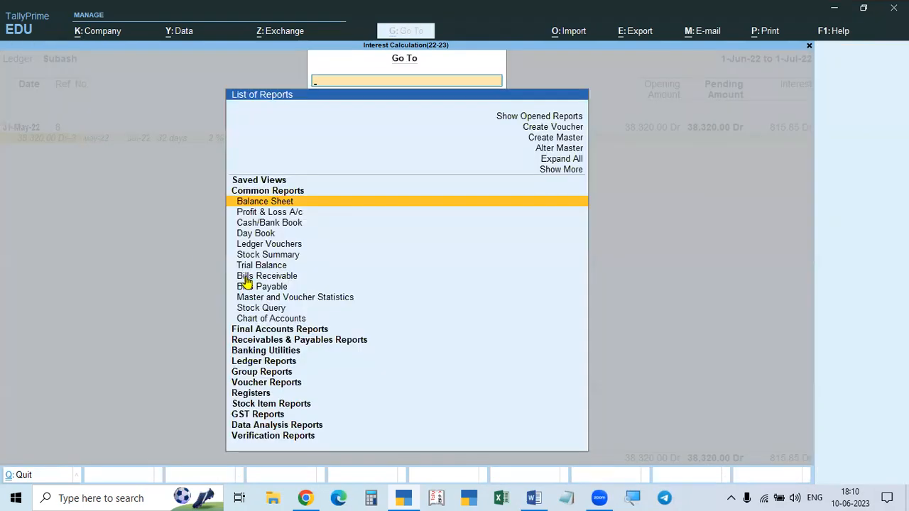
click(558, 149)
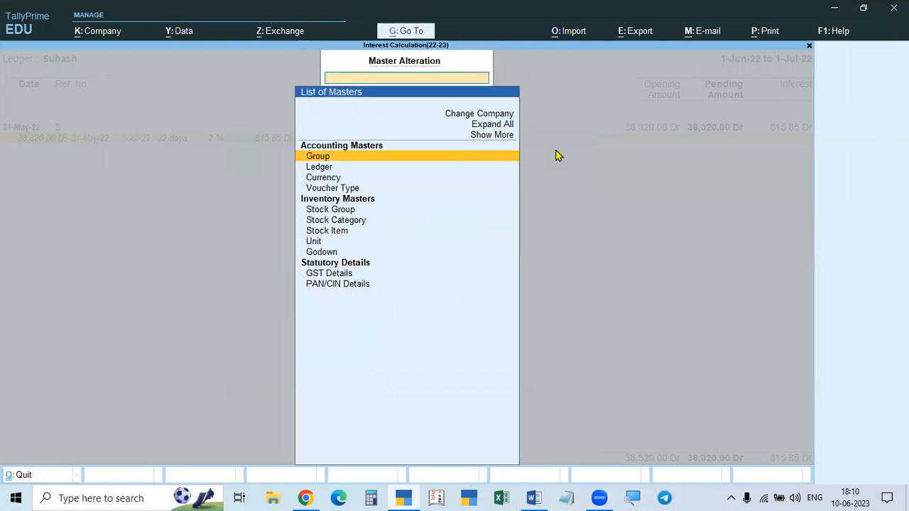
click(316, 169)
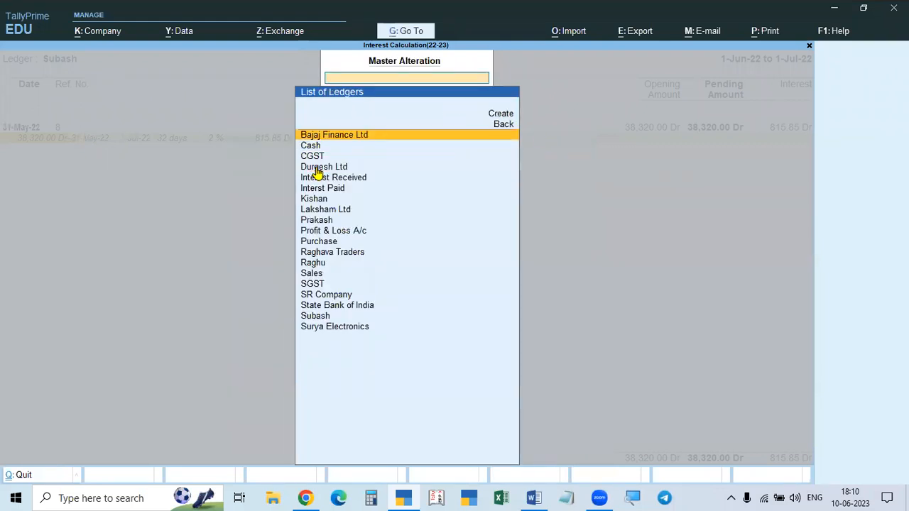
click(317, 317)
key(Return)
key(Return)
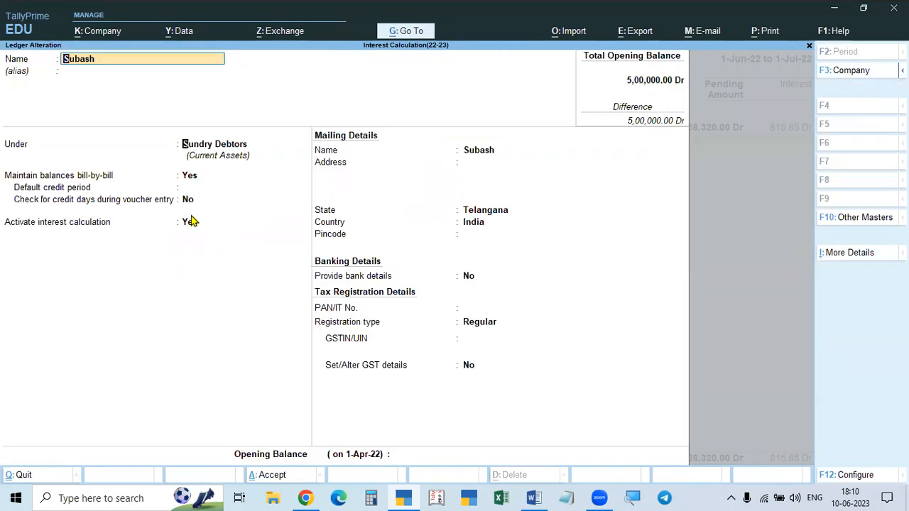
Exclude the transaction date for amounts added in the customer's interest parameters, save the ledger, and return to the interest report.
click(189, 222)
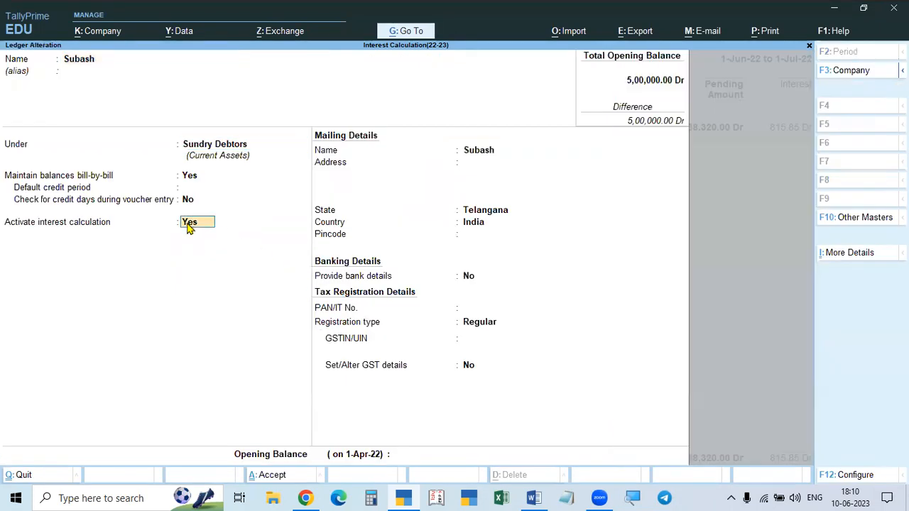
key(Return)
key(Return)
key(Return)
key(Return)
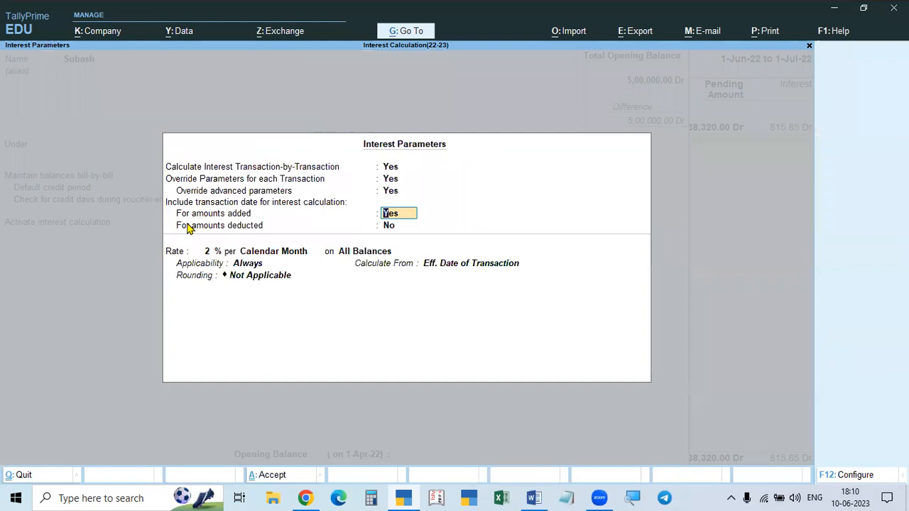
key(n)
key(ctrl+a)
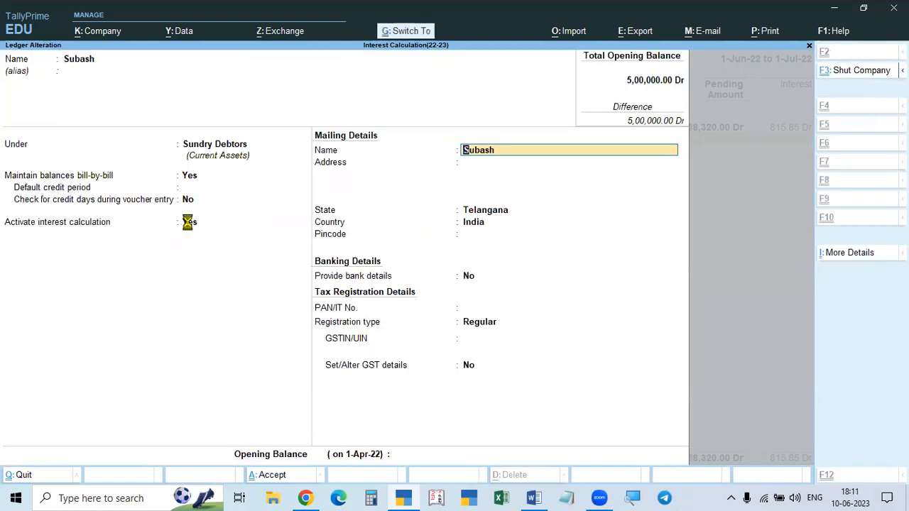
key(ctrl+a)
key(Escape)
key(Escape)
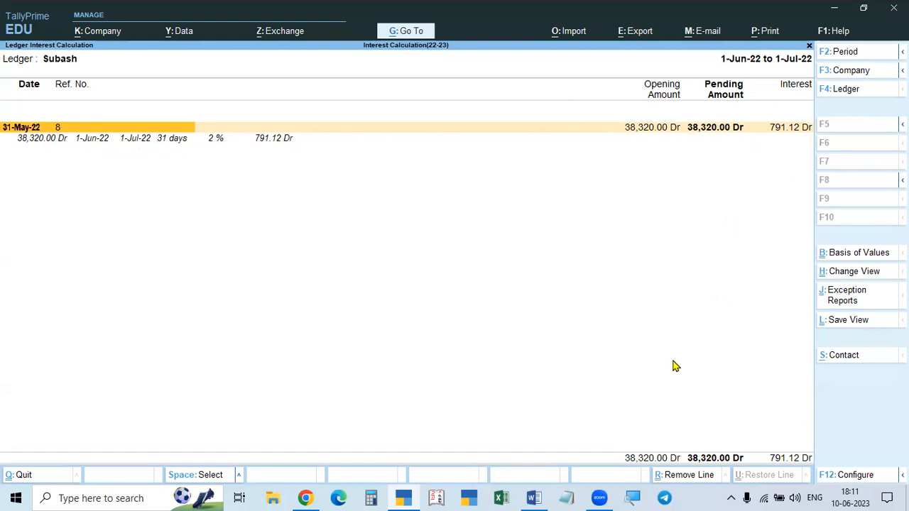
Show the customer's interest report for the period 1-7-2022 to 1-8-2022.
key(F2)
text(1-7)
key(Return)
text(1.8)
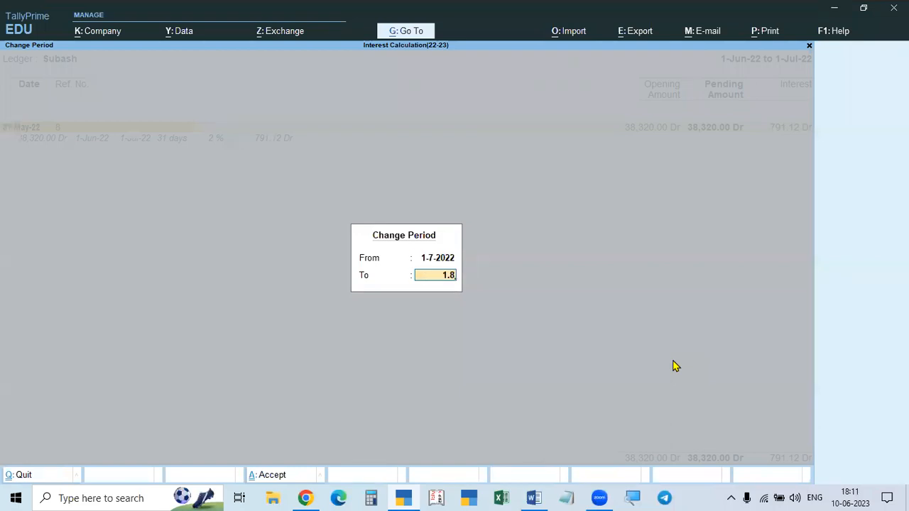
key(Return)
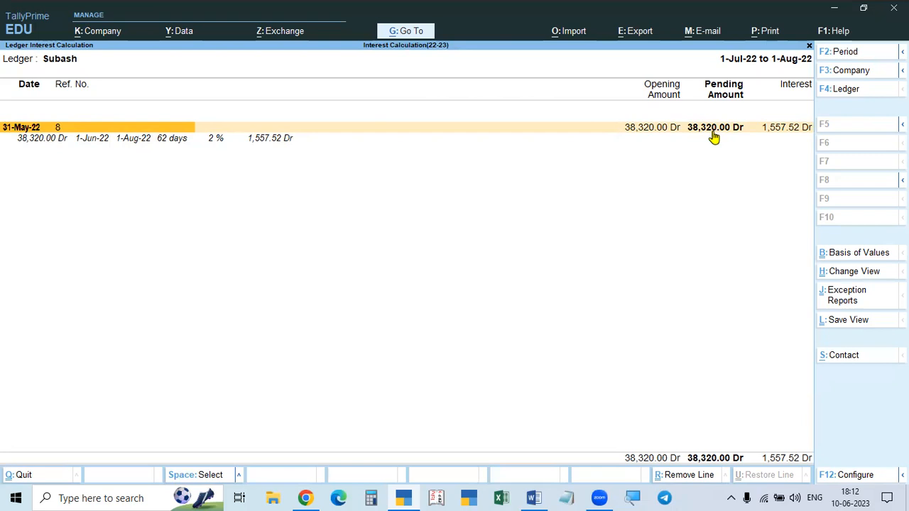
Set the interest report period to 1-5-2022 through 1-7-2022 and review the bill's interest.
key(F2)
text(1.5)
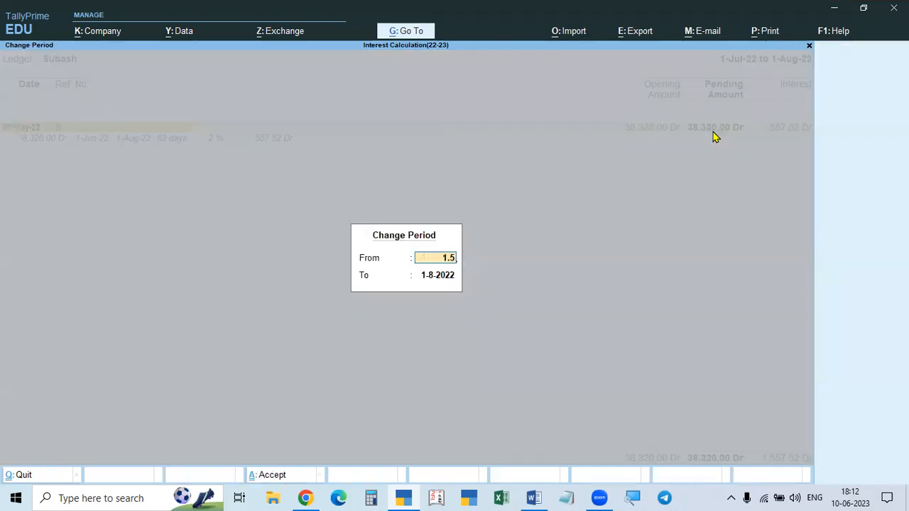
key(Return)
text(1.7)
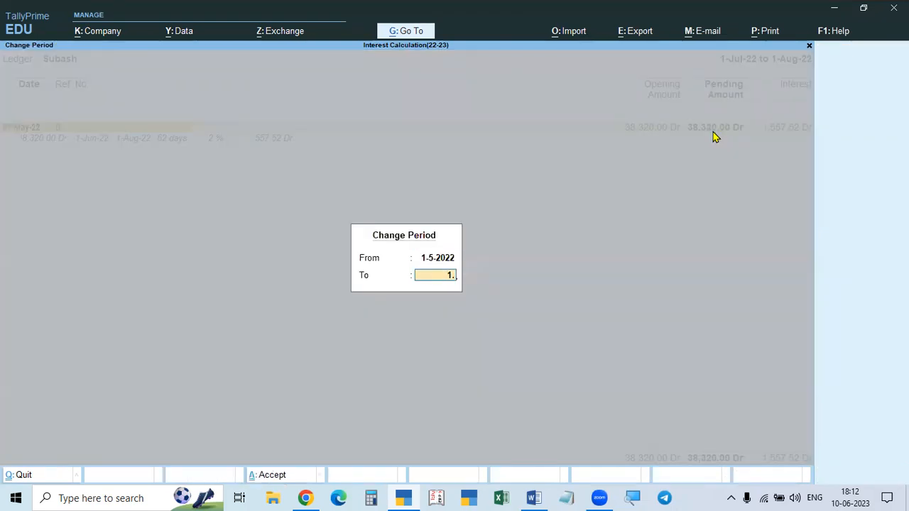
key(Return)
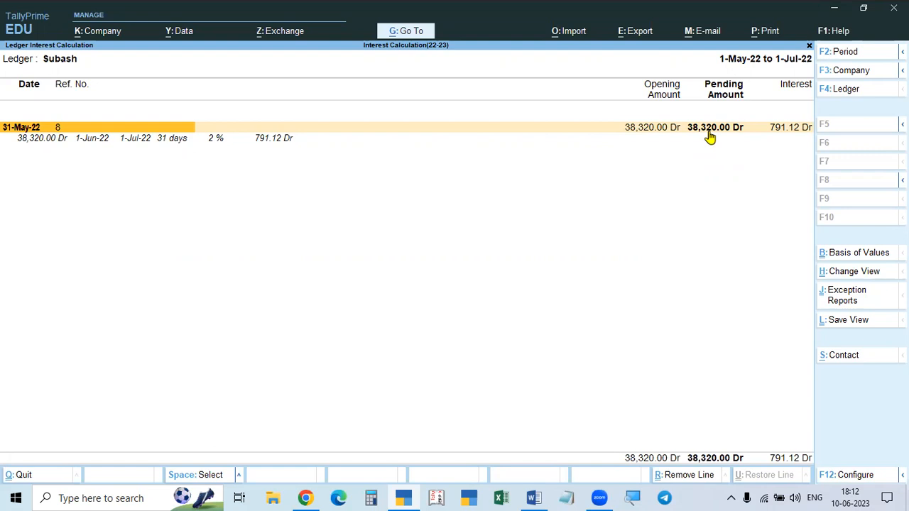
Leave the interest reports and start a new debit note voucher.
key(Escape)
key(Escape)
key(Escape)
key(Escape)
key(Escape)
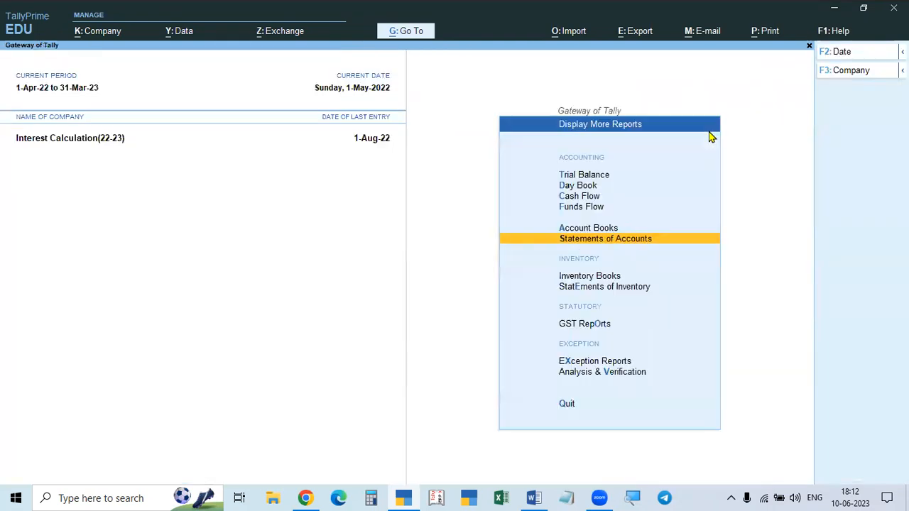
key(Escape)
key(Escape)
key(Escape)
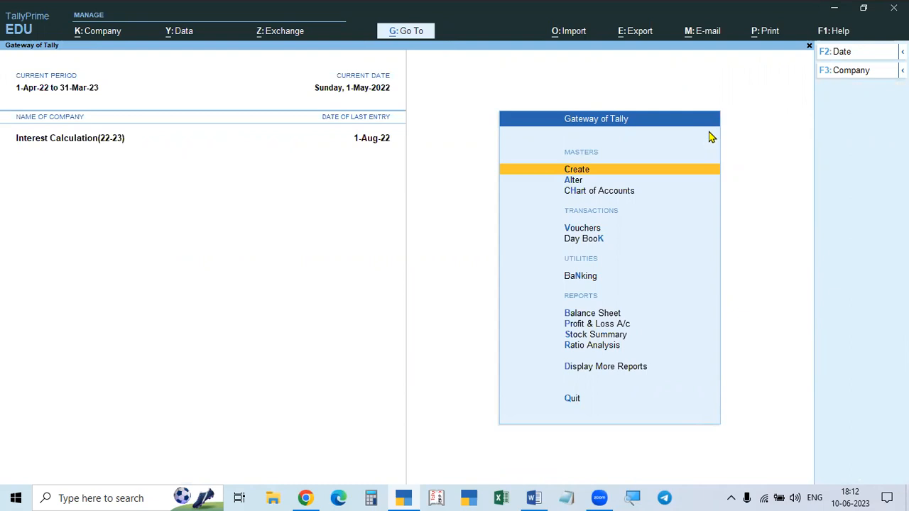
key(v)
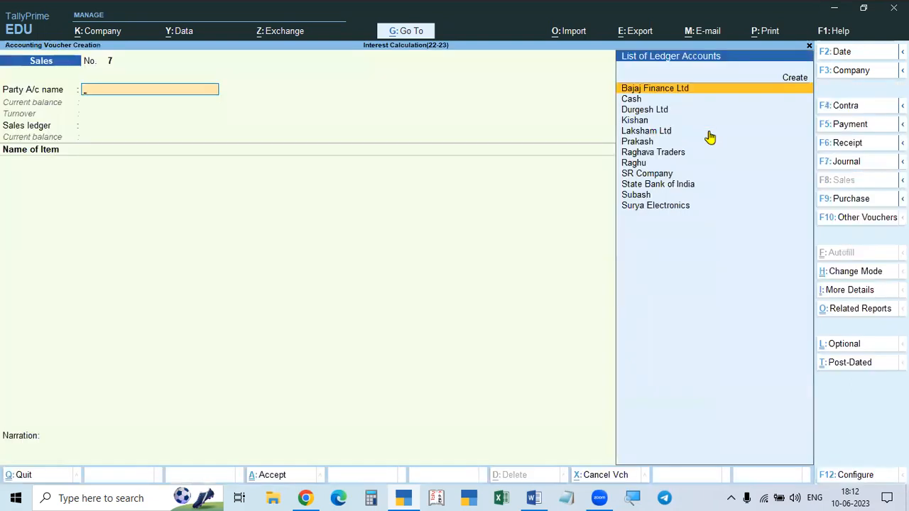
key(alt)
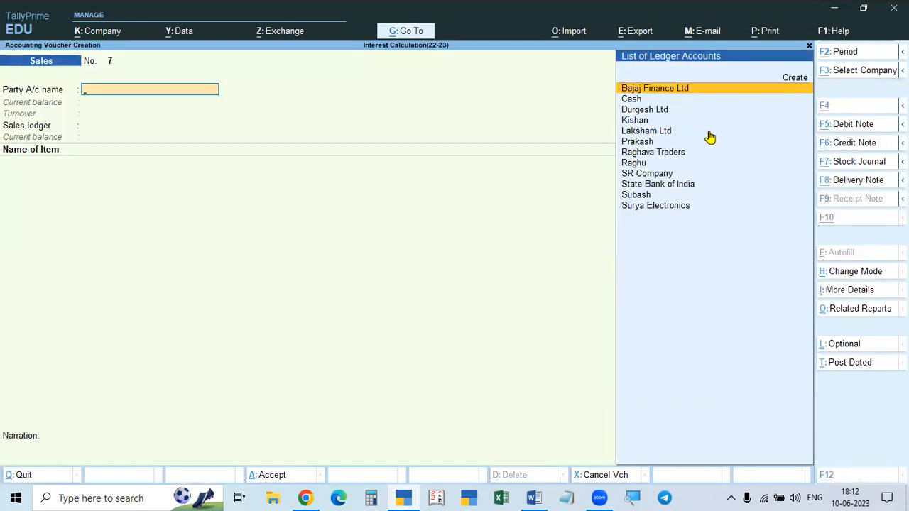
key(alt+F5)
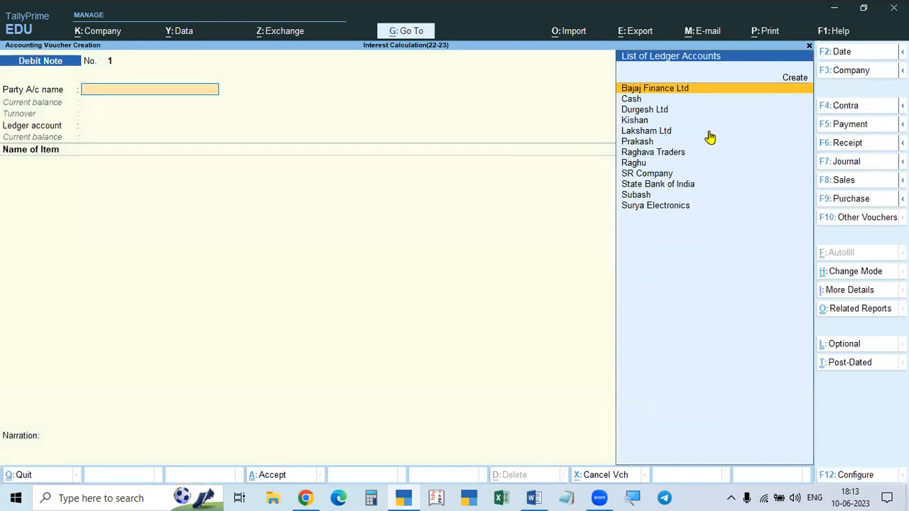
Set the debit note's mode to Use for Interest Accounting, with amounts not treated as compound interest.
key(ctrl)
key(ctrl+h)
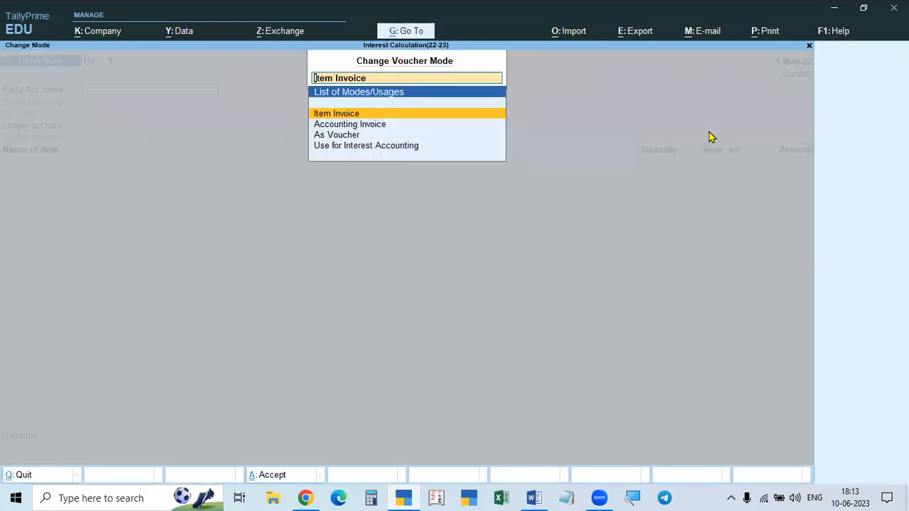
click(347, 153)
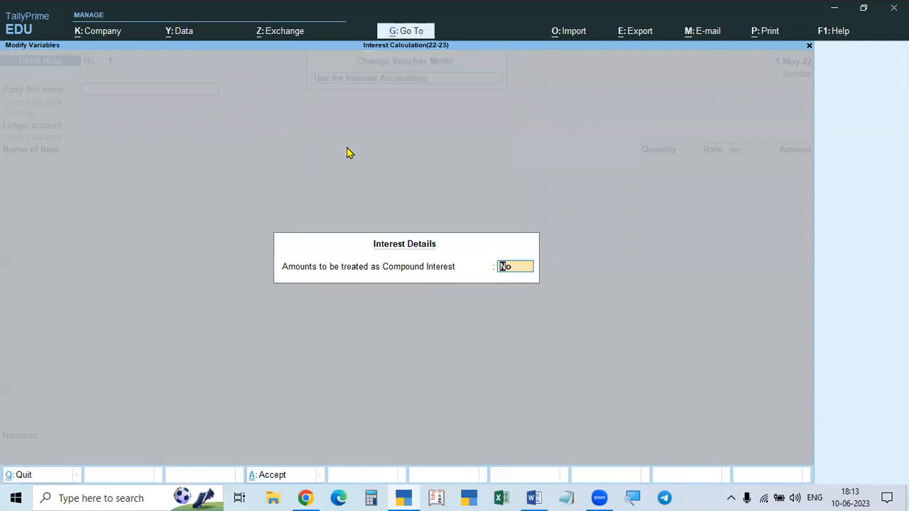
click(519, 273)
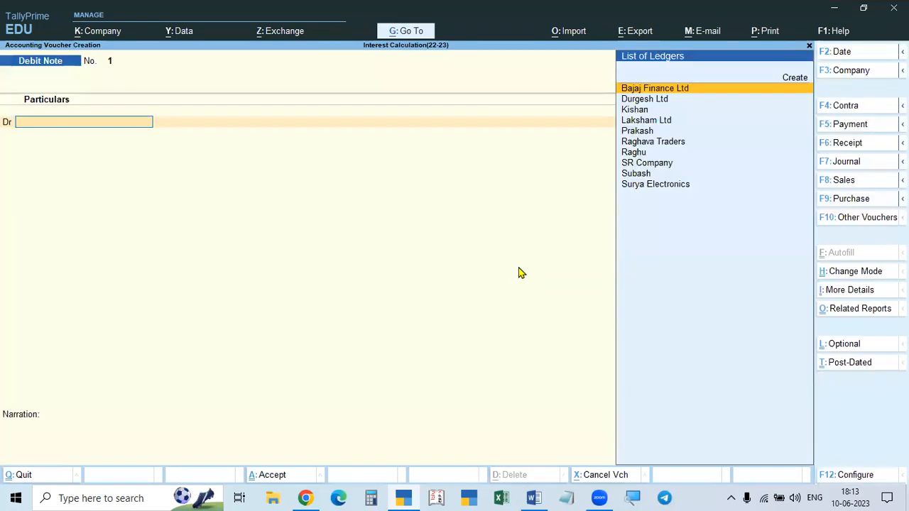
key(alt)
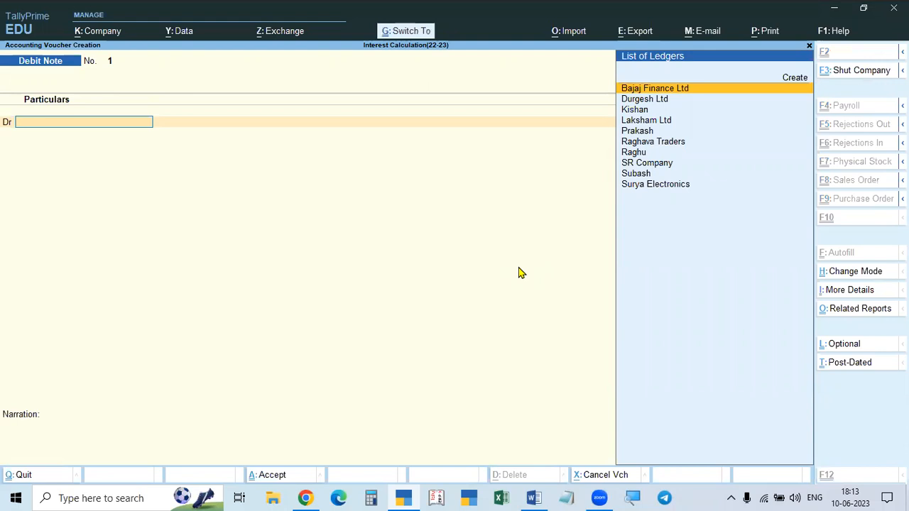
key(ctrl+h)
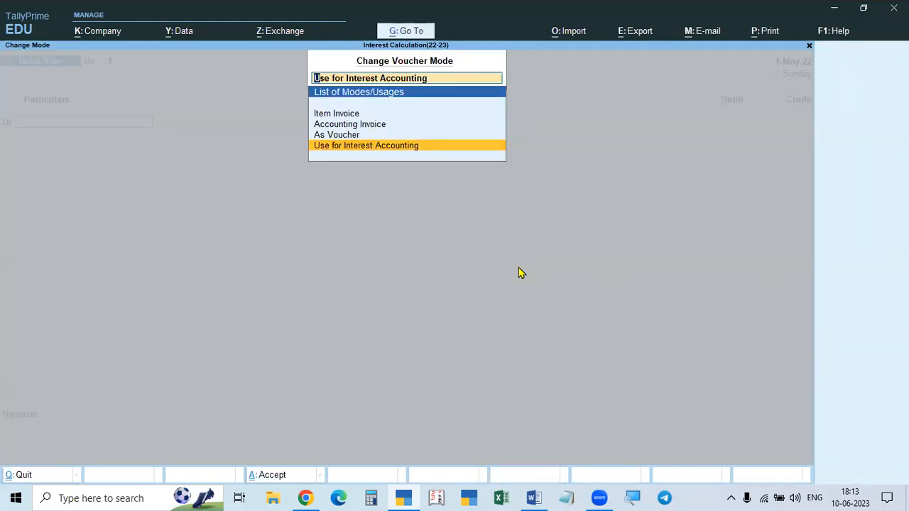
key(Return)
key(Return)
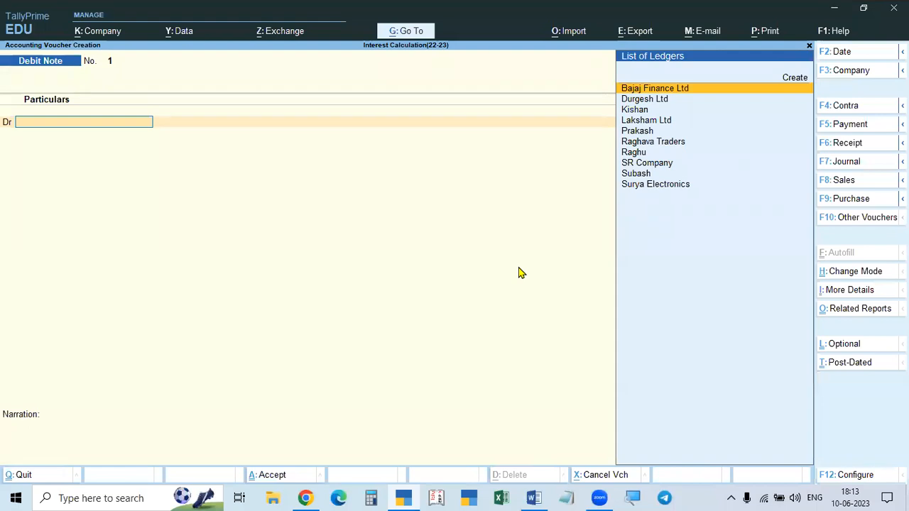
Set both the debit note's voucher date and its effective date to 1-7-2022.
key(F2)
text(1.)
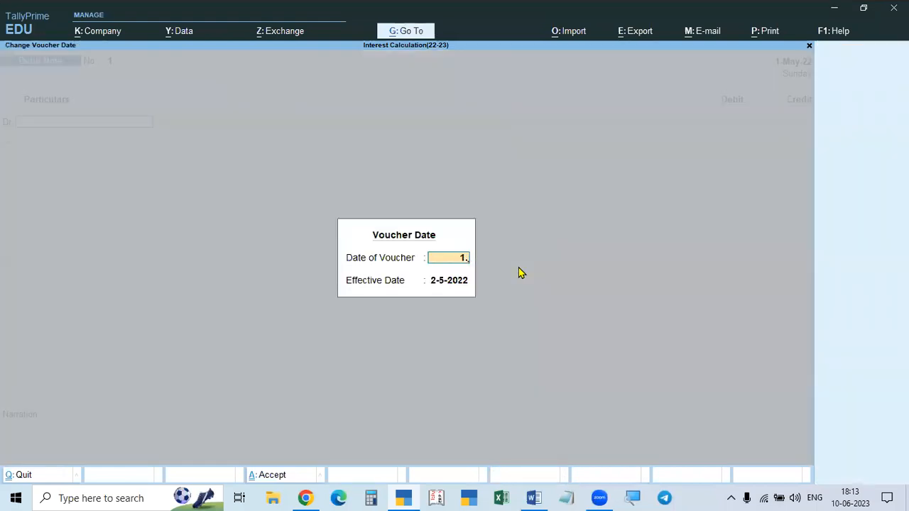
text(7)
key(BackSpace)
key(BackSpace)
key(BackSpace)
text(1.7)
key(Return)
text(1.7)
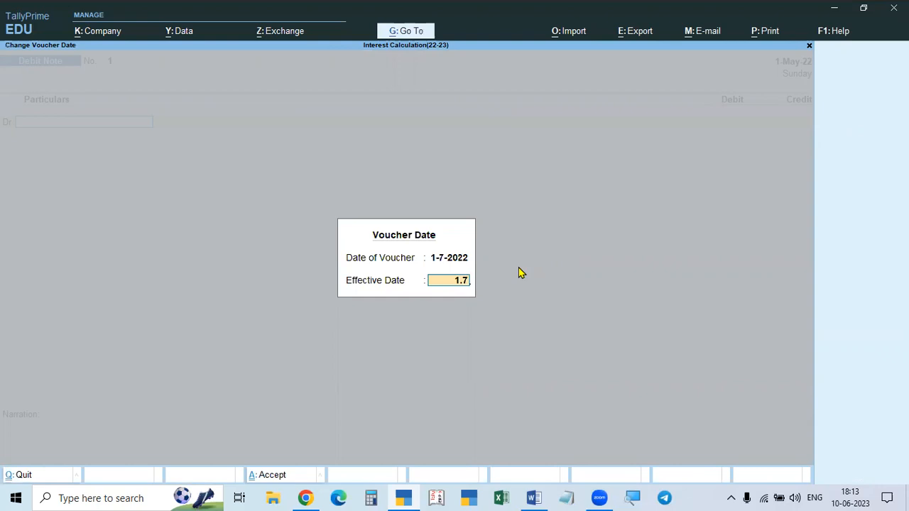
key(Return)
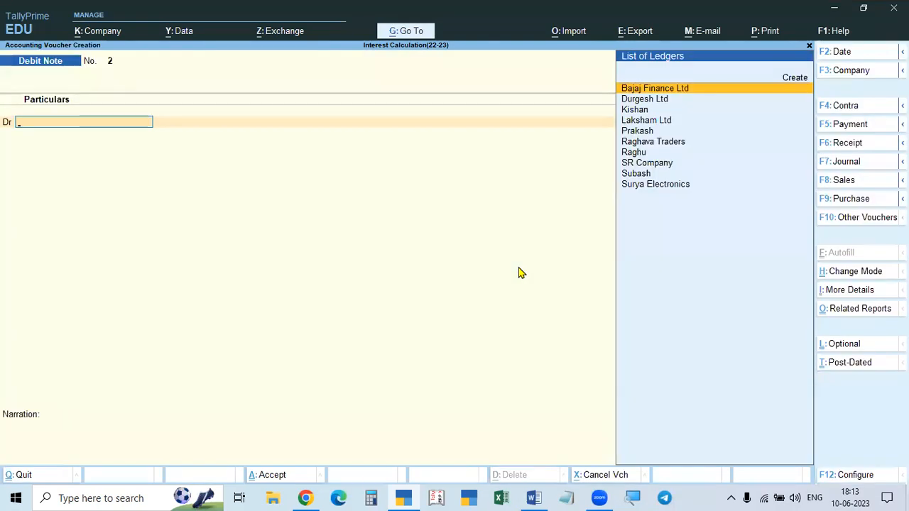
Choose the customer's ledger as the debit account in the debit note.
key(Down)
key(Down)
key(Down)
key(Down)
key(Down)
key(Down)
key(Down)
key(Down)
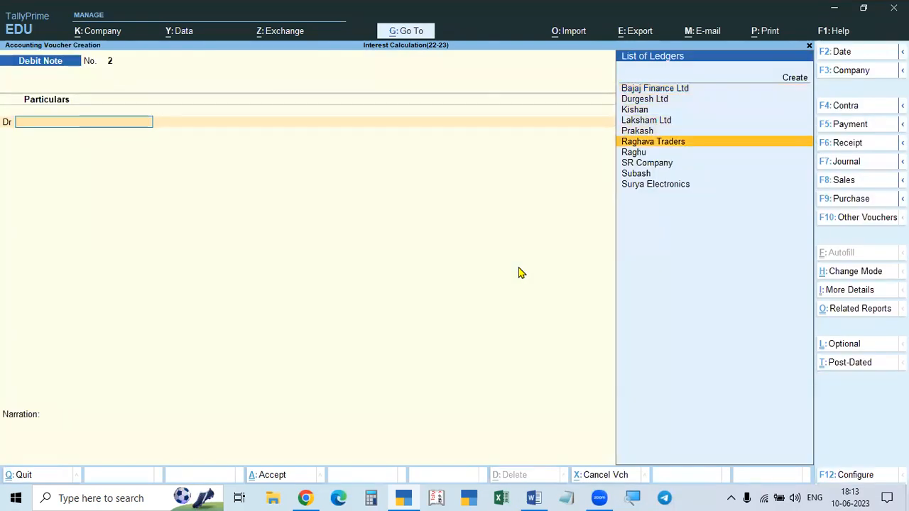
key(Return)
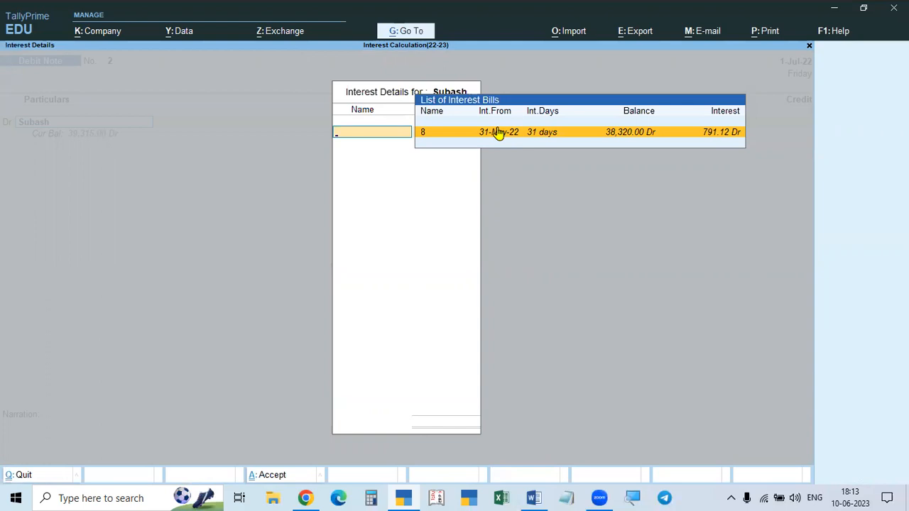
Select interest bill 8 for the customer, and accept the party details and the interest amount.
key(Return)
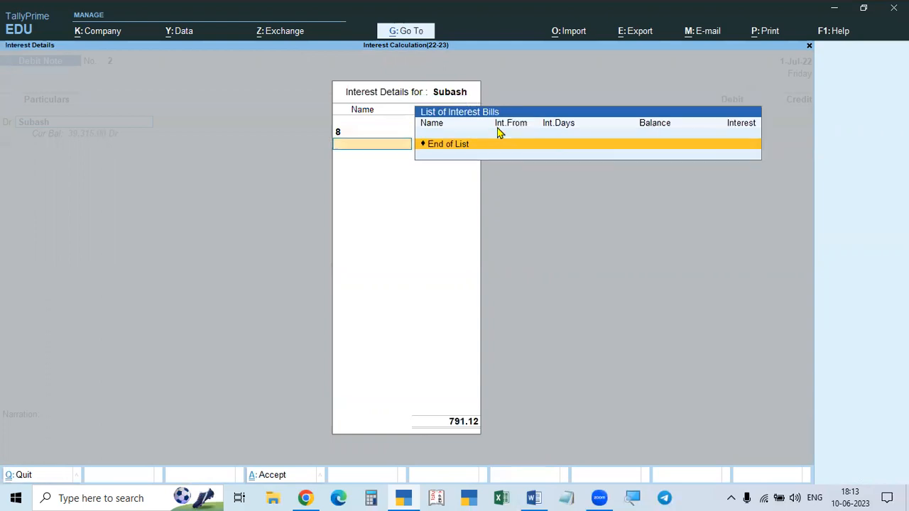
key(Return)
key(ctrl+a)
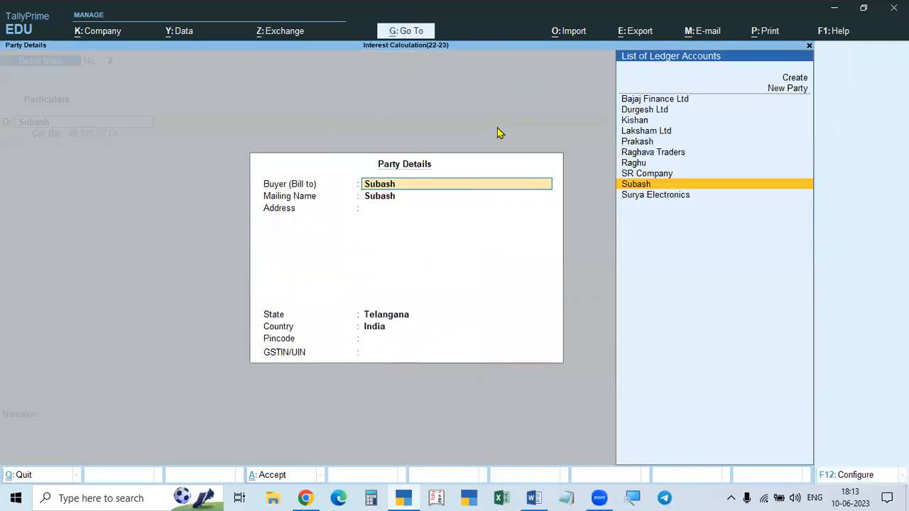
key(ctrl+a)
key(Return)
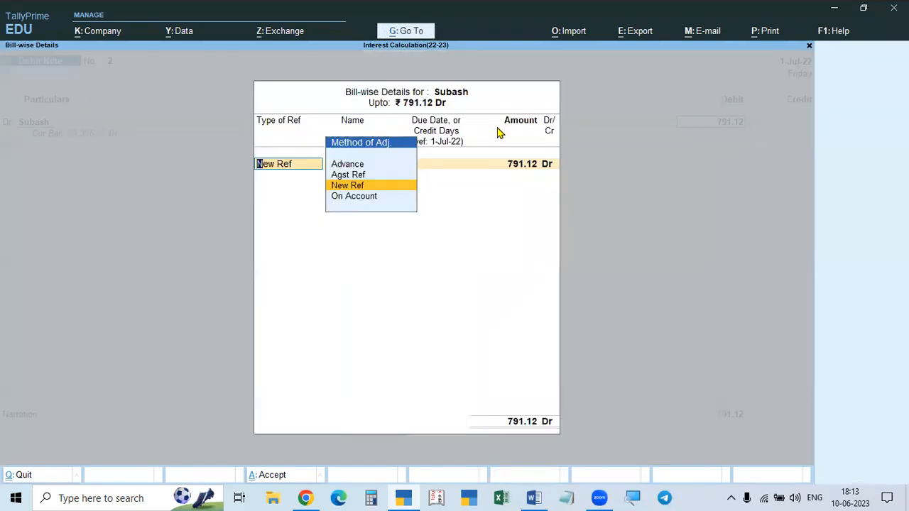
Allocate the debit note's 791.12 Dr to a new bill reference named 2.
key(Return)
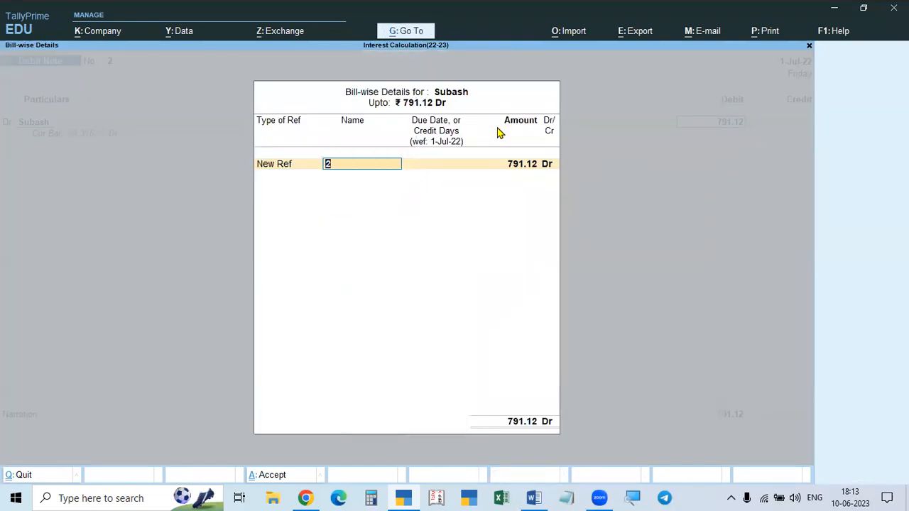
key(Return)
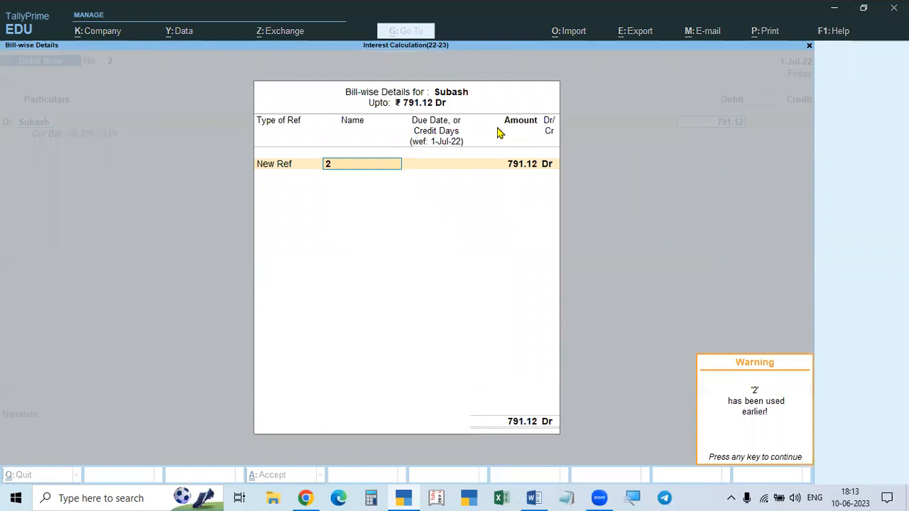
key(Return)
key(Return)
key(Return)
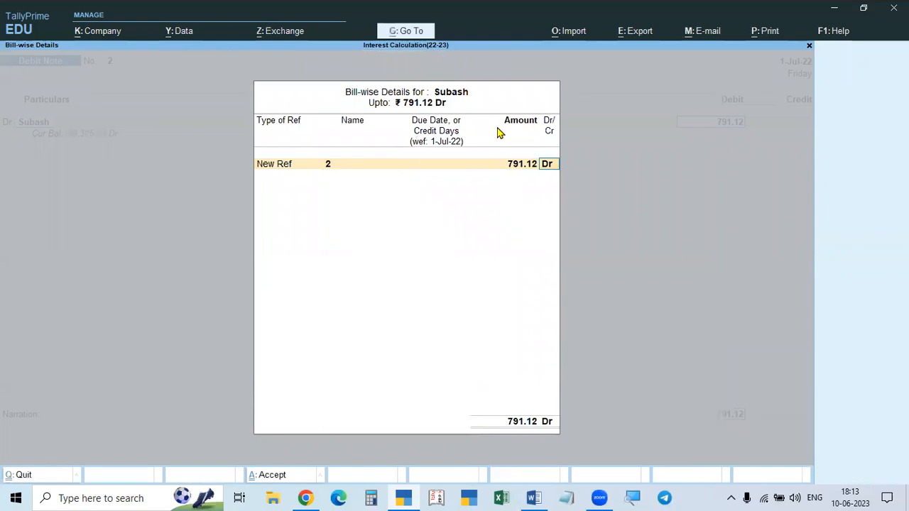
key(Return)
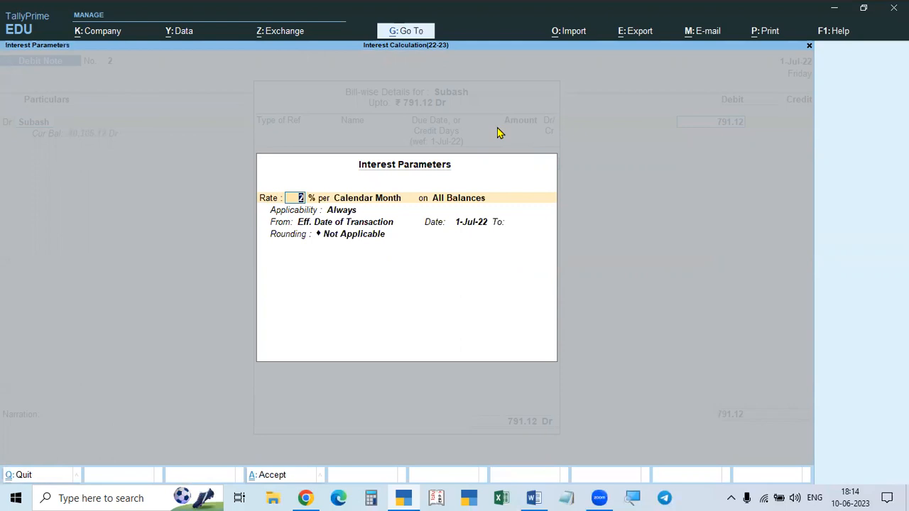
Accept the bill's interest parameters of 2% per calendar month on all balances, leaving the end date and second rate blank.
key(Return)
key(Return)
key(Return)
key(Return)
key(Return)
key(Return)
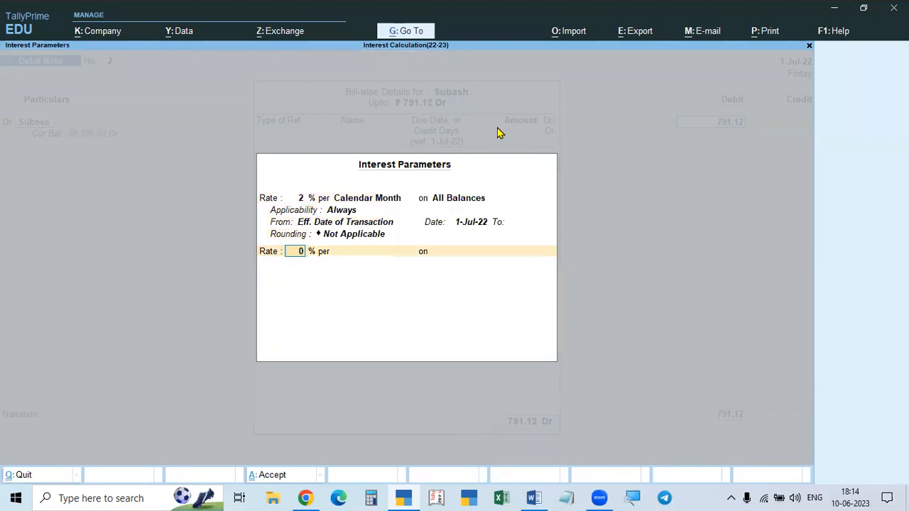
key(BackSpace)
key(BackSpace)
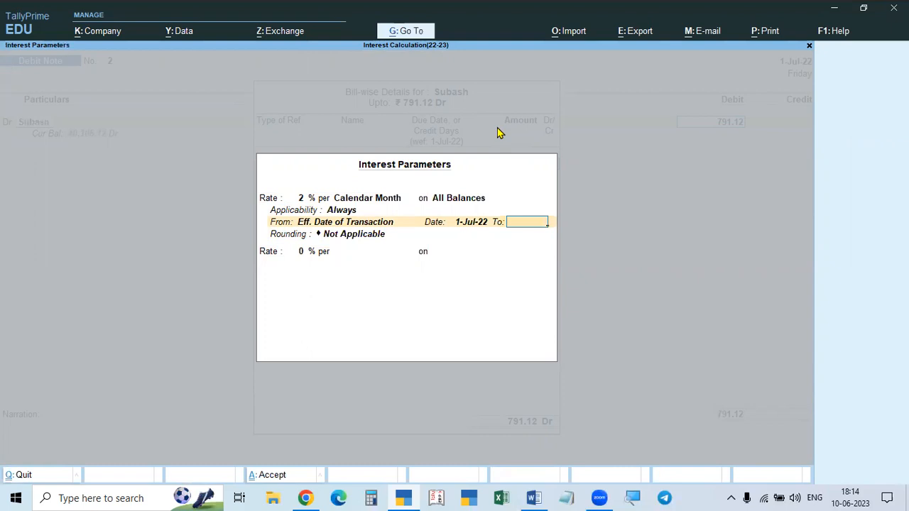
key(Return)
key(Return)
key(Return)
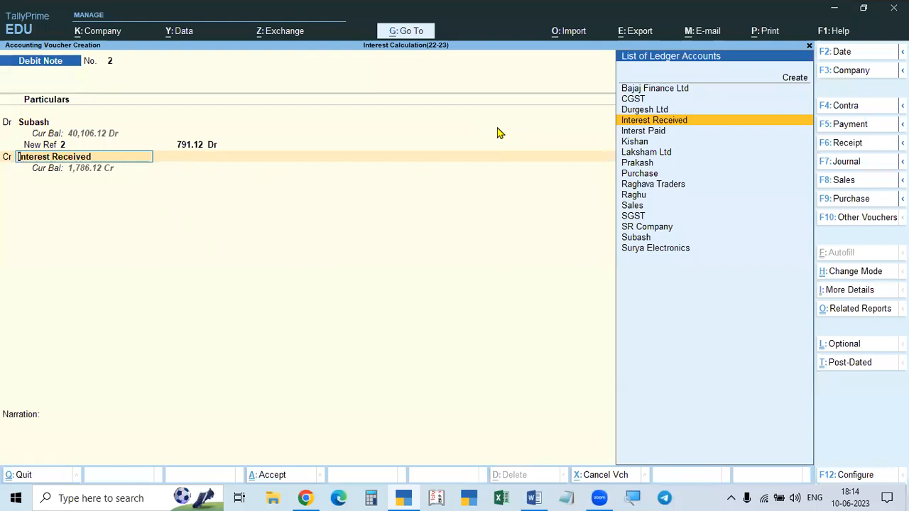
Credit the Interest Received ledger with 791.12, checking its ledger details, and save the debit note without a narration.
key(alt+c)
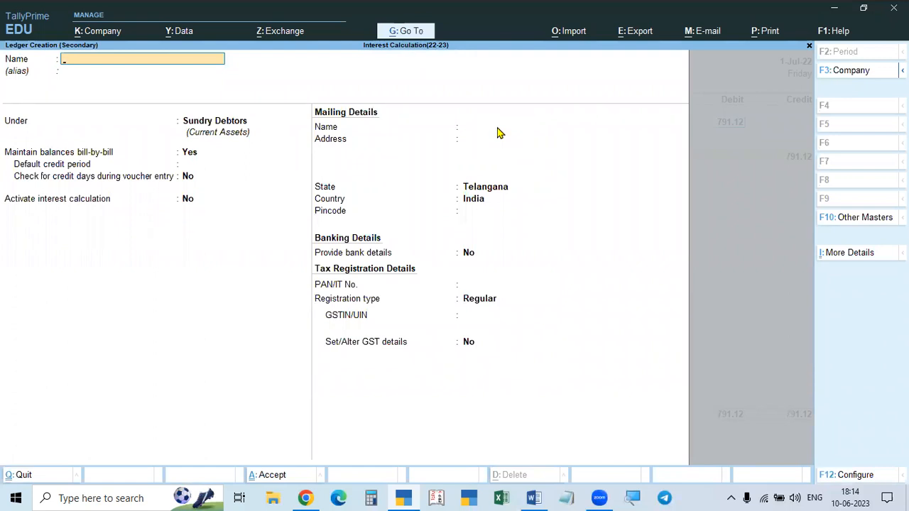
key(Escape)
key(ctrl+Return)
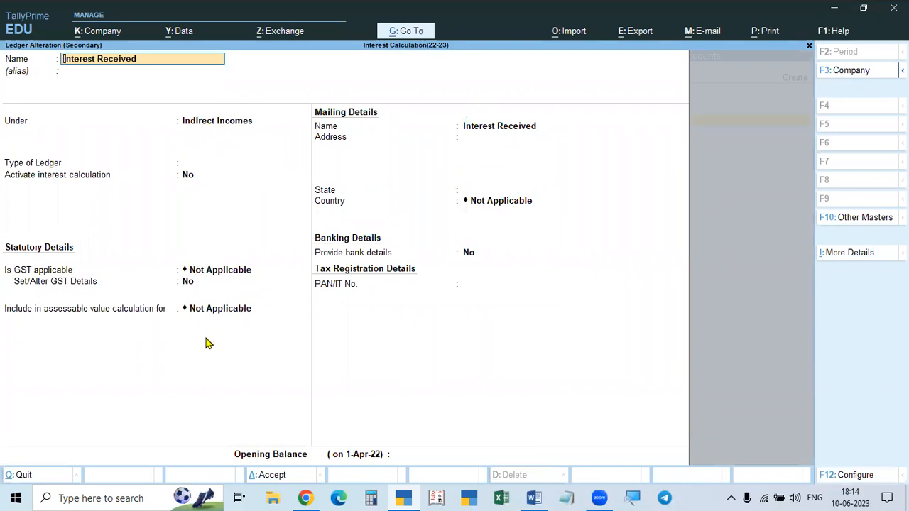
key(ctrl+a)
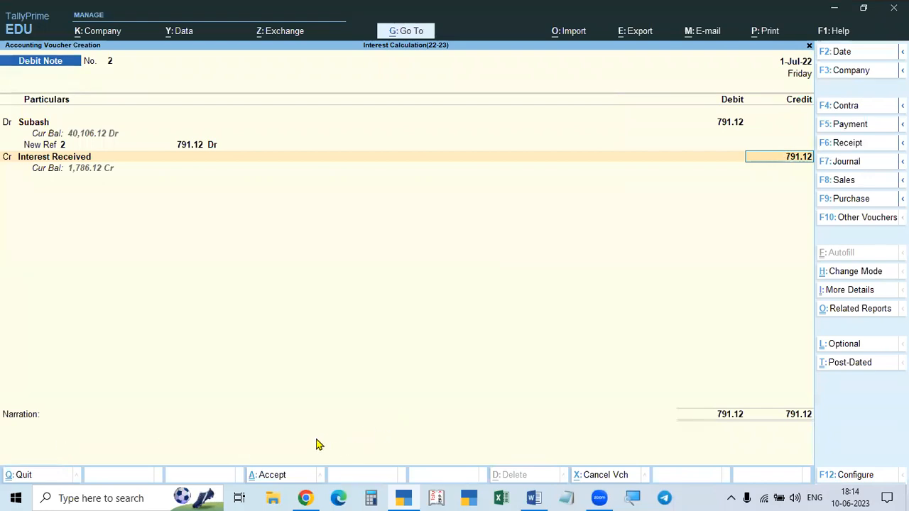
key(Return)
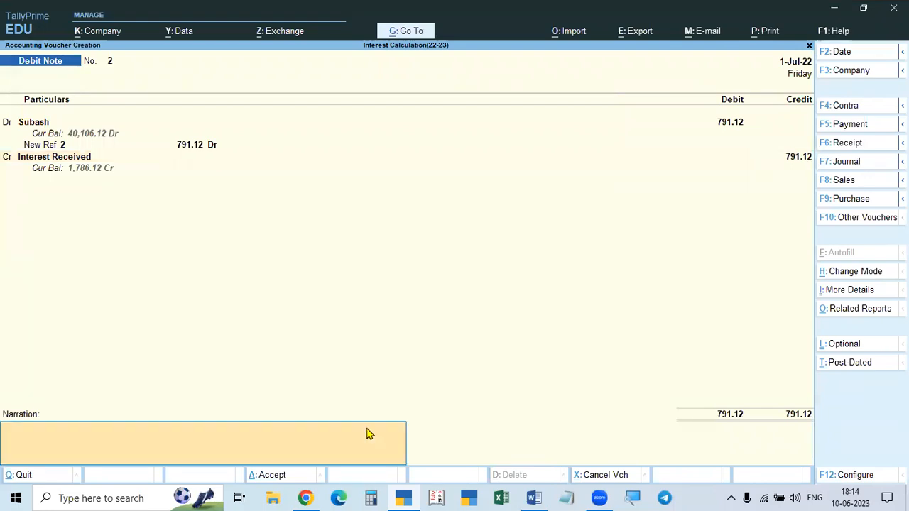
key(Return)
key(Return)
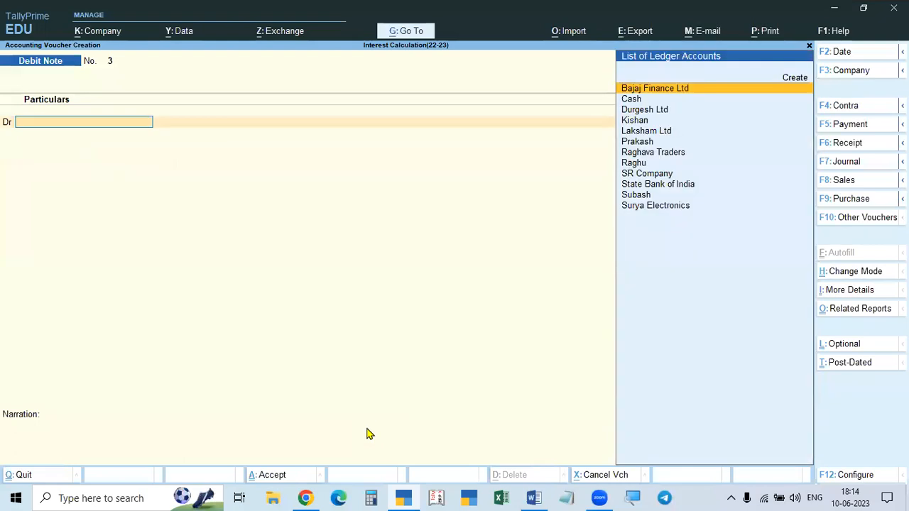
Leave voucher entry and open the customer's ledger interest calculation report.
key(Escape)
key(Escape)
key(Escape)
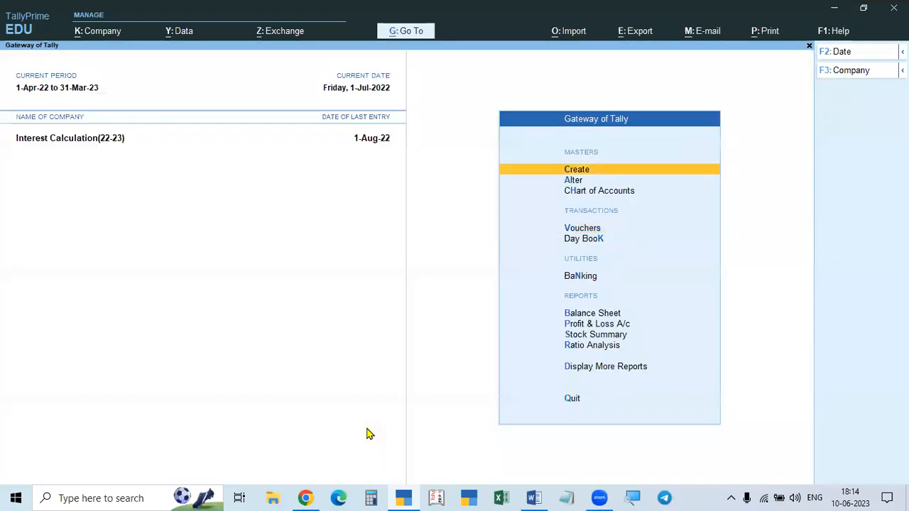
key(d)
key(s)
key(i)
key(l)
key(Down)
key(Down)
key(Down)
key(Down)
key(Down)
key(Down)
key(Down)
key(Down)
key(Return)
Set the interest report's period from 31-5-2022 to 1-7-2022.
key(F2)
text(1-5)
key(Return)
key(BackSpace)
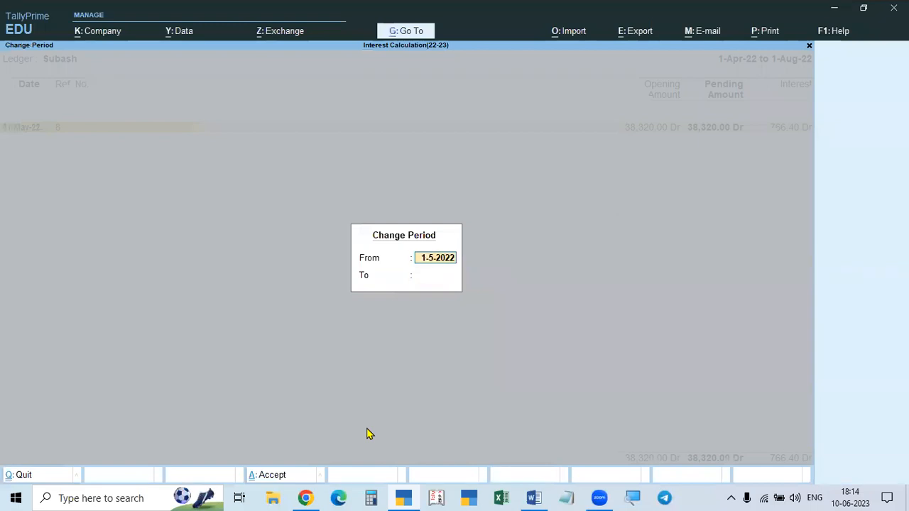
text(31)
key(Return)
text(1)
text(-7)
key(Return)
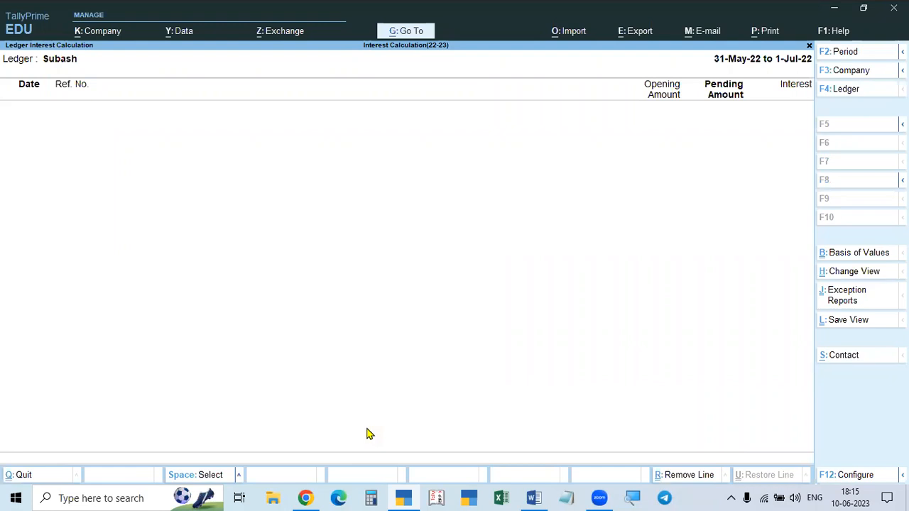
Set the report's period from 1-7-2022 to 1-8-2022, examine the detailed interest breakdown of bill 8, and close the report.
key(F2)
text(1.7)
key(Return)
text(1.8)
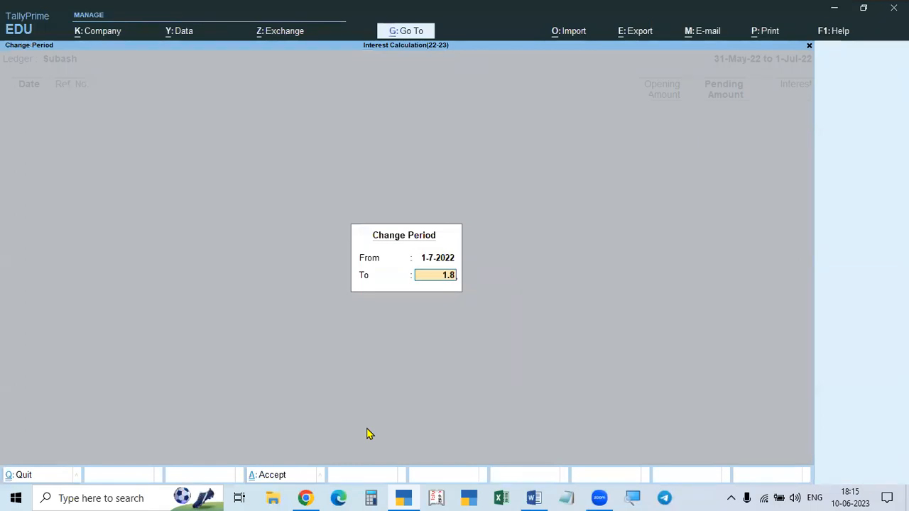
key(Return)
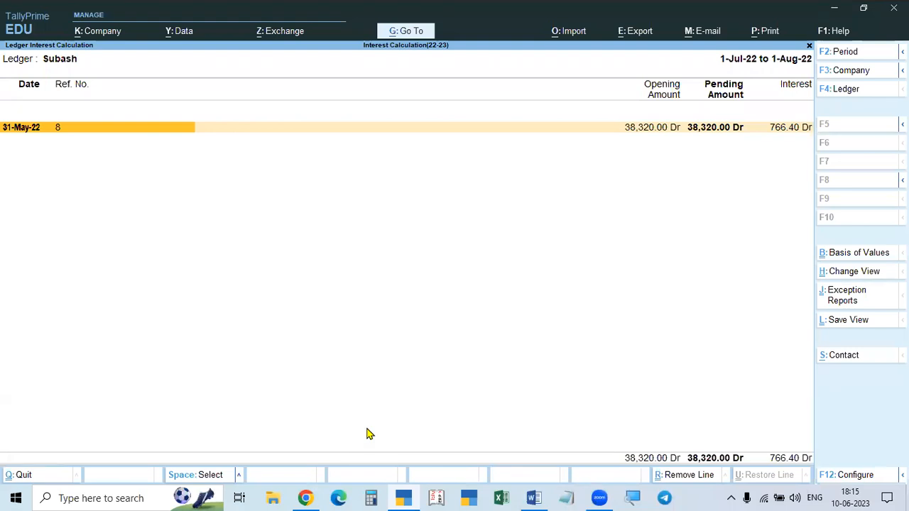
key(alt+F1)
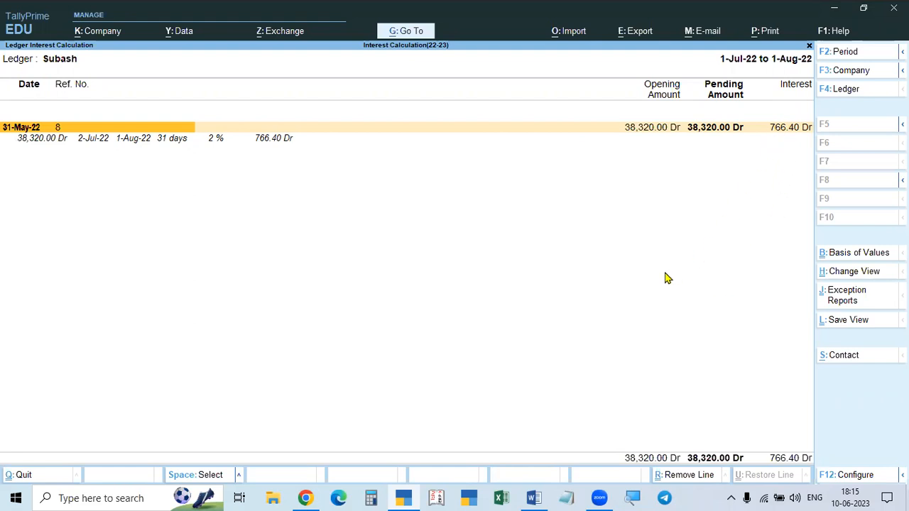
key(Escape)
key(Escape)
key(Escape)
key(Escape)
key(Escape)
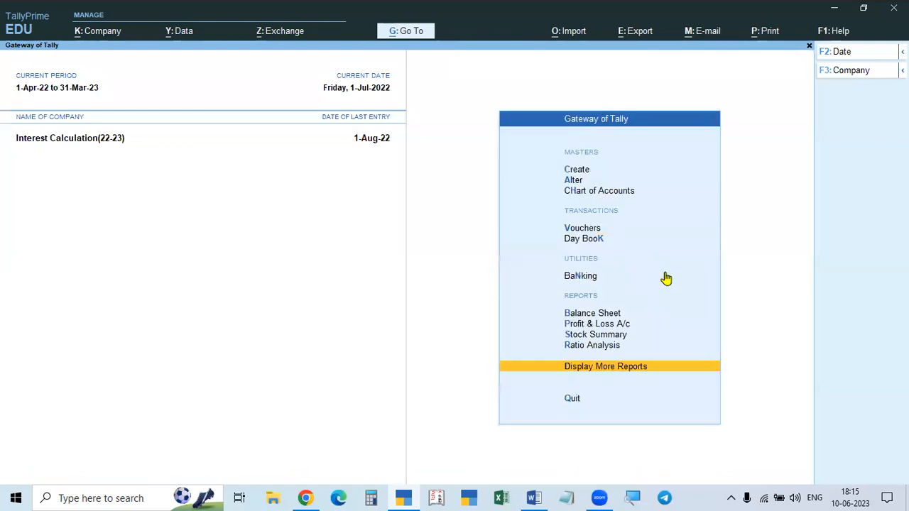
key(Escape)
key(n)
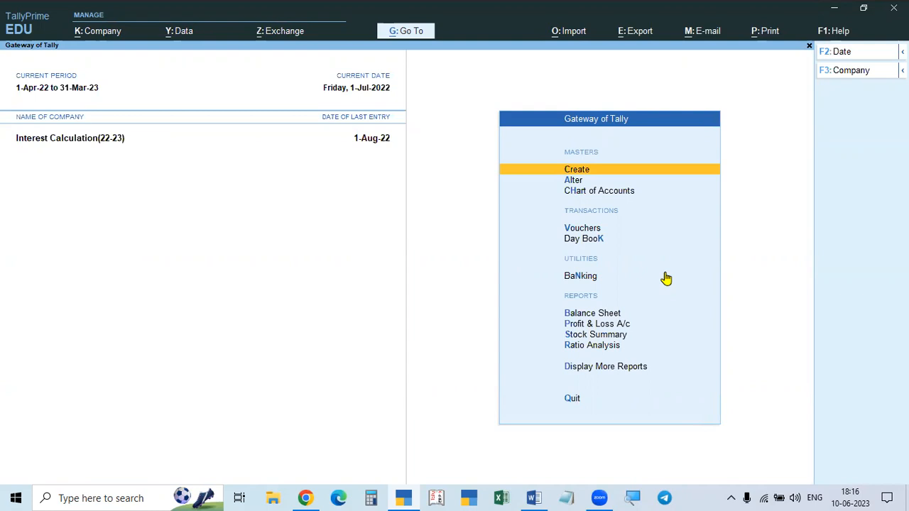
Open the Debit Note voucher type for alteration.
key(Down)
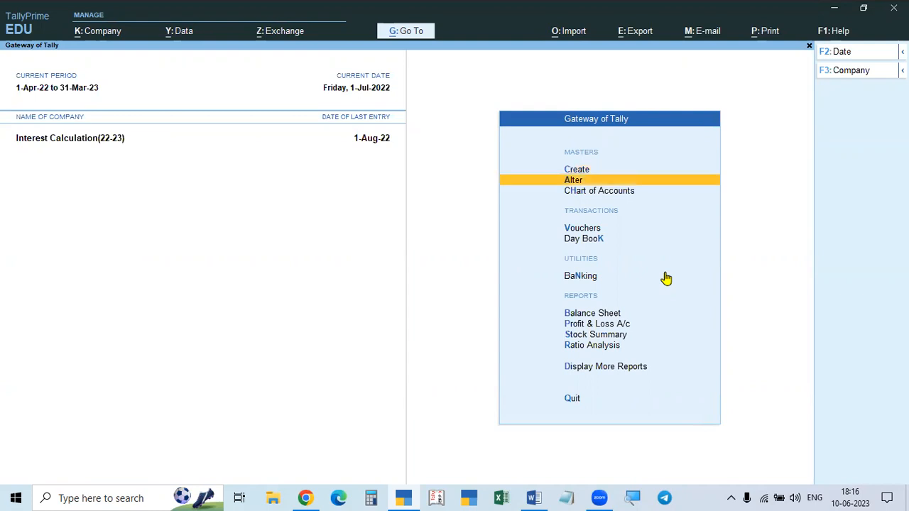
key(Return)
key(Down)
key(Down)
key(Down)
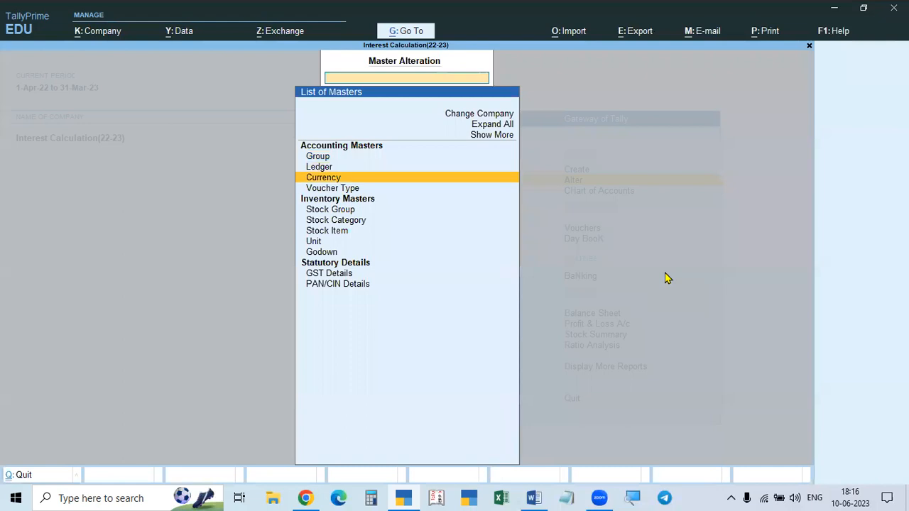
key(Return)
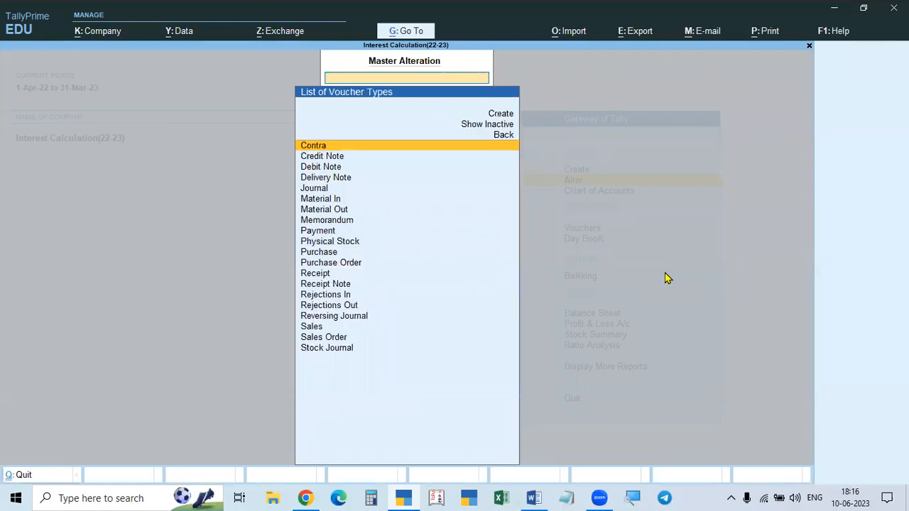
key(Down)
key(Down)
key(Down)
key(Up)
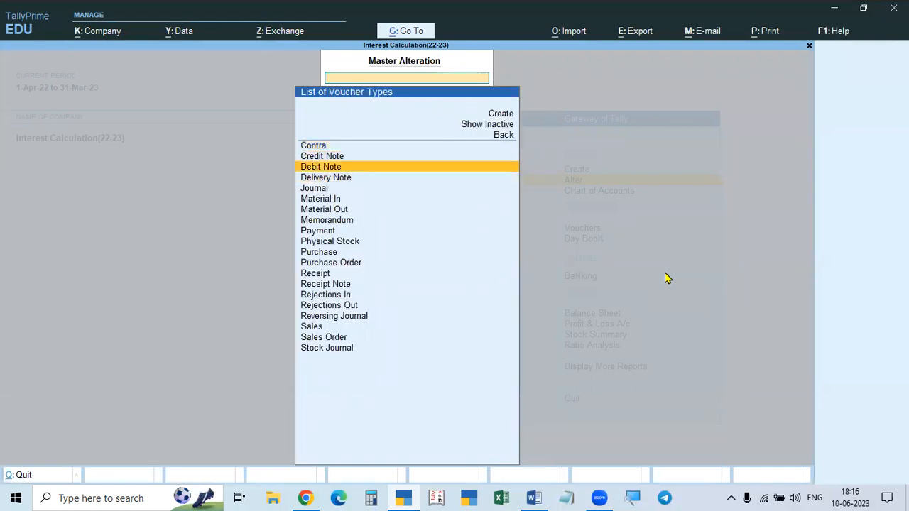
key(Return)
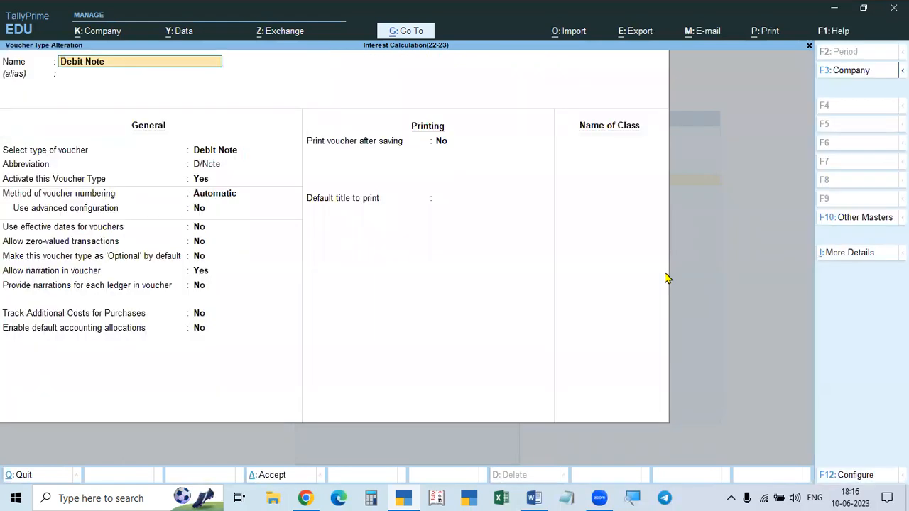
Add a Simple Int Rec class to the voucher type, used for interest accounting and not treated as compound interest.
click(595, 143)
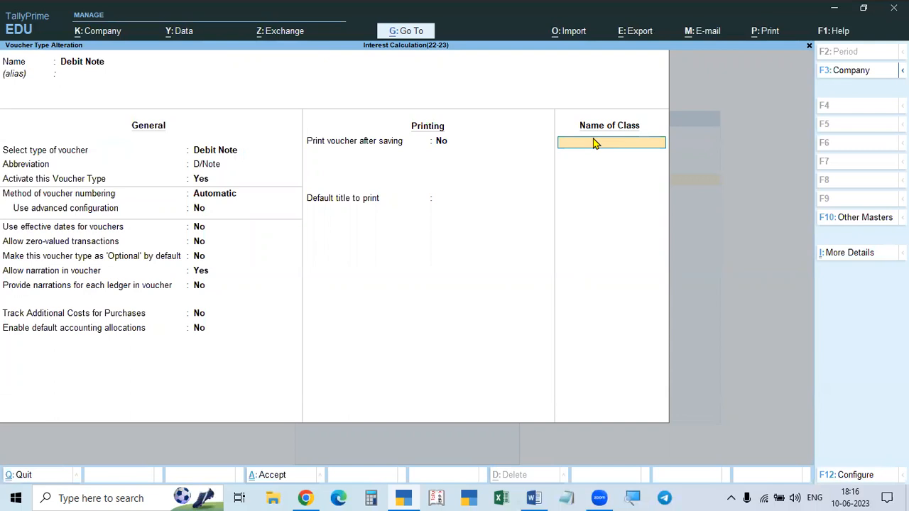
text(Simple Int Rec)
key(Return)
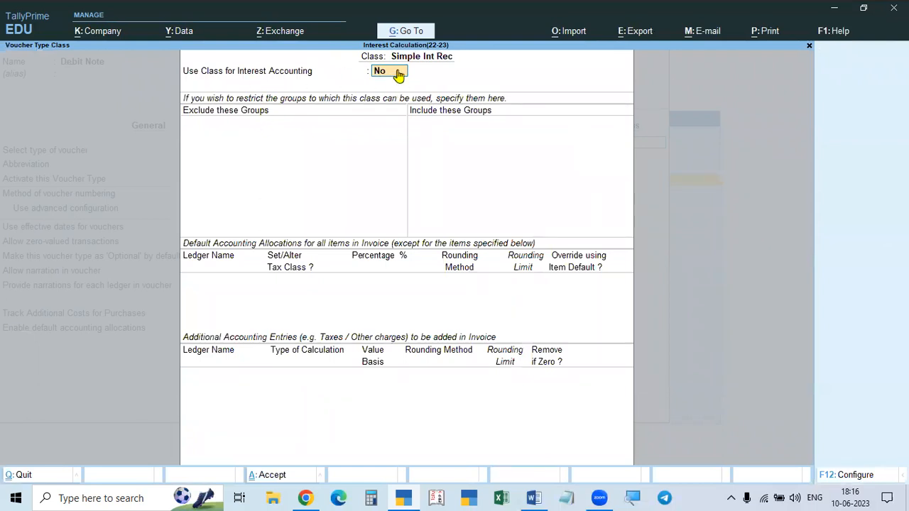
key(y)
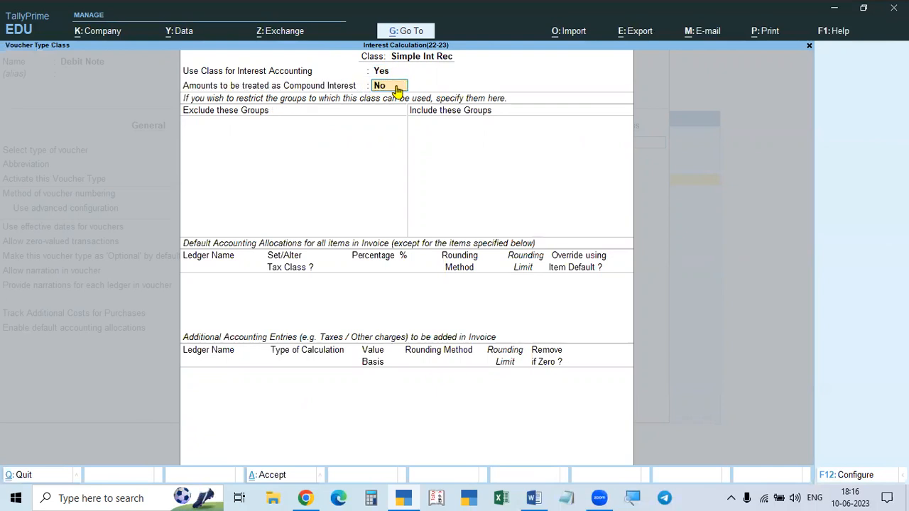
key(Return)
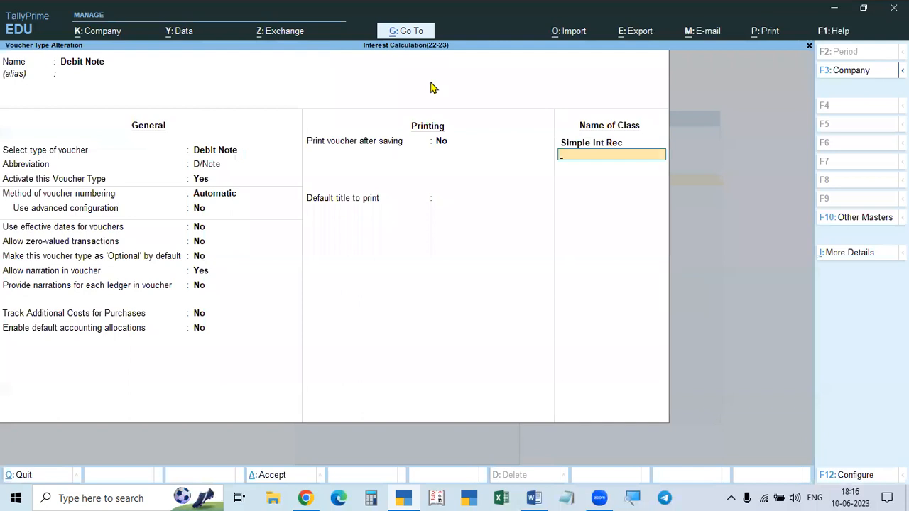
Add a Compound Int Rec class for interest accounting with amounts treated as compound interest, and save the voucher type.
text(Compound Int Rec)
key(Return)
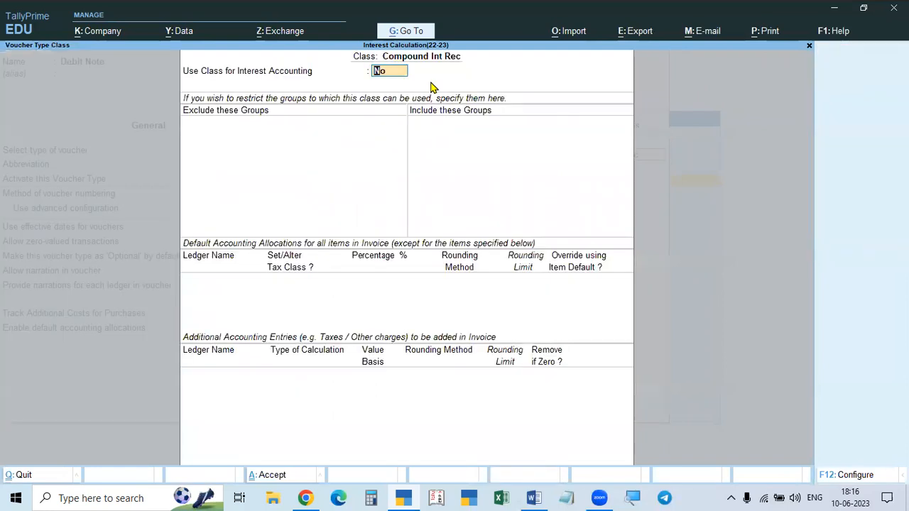
text(y)
key(Return)
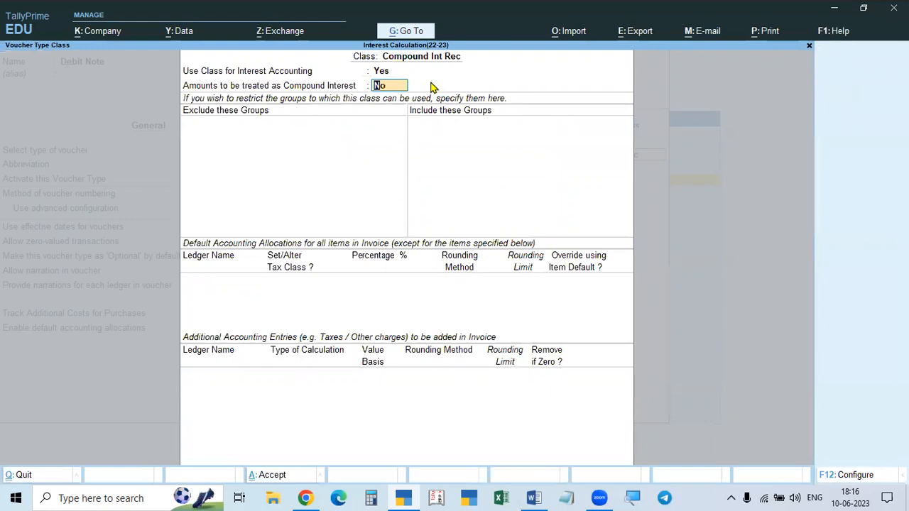
text(y)
key(Return)
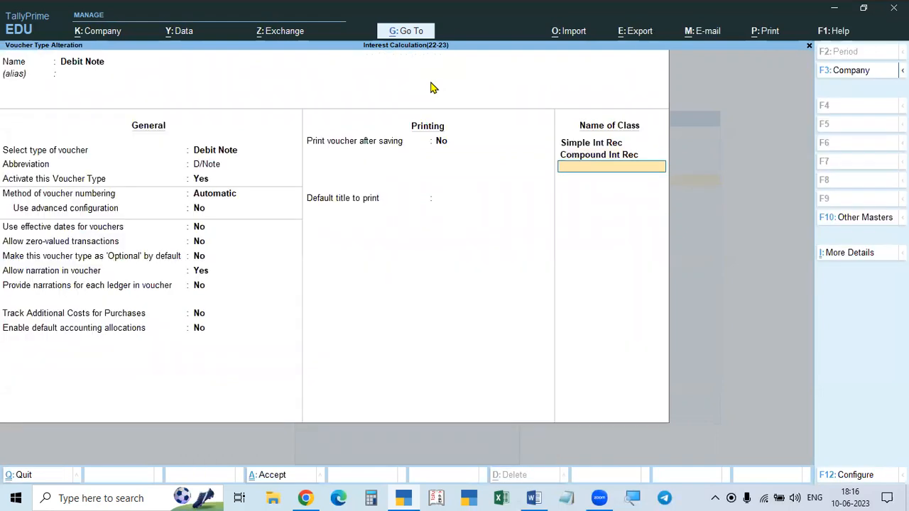
key(ctrl+a)
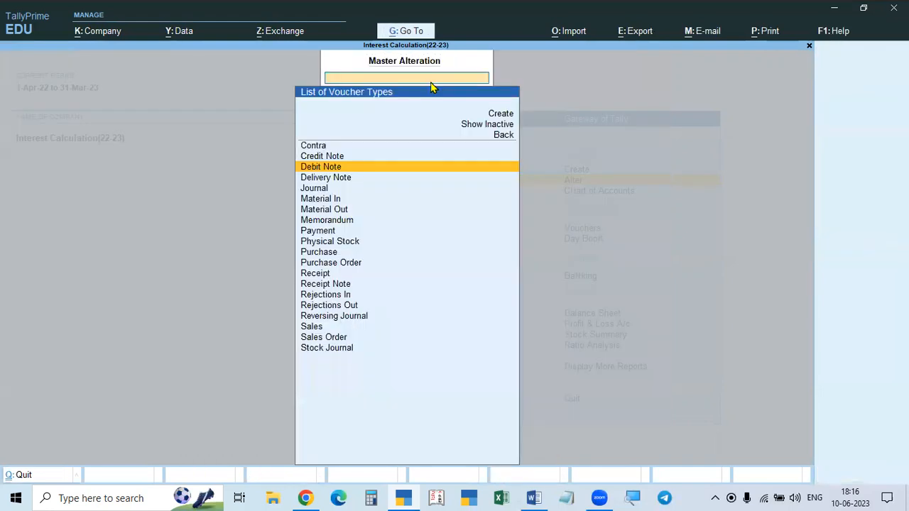
key(Escape)
key(Escape)
key(Escape)
key(Escape)
key(Escape)
key(Escape)
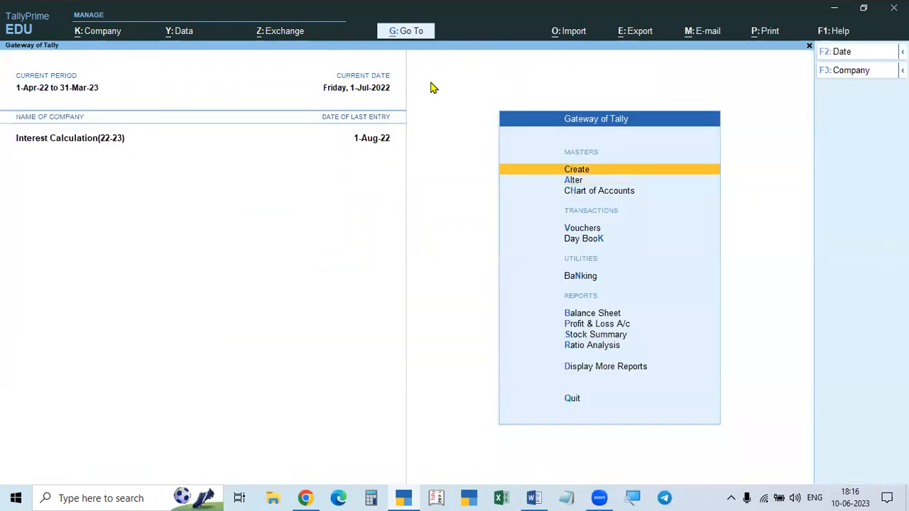
Start a new debit note using the Simple Int Rec voucher class.
key(v)
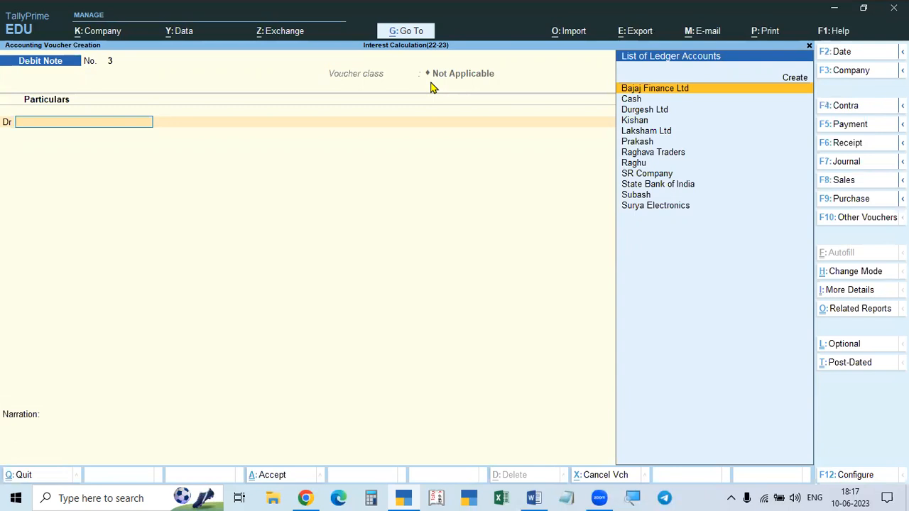
key(ctrl+F9)
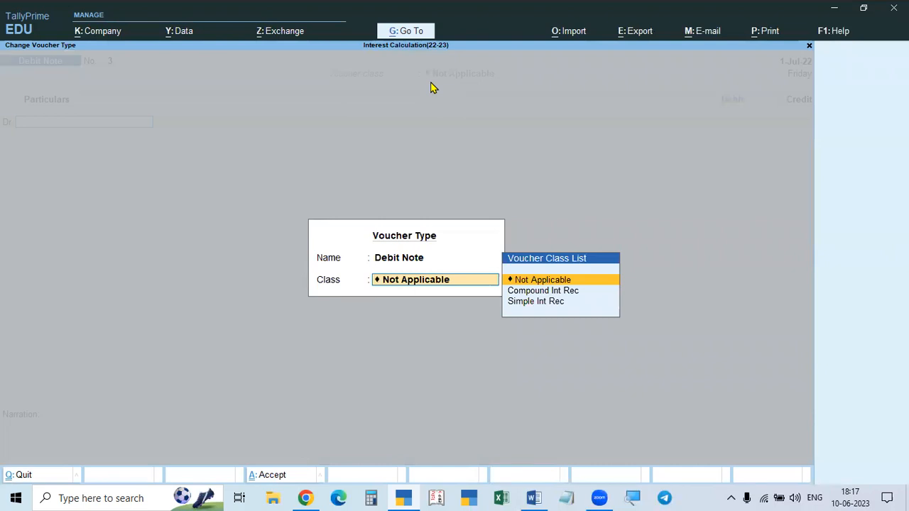
click(529, 302)
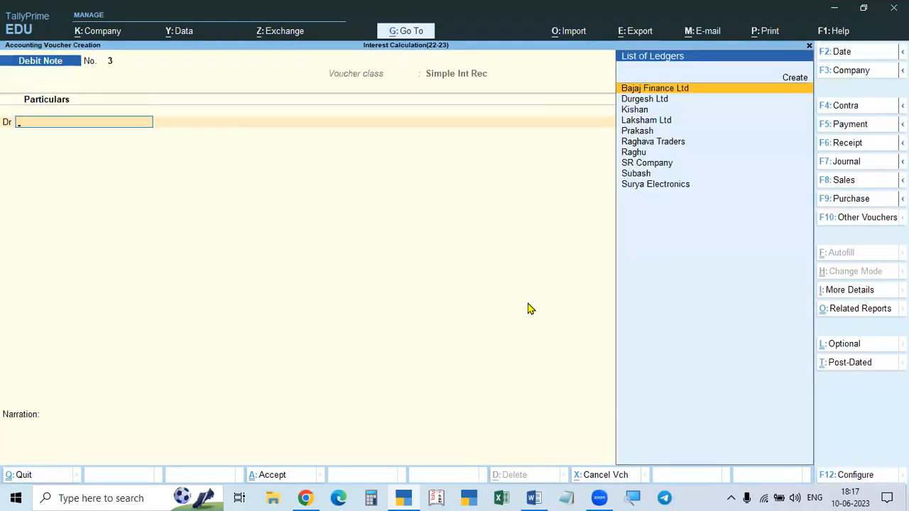
Set the debit note's voucher date to 1-8-2022.
key(F2)
text(1.7)
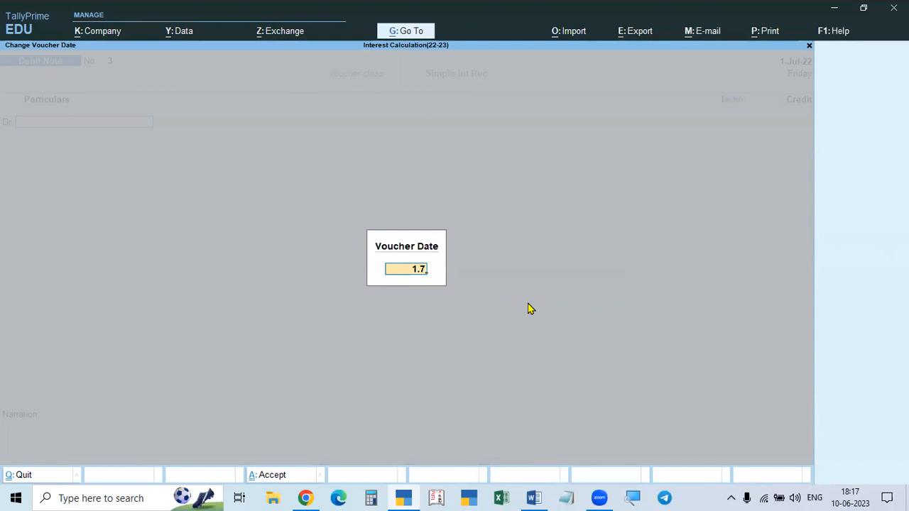
key(BackSpace)
text(8)
key(Return)
Choose the customer's ledger as the debit account in the Simple Int Rec debit note.
key(Down)
key(Down)
key(Down)
key(Down)
key(Down)
key(Down)
key(Down)
key(Down)
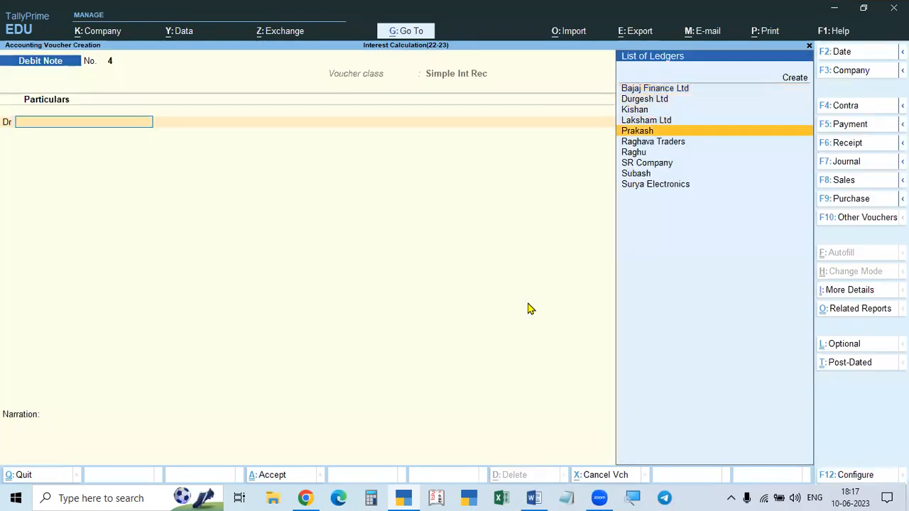
key(Return)
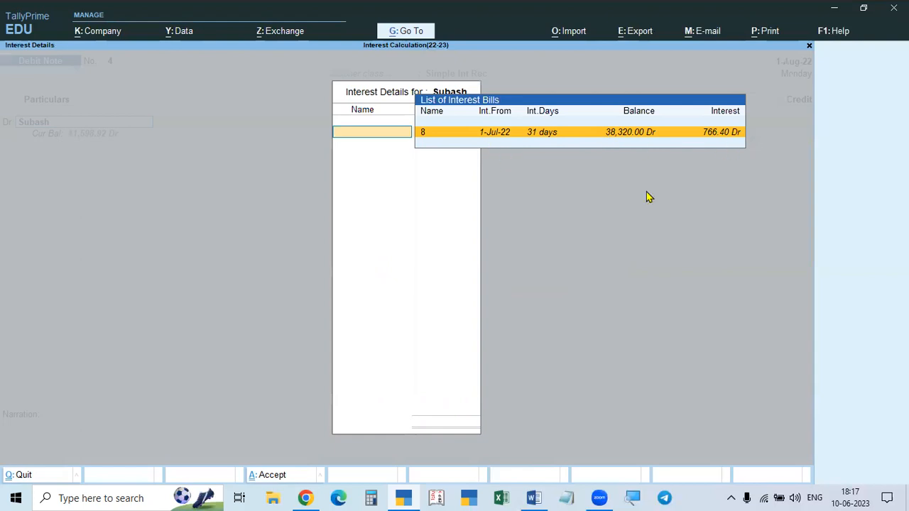
Select the customer's interest bill 8, running from 1-Jul-22, to debit 766.40 in the debit note.
key(Return)
key(Return)
key(Return)
key(ctrl+a)
key(ctrl+a)
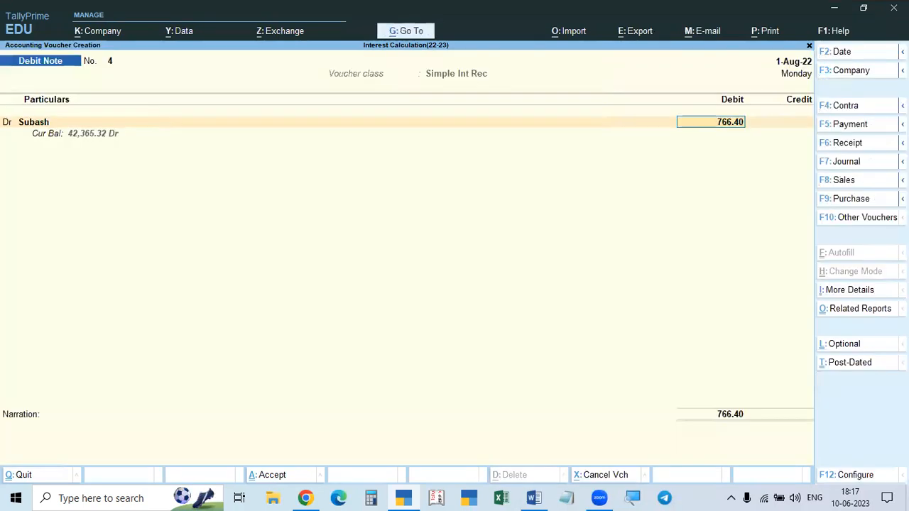
Record the 766.40 as New Ref 4 with interest at 2% per calendar month on all balances, ending 31-Aug-22.
key(Return)
key(Return)
key(Return)
key(Return)
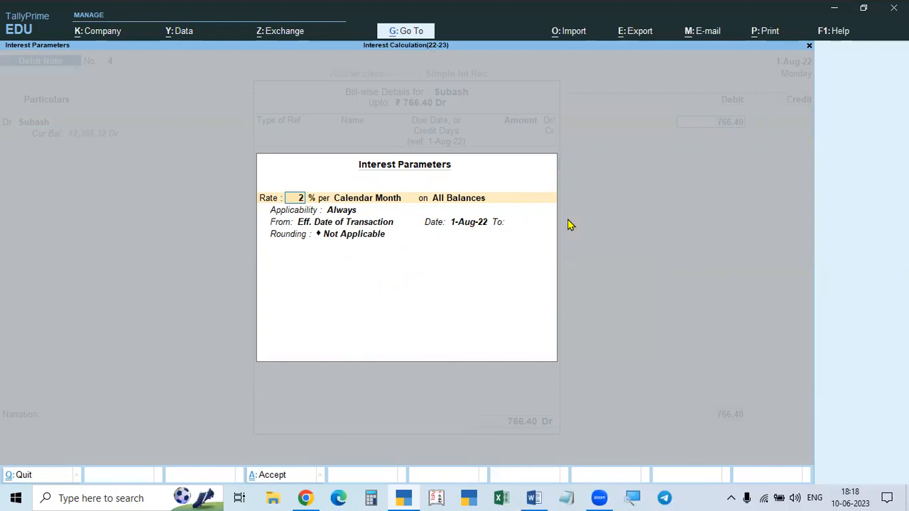
key(Return)
key(Return)
key(Return)
key(Return)
key(Return)
key(Return)
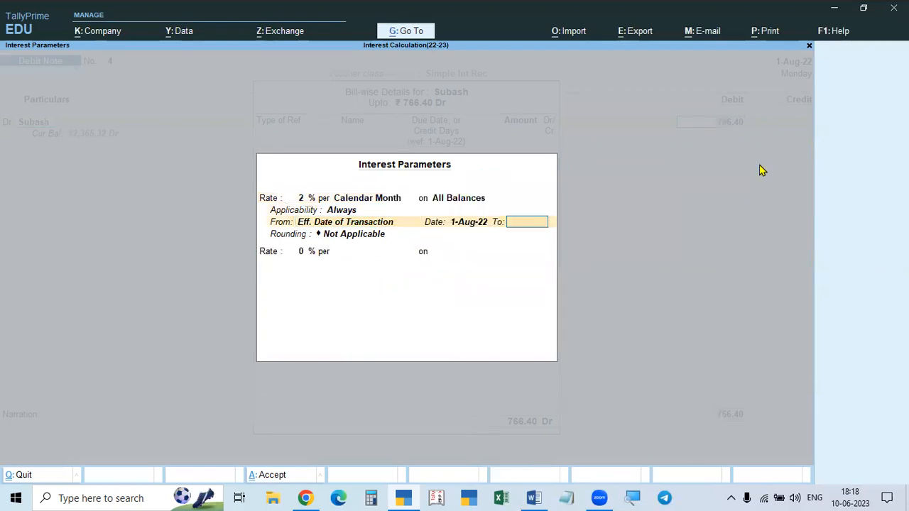
text(31.8)
key(Return)
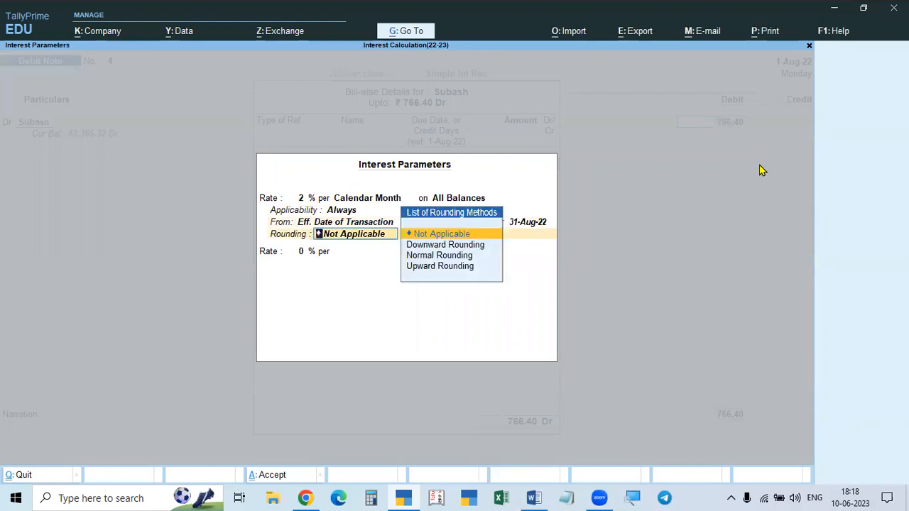
Set the reference's interest rounding to Normal Rounding with a limit of 1, and complete the bill-wise details.
key(Down)
key(Down)
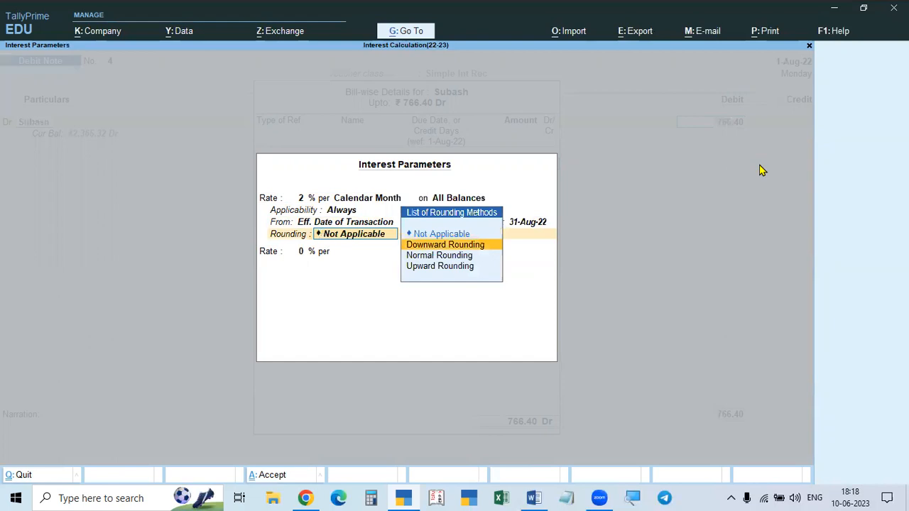
key(Return)
text(1)
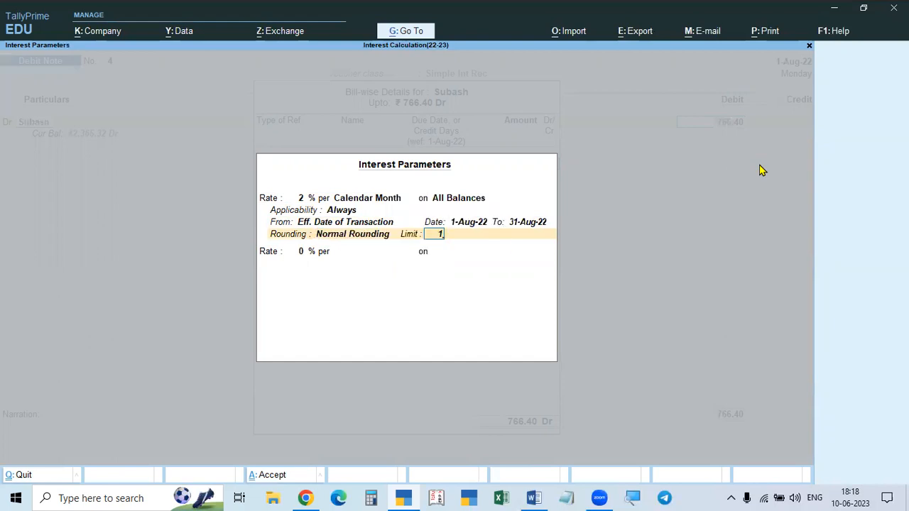
key(Return)
key(Return)
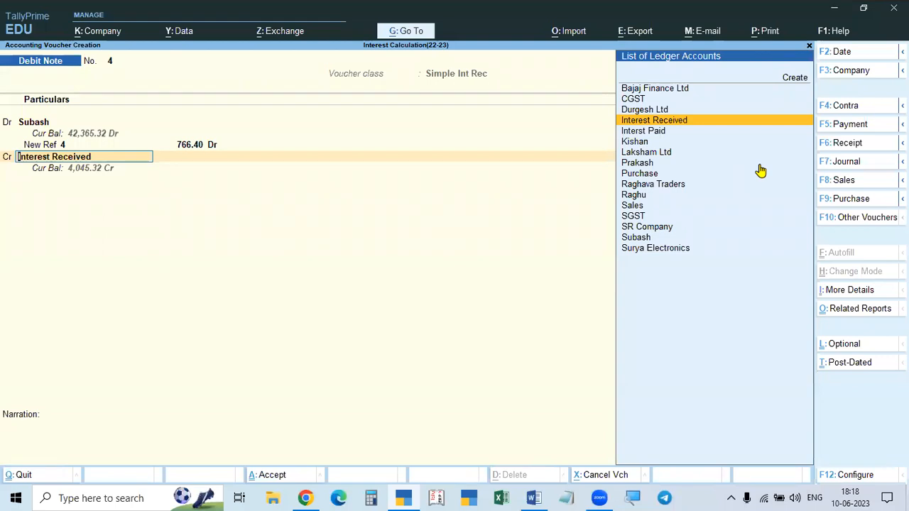
Credit 766.40 to Interest Received, save the debit note, and leave voucher creation.
key(Return)
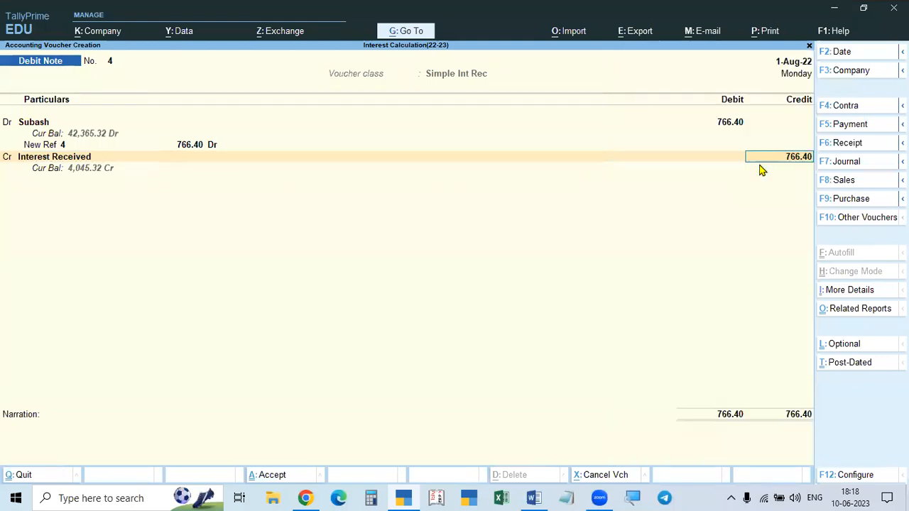
key(Return)
key(Return)
key(Return)
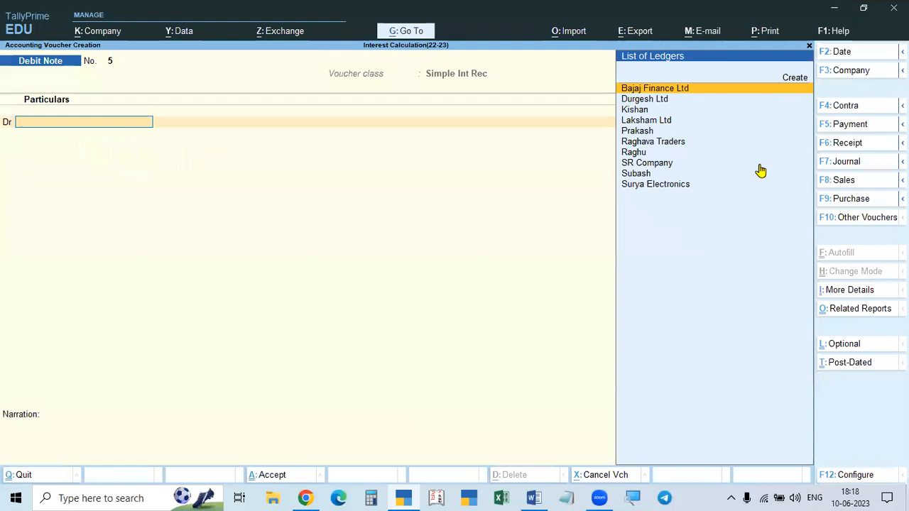
key(Escape)
key(Return)
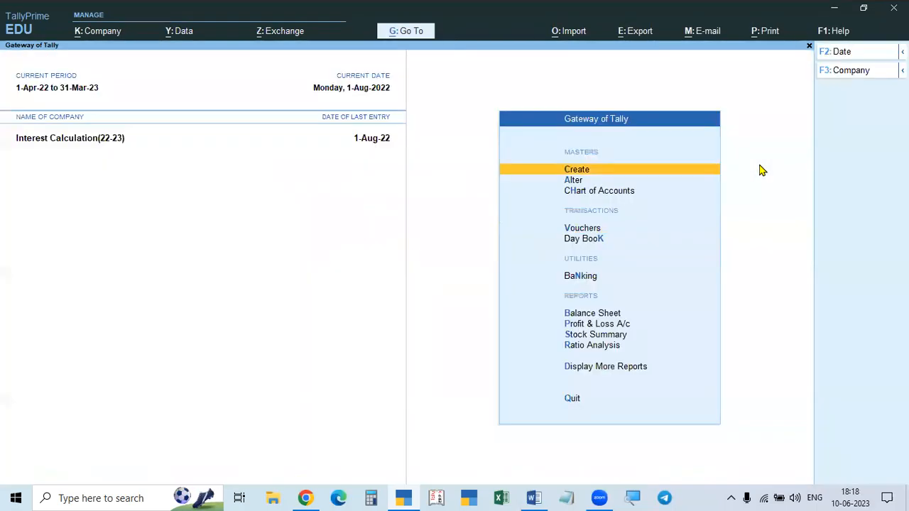
Open the ledger-wise interest calculation report for the debited customer.
key(d)
key(s)
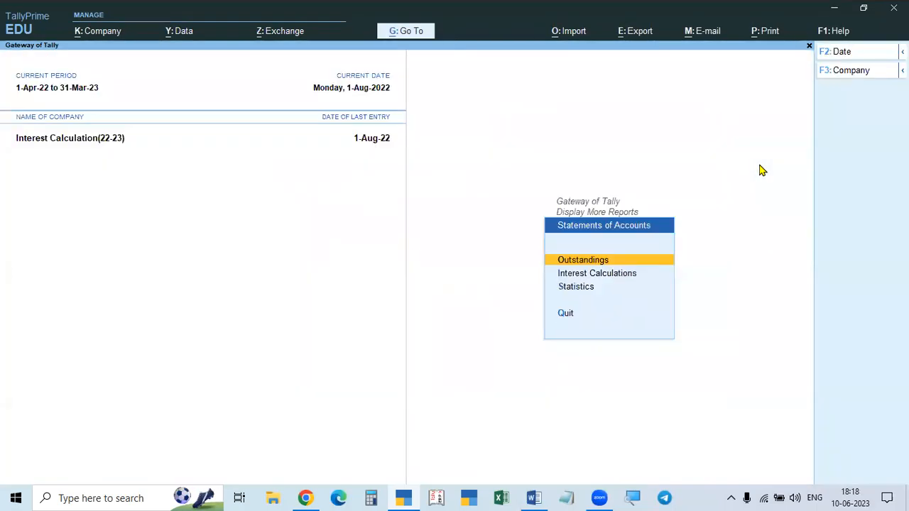
key(i)
key(l)
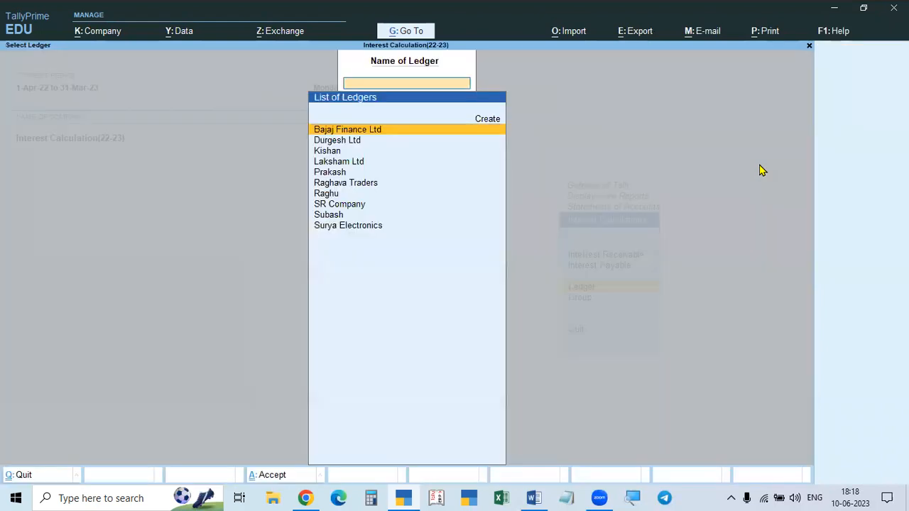
key(Down)
key(Down)
key(Down)
key(Down)
key(Down)
key(Down)
key(Down)
key(Down)
key(Return)
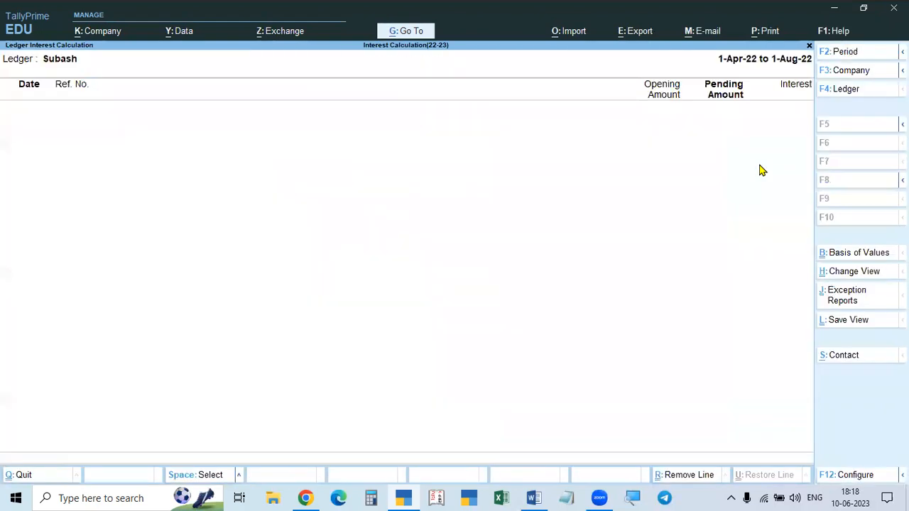
Set the interest report's period from 1-Apr-22 to 1-Aug-22.
key(F2)
text(1-4)
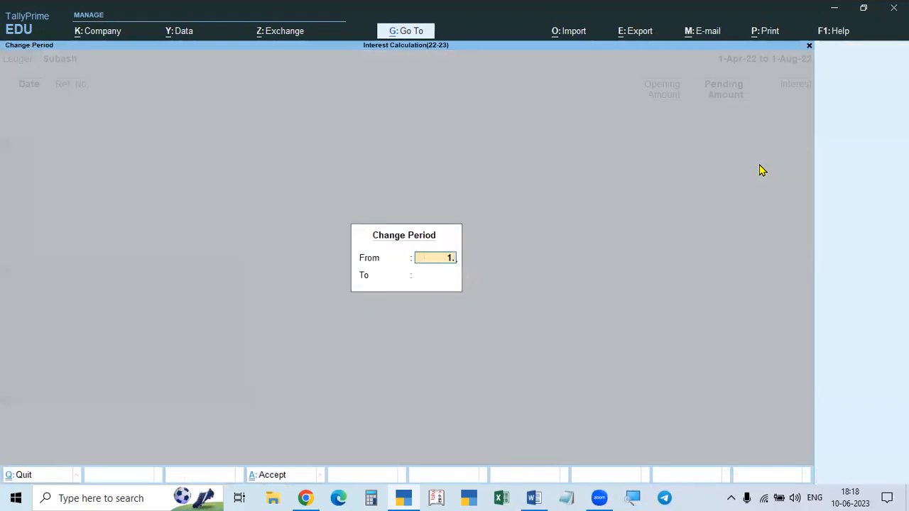
key(Return)
text(31)
key(BackSpace)
key(BackSpace)
text(1-8)
key(Return)
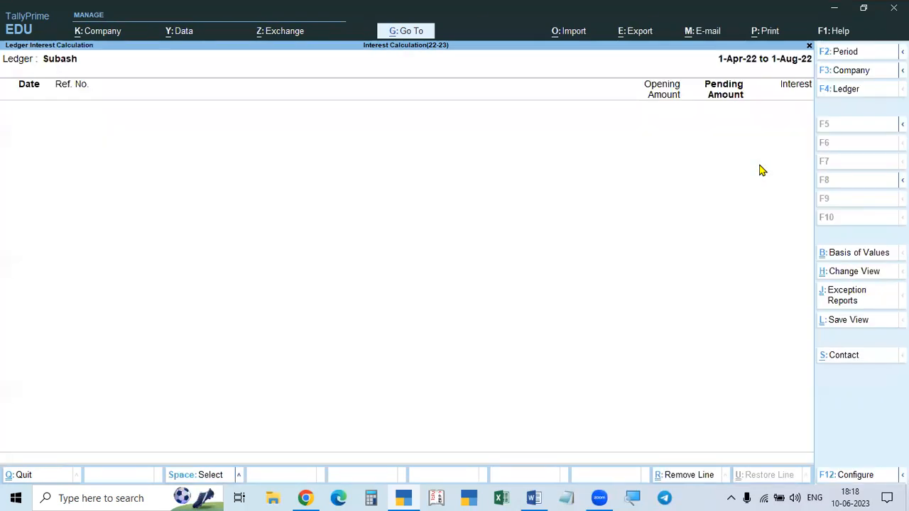
Examine the customer's interest for the period 1-Aug-22 to 1-Sep-22, and return to the Gateway of Tally.
key(F2)
text(1-8)
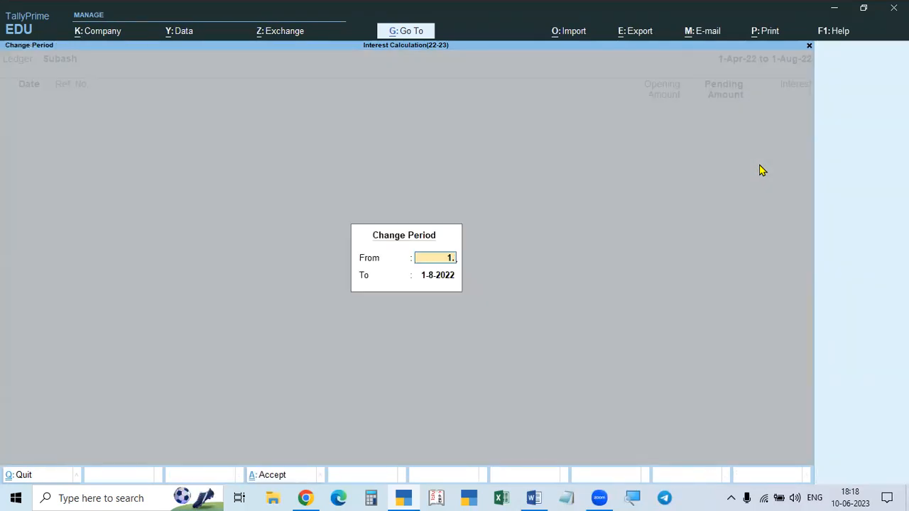
key(Return)
text(31.8)
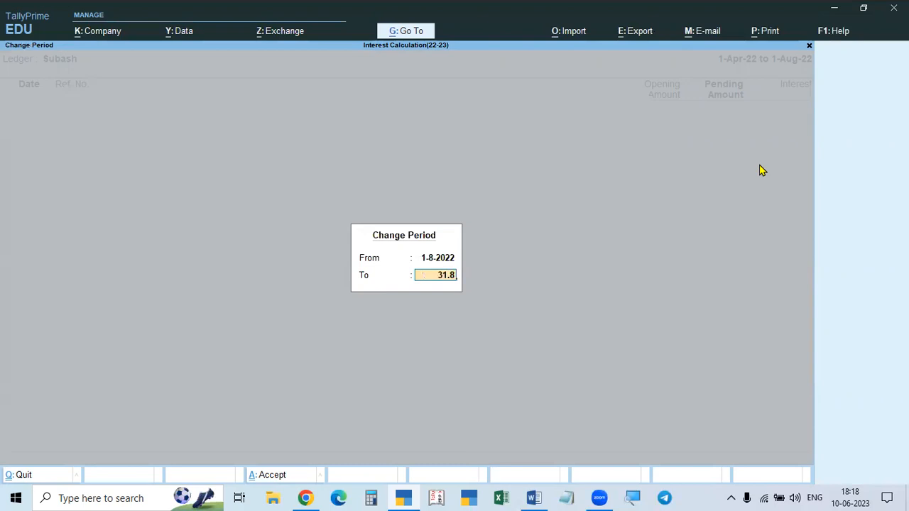
key(BackSpace)
key(BackSpace)
key(BackSpace)
key(BackSpace)
text(1.9)
key(Return)
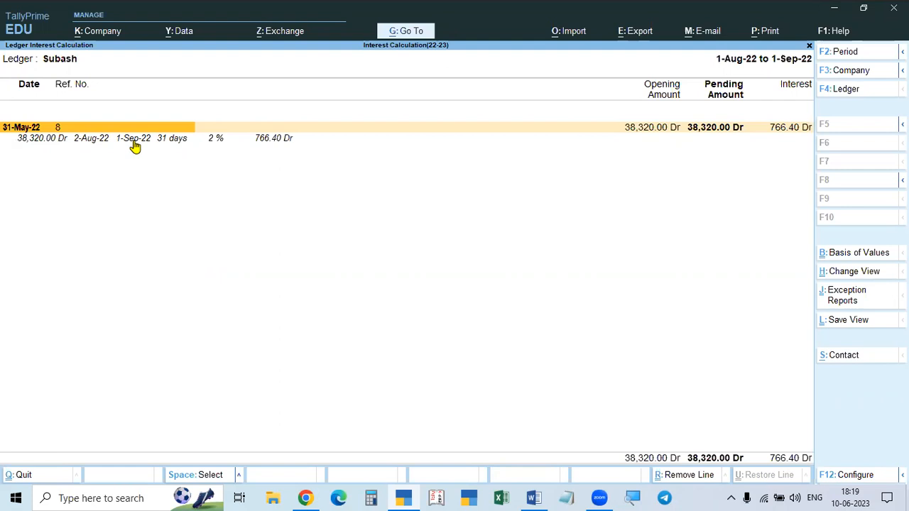
key(Escape)
key(Escape)
key(Escape)
key(Escape)
key(Escape)
key(Escape)
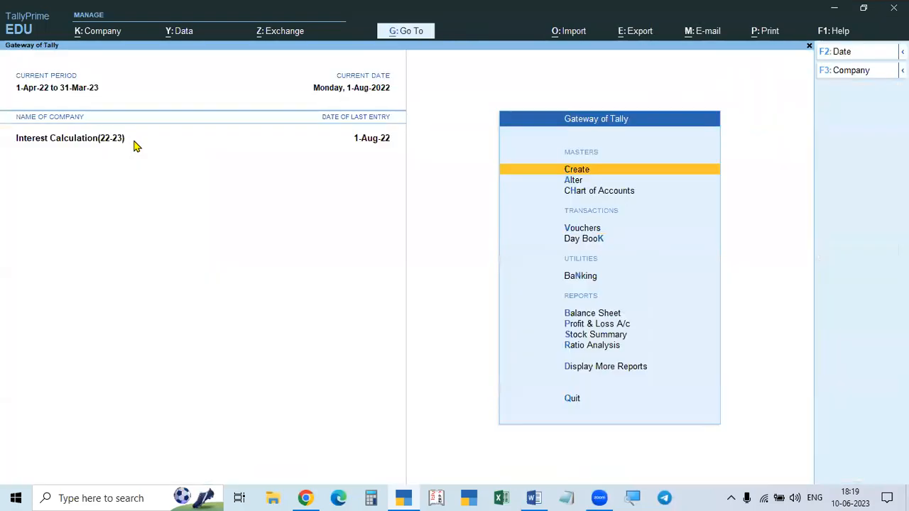
Open debit note 4 for alteration from the Interest Received ledger's vouchers.
key(d)
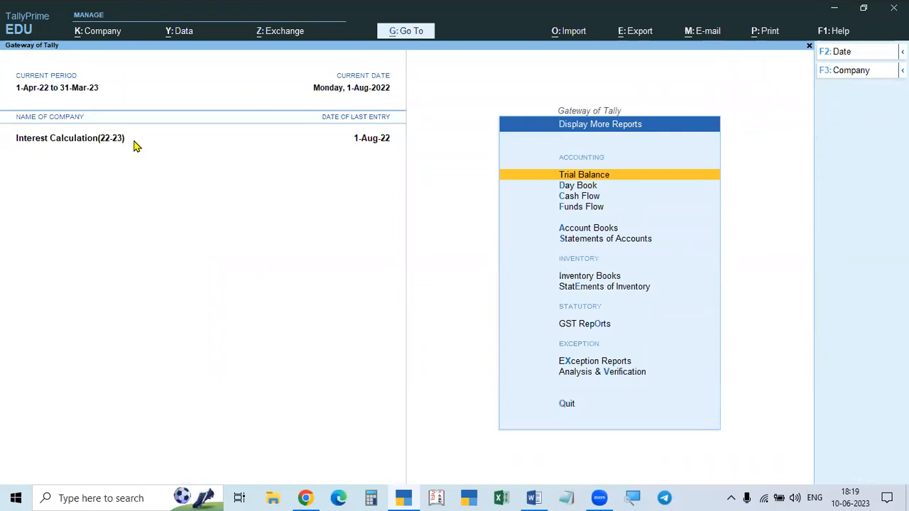
key(a)
key(l)
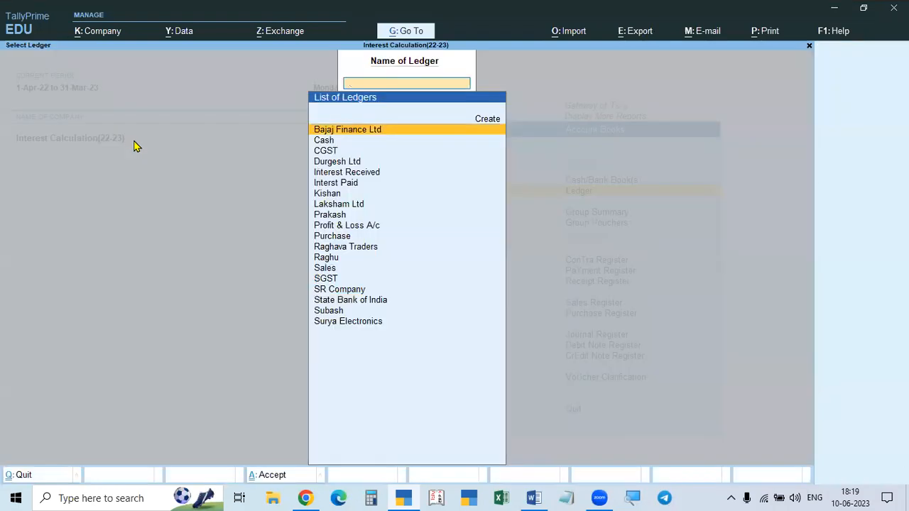
key(Down)
key(Down)
key(Down)
key(Down)
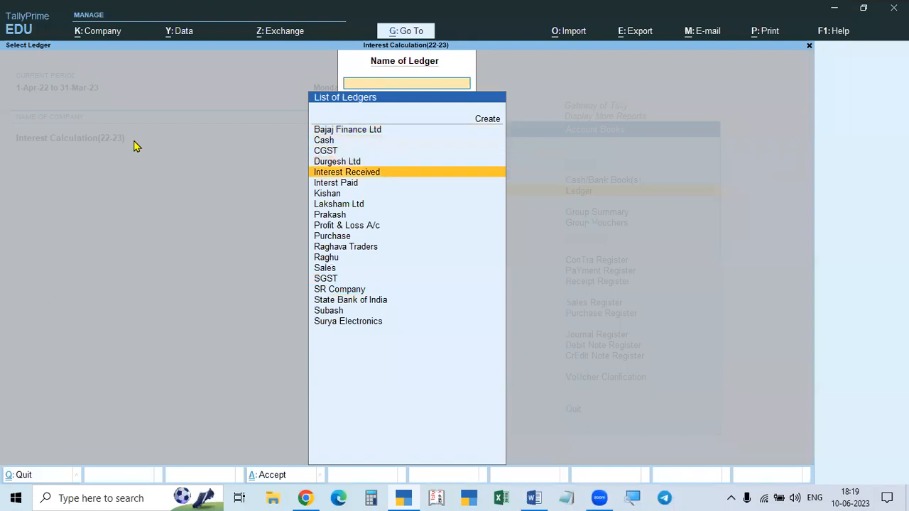
key(Return)
key(Down)
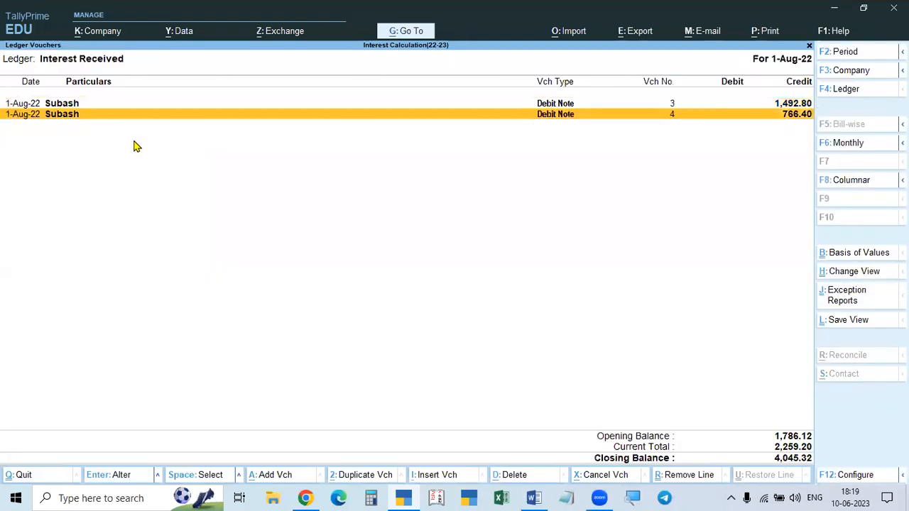
key(Return)
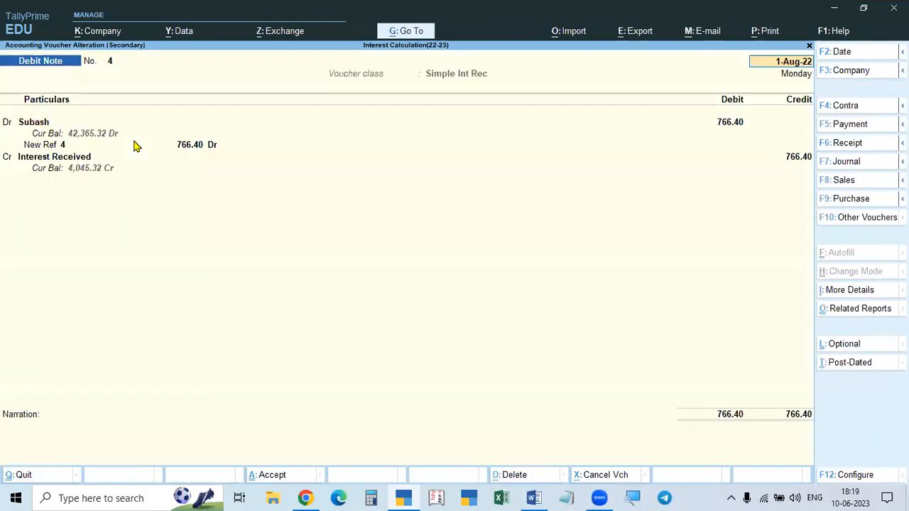
Go through the debit note's dispatch and party details up to its bill reference, keeping the existing entries.
key(Return)
key(Return)
key(Return)
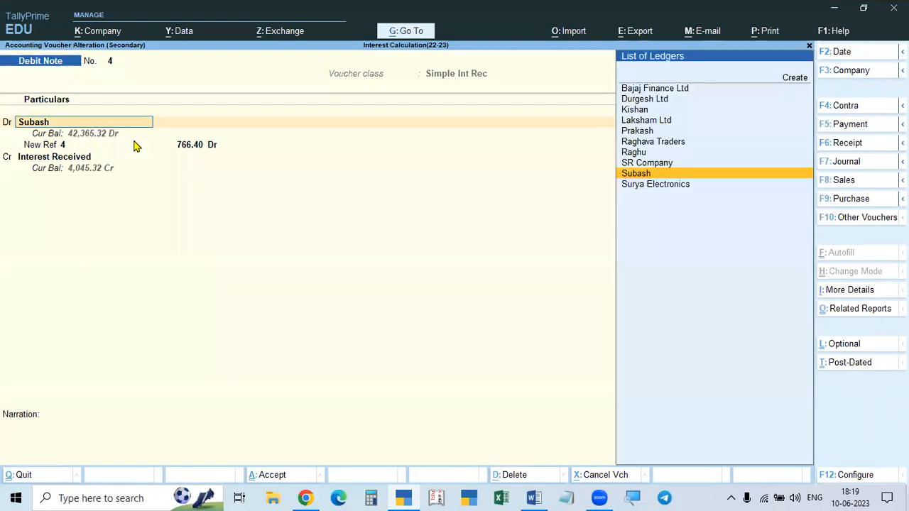
key(ctrl+a)
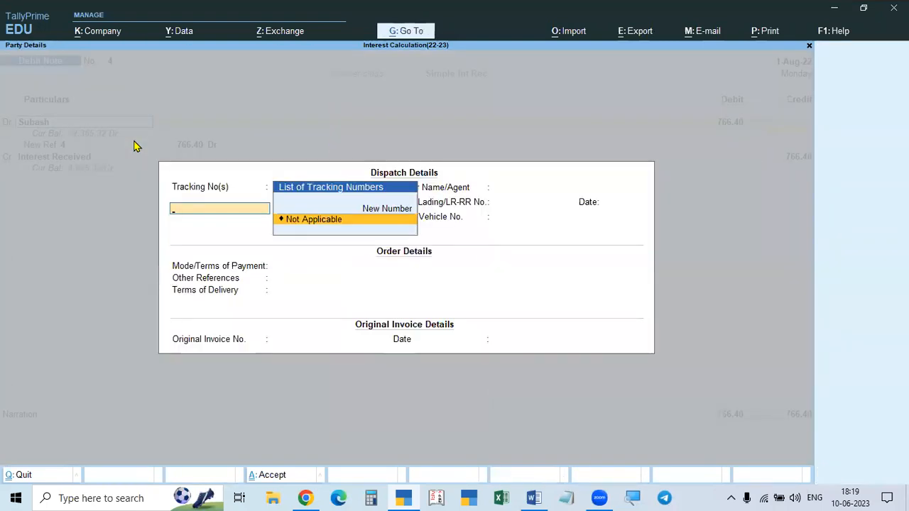
key(ctrl+a)
key(Return)
key(Return)
key(Return)
key(Return)
key(Return)
key(Return)
key(Return)
key(Return)
key(Return)
key(Return)
key(Return)
key(Return)
key(Return)
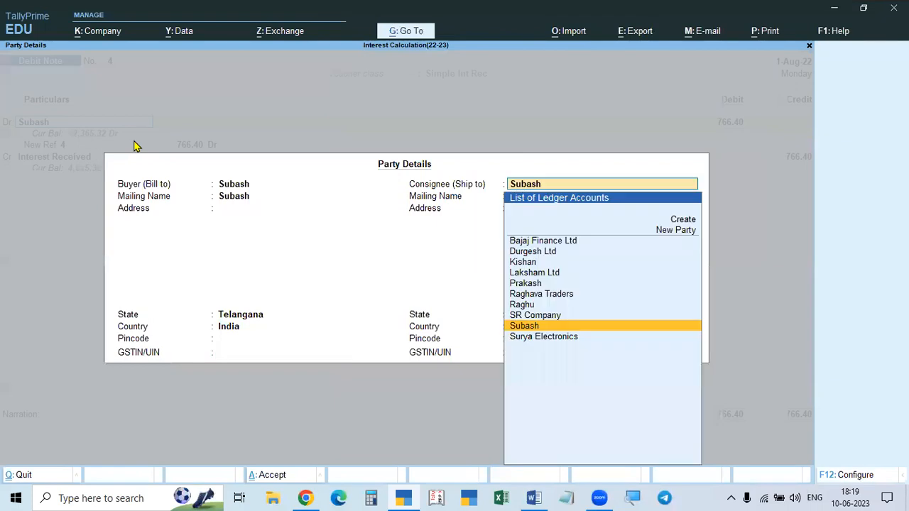
key(Return)
key(Return)
key(Return)
key(Return)
key(Return)
key(Return)
key(Return)
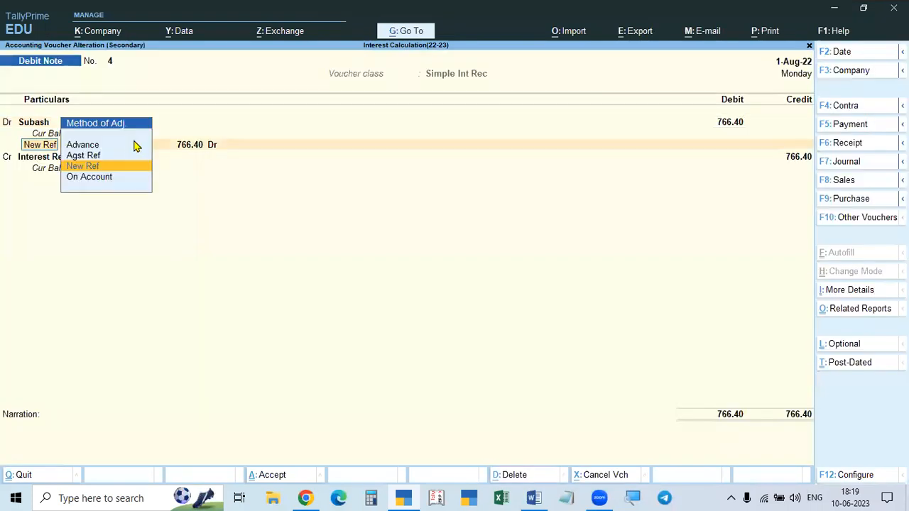
Check the bill reference's interest parameters, including the rate, start and end dates, and rounding method.
key(Return)
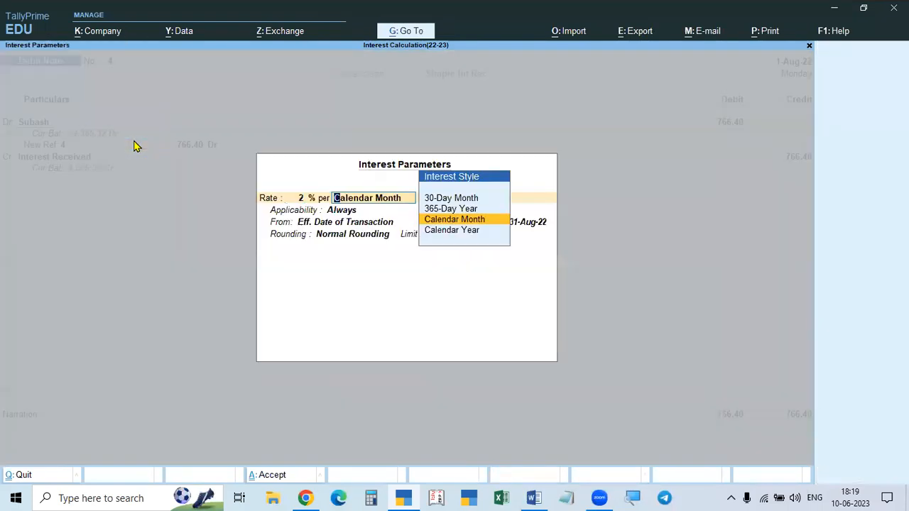
key(Return)
key(Return)
key(Return)
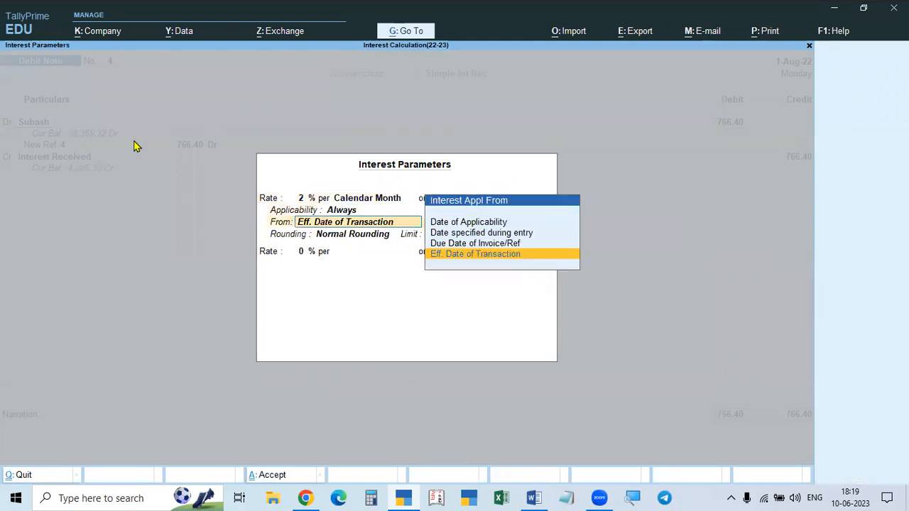
key(Return)
key(Return)
key(Return)
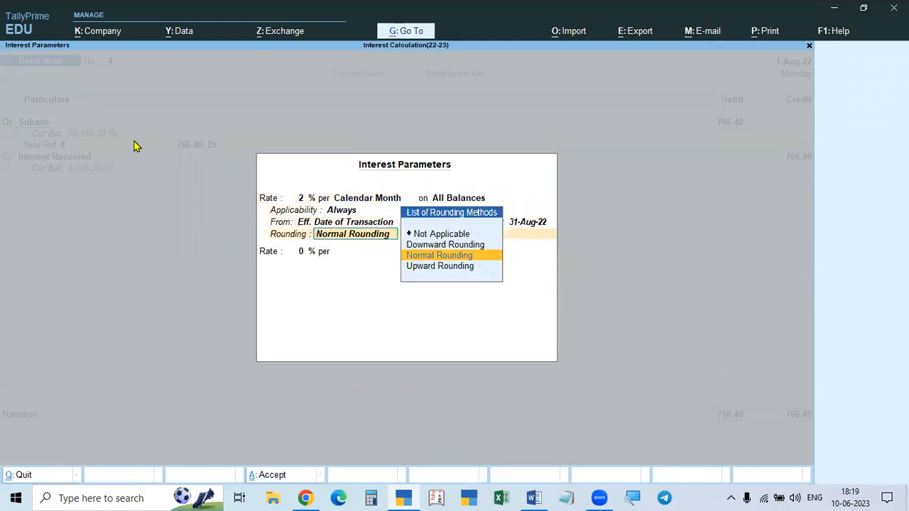
key(BackSpace)
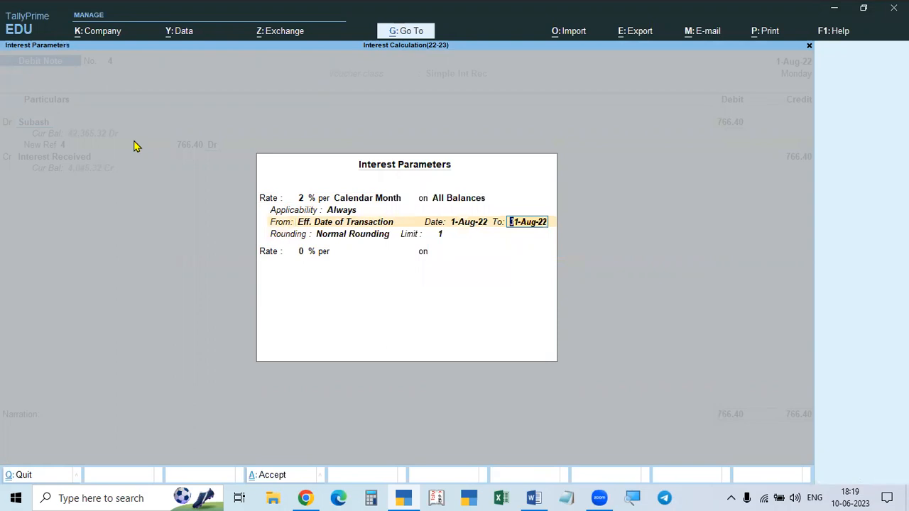
key(Return)
key(Return)
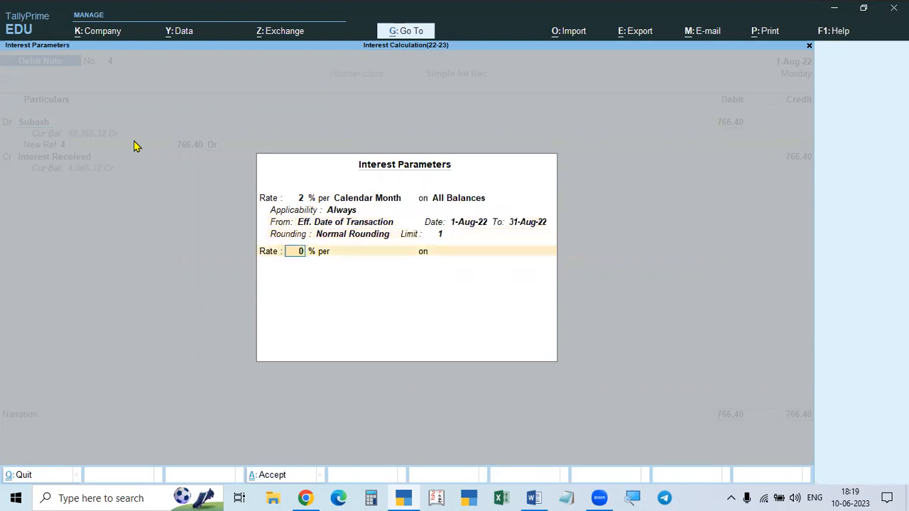
Accept debit note 4 with its existing entries and return to the Gateway of Tally.
key(Return)
key(Return)
key(Return)
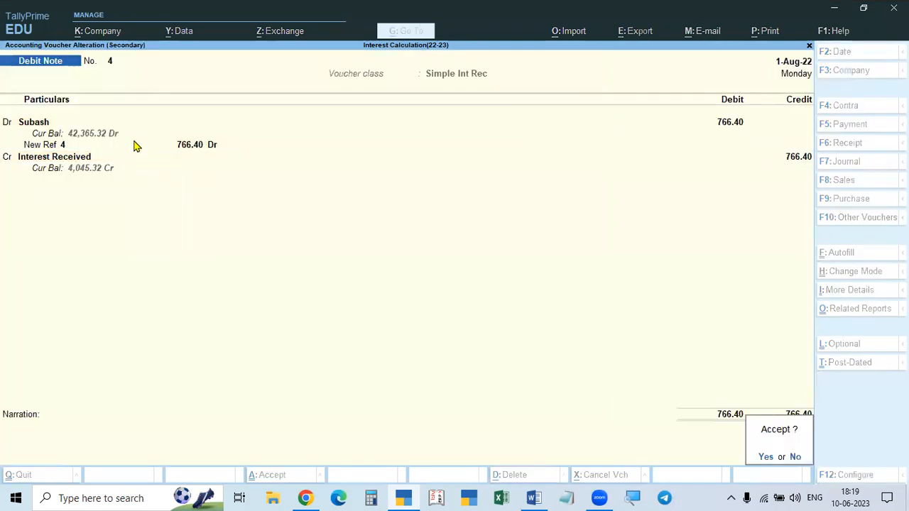
key(Return)
key(Escape)
key(Escape)
key(Escape)
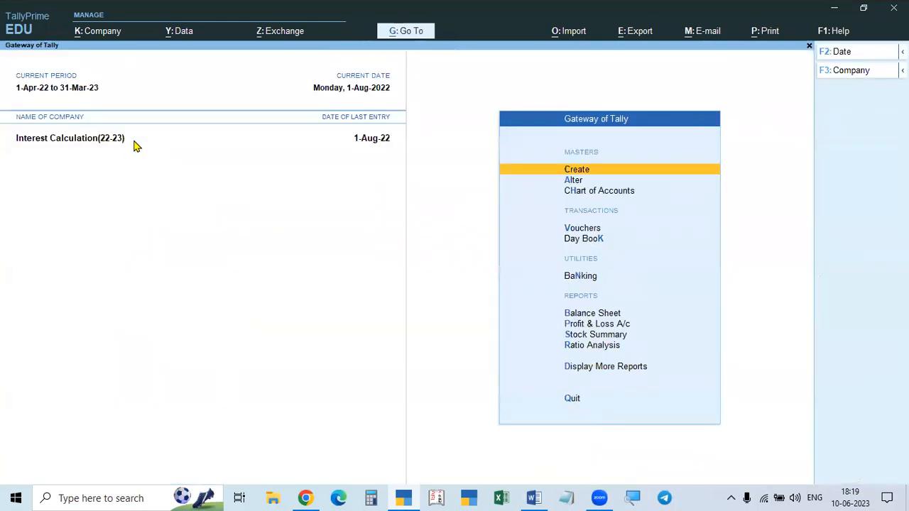
Open the ledger interest calculation report for the customer who was charged interest in the debit note.
key(d)
key(s)
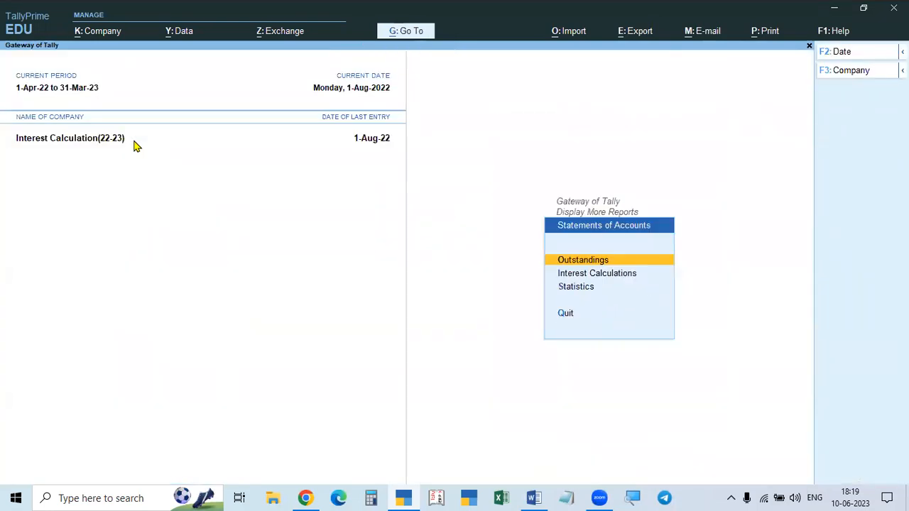
key(i)
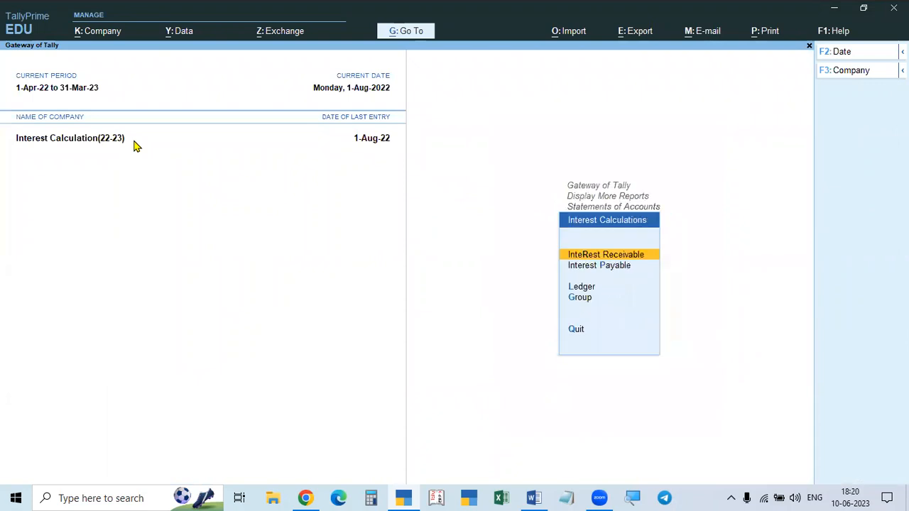
key(l)
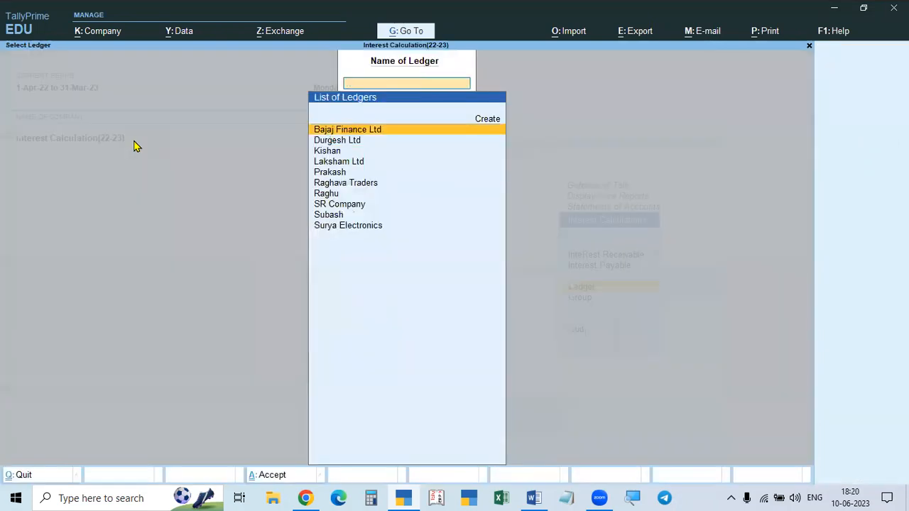
key(Down)
key(Down)
key(Down)
key(Down)
key(Down)
key(Down)
key(Down)
key(Down)
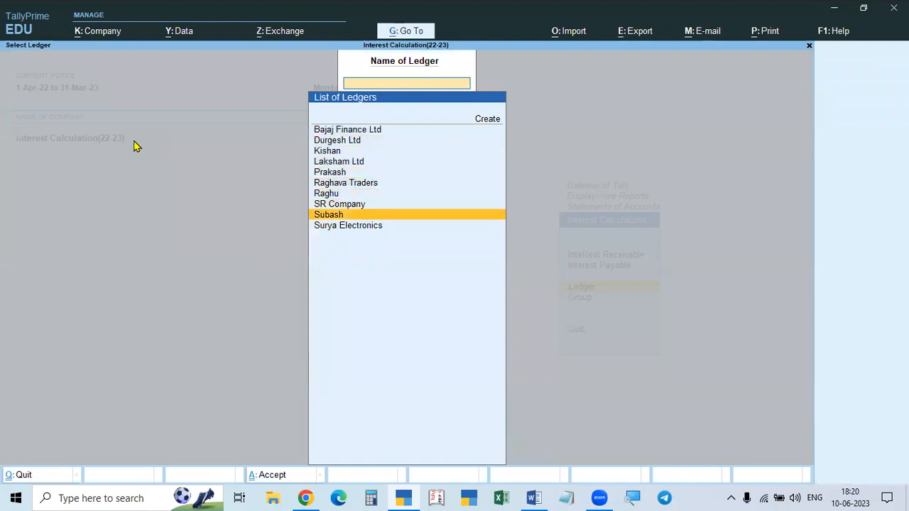
key(Return)
Set the interest report's period from 1-5-2022 to 31-8-2022 and show the detailed interest breakdown for the bill.
key(F2)
text(1-5)
key(Return)
text(31.8)
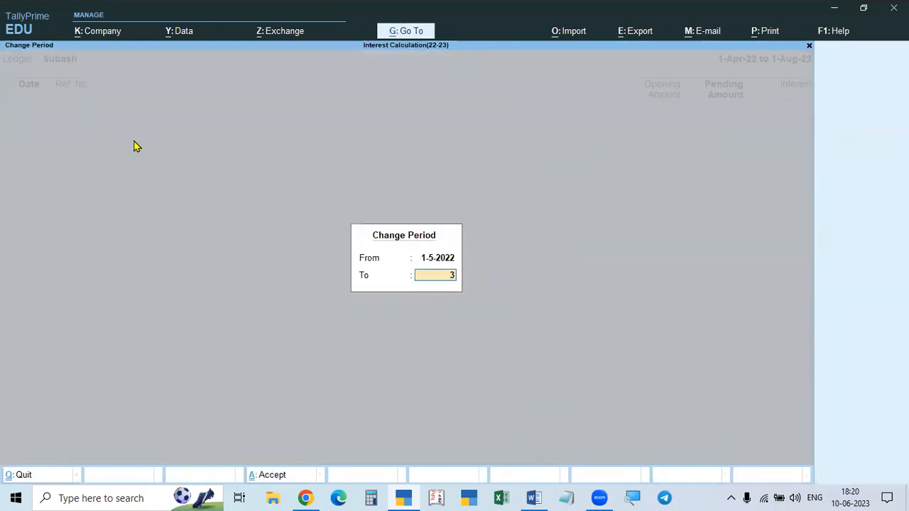
key(BackSpace)
key(BackSpace)
key(BackSpace)
key(BackSpace)
text(1)
key(BackSpace)
text(31-8)
key(Return)
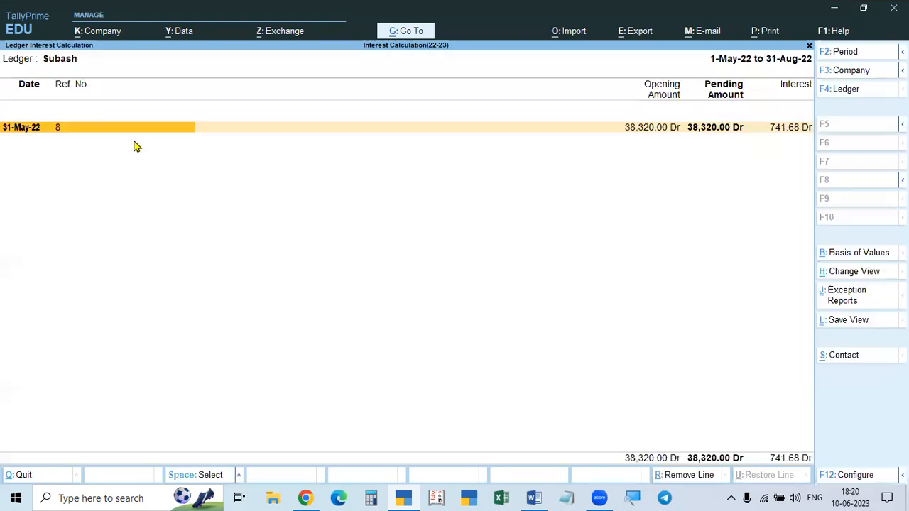
key(alt+F5)
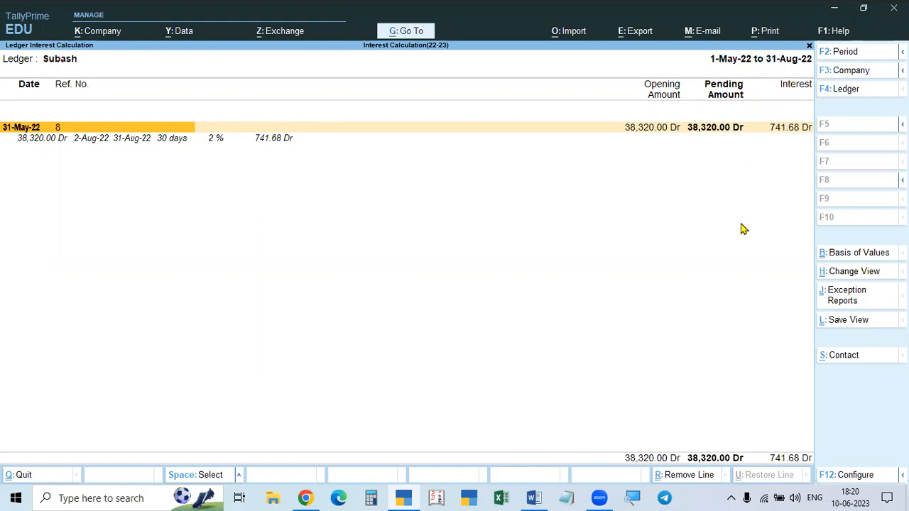
Check the customer's interest for 1-4-2022 to 31-3-2023, hide the breakdown, and return to the Gateway of Tally.
key(F2)
key(BackSpace)
text(1.4)
key(Return)
key(BackSpace)
text(31.)
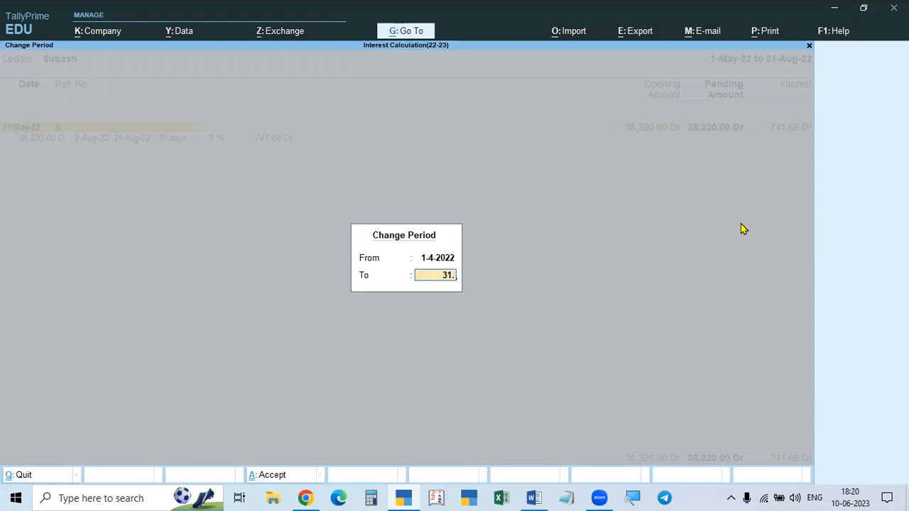
text(3)
key(Return)
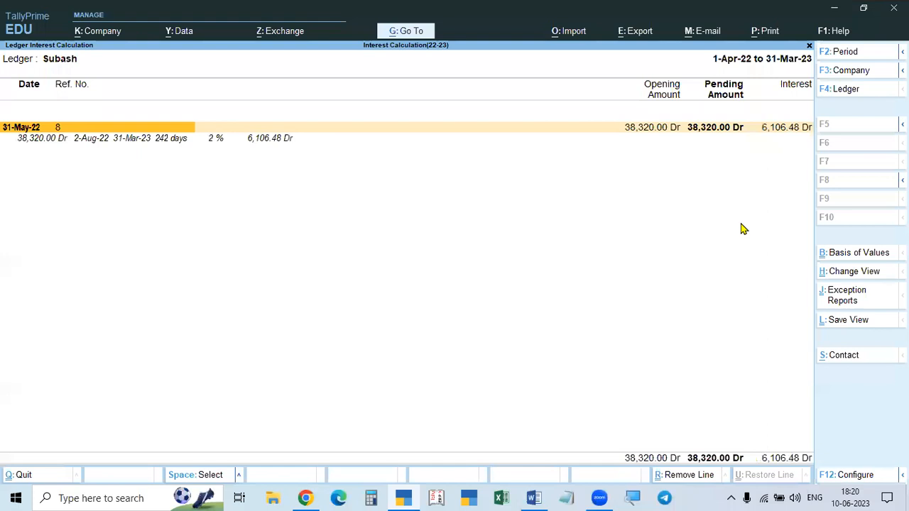
key(alt+F5)
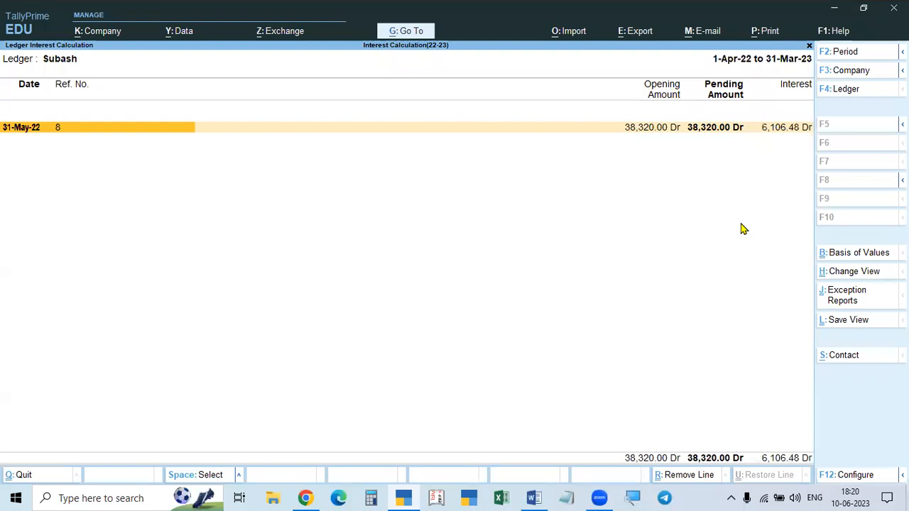
key(Escape)
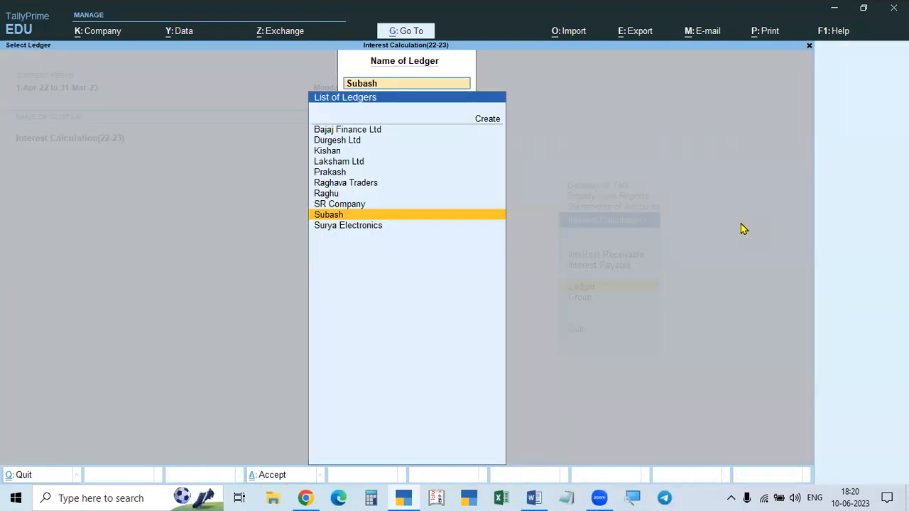
key(Escape)
key(Escape)
key(Escape)
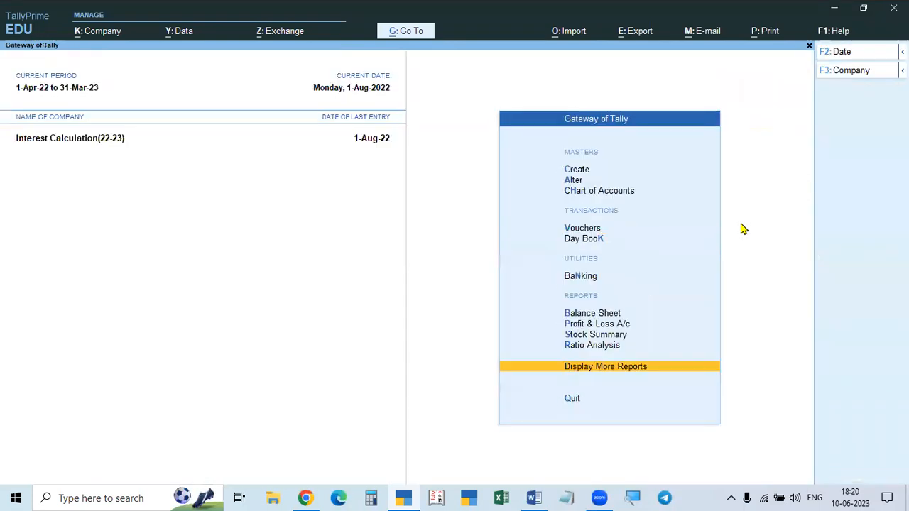
key(Escape)
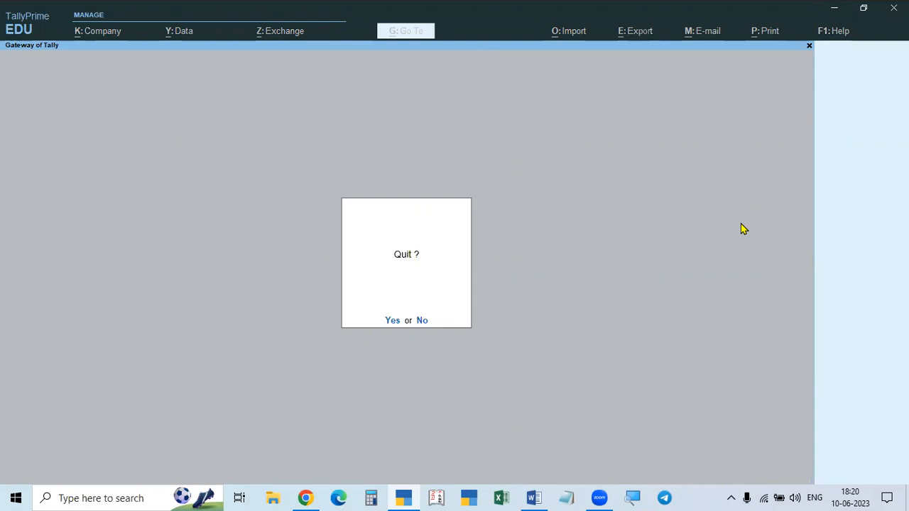
key(Escape)
key(Escape)
key(Escape)
key(Escape)
key(Escape)
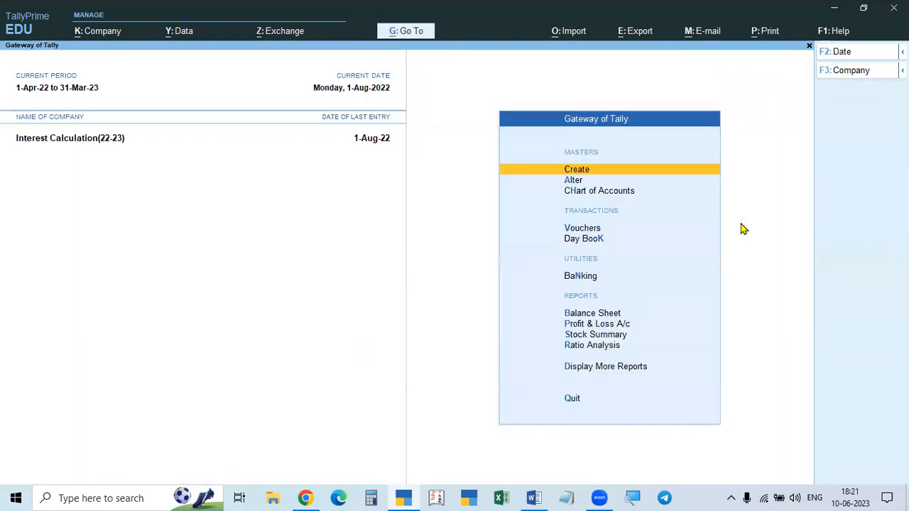
Start a new debit note voucher using the Simple Int Rec voucher class.
key(v)
key(alt+F5)
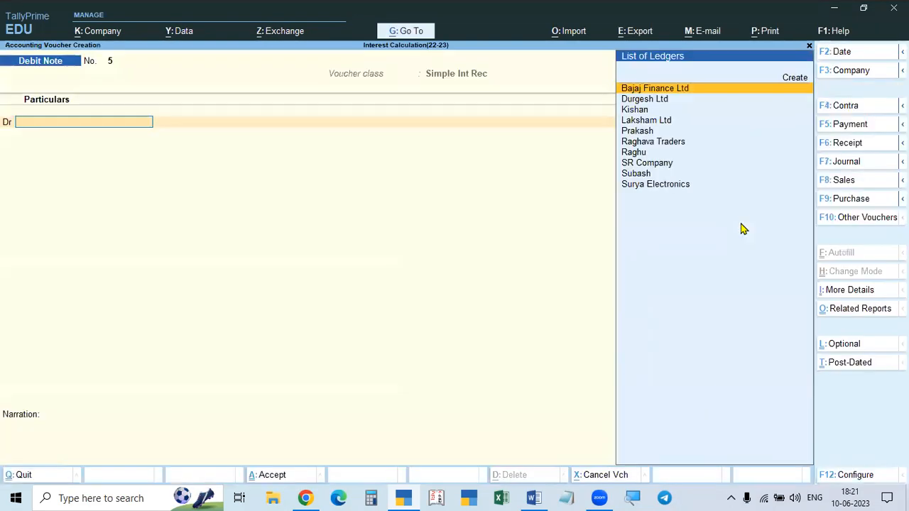
key(Escape)
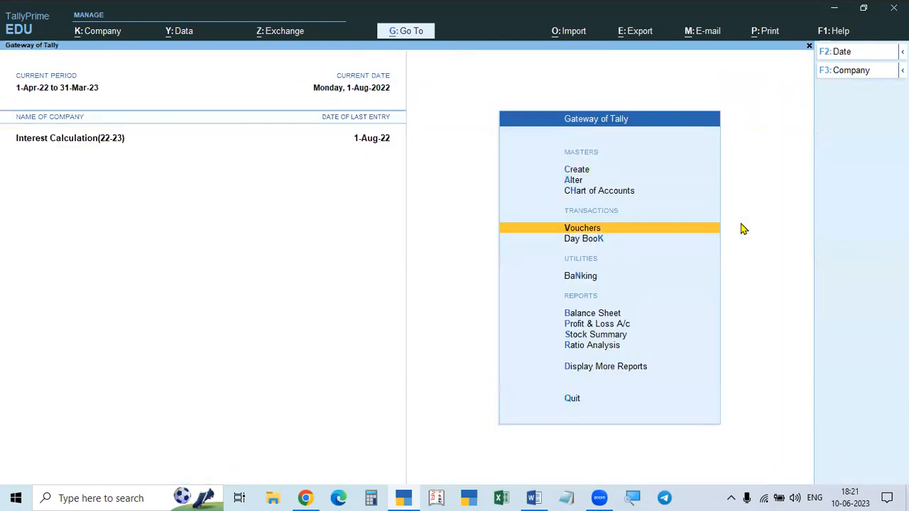
key(Return)
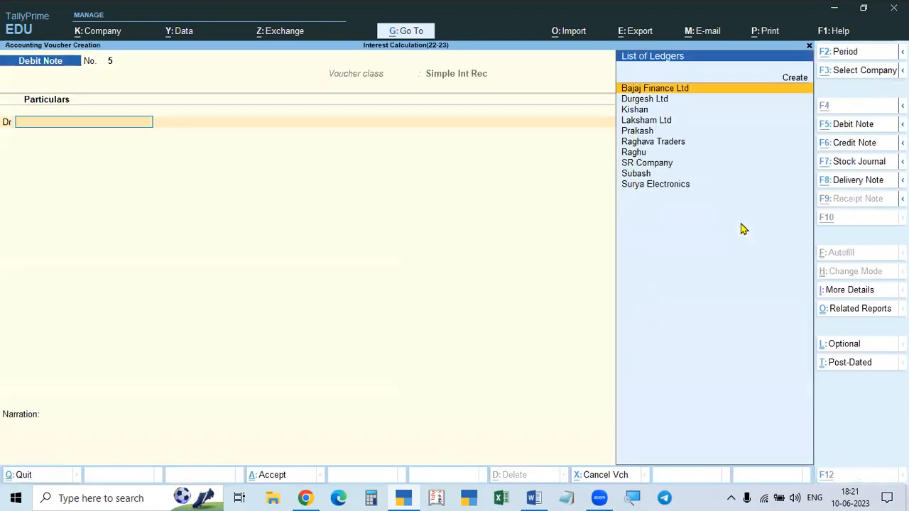
key(alt+F5)
key(Return)
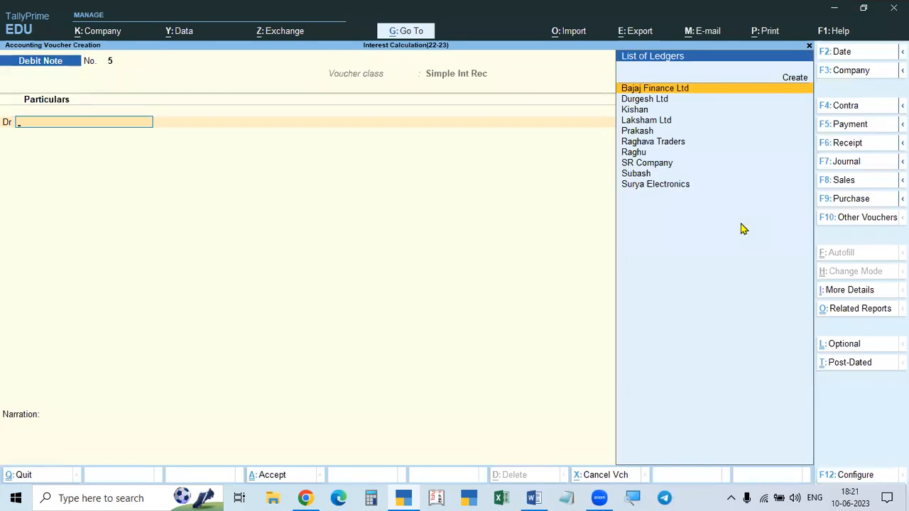
Set the debit note's voucher date to 1-Sep-22.
key(F2)
text(3)
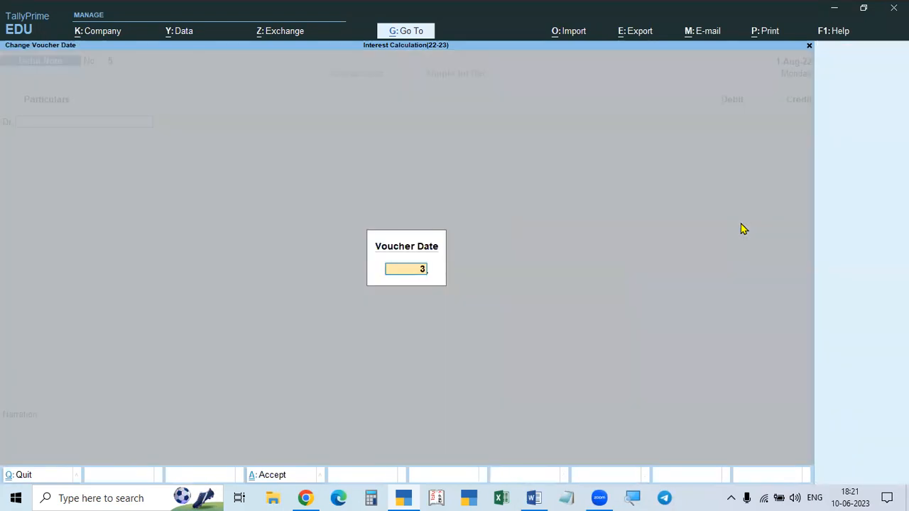
text(1.8)
key(BackSpace)
key(BackSpace)
key(BackSpace)
key(BackSpace)
text(1.9)
key(Return)
Debit the customer's ledger with the interest on bill 8 and accept the dispatch and party details without entries.
key(Down)
key(Down)
key(Down)
key(Down)
key(Down)
key(Down)
key(Down)
key(Down)
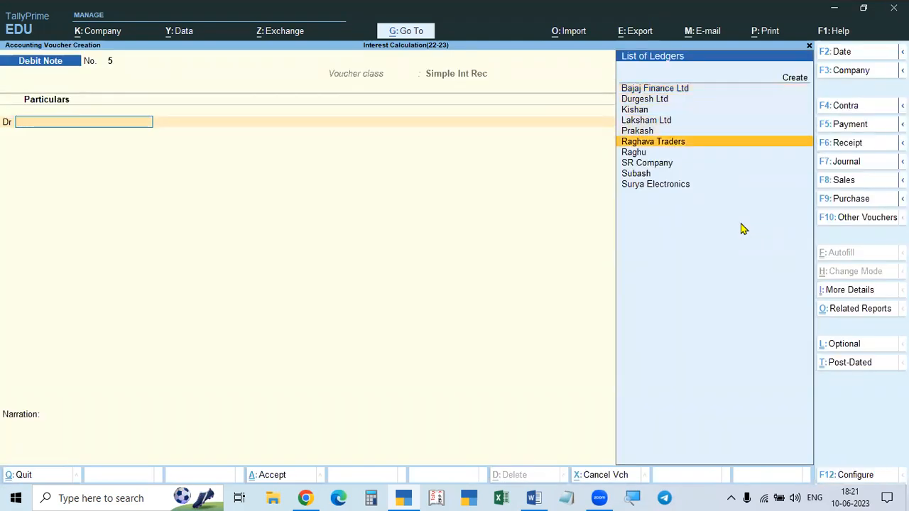
key(Return)
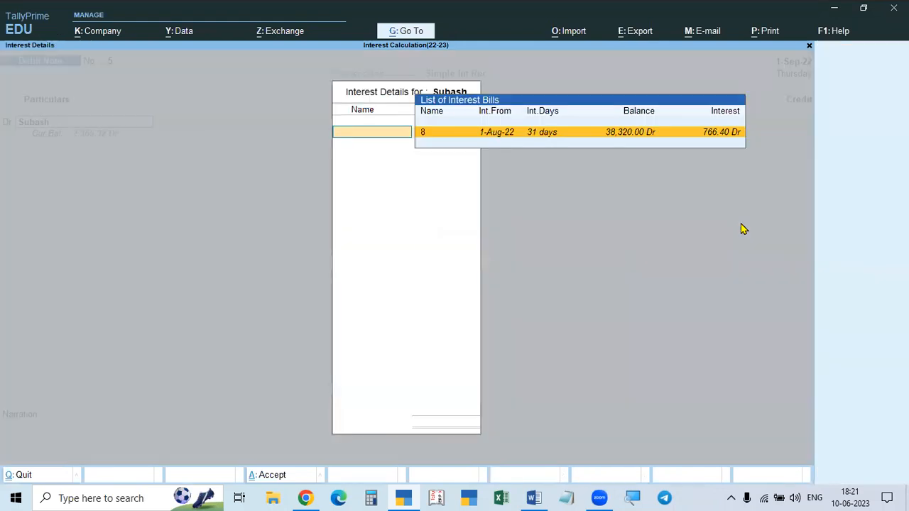
key(Return)
key(Return)
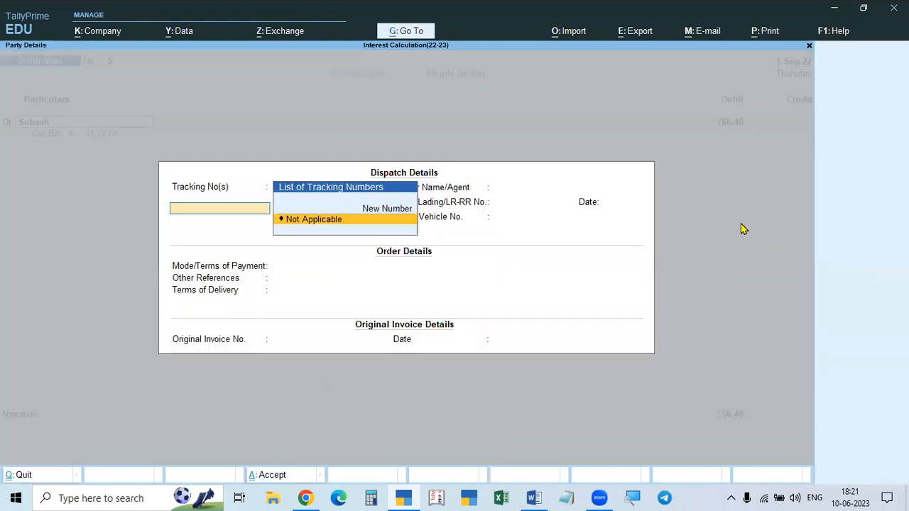
key(ctrl+a)
key(ctrl+a)
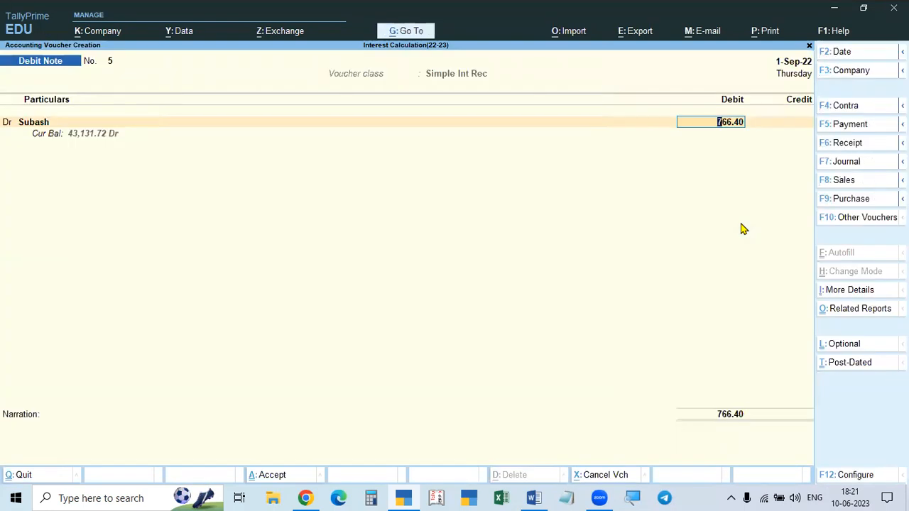
Allocate the interest to a new bill reference, keeping its interest parameters at 2% per Calendar Month on All Balances from 1-Sep-22.
key(Return)
key(Return)
key(Return)
key(Return)
key(Return)
key(Return)
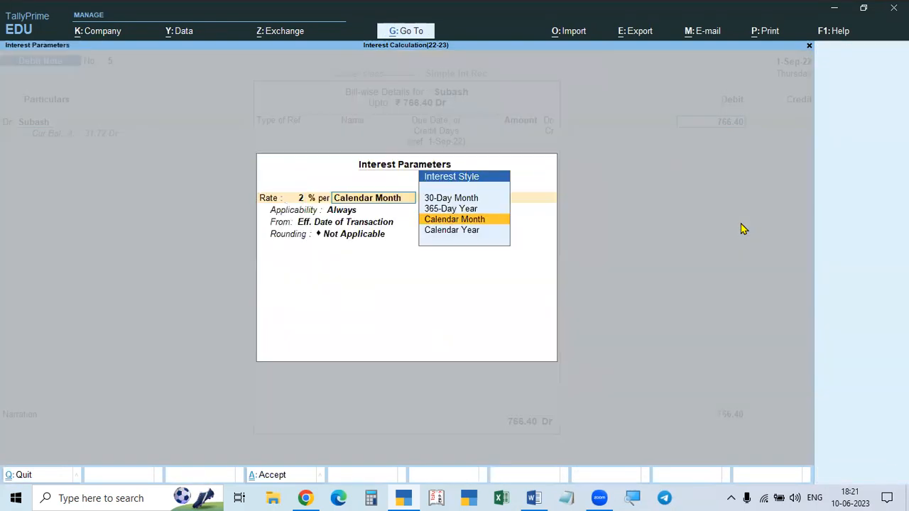
key(Return)
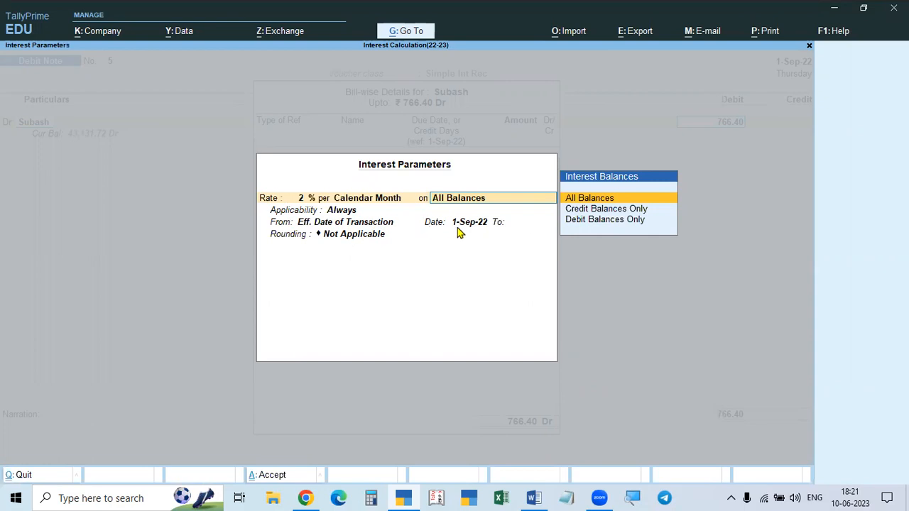
key(Return)
key(Return)
key(Return)
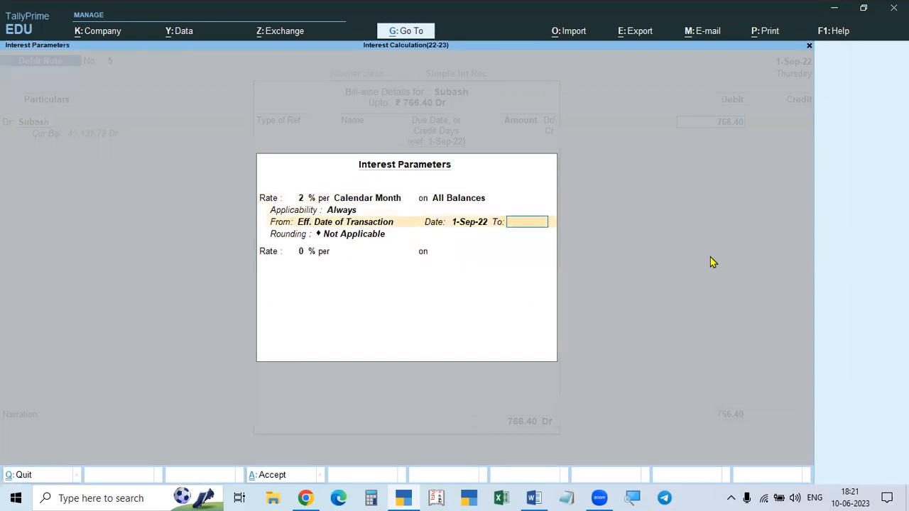
key(Return)
key(Return)
key(Return)
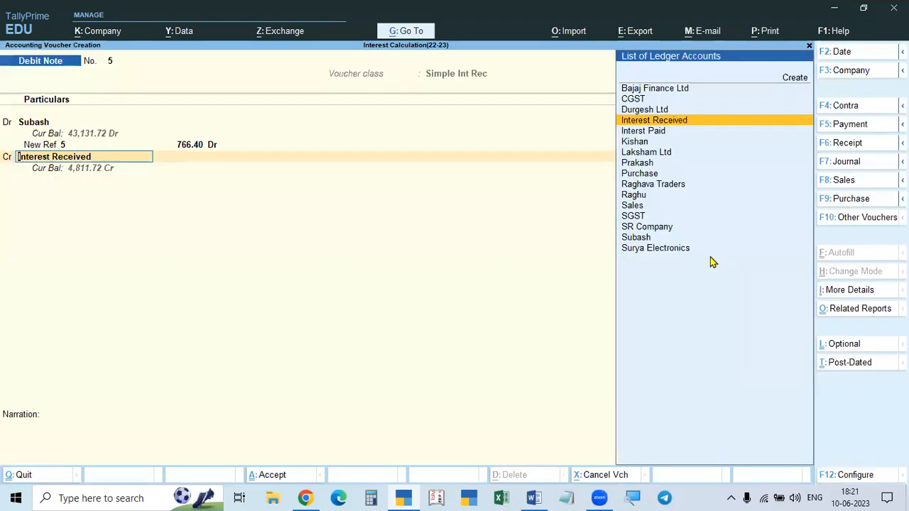
Credit the amount to Interest Received, save the debit note without a narration, and return to the Gateway of Tally.
key(Return)
key(Return)
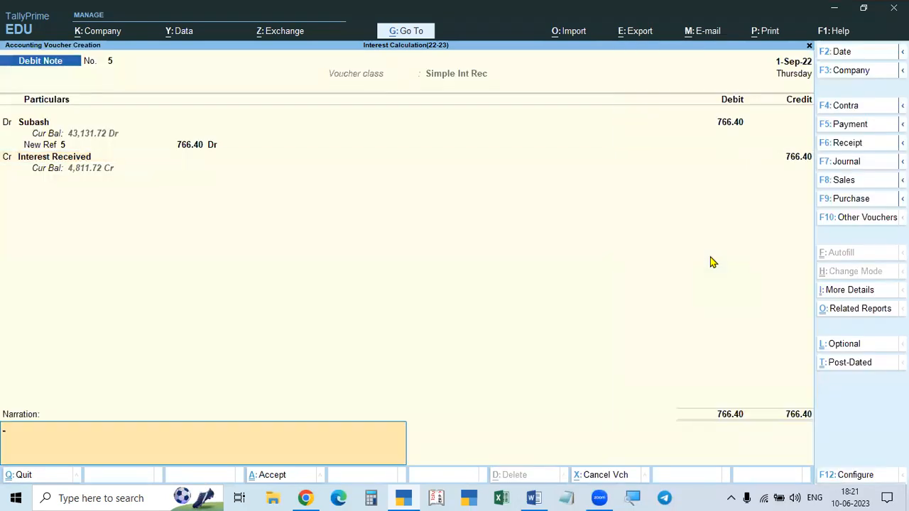
key(Return)
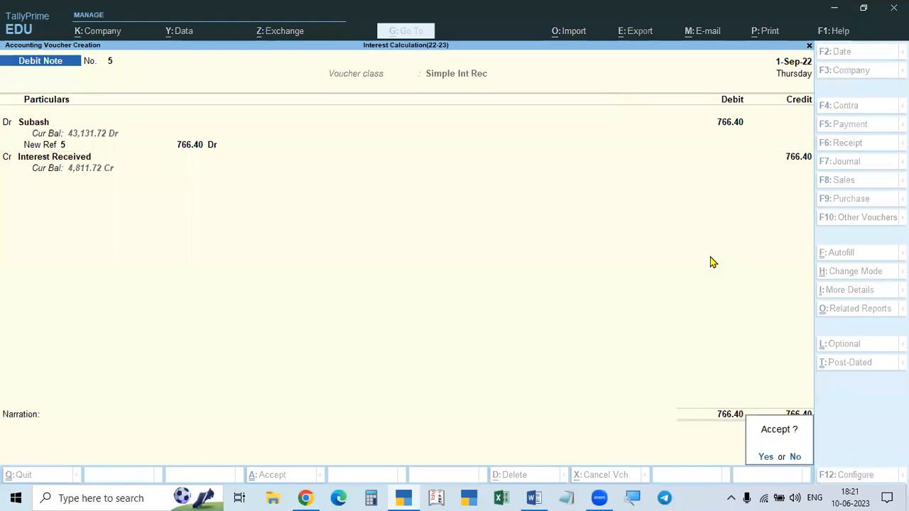
key(Return)
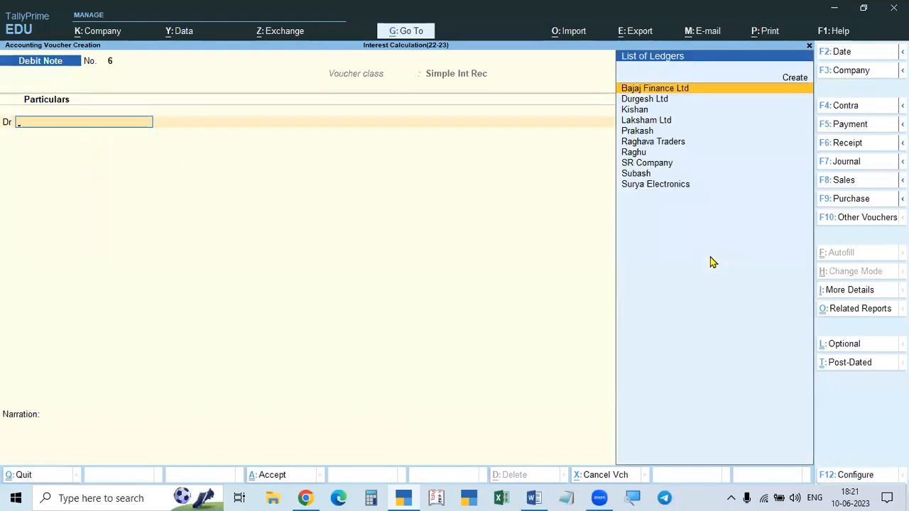
key(Escape)
key(Return)
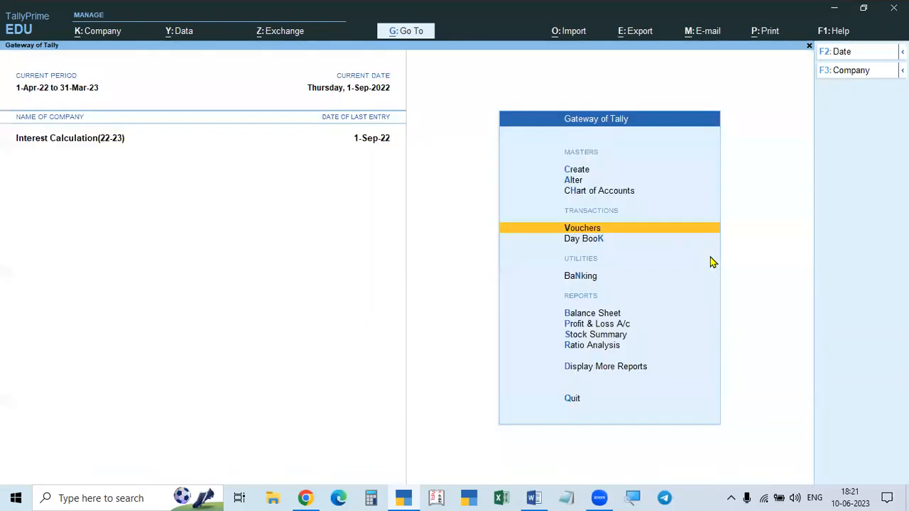
key(Escape)
key(Escape)
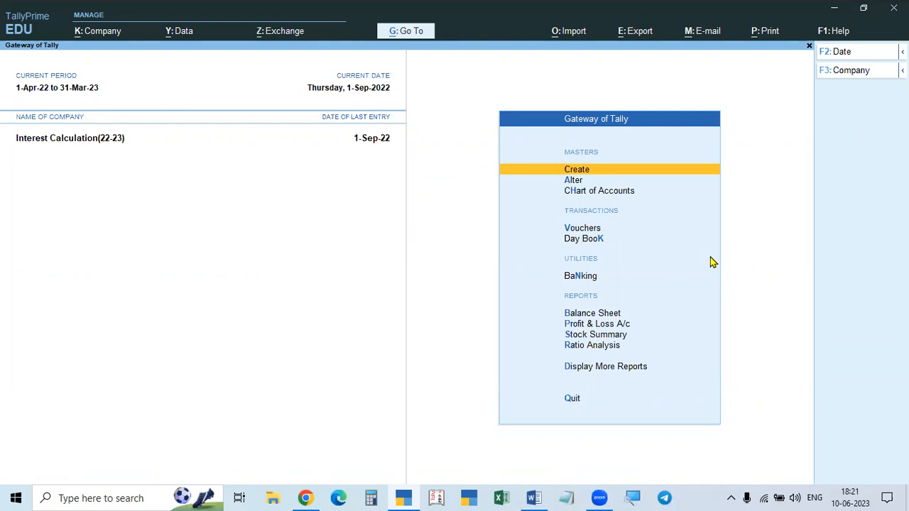
key(Escape)
key(Escape)
Open the customer's ledger master for alteration.
key(Down)
key(Return)
key(Down)
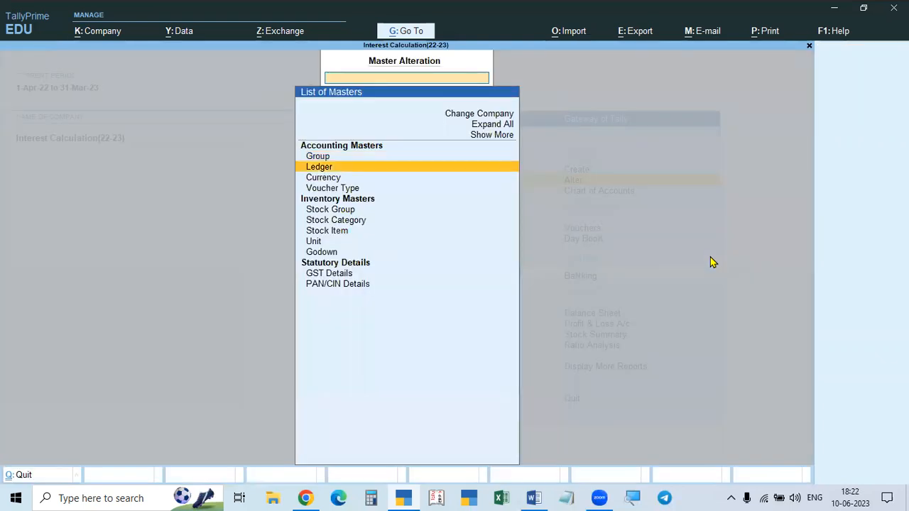
key(Return)
key(Down)
key(Down)
key(Down)
key(Down)
key(Down)
key(Down)
key(Down)
key(Down)
key(Down)
key(Down)
key(Down)
key(Down)
key(Down)
key(Down)
key(Down)
key(Down)
key(Down)
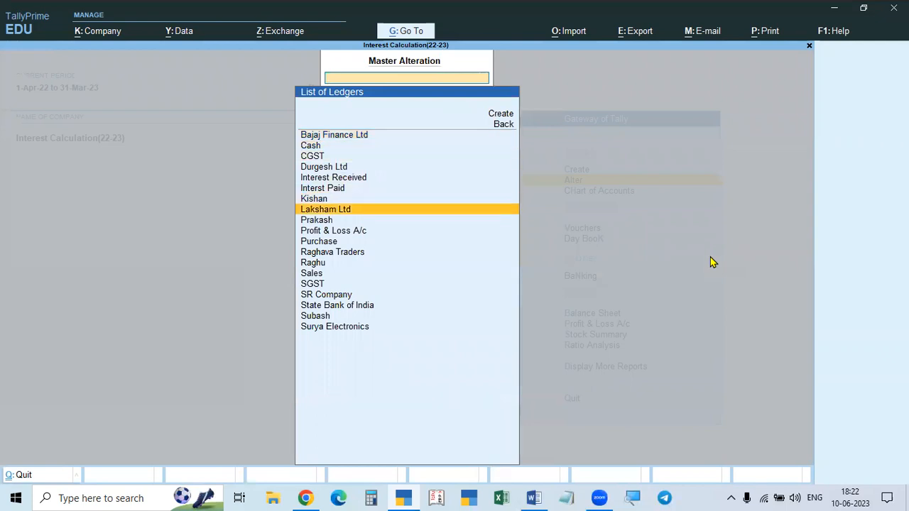
key(Return)
Open the interest parameters from the customer's ledger master.
key(Return)
key(Return)
key(Return)
key(Return)
key(Return)
key(Return)
key(Return)
key(Return)
key(BackSpace)
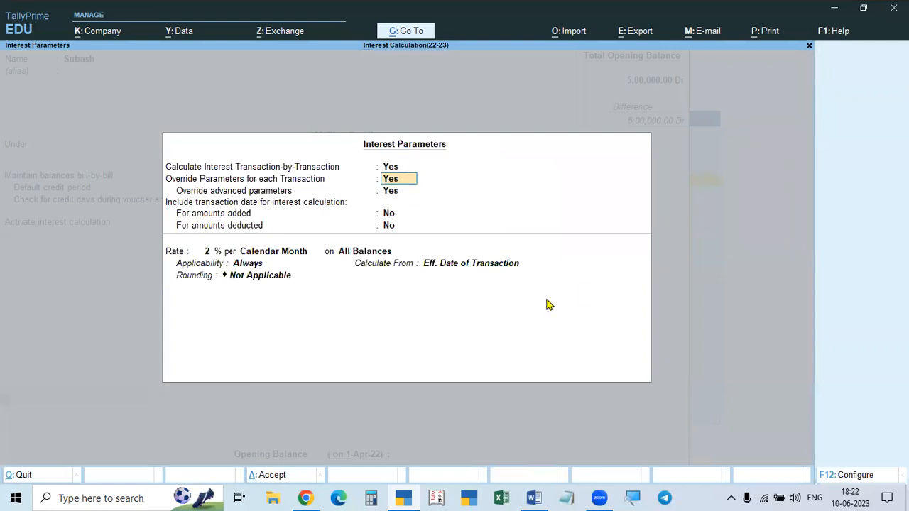
Examine the ledger's interest applicability and calculation start options, and leave the master without saving.
key(Return)
key(BackSpace)
key(Return)
key(Return)
key(Return)
key(Return)
key(Return)
key(Return)
key(Return)
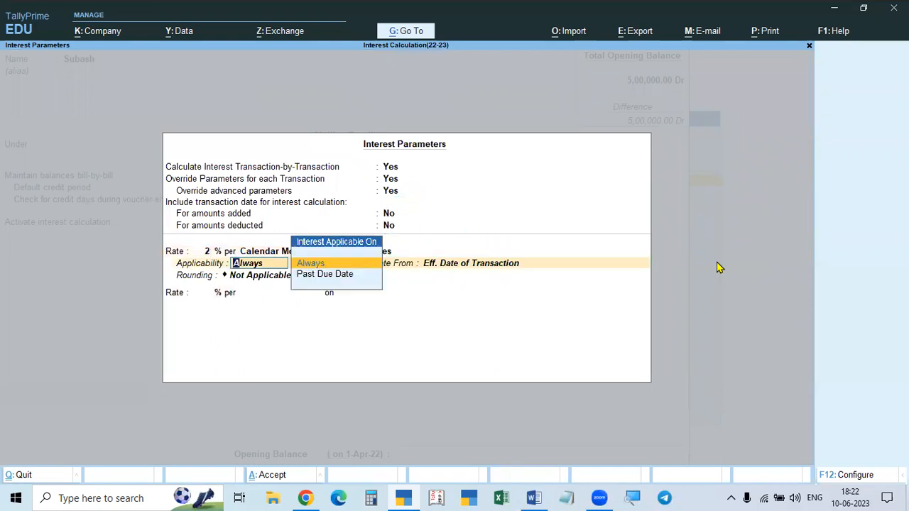
key(Return)
key(Up)
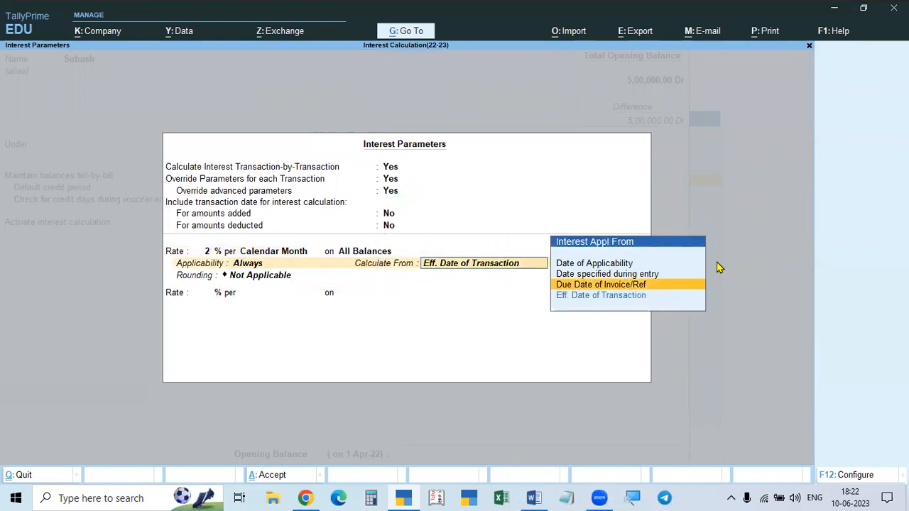
key(Up)
key(BackSpace)
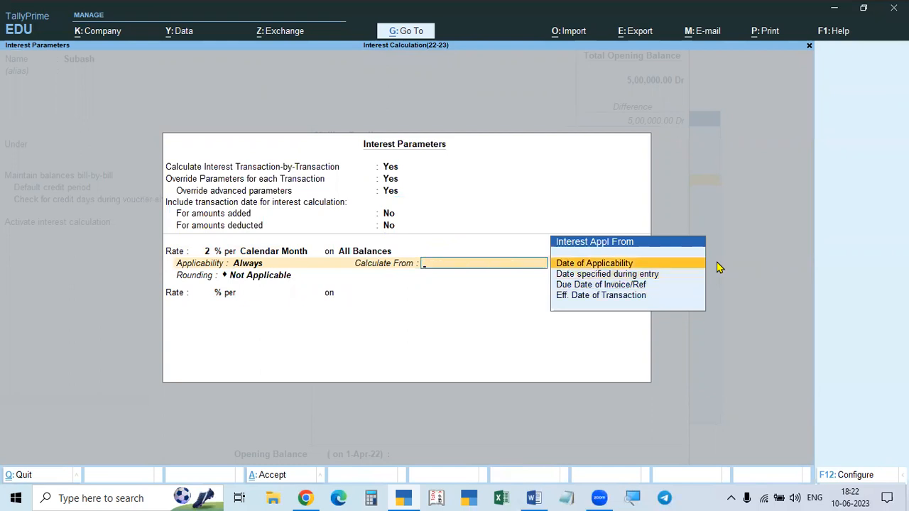
key(Escape)
key(Escape)
key(Up)
key(Escape)
Display the Interest Received ledger vouchers for 1-Apr-22 to 1-Sep-22.
text(ndalSi)
key(BackSpace)
text(Int)
key(Return)
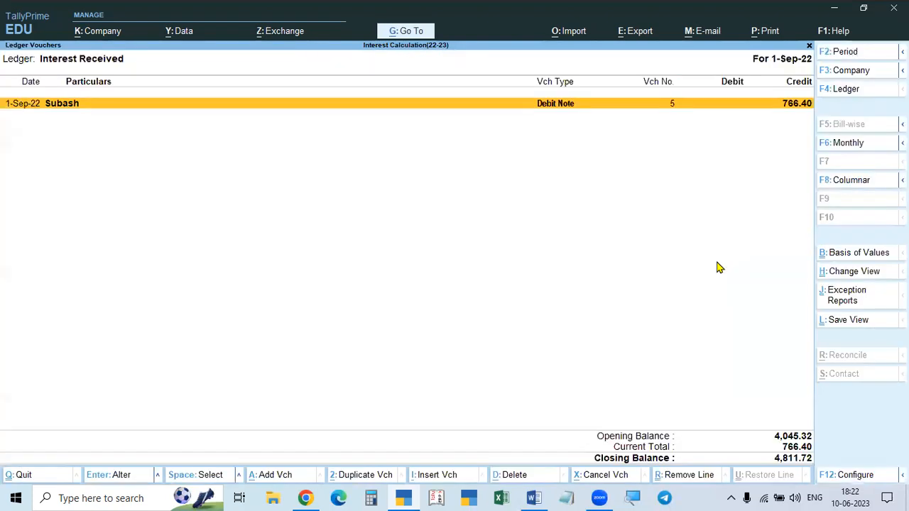
key(F2)
text(1-4)
key(Return)
key(Return)
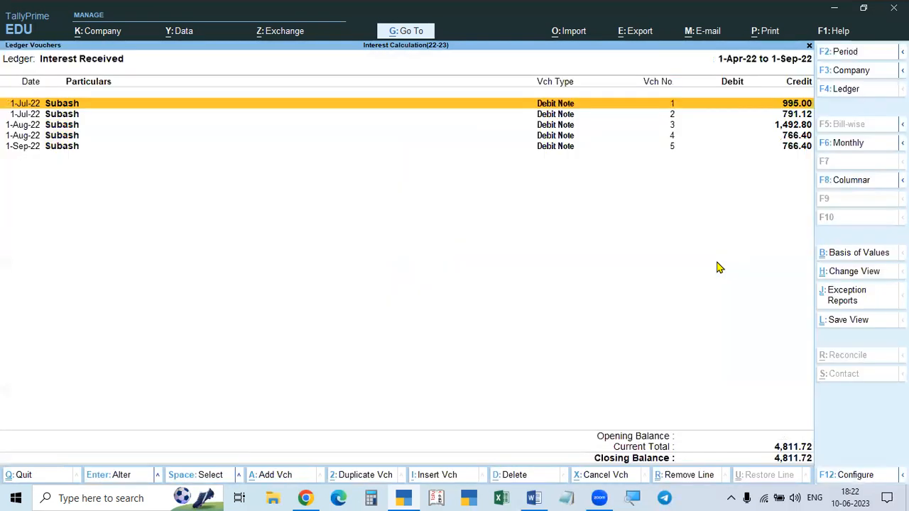
Examine the debit notes posted to Interest Received from July to September.
key(Down)
key(Down)
key(Down)
key(Up)
key(Up)
key(Up)
key(Down)
key(Down)
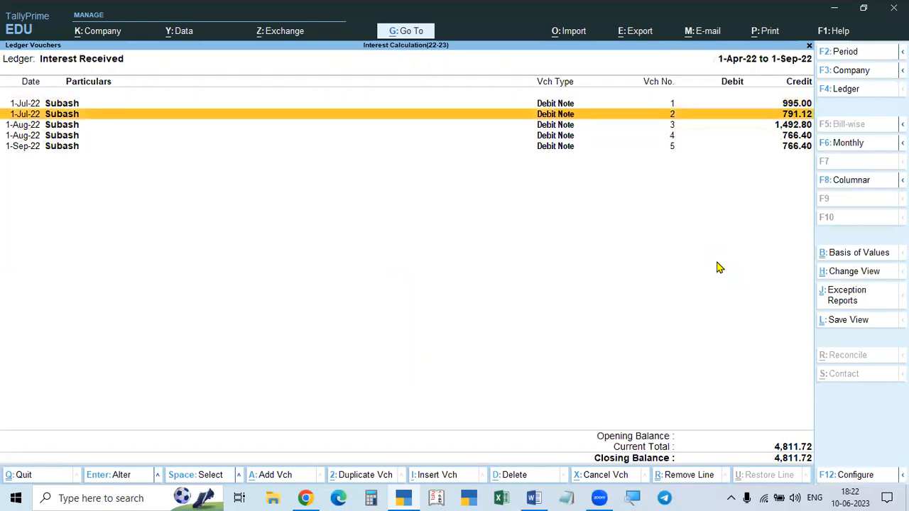
key(Down)
key(Down)
key(Up)
key(Up)
key(Up)
key(Up)
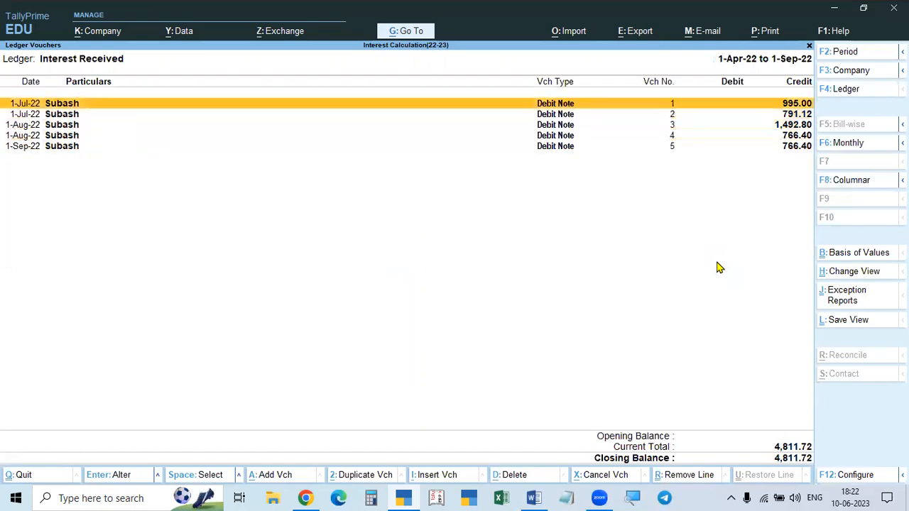
Delete all five debit notes from the Interest Received ledger and return to the Gateway of Tally.
key(alt+d)
key(y)
key(alt+d)
key(y)
key(alt+d)
key(y)
key(alt+d)
key(y)
key(alt+d)
key(y)
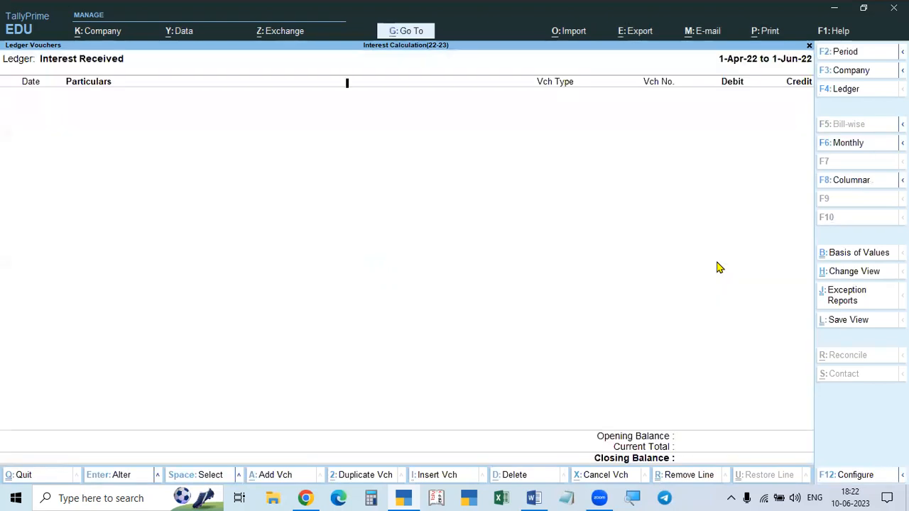
key(Escape)
key(Escape)
key(Escape)
key(Escape)
key(Escape)
key(Escape)
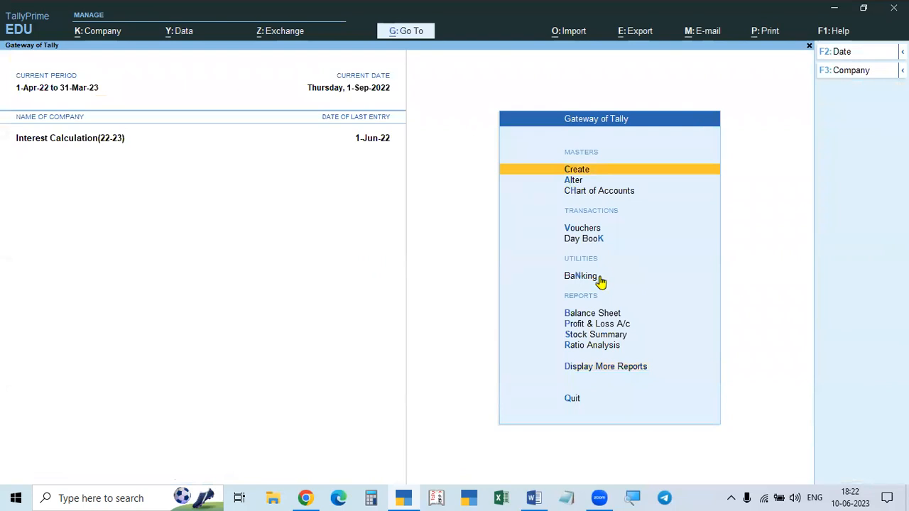
Open the Sales voucher type master for alteration.
click(573, 183)
key(Return)
key(Escape)
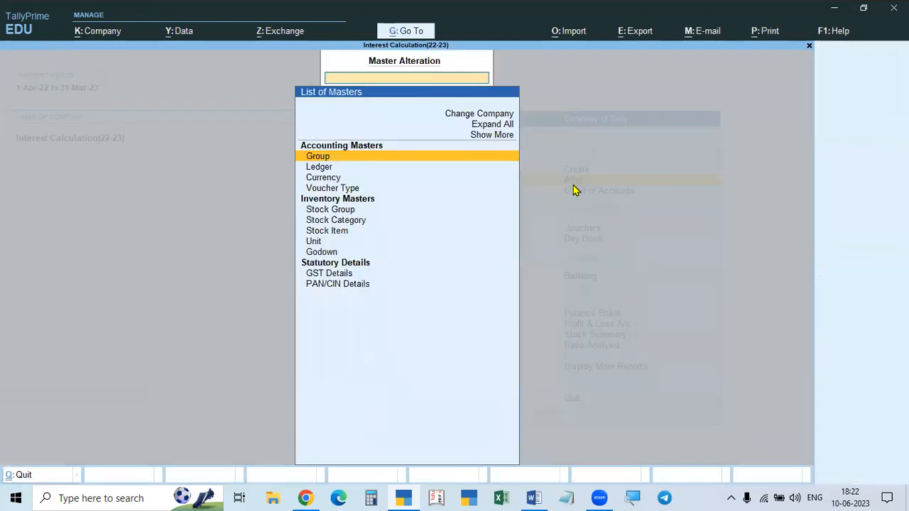
key(Down)
key(Down)
key(Down)
key(Return)
key(Down)
key(Down)
key(Down)
key(Down)
key(Down)
key(Down)
key(Down)
key(Down)
key(Down)
key(Down)
key(Down)
key(Down)
key(Down)
key(Down)
key(Down)
key(Down)
key(Down)
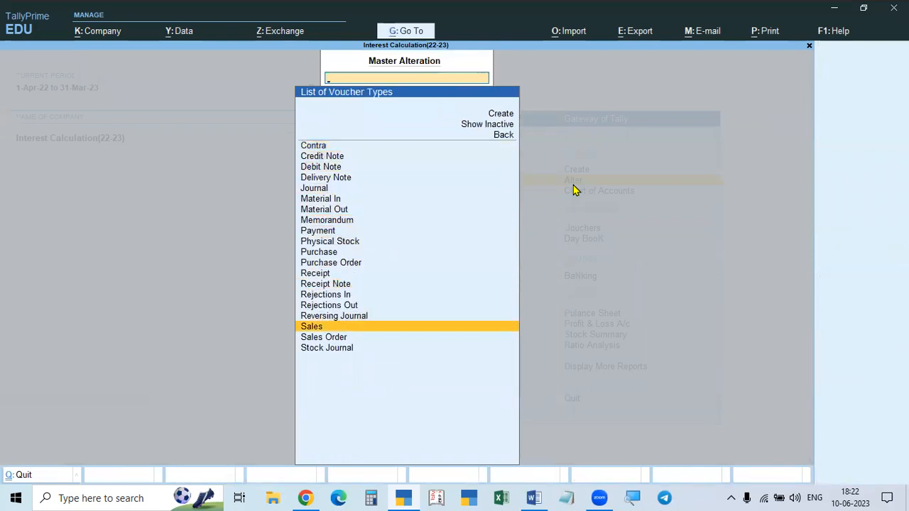
key(Return)
key(BackSpace)
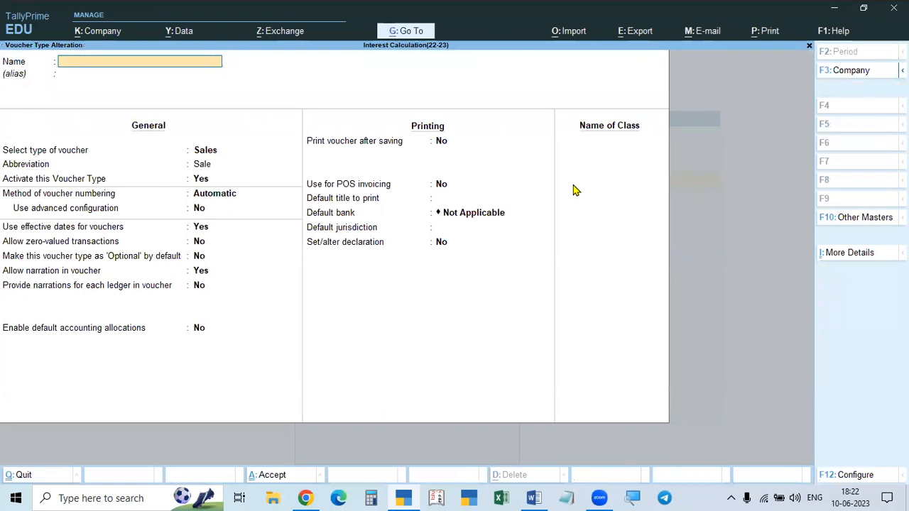
key(Escape)
key(Return)
key(Return)
Turn off effective dates for Sales vouchers, save the voucher type, and return to the Gateway of Tally.
click(201, 233)
text(n)
key(Return)
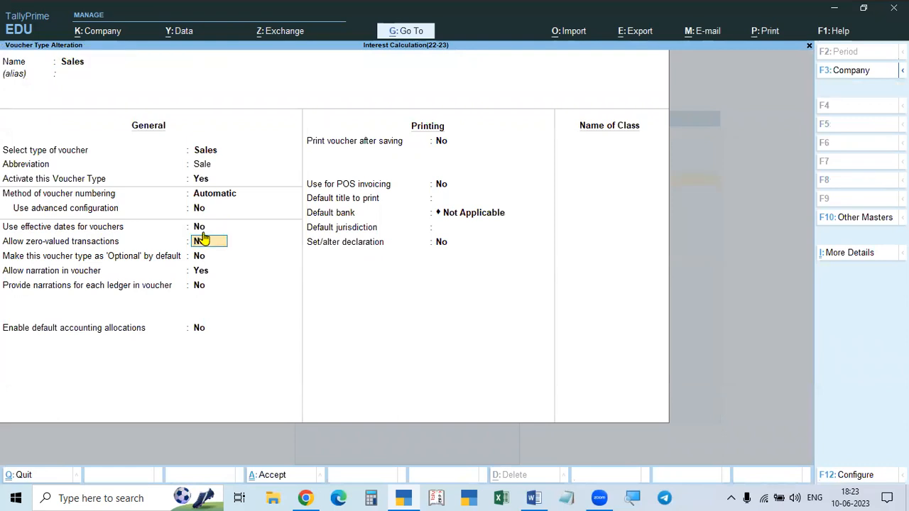
key(ctrl)
key(ctrl+a)
key(Escape)
key(Escape)
key(Up)
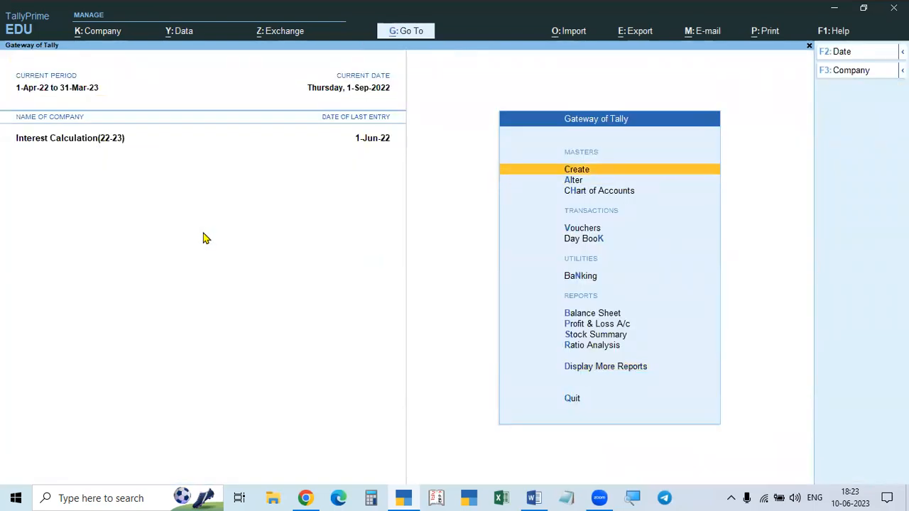
key(d)
key(a)
key(l)
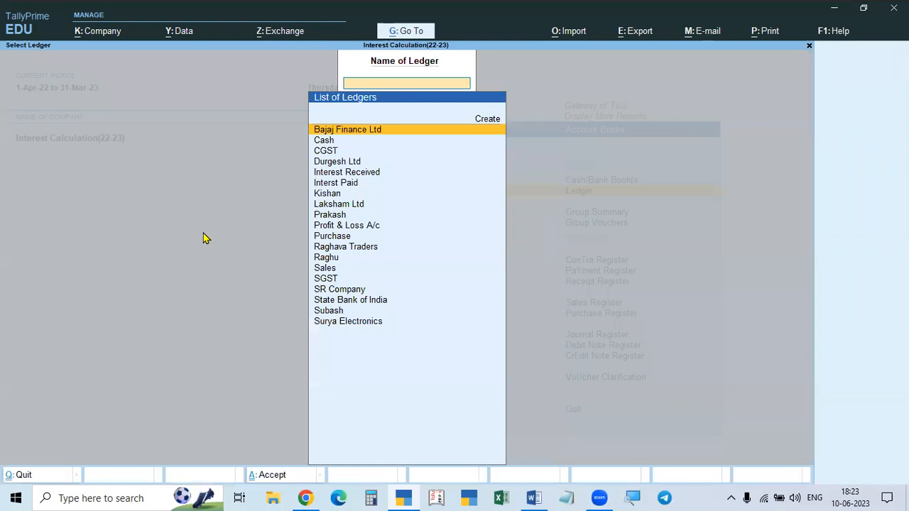
key(Escape)
key(Escape)
key(Escape)
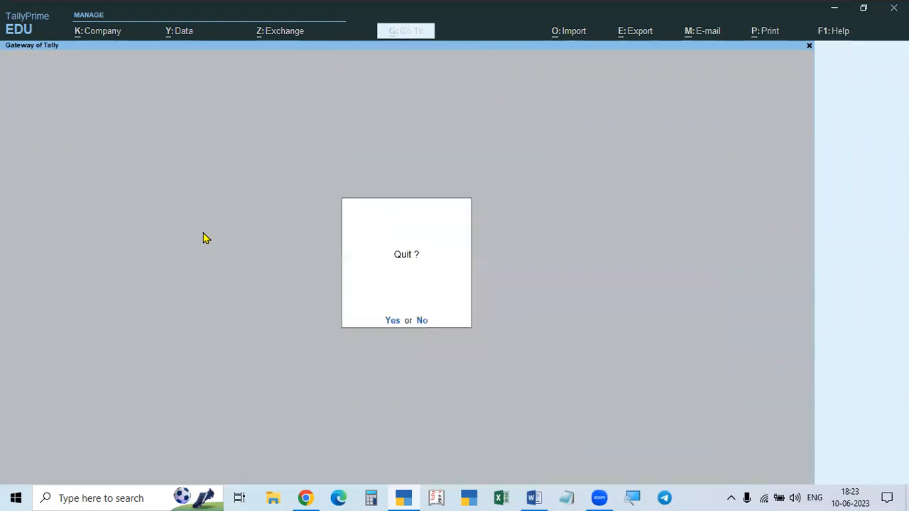
key(Escape)
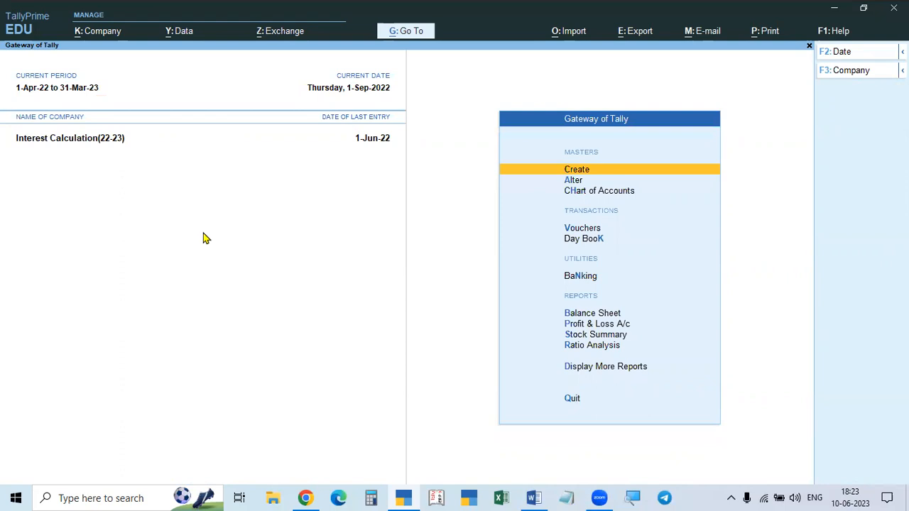
Display the Sales ledger vouchers for 1-Apr-22 to 1-Jun-22.
text(dalSal)
key(Return)
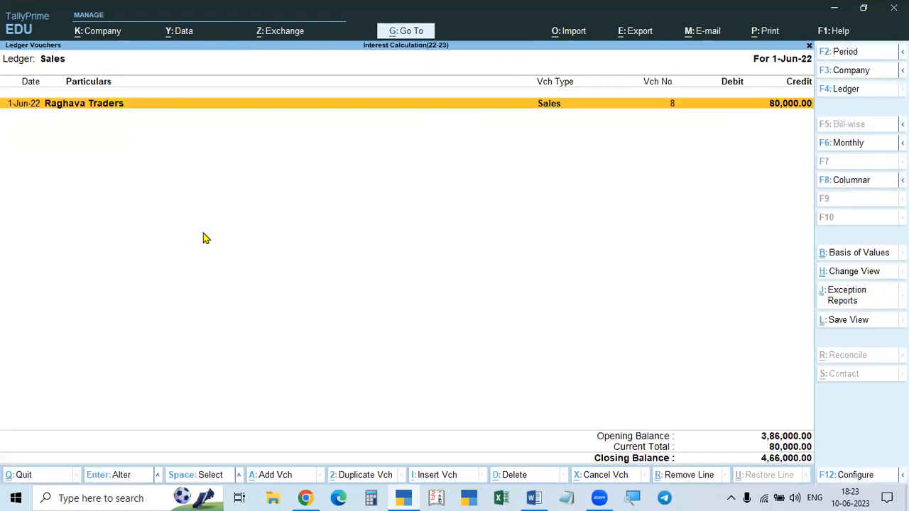
key(F2)
key(Return)
key(Return)
key(Down)
key(Down)
key(Down)
key(Down)
key(Down)
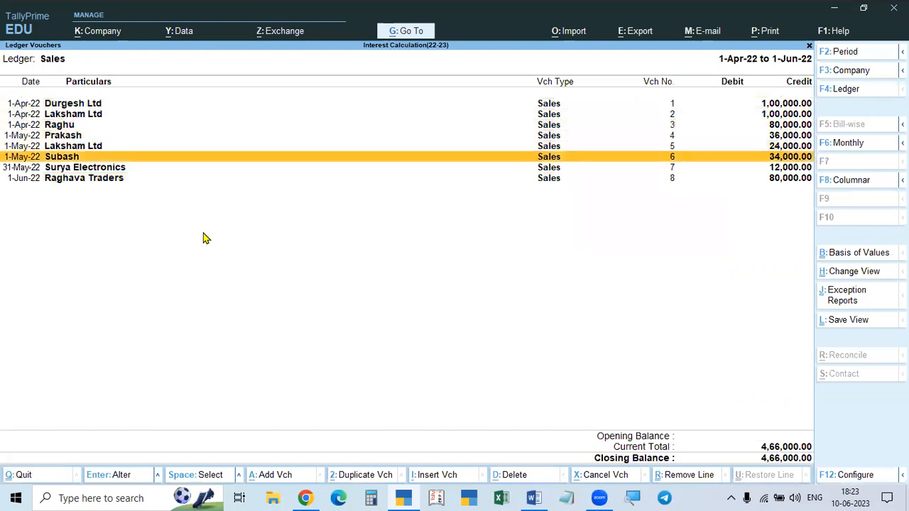
Review the customer's sales voucher of 1-May-22 and return to the Gateway of Tally.
key(Return)
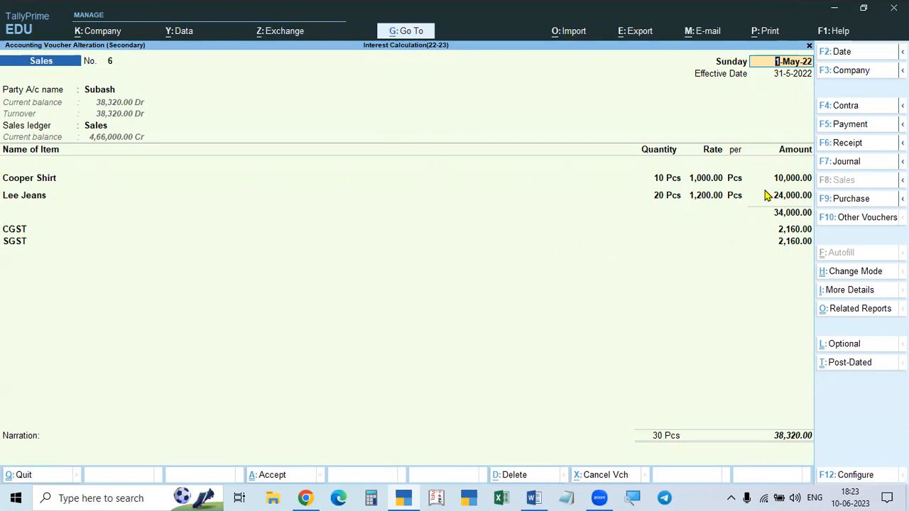
key(BackSpace)
key(Escape)
key(Escape)
key(Escape)
key(Escape)
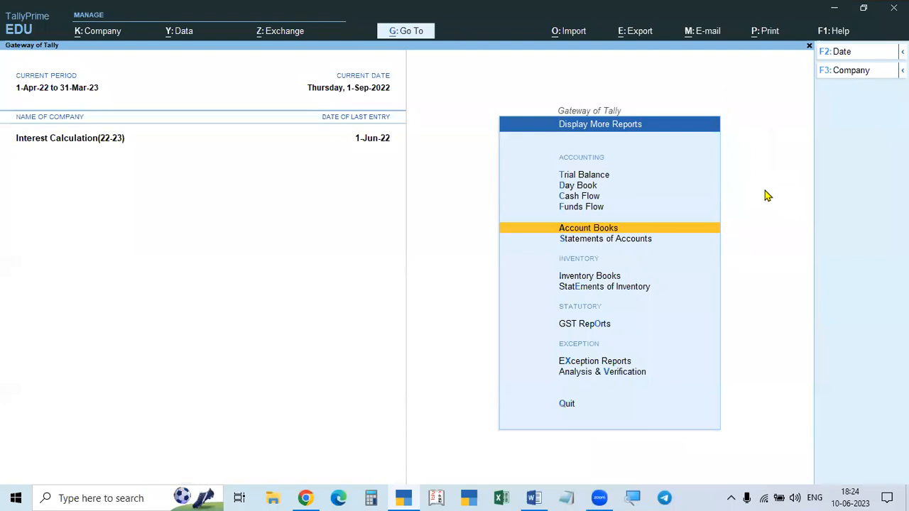
key(Escape)
key(Escape)
key(Escape)
Start a new sales voucher dated 2-May-22.
key(v)
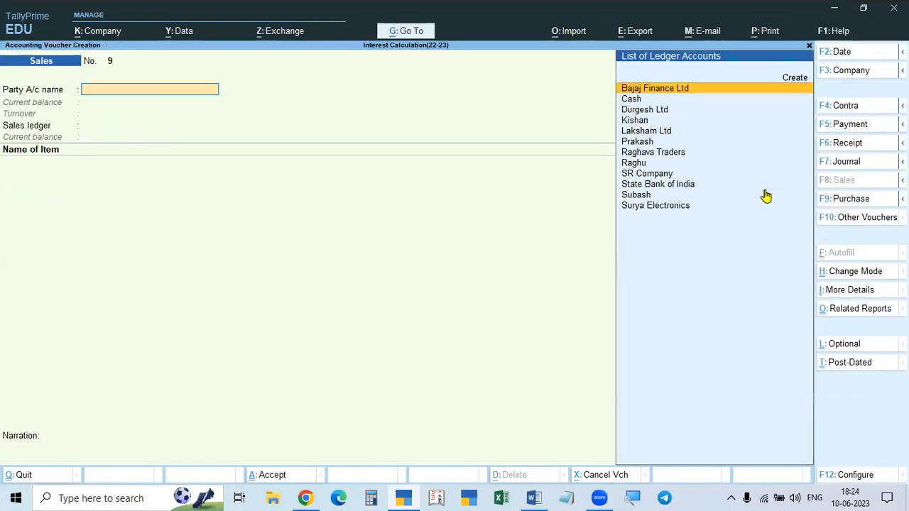
key(F2)
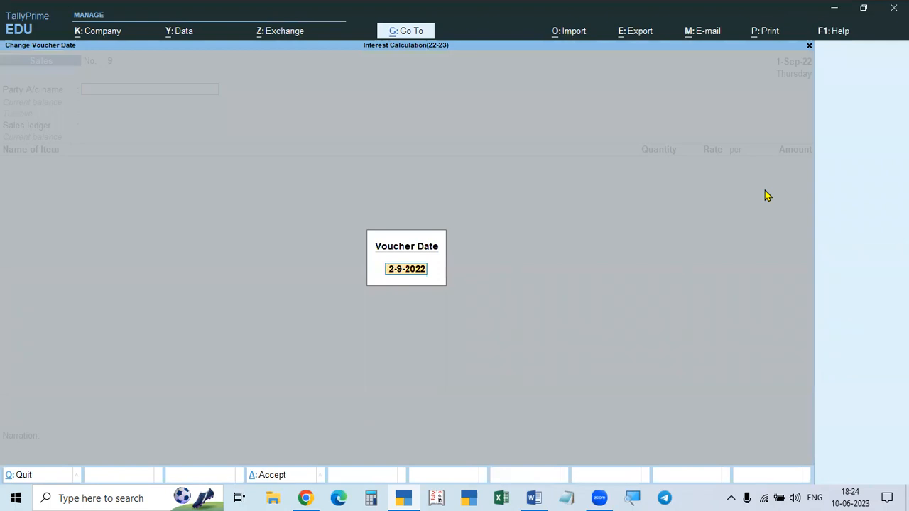
text(2.5)
key(Return)
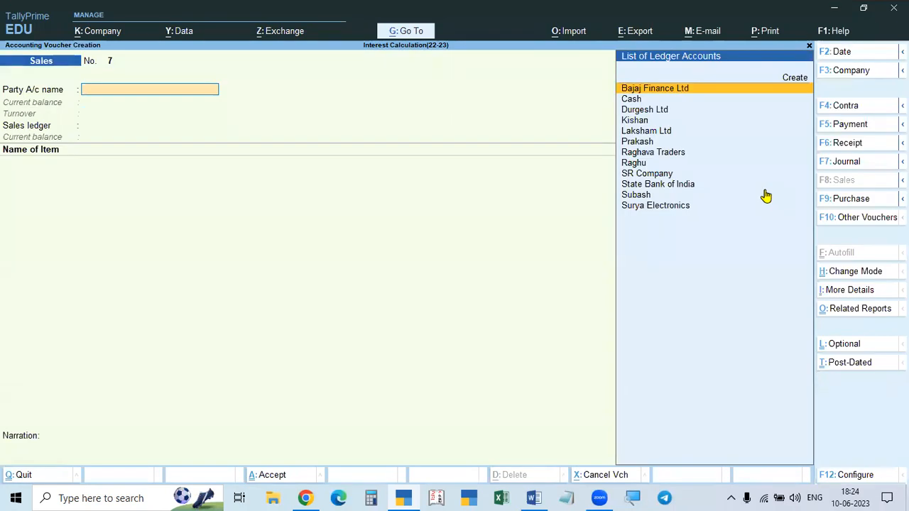
Select the customer as party and Sales as the sales ledger, accepting the party and tax classification details without changes.
key(Down)
key(Down)
key(Down)
key(Down)
key(Down)
key(Down)
key(Down)
key(Down)
key(Down)
key(Down)
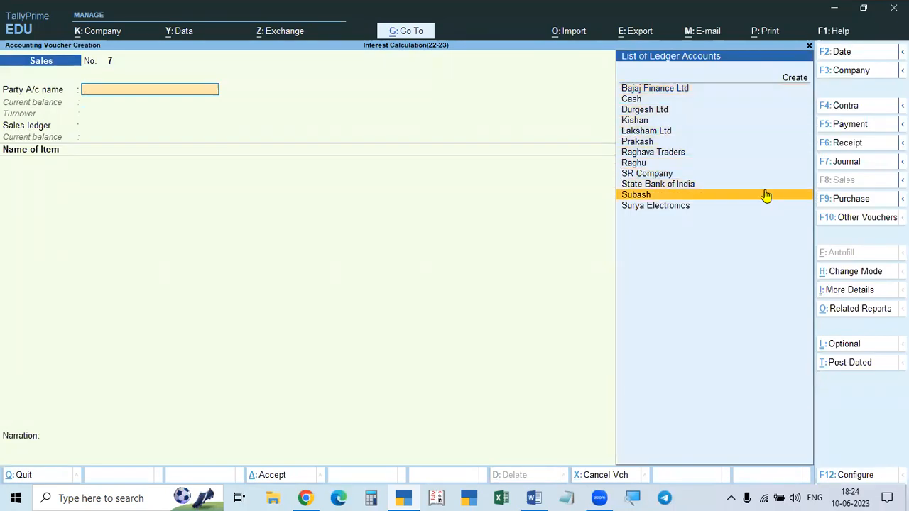
key(Return)
key(ctrl+a)
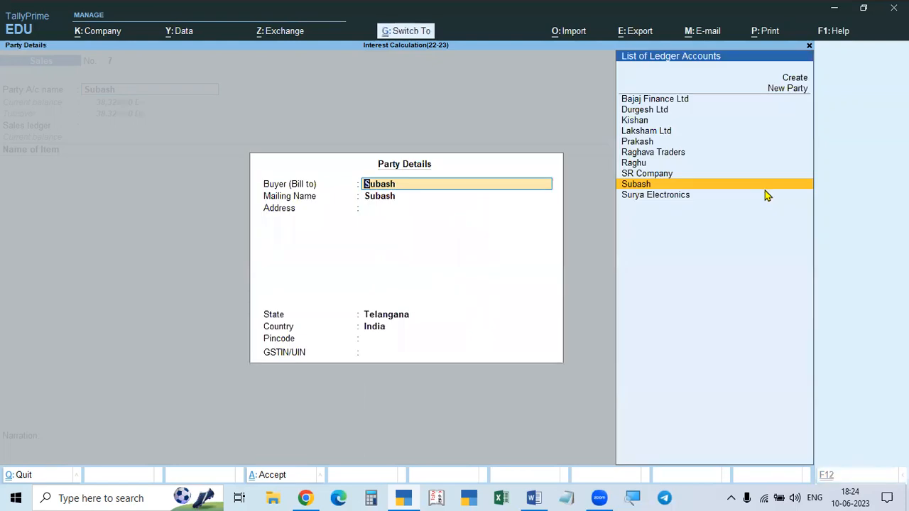
key(ctrl+a)
key(Return)
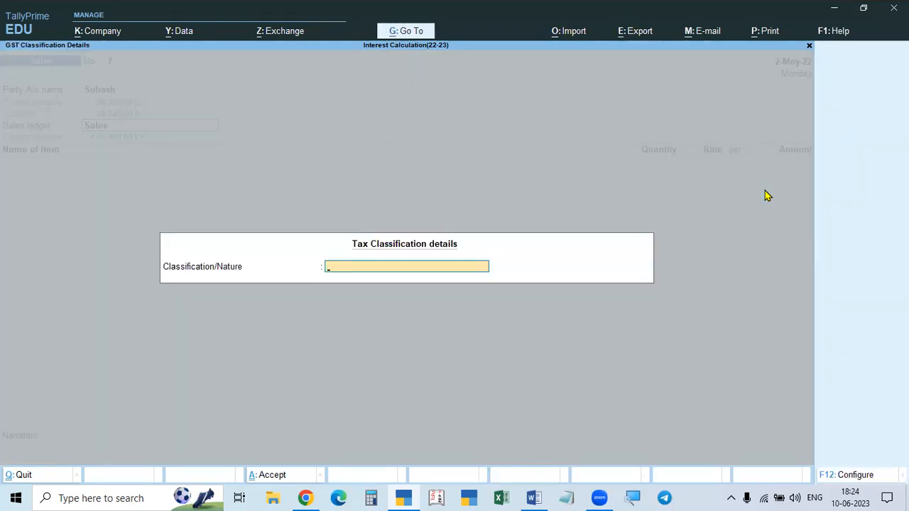
key(Return)
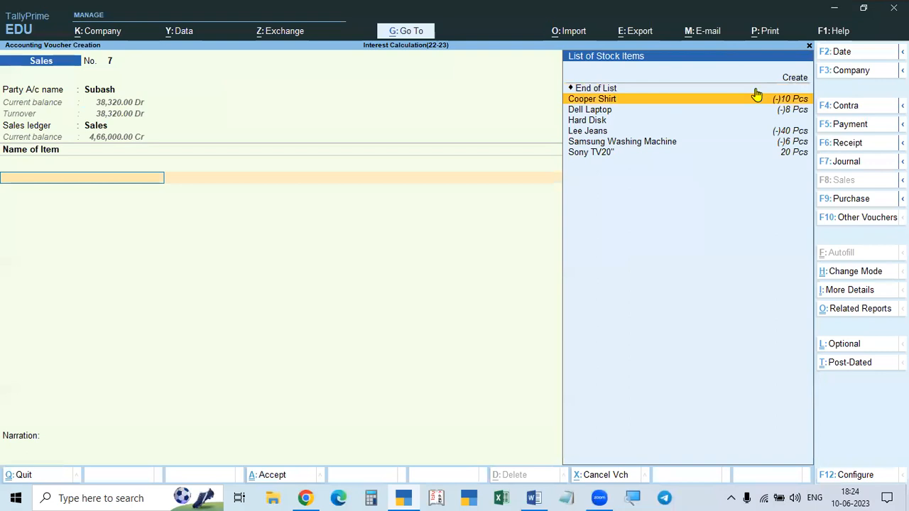
Add 10 Pcs of Cooper Shirt at a rate of 1,500 to the sales voucher.
key(Return)
key(Return)
text(10)
key(Return)
key(Return)
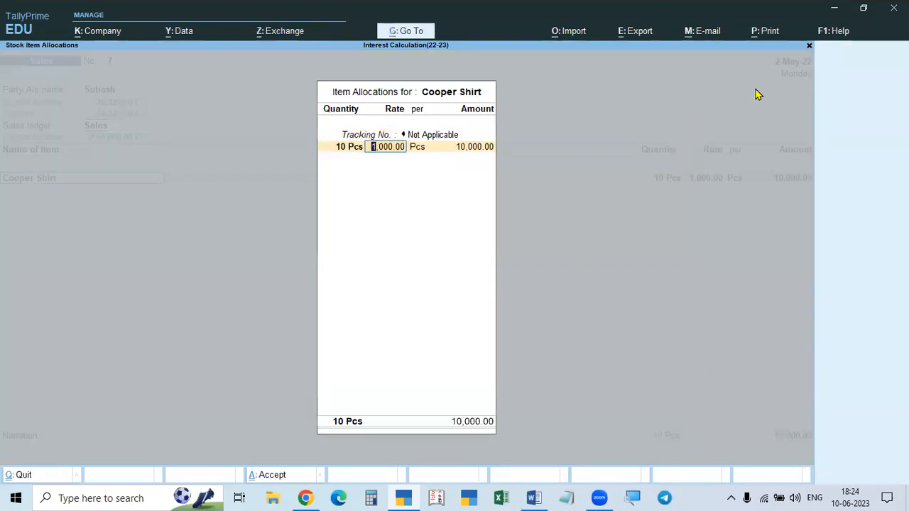
key(BackSpace)
text(1,500)
key(Return)
key(Return)
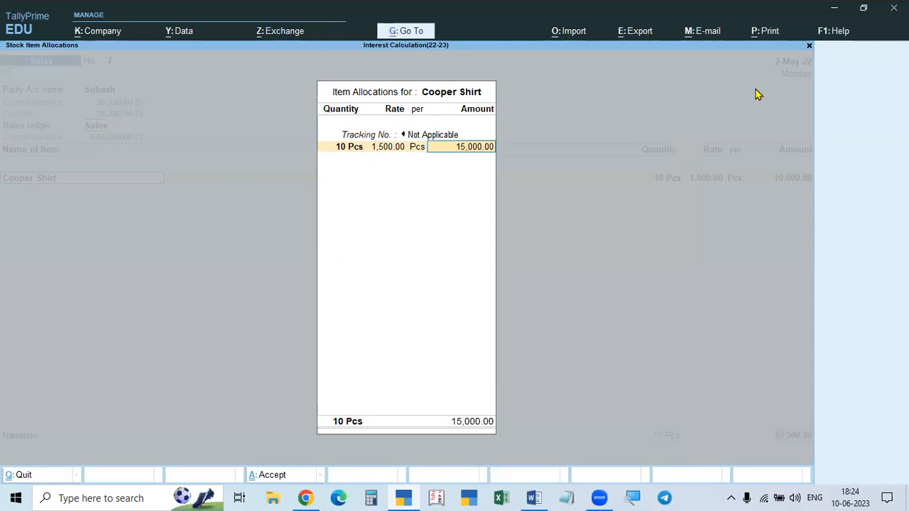
key(Return)
key(Return)
key(Return)
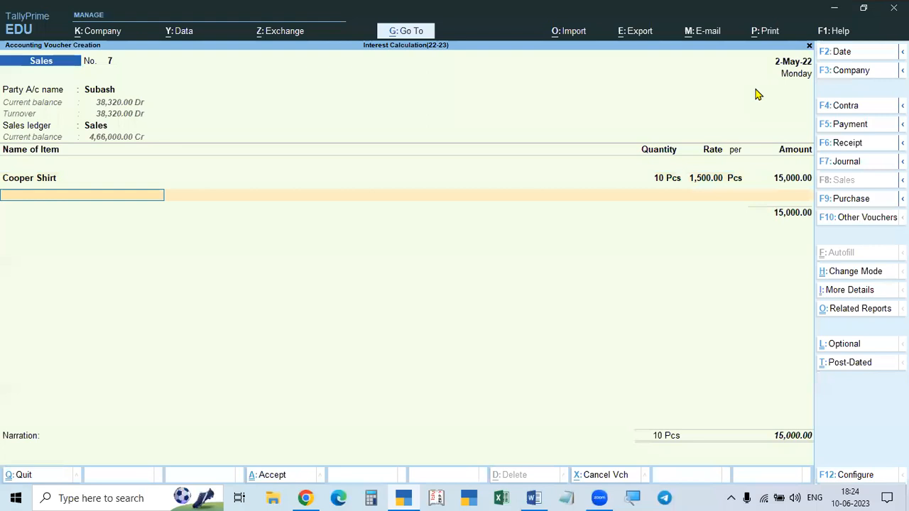
Add 30 Pcs of Lee Jeans at a rate of 1,500 to the sales voucher.
key(Down)
key(Down)
key(Down)
key(Down)
key(Down)
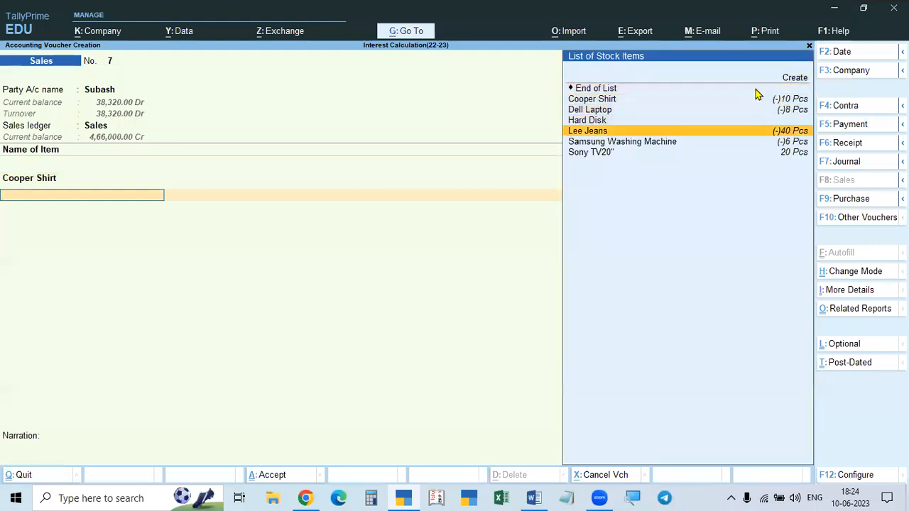
key(Return)
key(Return)
text(30)
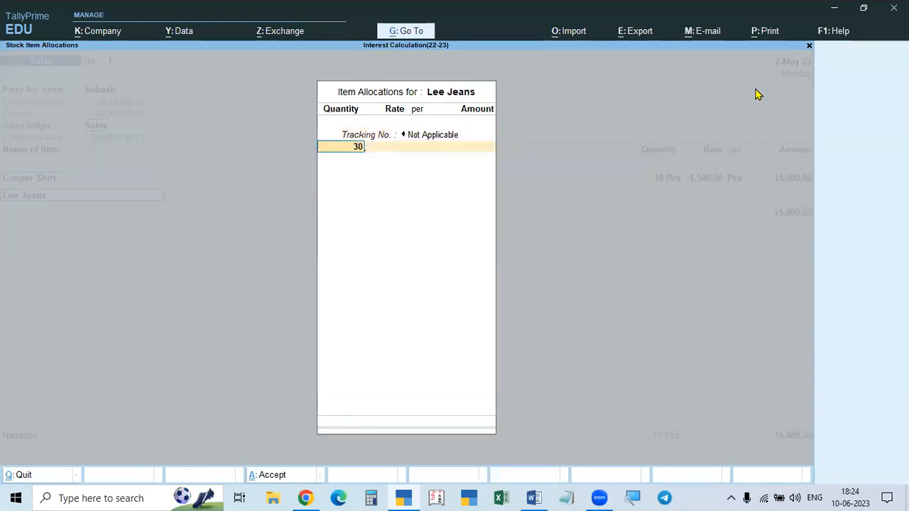
key(Return)
key(Return)
text(500)
key(Return)
key(BackSpace)
text(1,500)
key(Return)
key(Return)
key(Return)
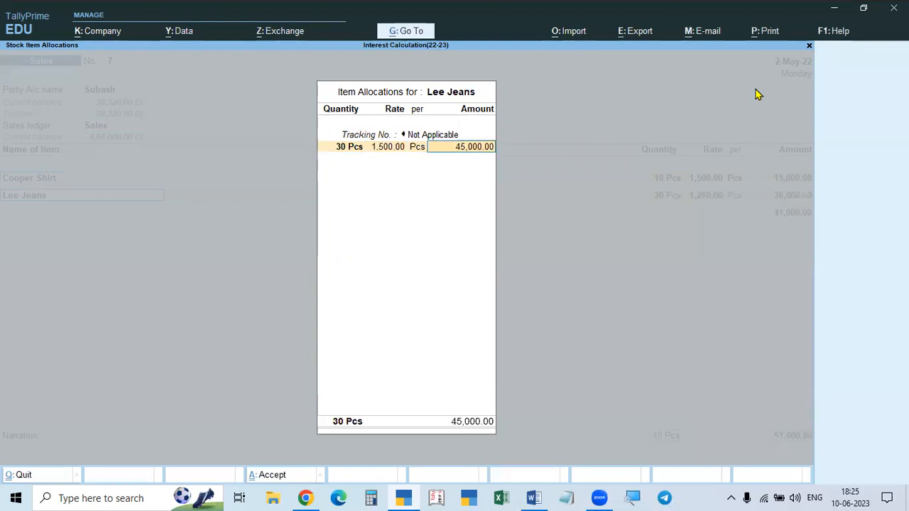
key(Return)
key(Return)
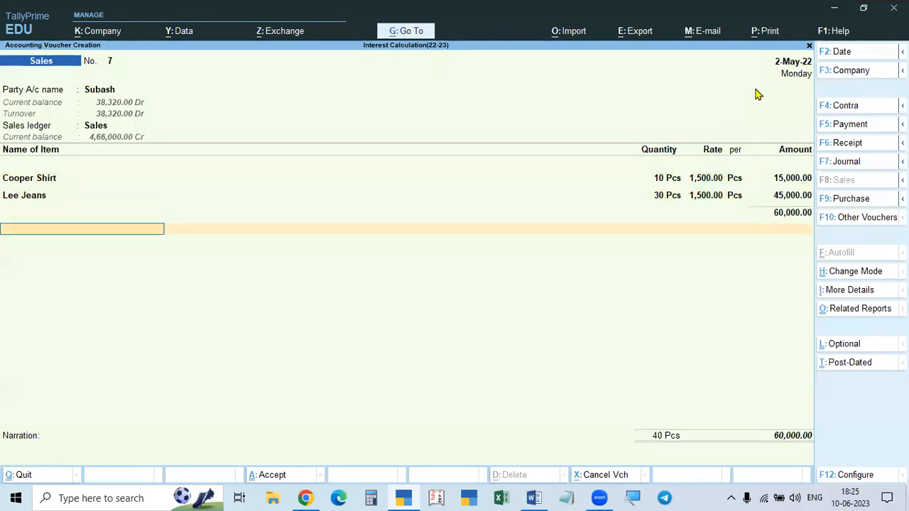
Add the CGST and SGST ledgers to the sales voucher with their calculated amounts and no ledger descriptions.
text(Cgst)
key(Return)
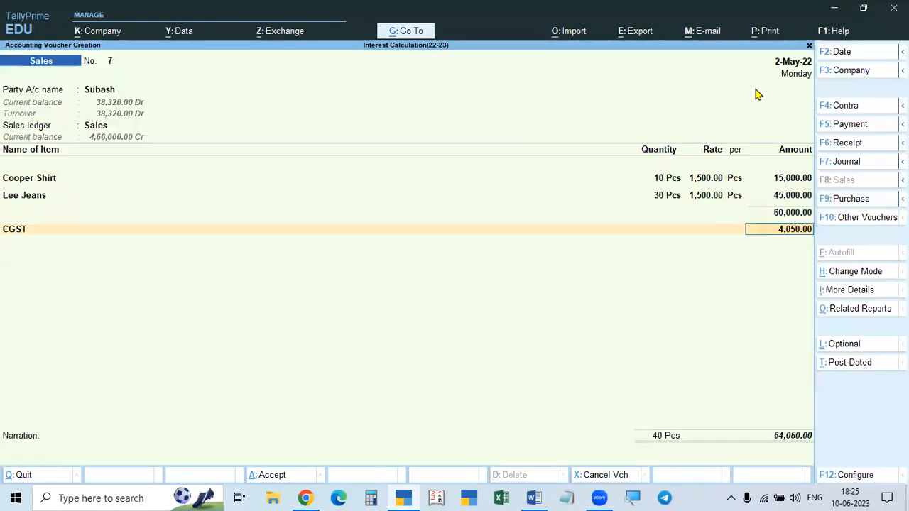
key(Return)
text(Sgst)
key(Return)
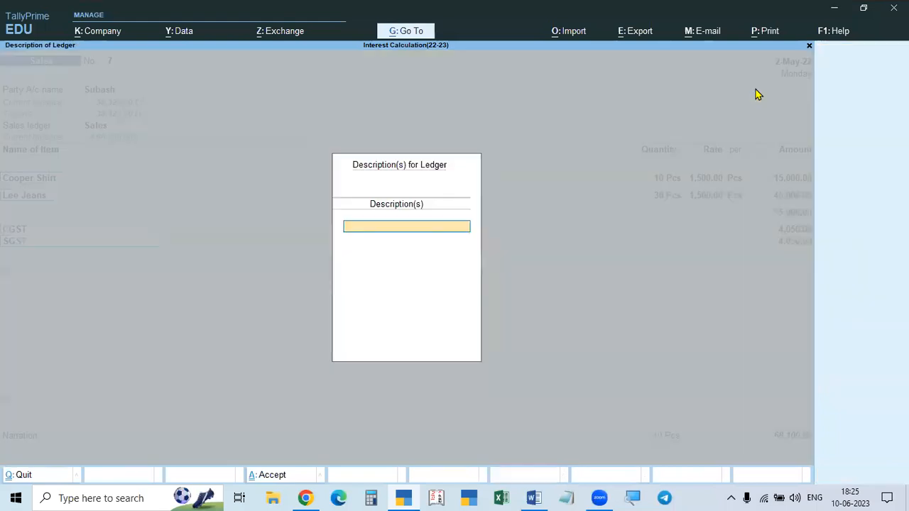
key(Return)
key(Return)
Allocate the full voucher amount to New Ref 7 in the customer's bill-wise details, leaving the credit period empty.
key(Return)
key(Return)
key(Return)
key(Return)
key(Return)
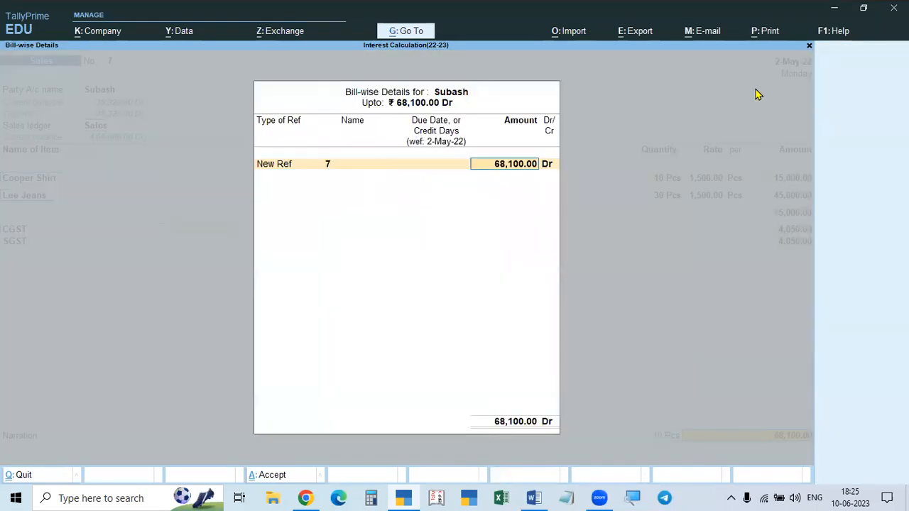
Accept the bill's interest parameters of 2% per Calendar Month on All Balances unchanged and save the sales voucher.
key(Return)
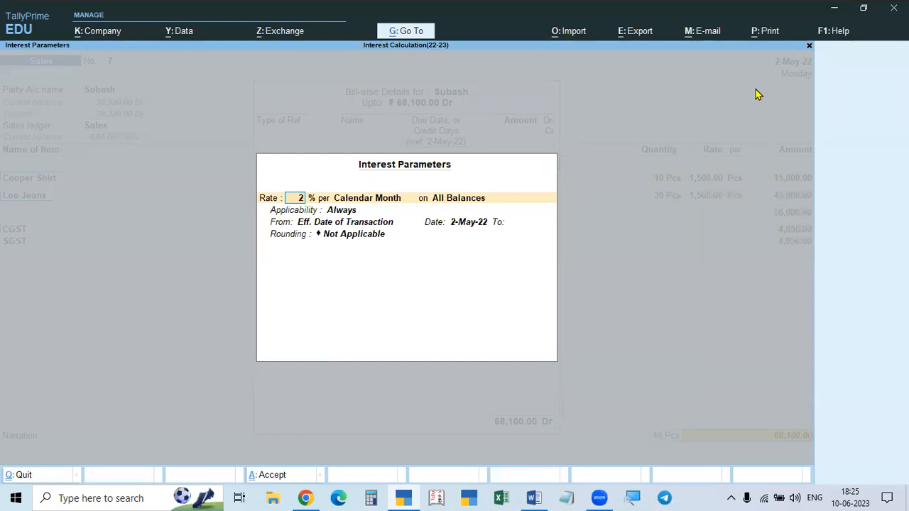
key(ctrl+a)
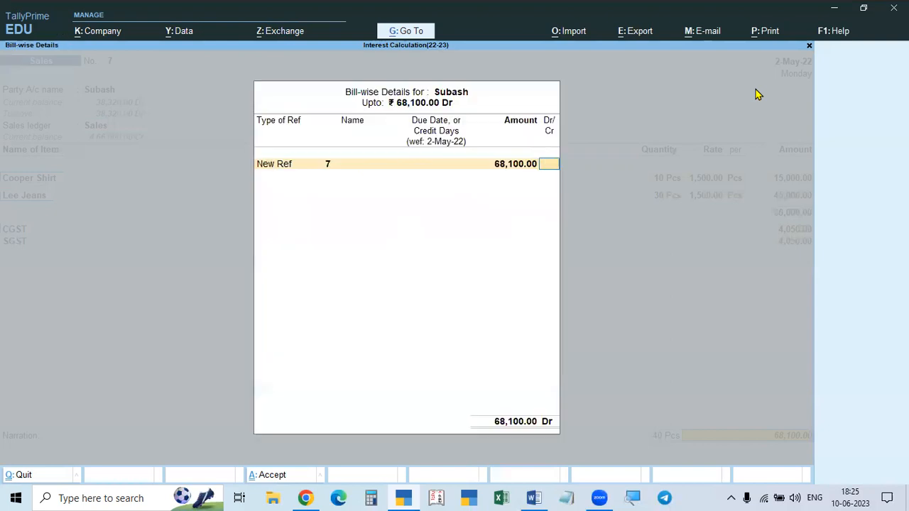
key(Return)
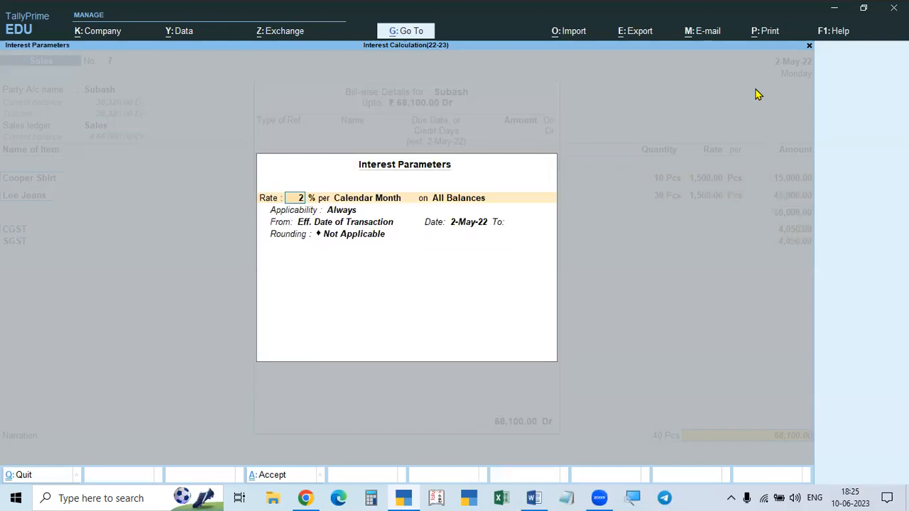
key(Return)
key(Return)
key(Return)
key(Return)
key(Return)
key(Return)
key(Return)
key(Return)
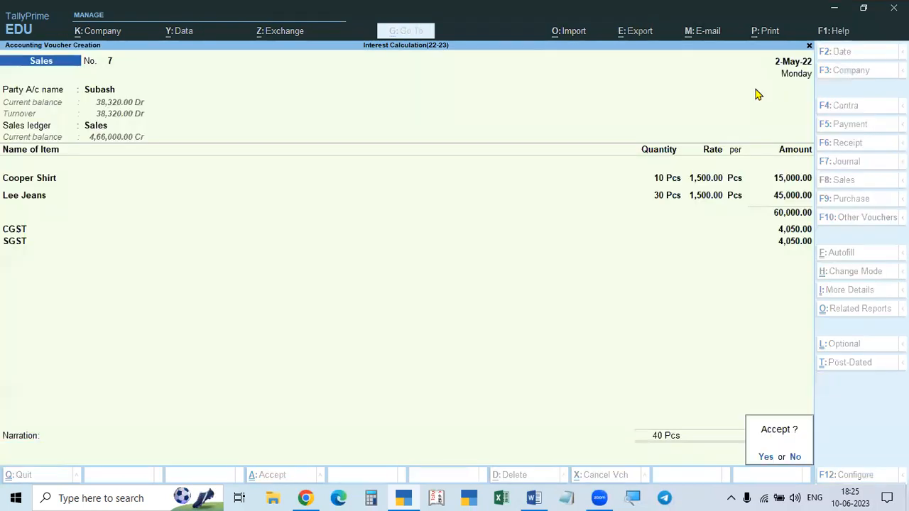
key(Return)
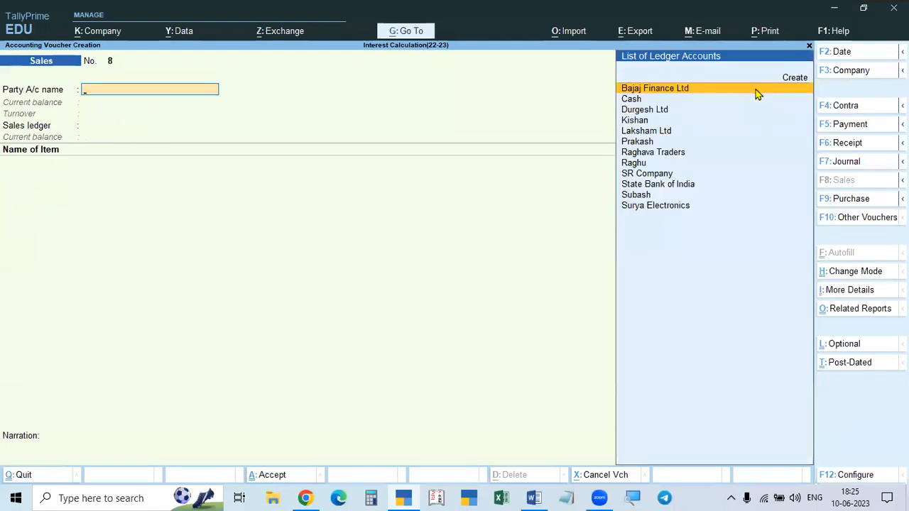
Leave voucher entry and open the customer's ledger for alteration.
key(Escape)
key(Return)
key(Down)
key(Return)
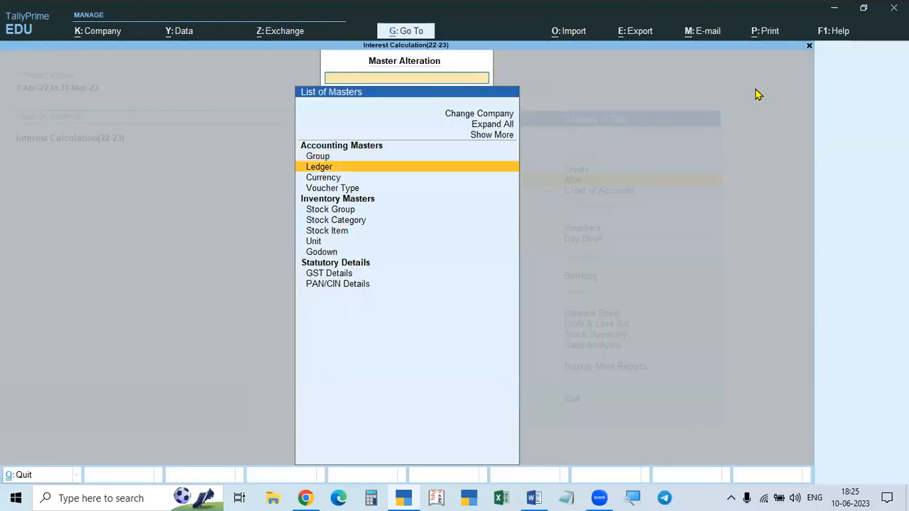
key(Return)
key(Down)
key(Down)
key(Down)
key(Down)
key(Down)
key(Down)
key(Down)
key(Down)
key(Down)
key(Down)
key(Down)
key(Down)
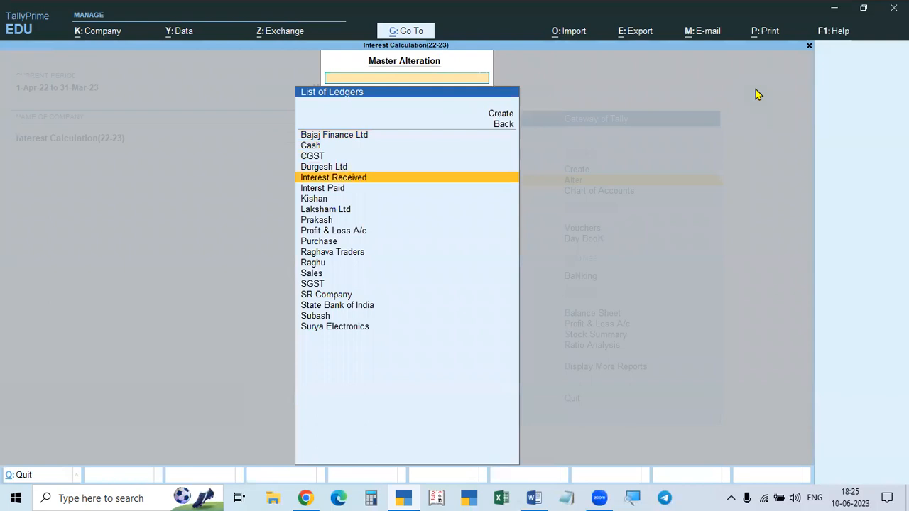
key(Down)
key(Down)
key(Down)
key(Down)
key(Down)
key(Return)
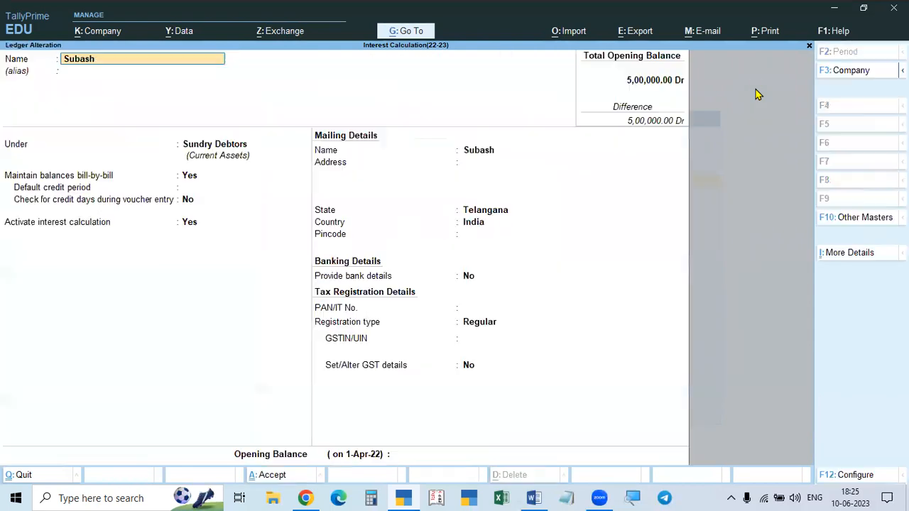
Set Calculate From in the customer ledger's interest parameters to Date specified during entry, keeping the other parameters unchanged.
key(Return)
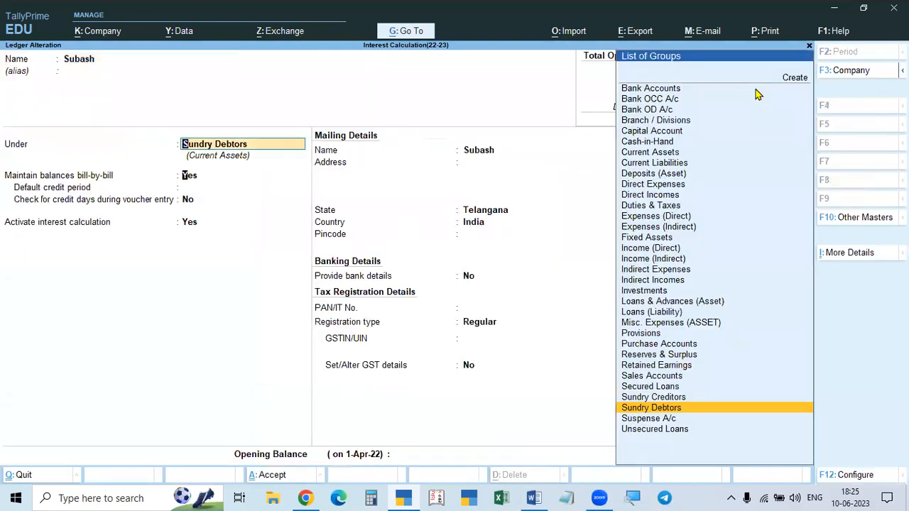
key(Return)
key(Return)
key(Return)
key(Return)
key(Return)
key(Return)
key(Return)
key(Return)
key(Return)
key(Return)
key(Return)
key(Return)
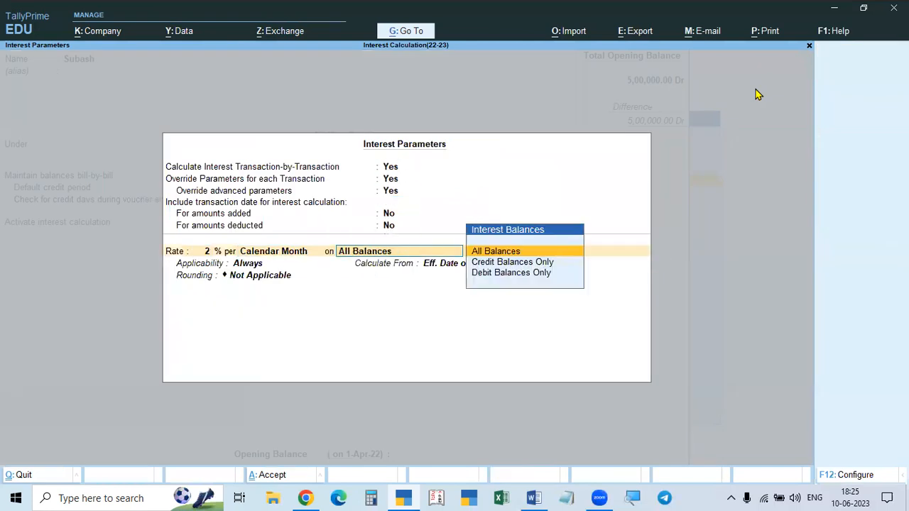
key(Return)
key(Return)
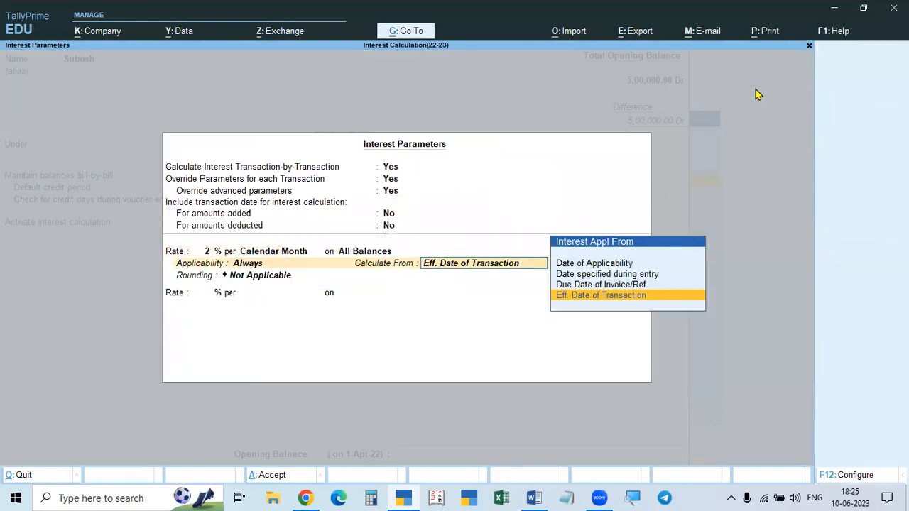
key(Up)
key(Up)
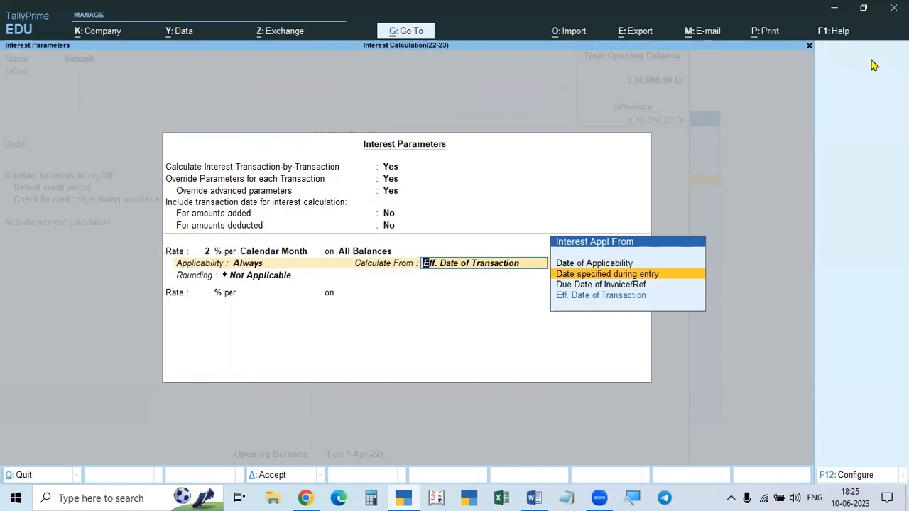
key(Return)
key(Return)
key(Return)
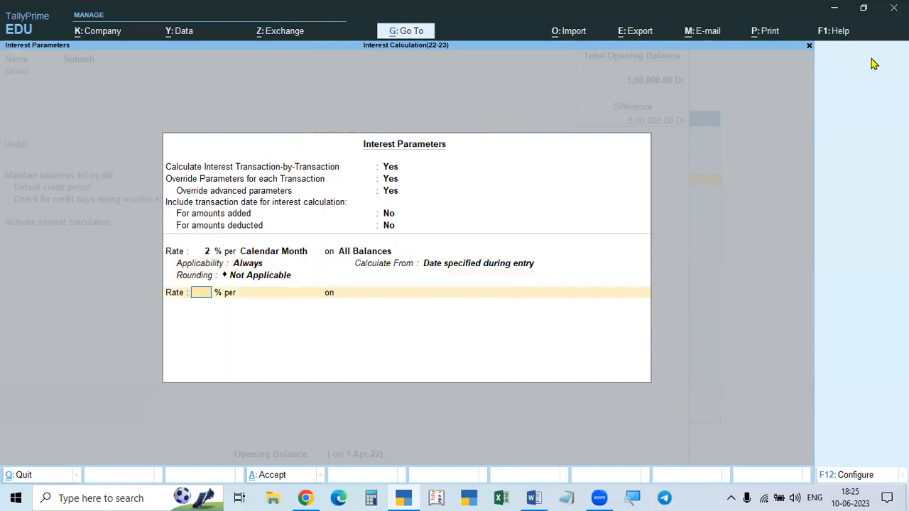
key(Return)
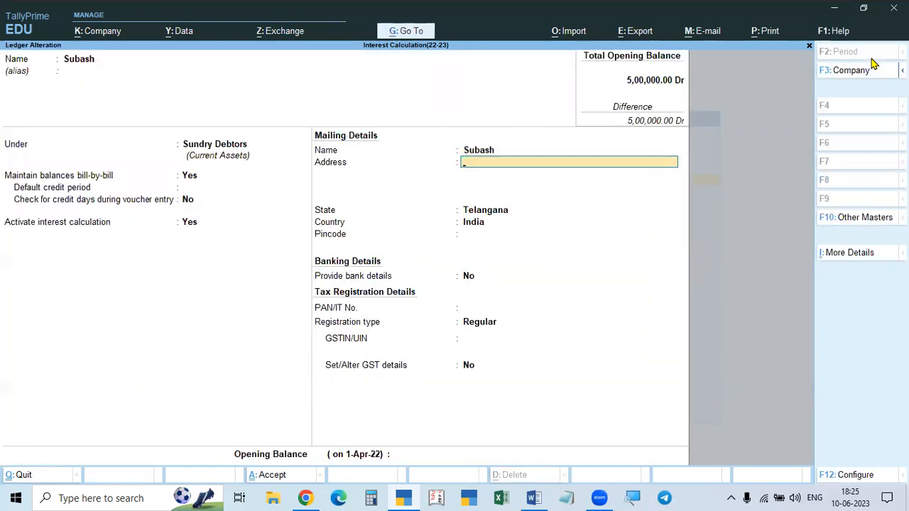
Save the altered customer ledger with its remaining details unchanged and return to the Gateway of Tally.
key(Return)
key(Return)
key(Return)
key(Return)
key(Return)
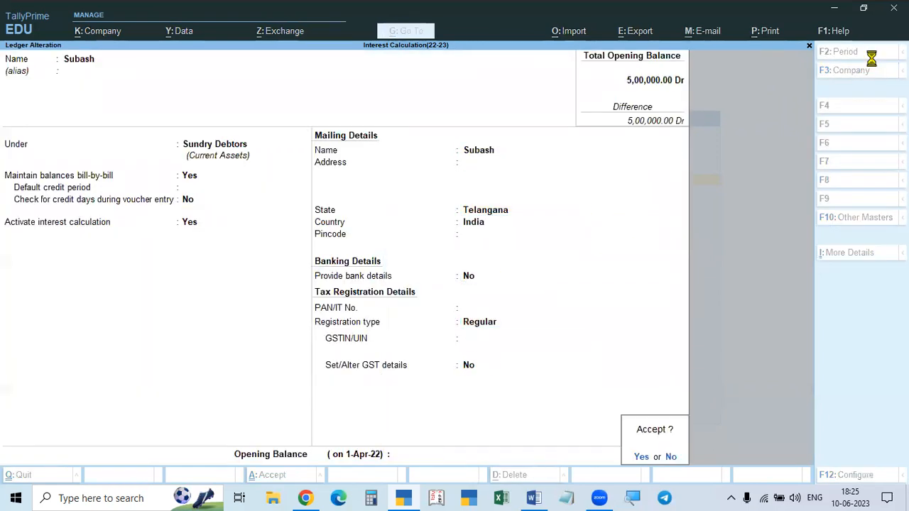
key(Return)
key(Escape)
Display the Sales ledger vouchers for 1-Apr-22 to 1-Jun-22 and select the customer's voucher of 2-May-22.
key(Up)
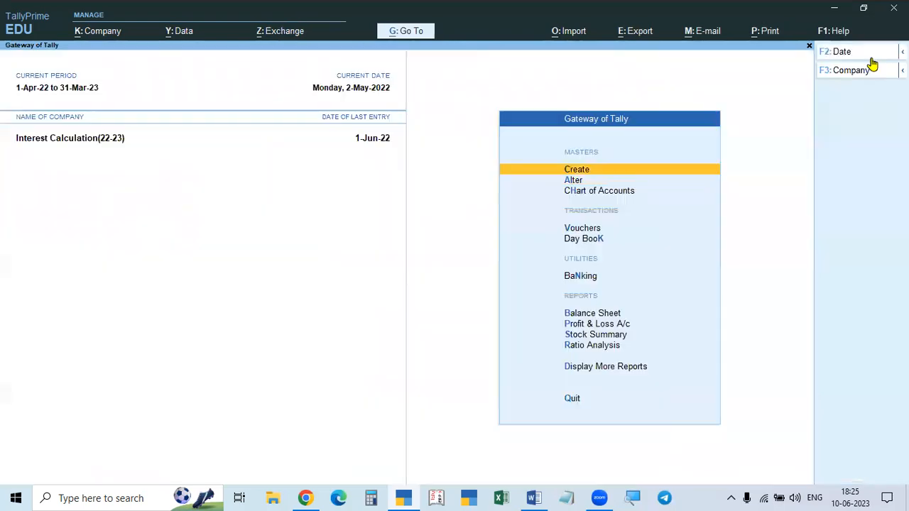
text(dalSal)
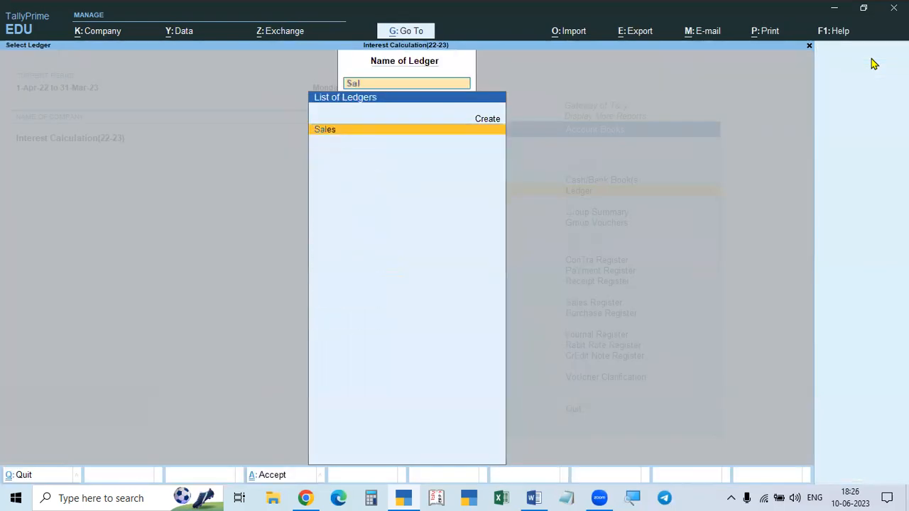
key(Return)
key(alt+F2)
key(BackSpace)
key(Return)
key(Return)
key(Down)
key(Down)
key(Down)
key(Down)
key(Down)
key(Down)
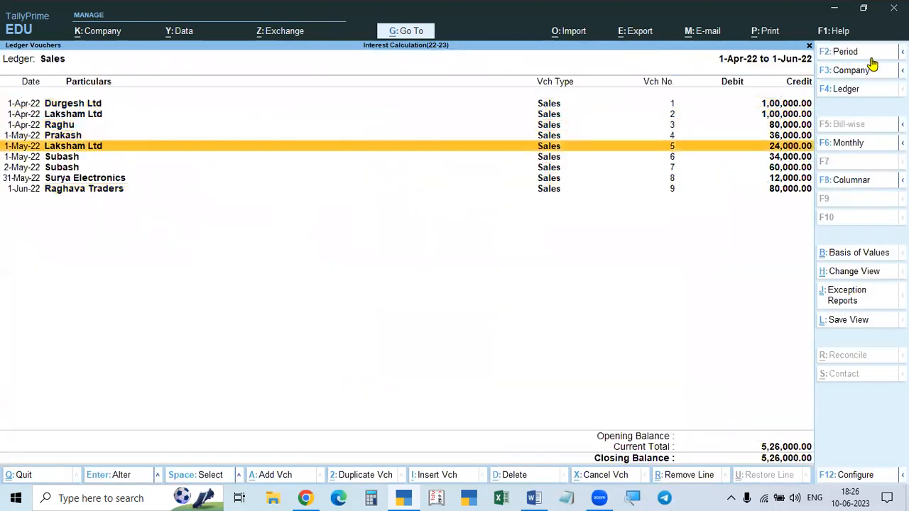
key(Return)
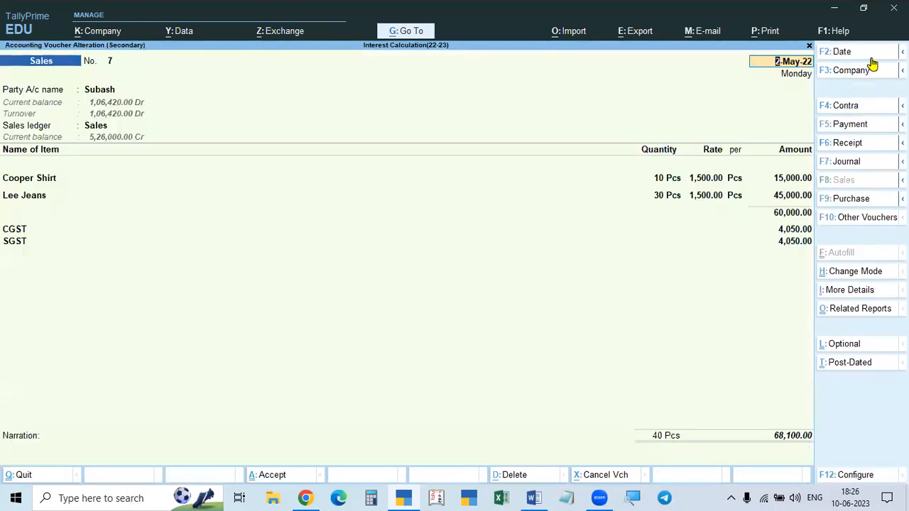
key(Return)
key(ctrl)
key(Escape)
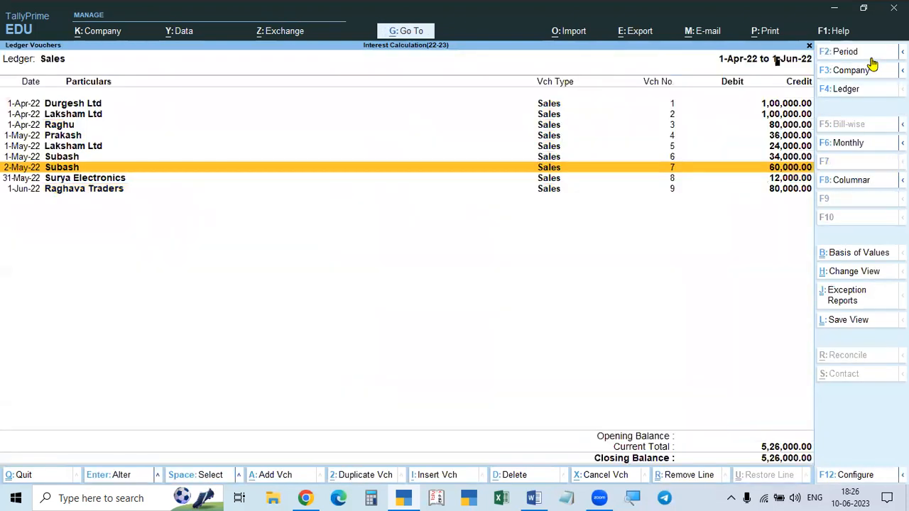
Open the customer's 2-May-22 sales voucher for alteration and proceed to its bill-wise details, keeping the party and item entries unchanged.
key(Return)
key(Return)
key(Return)
key(Return)
key(Return)
key(Return)
key(Return)
key(Return)
key(Return)
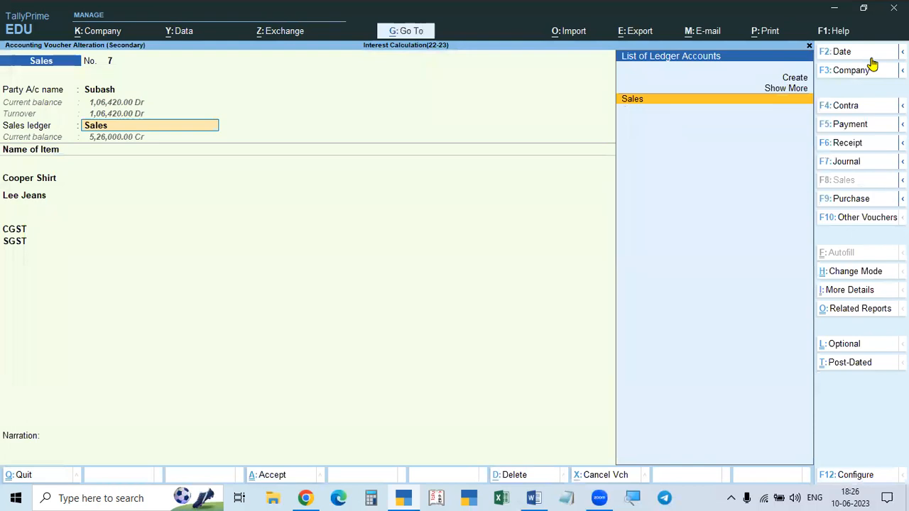
key(Return)
key(Return)
key(Return)
key(Return)
key(Return)
key(Return)
key(Return)
key(Return)
key(Return)
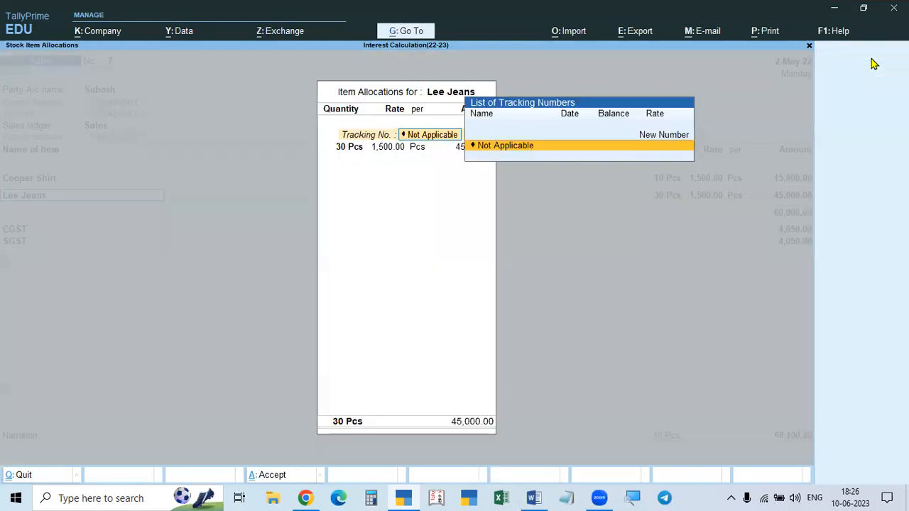
key(Return)
key(Return)
key(Return)
key(Return)
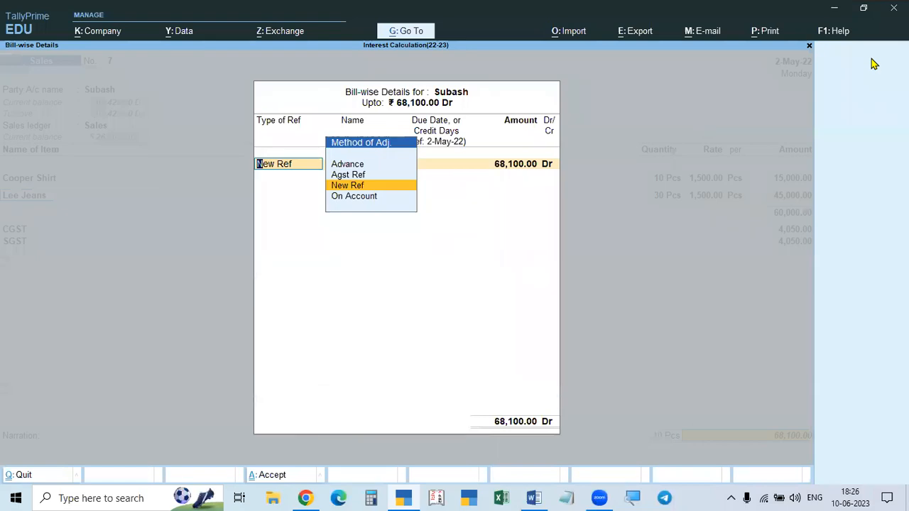
Keep New Ref 7 for the full amount and set its interest to apply from Date specified during entry.
key(Return)
key(Return)
key(Return)
key(Return)
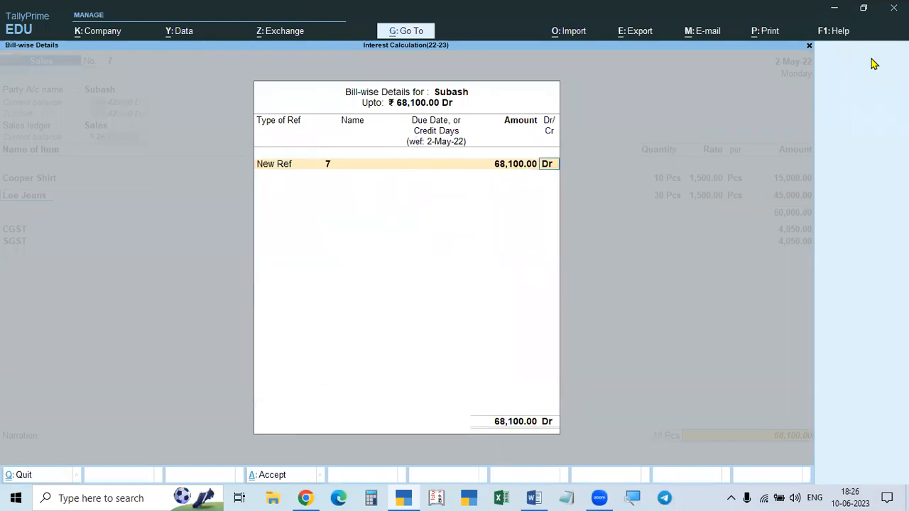
key(Return)
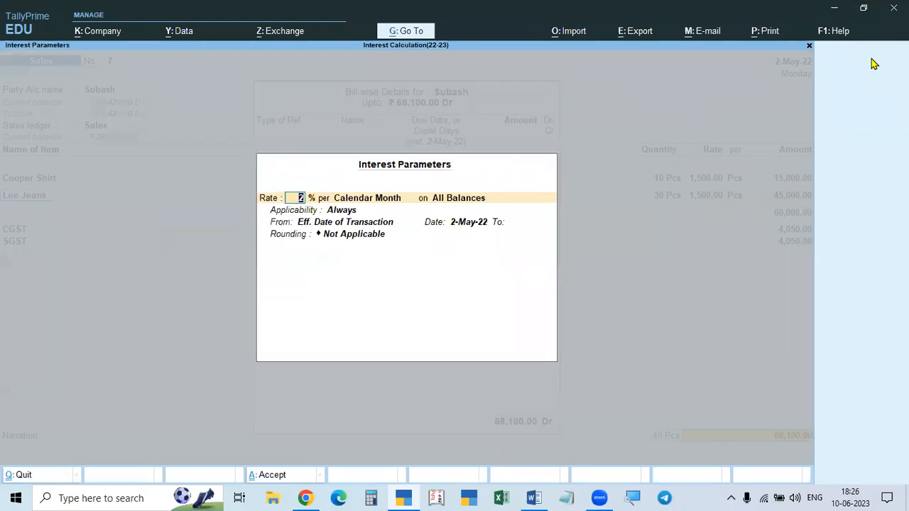
click(368, 225)
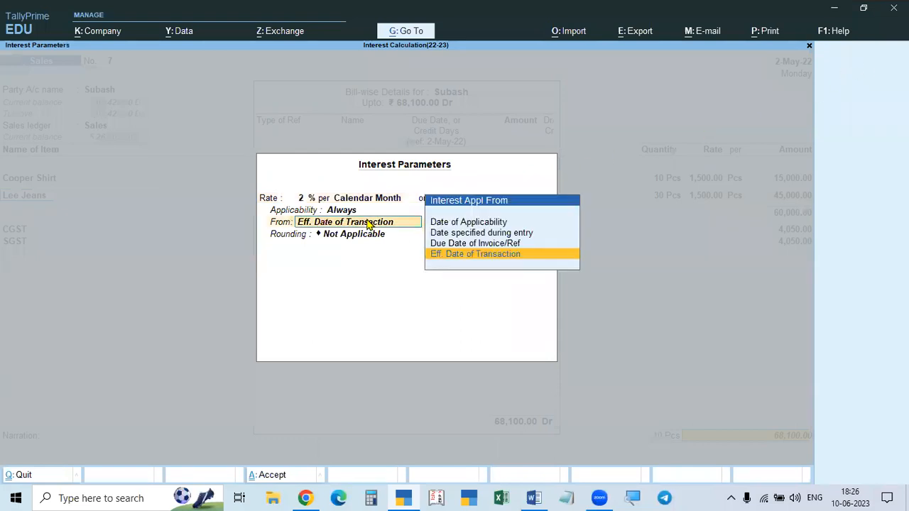
key(Up)
key(Up)
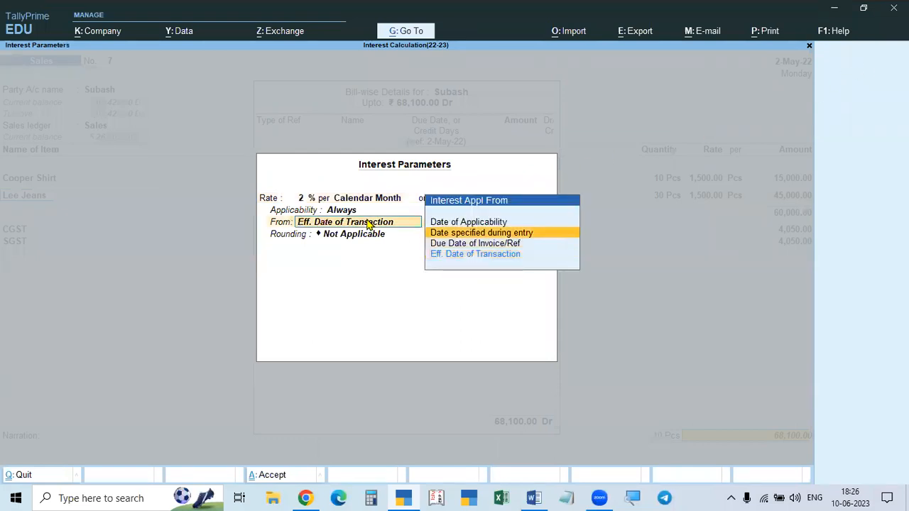
key(Return)
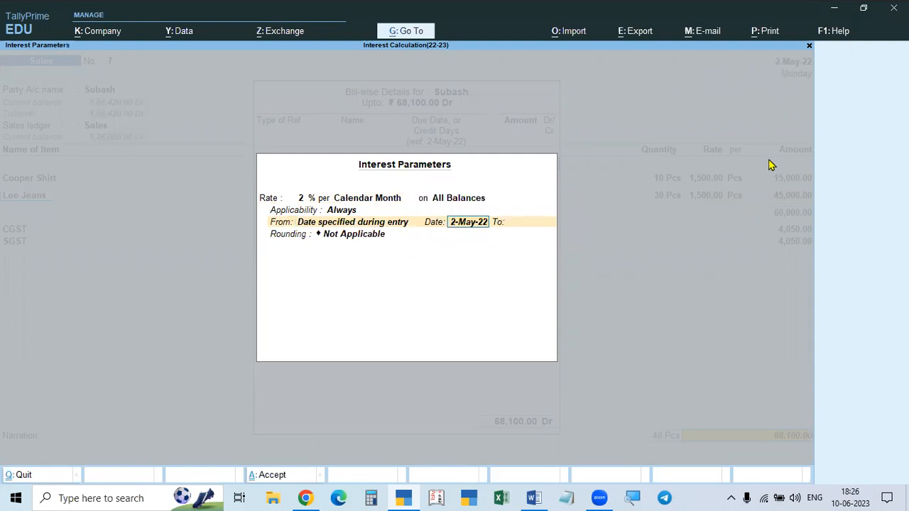
Set the 2% calendar-month interest rate to apply from 31-May-22 to 1-Jul-22.
key(Return)
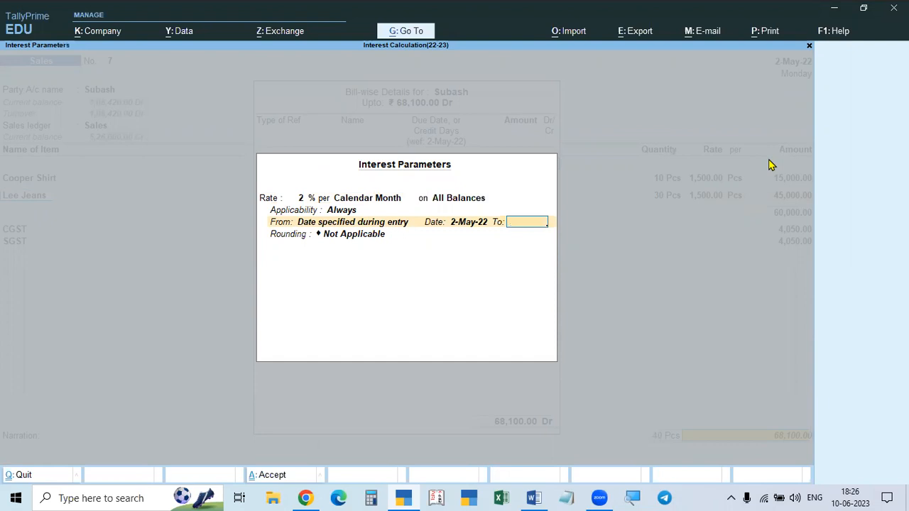
key(BackSpace)
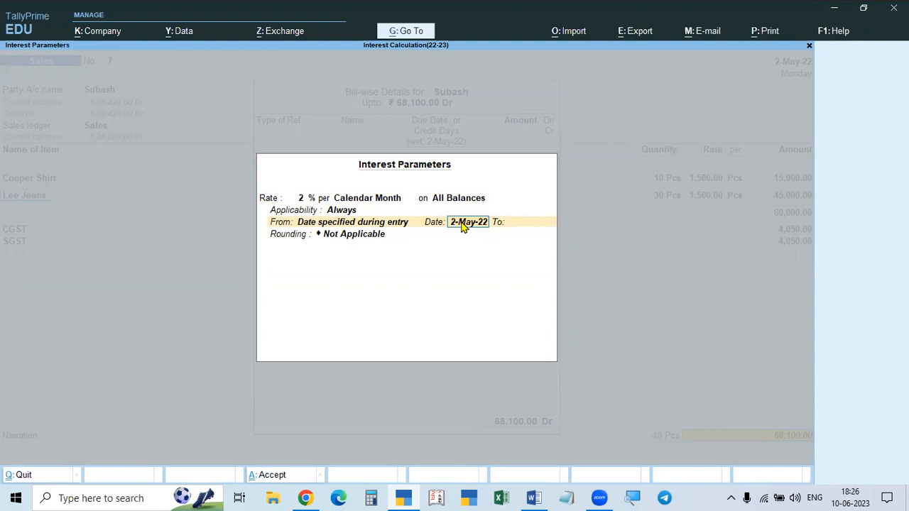
text(31.5)
key(Return)
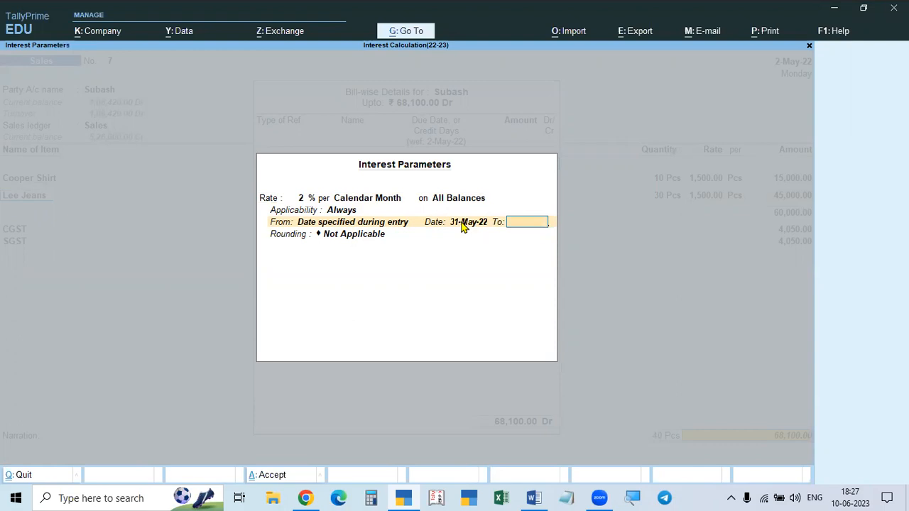
text(1.7)
key(Return)
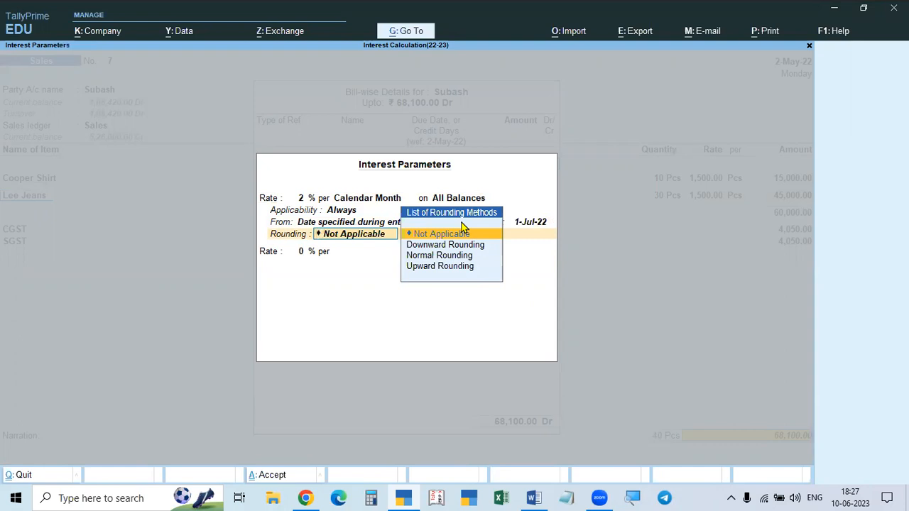
Set the 2% interest rate's rounding to Normal Rounding with a limit of 1.
key(Return)
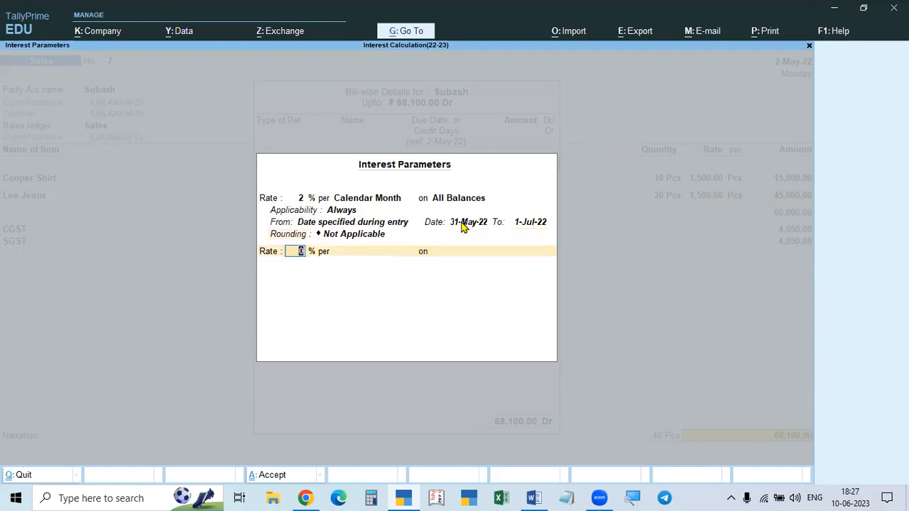
key(BackSpace)
key(Down)
key(Down)
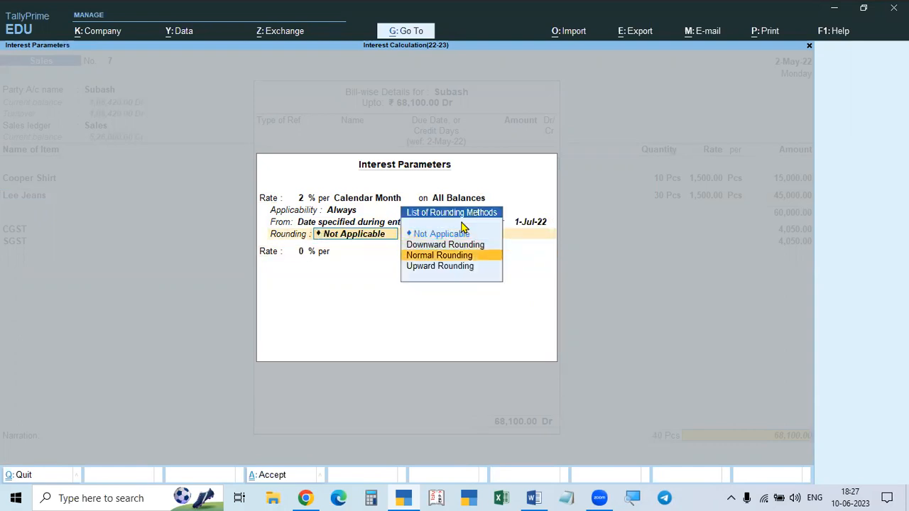
key(Return)
text(1)
key(Return)
Add a second interest rate of 3% per 30-Day Month on All Balances, always applicable from Date specified during entry.
text(3)
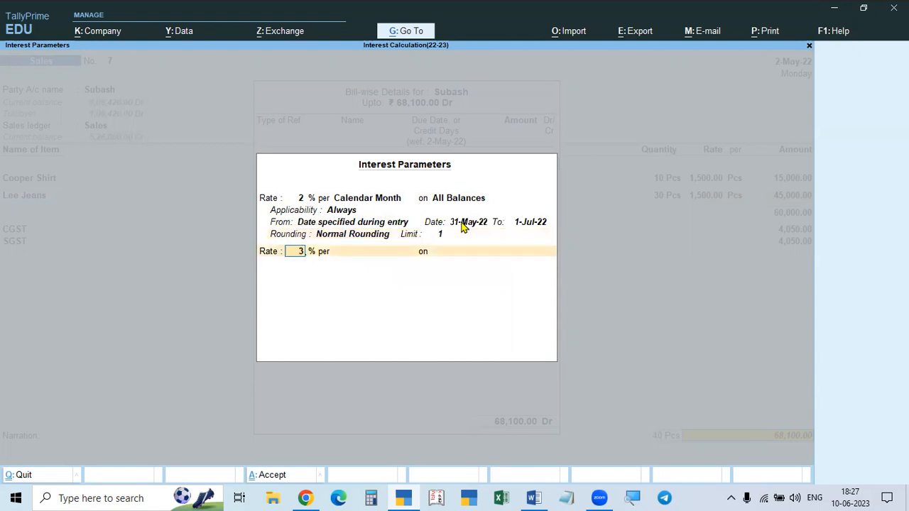
key(Return)
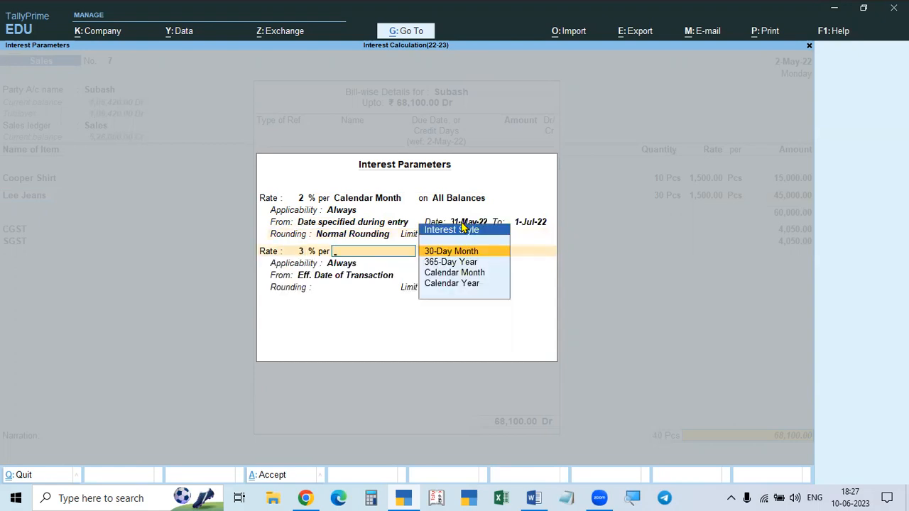
key(Return)
key(Return)
key(Return)
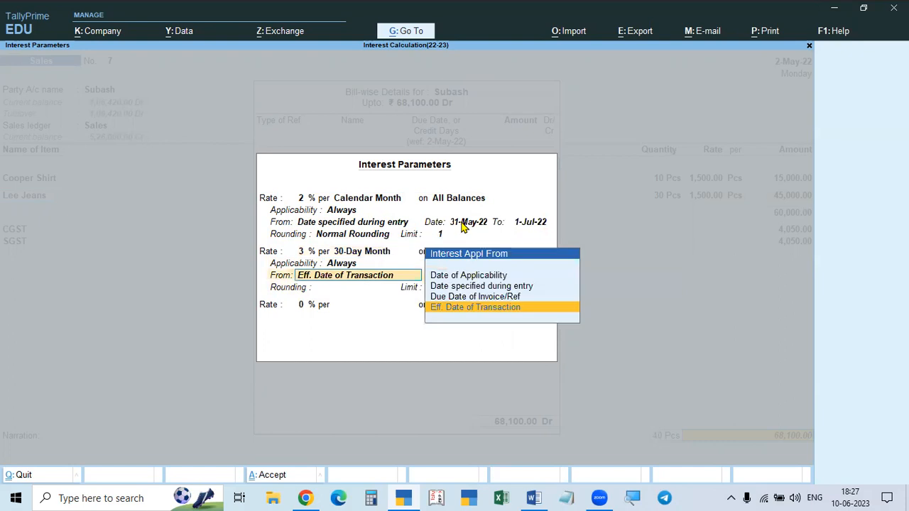
key(Up)
key(Up)
key(Return)
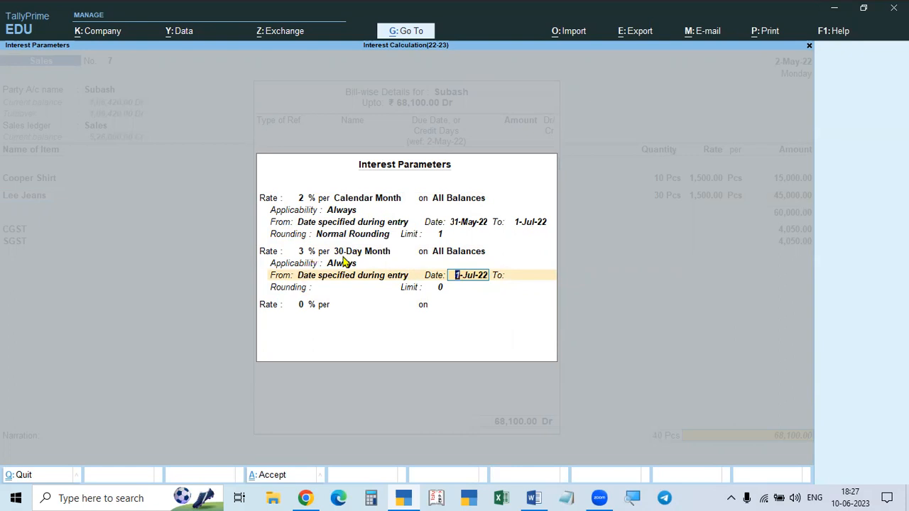
Keep 1-Jul-22 as the 3% rate's start date and set its end date to 31-Jul-22.
key(Return)
text(31.8)
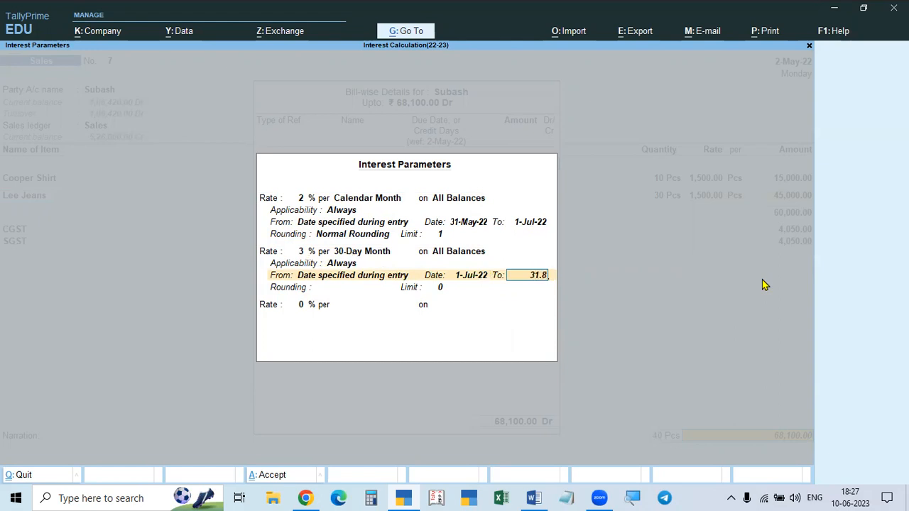
key(BackSpace)
key(BackSpace)
key(BackSpace)
key(BackSpace)
text(31.8)
key(BackSpace)
key(BackSpace)
text(.7)
key(Return)
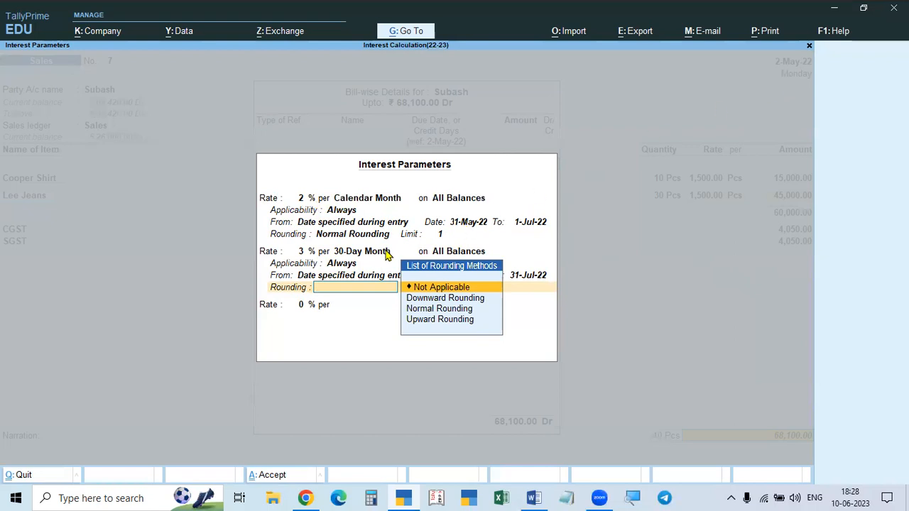
Set the 3% interest rate's rounding to Normal Rounding with a limit of 1.
key(Return)
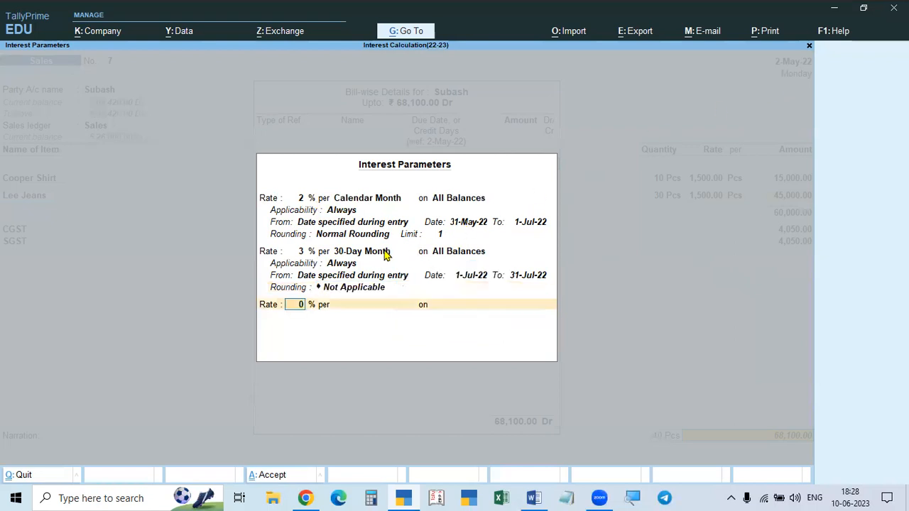
click(360, 292)
key(Down)
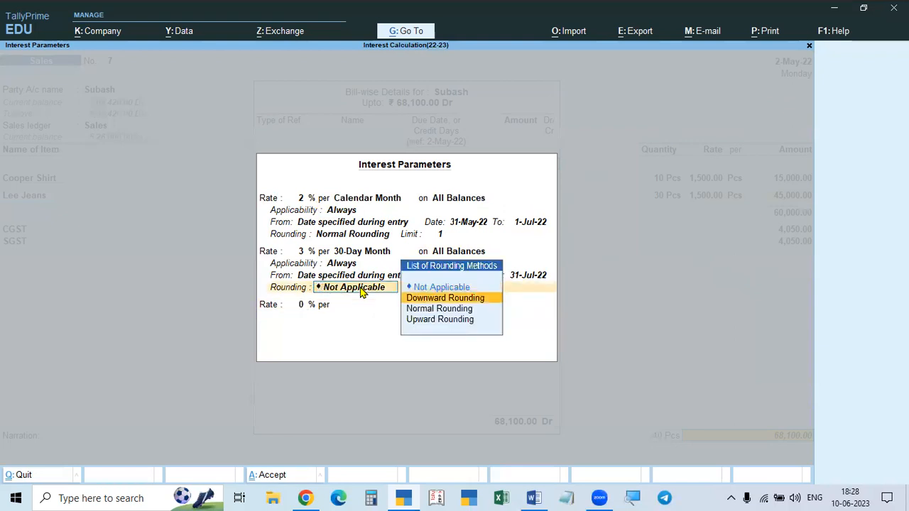
key(Up)
key(Return)
key(BackSpace)
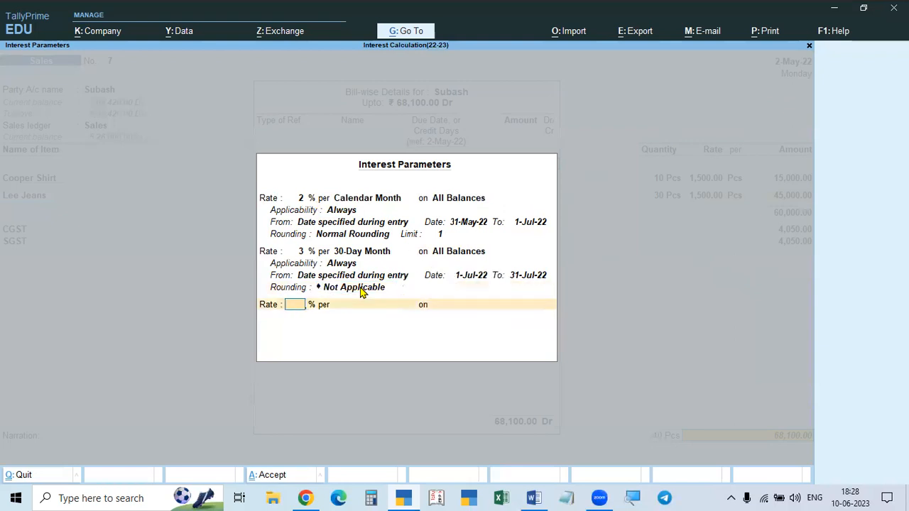
click(361, 291)
key(Down)
key(Down)
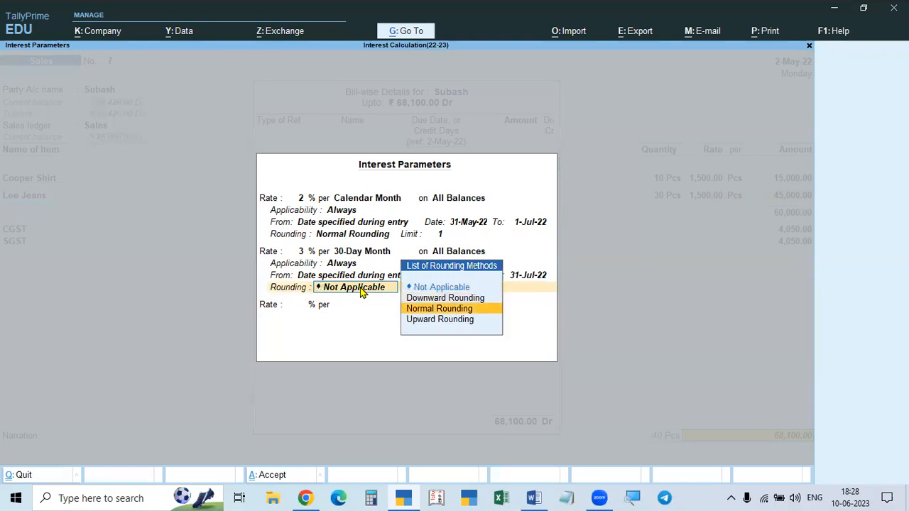
key(Return)
text(1)
key(Return)
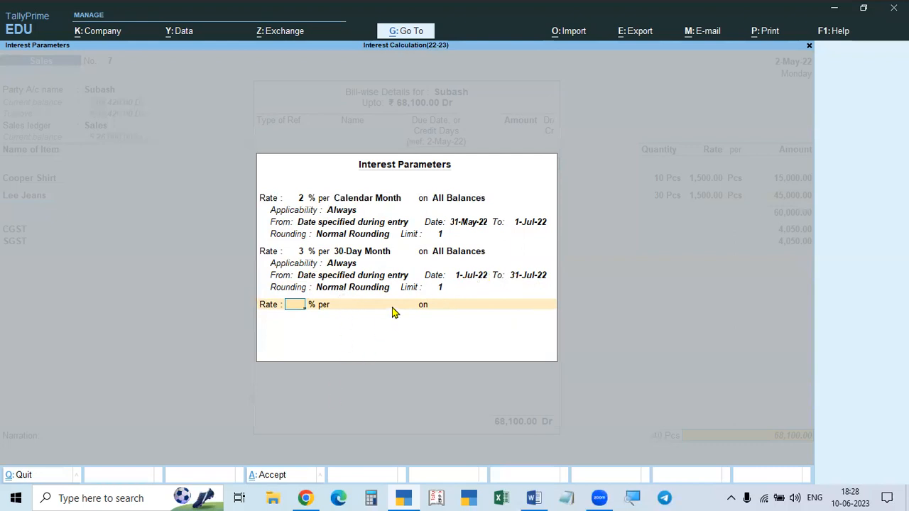
Finish the interest parameters, save the altered sales voucher without a narration and return to the Gateway of Tally.
key(Return)
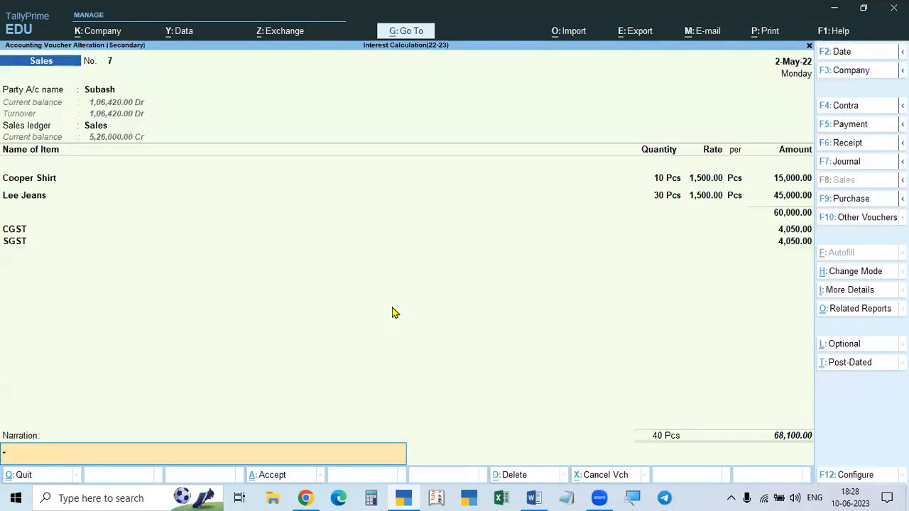
key(Return)
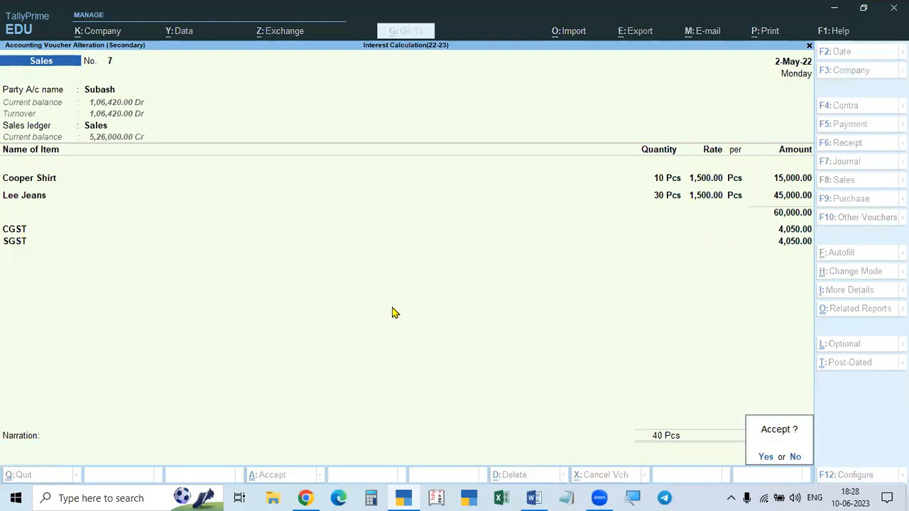
key(Return)
key(Escape)
key(Escape)
key(Escape)
key(Escape)
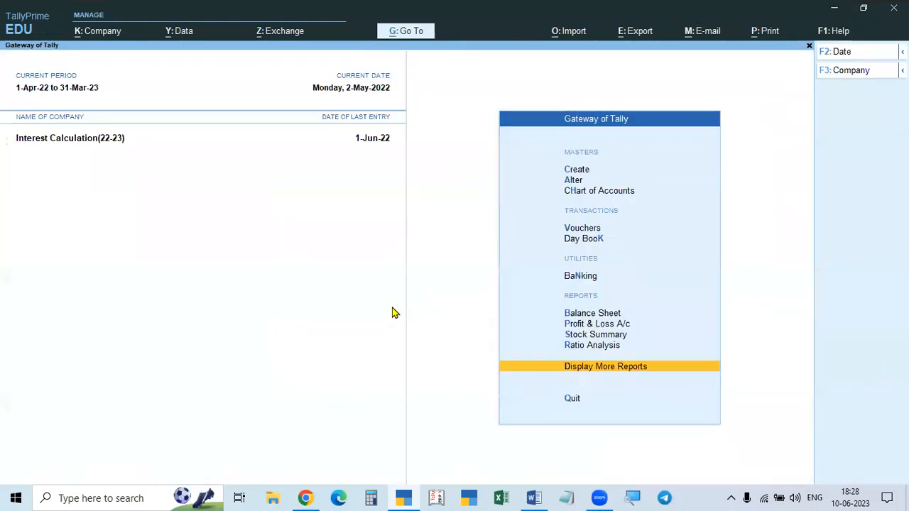
key(Escape)
key(Escape)
Display the ledger interest calculation report for the customer of the altered sales voucher.
key(d)
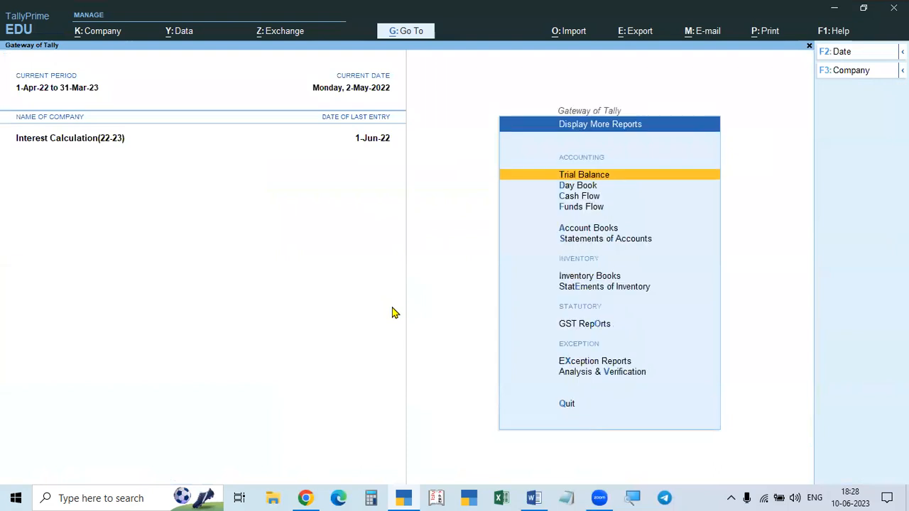
key(s)
key(i)
key(l)
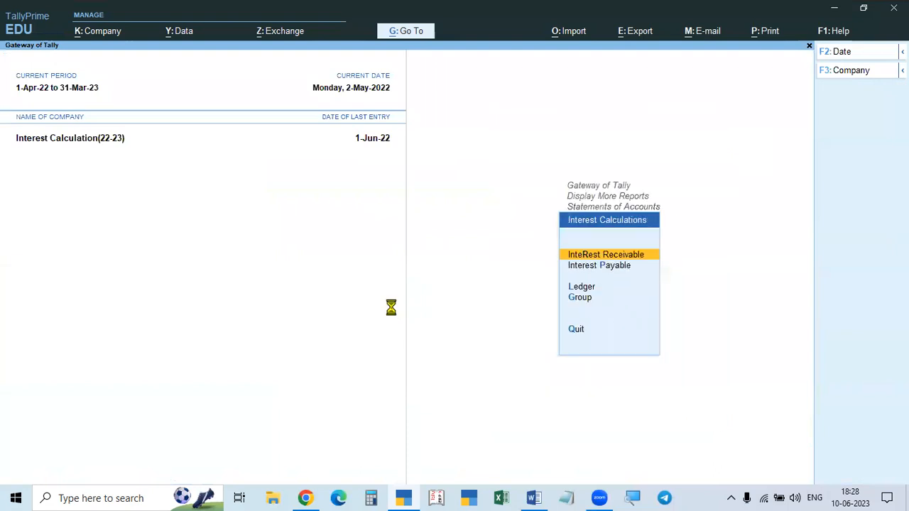
key(Down)
key(Down)
key(Down)
key(Down)
key(Down)
key(Down)
key(Down)
key(Down)
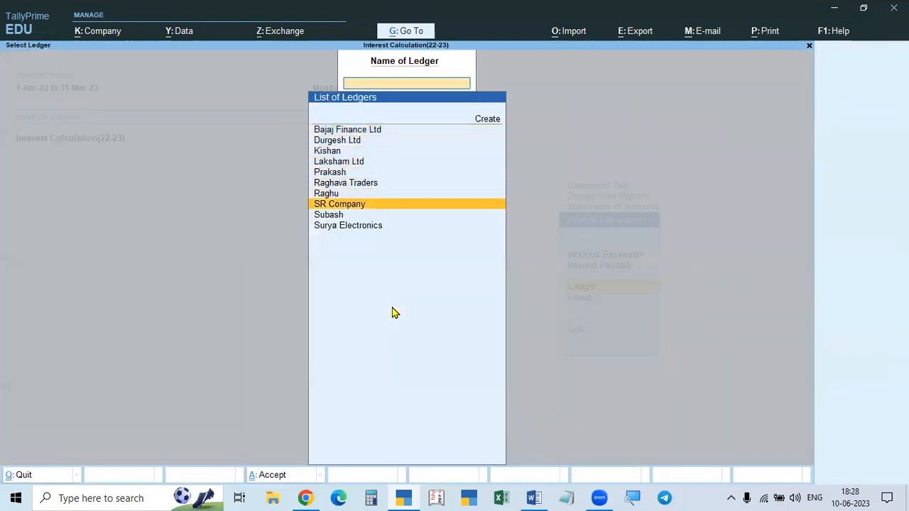
key(Return)
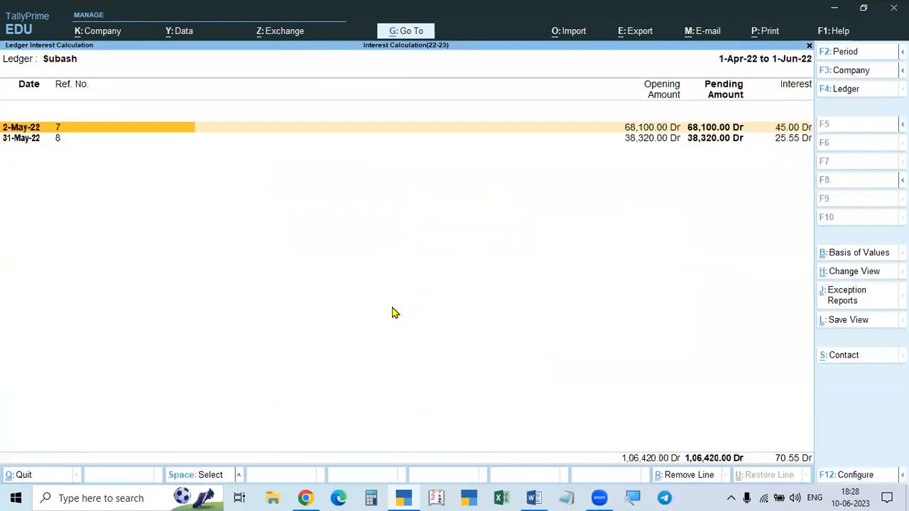
Show the customer's interest calculation for the period 1-May-22 to 31-May-22.
key(F2)
text(1.)
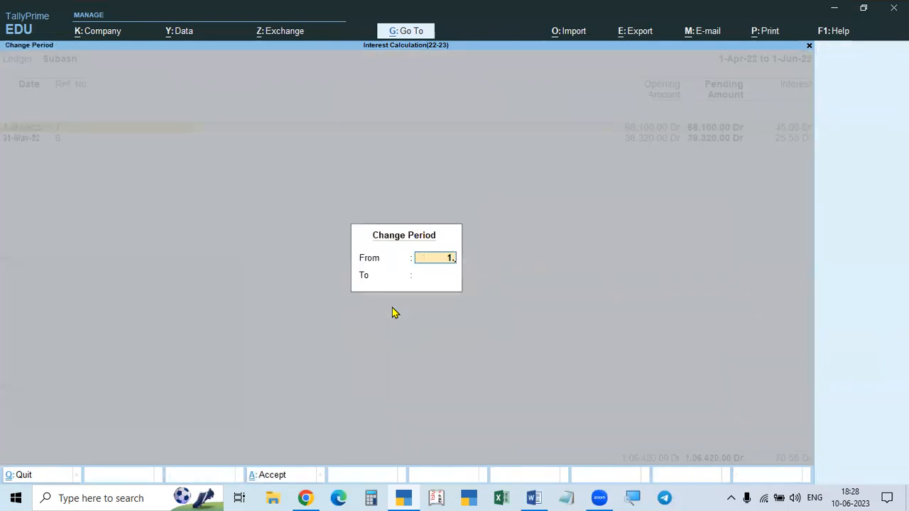
text(5)
key(Return)
text(31.5)
key(Return)
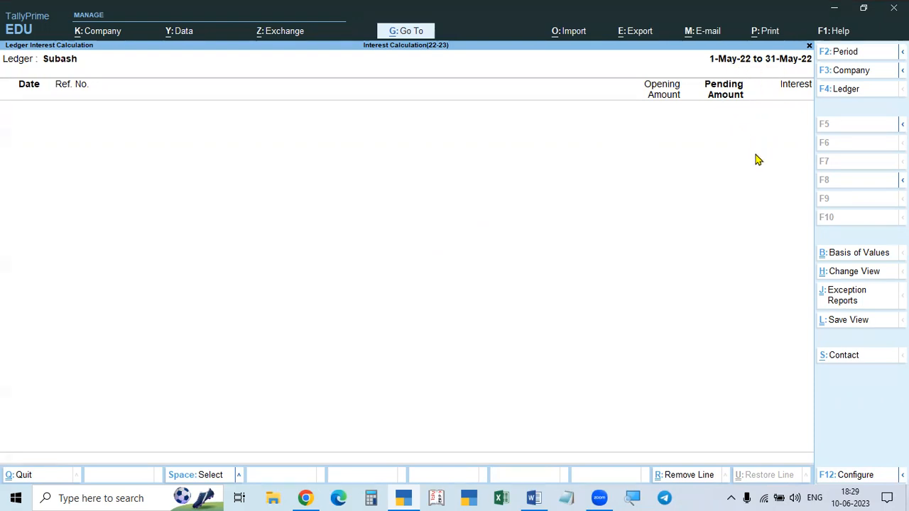
Extend the customer's interest calculation period to run from 1-May-22 to 1-Jul-22.
key(F2)
text(1)
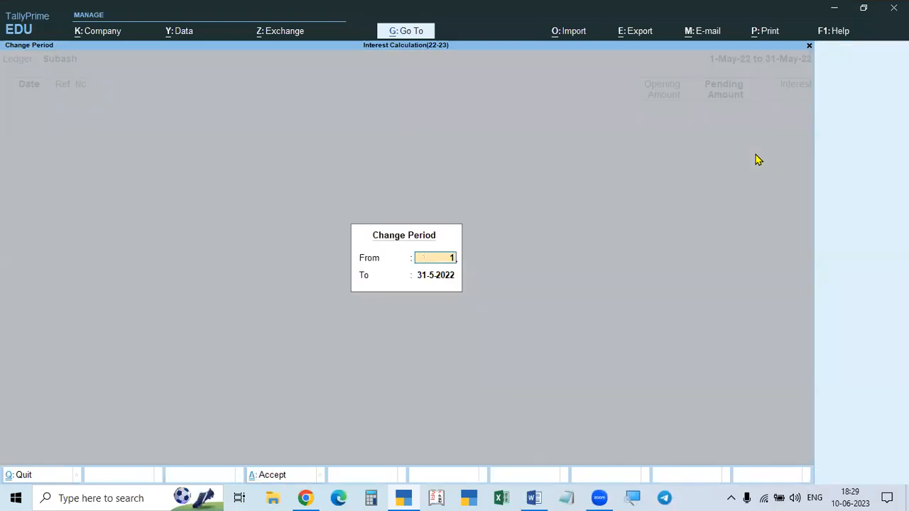
key(BackSpace)
text(1-5)
key(Return)
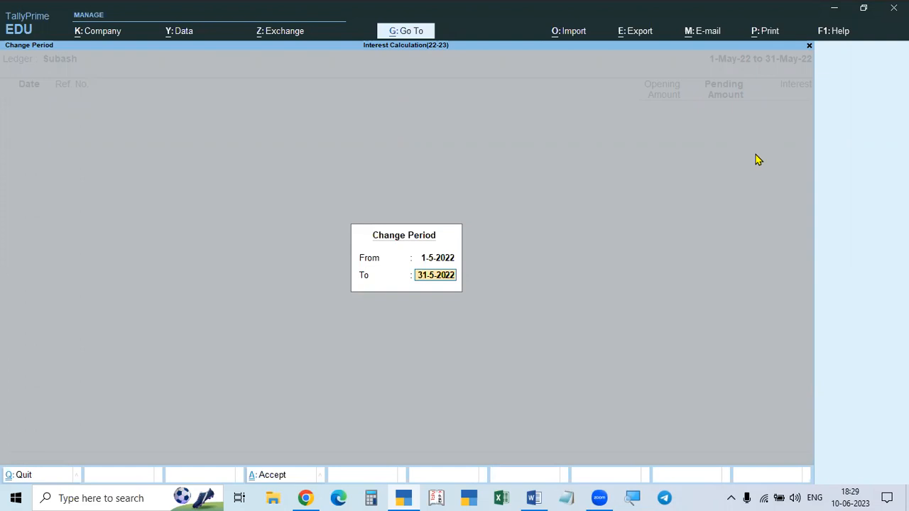
text(1.7)
key(Return)
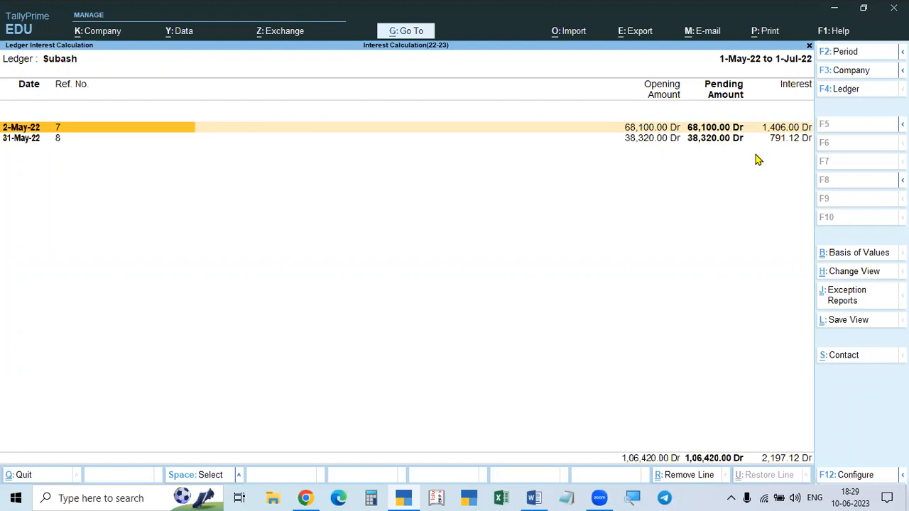
Leave the interest report and display the Interest Received ledger vouchers, keeping the existing period ending 1-Jun-22.
key(Escape)
key(Escape)
key(Escape)
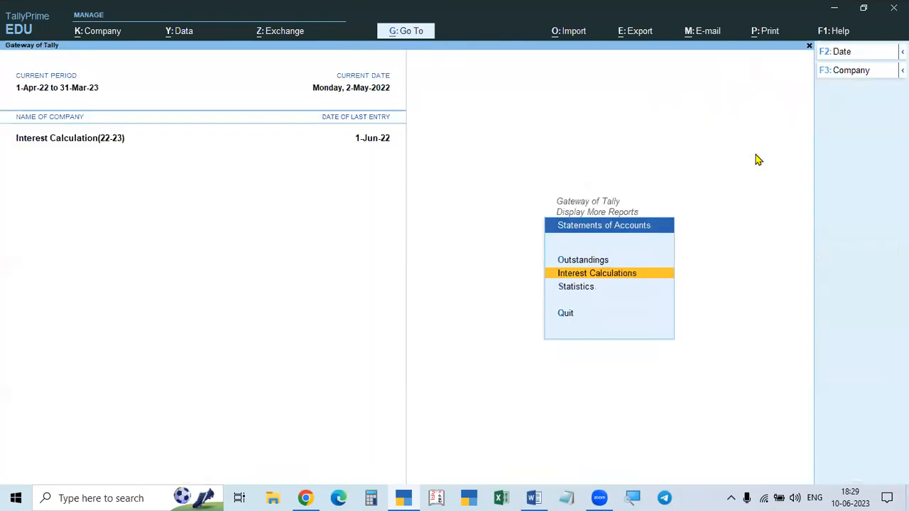
key(Escape)
text(da)
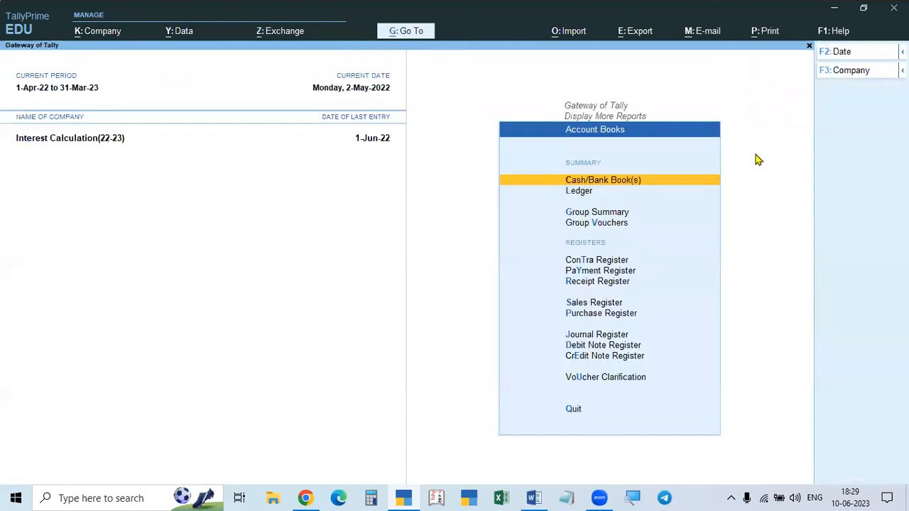
text(lInt)
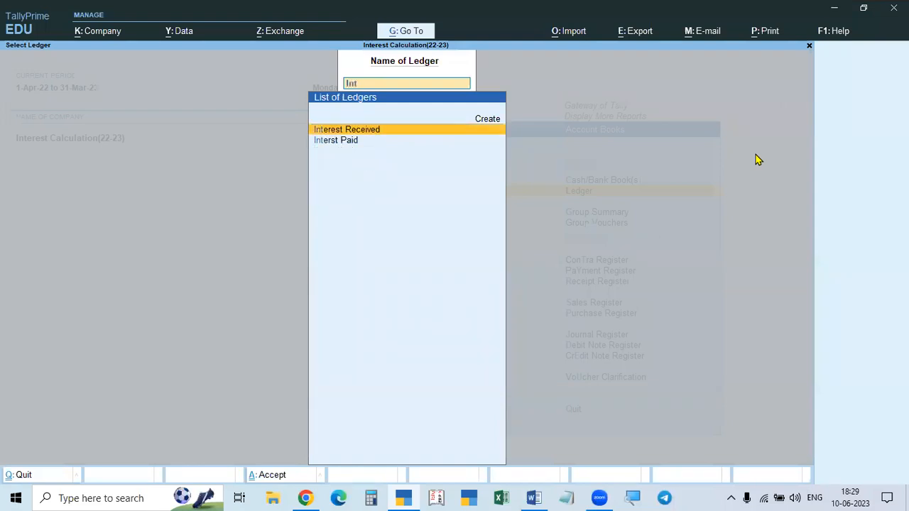
key(Return)
key(F2)
key(Return)
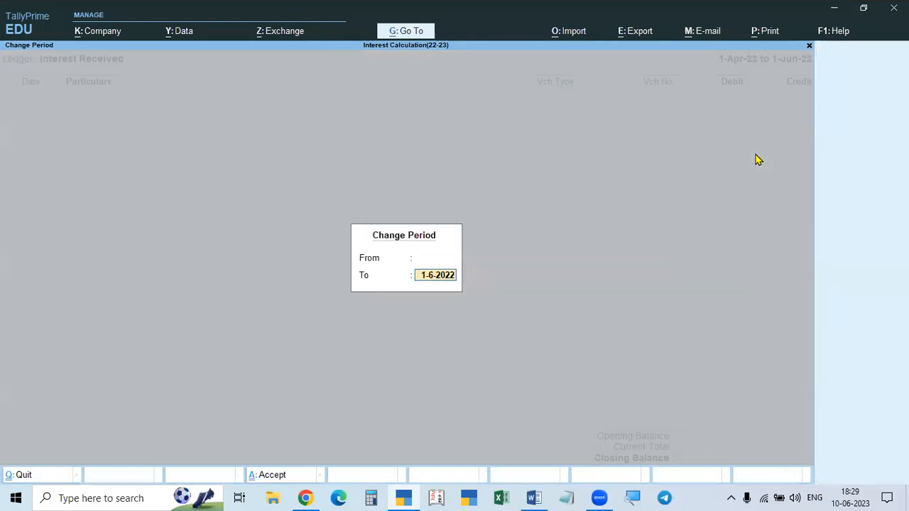
key(Return)
Close the Interest Received ledger report and back out through the report menus to the Gateway of Tally.
key(Escape)
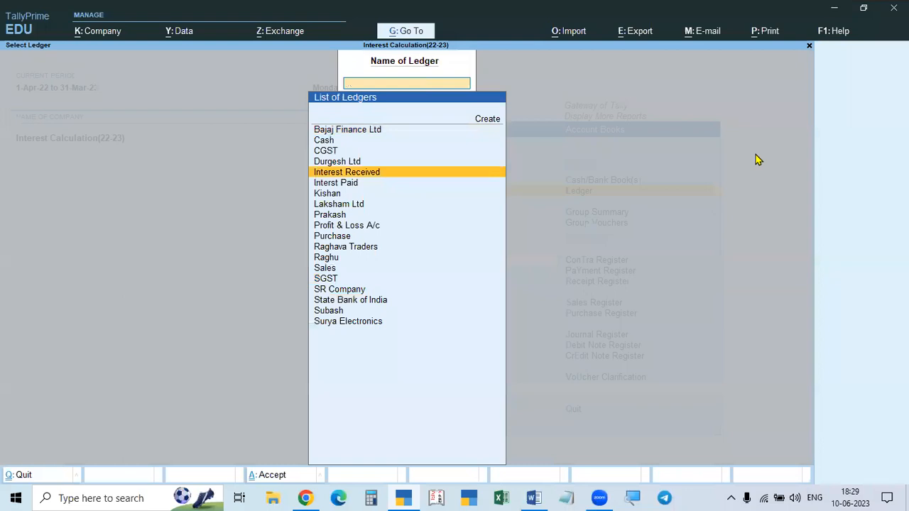
key(Escape)
key(Escape)
key(Escape)
key(Escape)
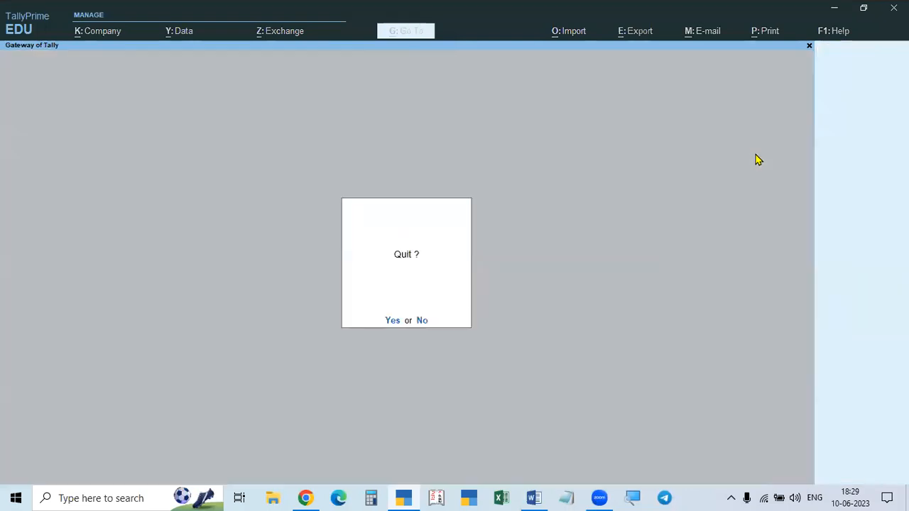
Display the customer's ledger vouchers from the account books.
key(Escape)
key(d)
key(a)
key(l)
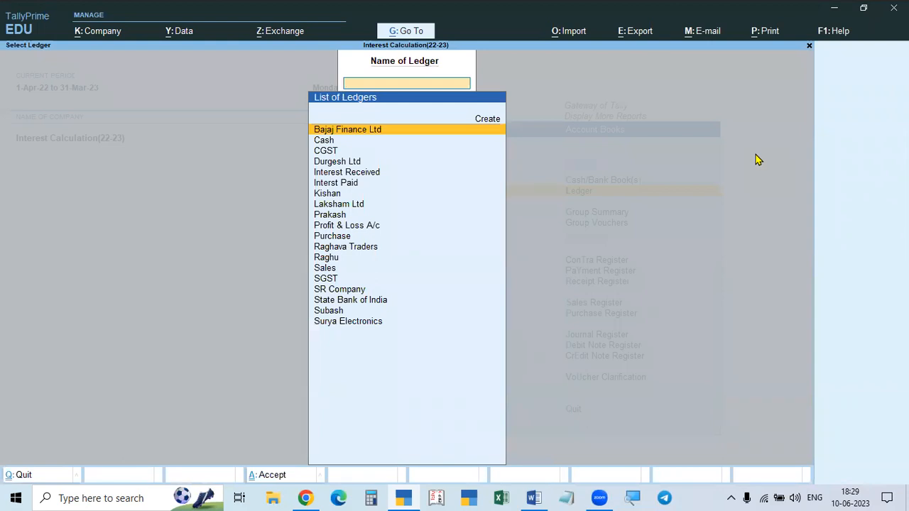
text(Su)
key(Return)
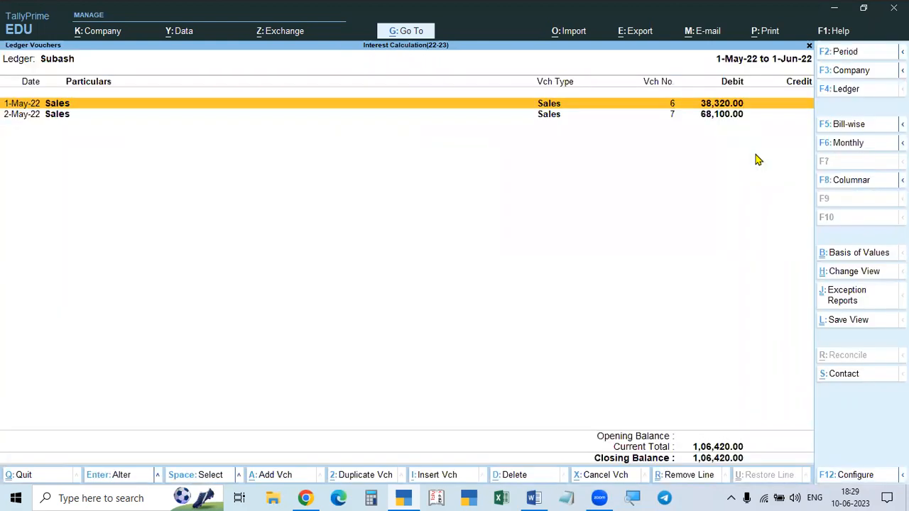
Delete the customer's sales voucher dated 1-May-22 for 38,320.00 and return to the Gateway of Tally.
key(Down)
key(Up)
key(Return)
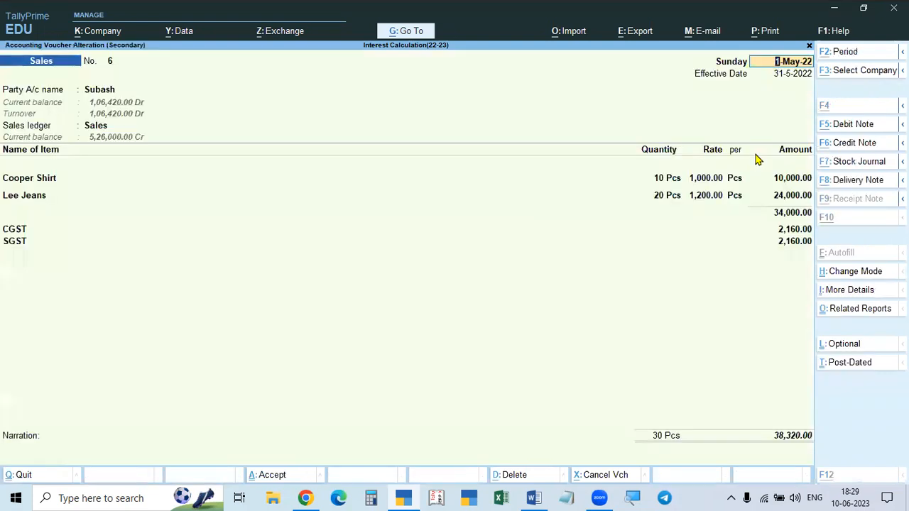
key(alt+d)
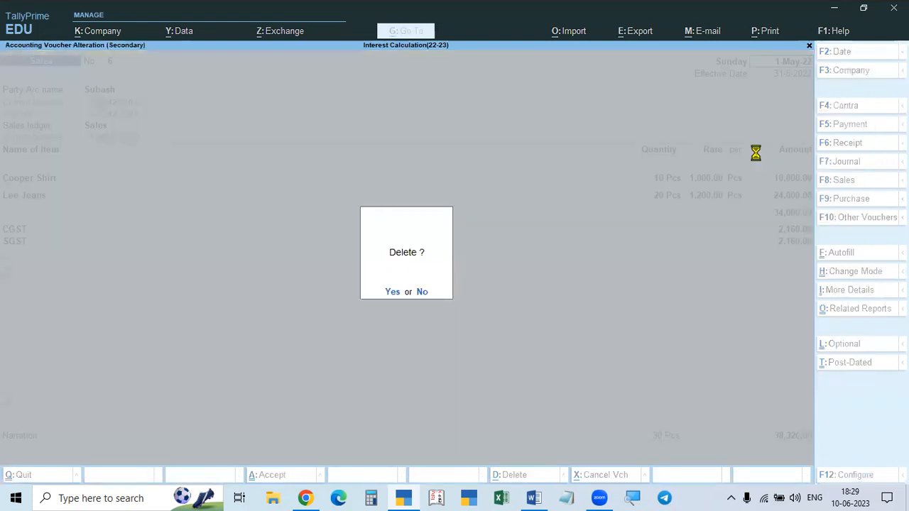
key(y)
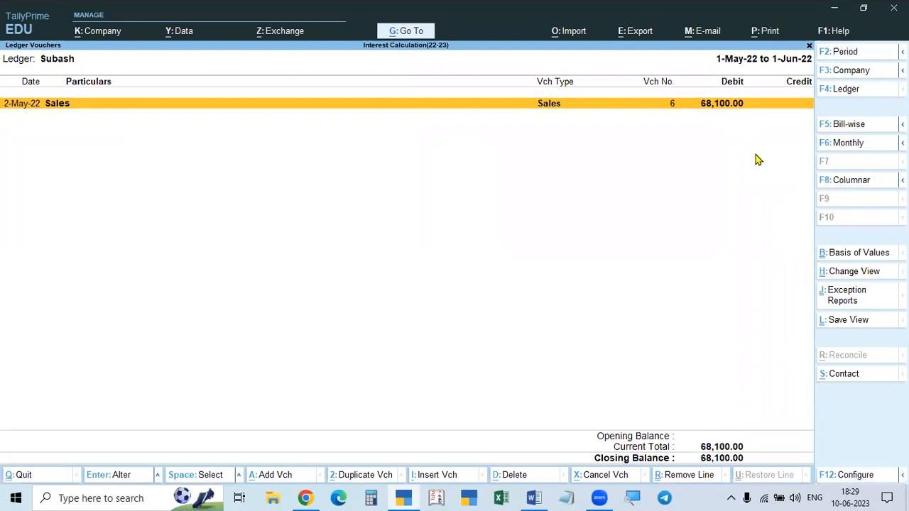
key(Escape)
key(Escape)
key(Escape)
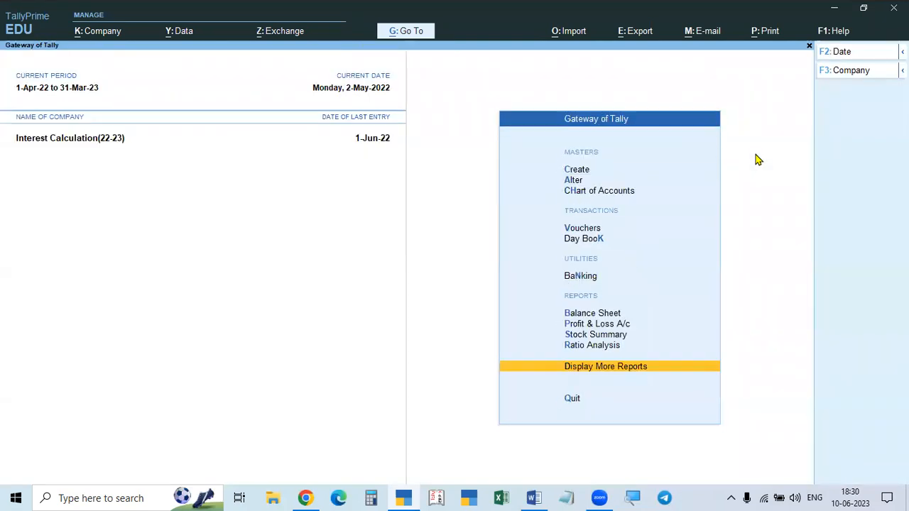
key(Escape)
key(Escape)
key(Escape)
key(Escape)
key(Escape)
key(Escape)
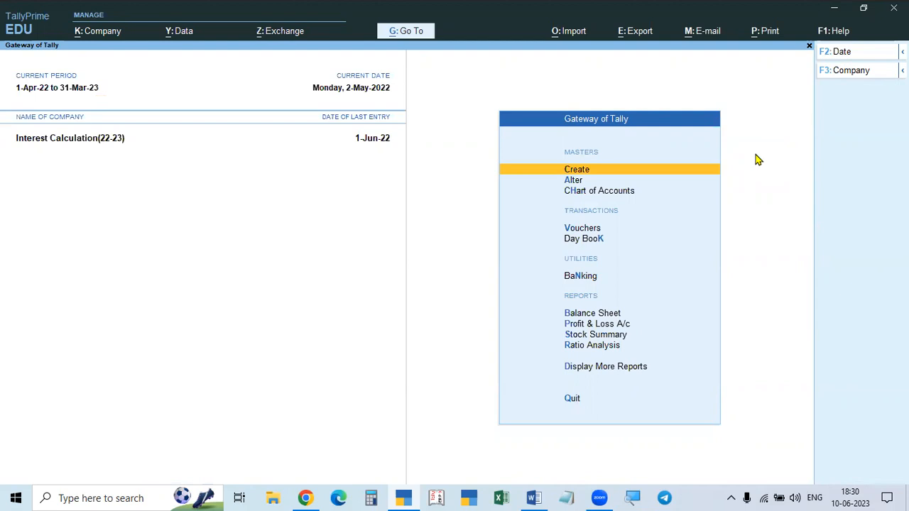
Display the ledger interest calculation report for the same customer.
key(d)
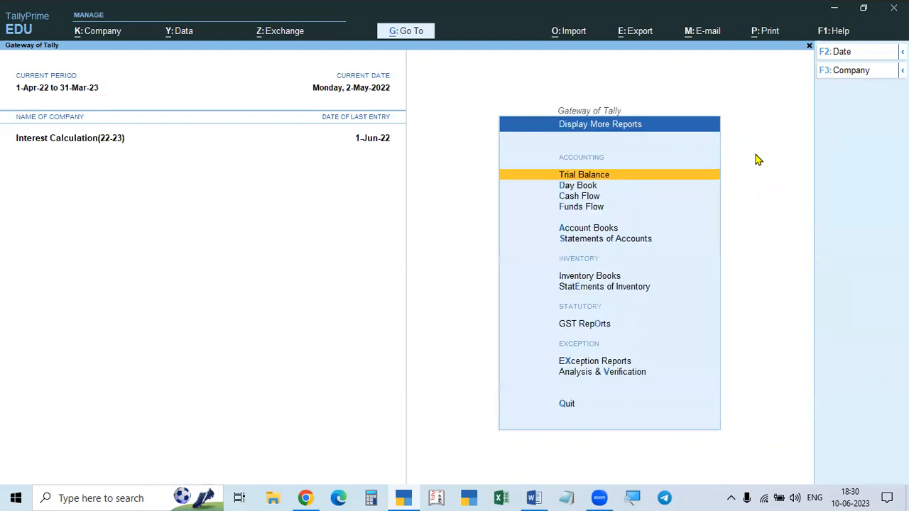
key(s)
key(i)
key(l)
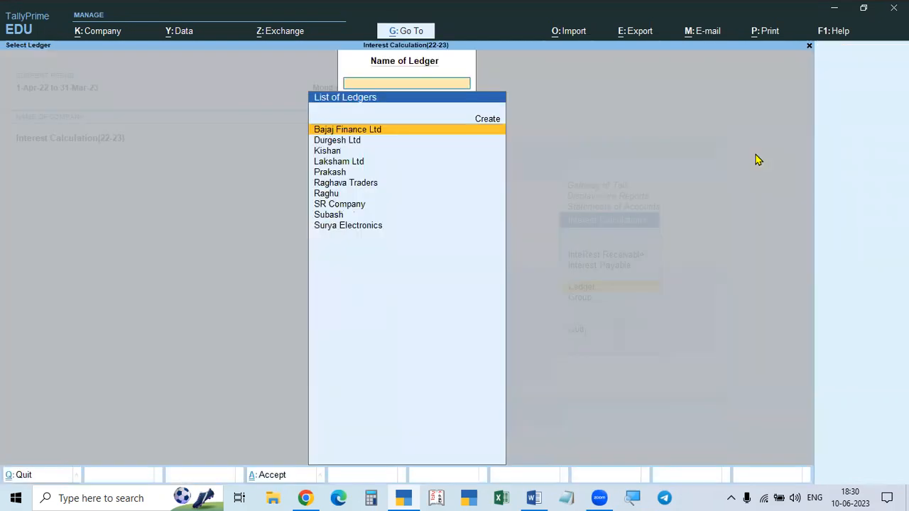
key(Down)
key(Down)
key(Down)
key(Down)
key(Down)
key(Down)
key(Down)
key(Down)
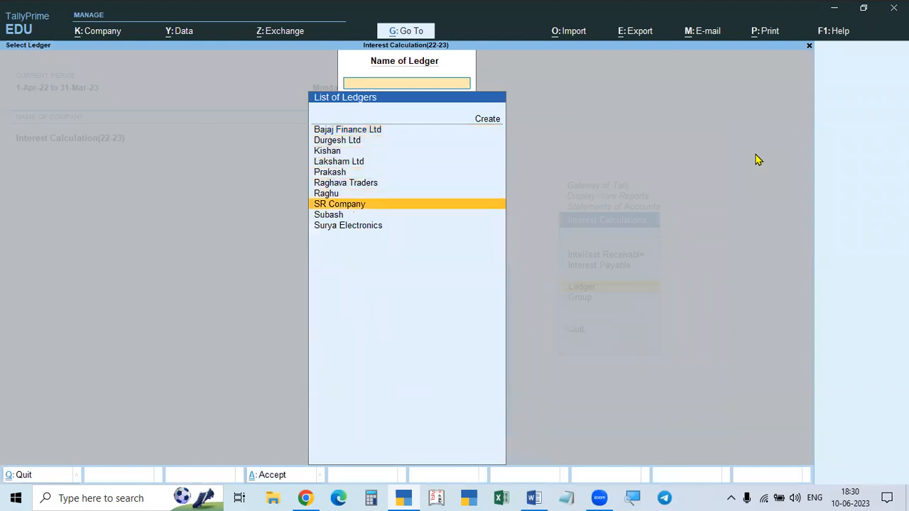
key(Return)
Set the customer's interest report period to 1-May-22 through 31-May-22.
key(F2)
text(1-5)
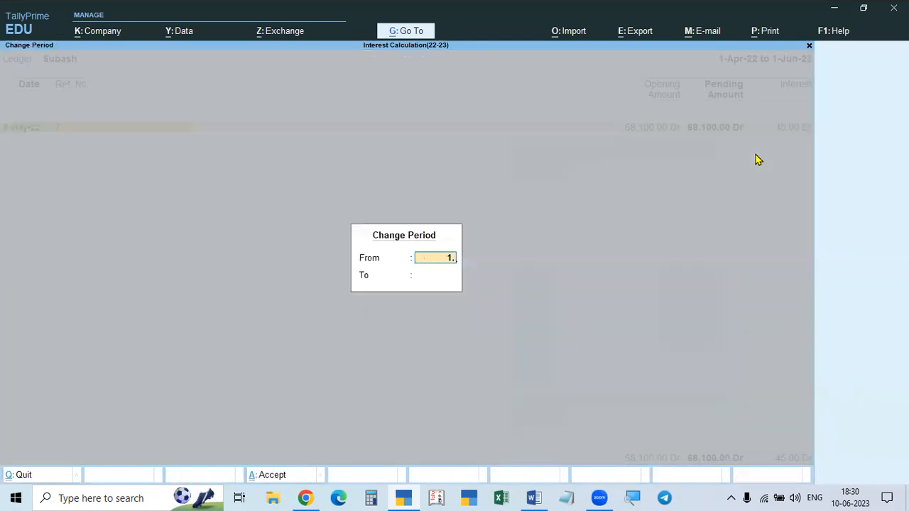
key(Return)
text(31-5)
key(Return)
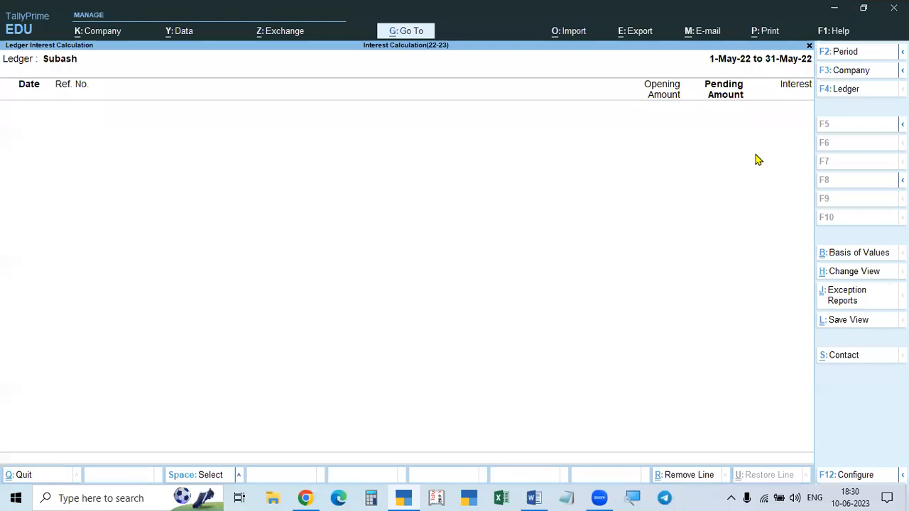
Change the interest report period to run from 1-May-22 to 1-Jul-22.
key(F2)
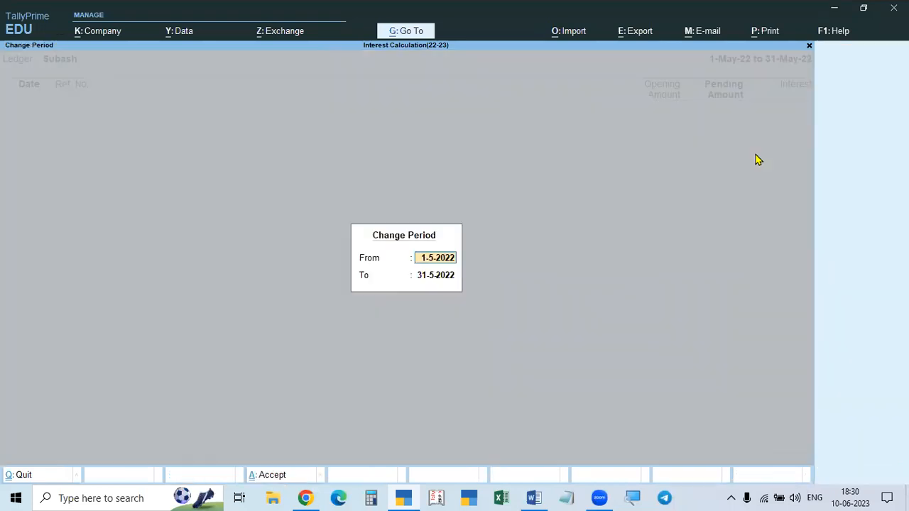
text(.5)
key(BackSpace)
key(BackSpace)
key(BackSpace)
key(BackSpace)
text(1.5)
key(Return)
text(1.7)
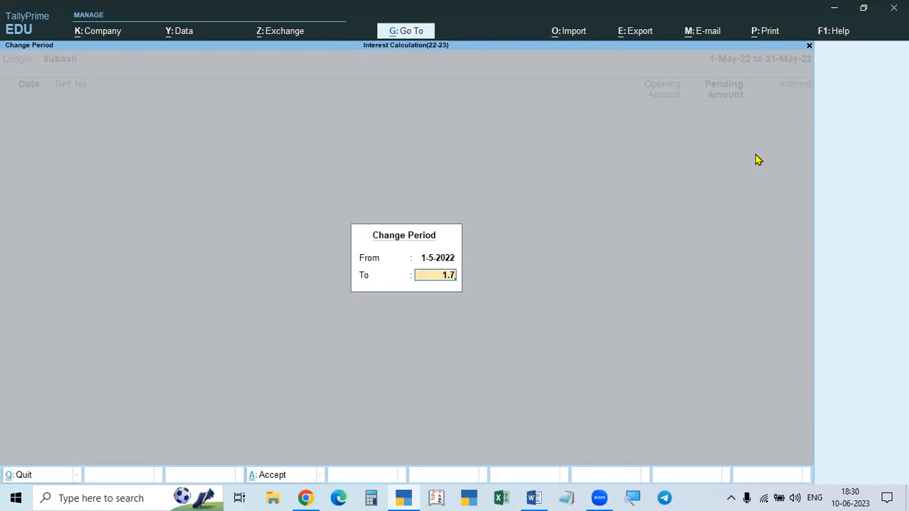
key(Return)
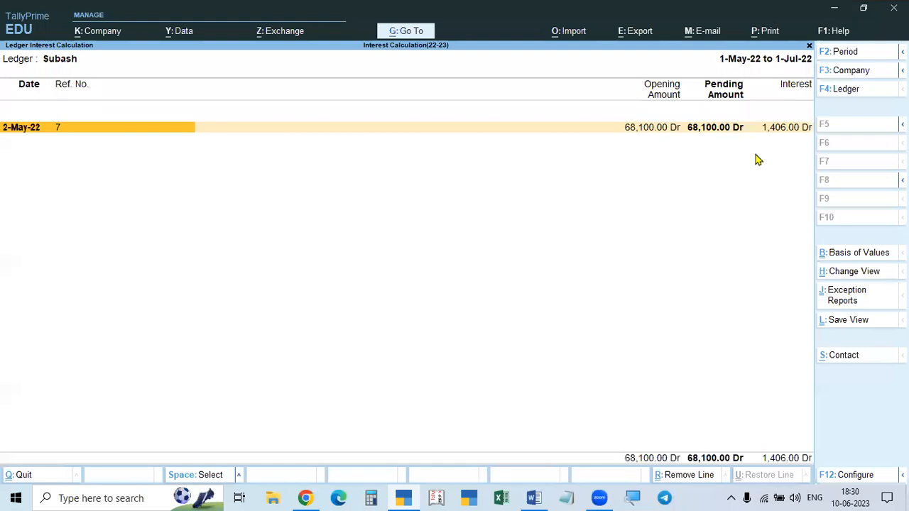
Expand the 2-May-22 bill to examine its interest dates, days and rate, and return to the Gateway of Tally.
key(alt+F5)
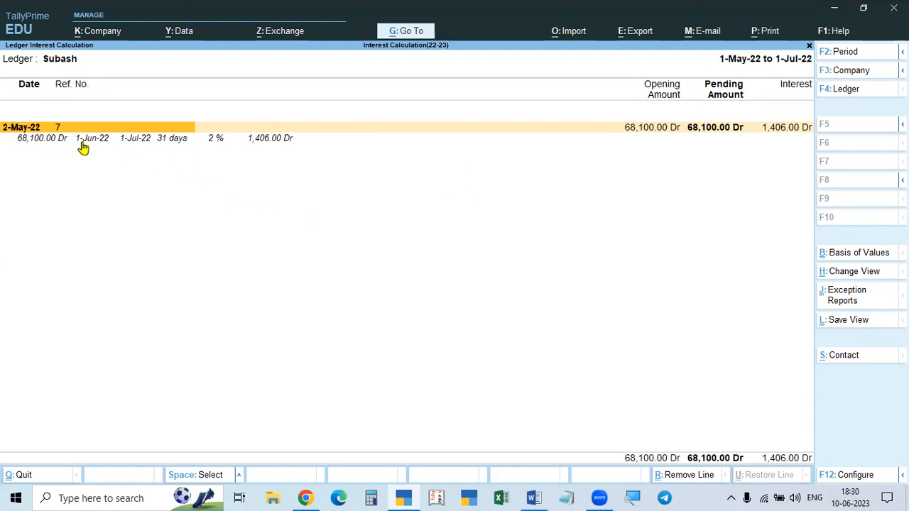
click(130, 145)
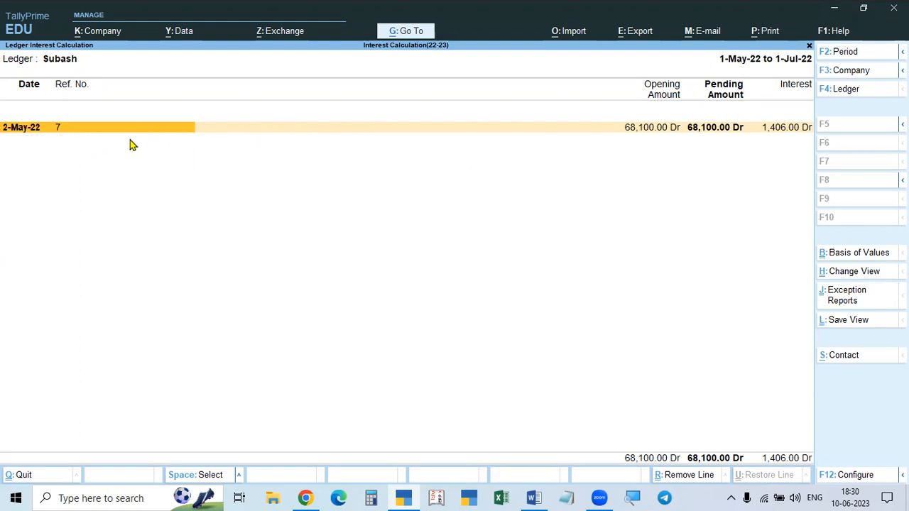
click(131, 144)
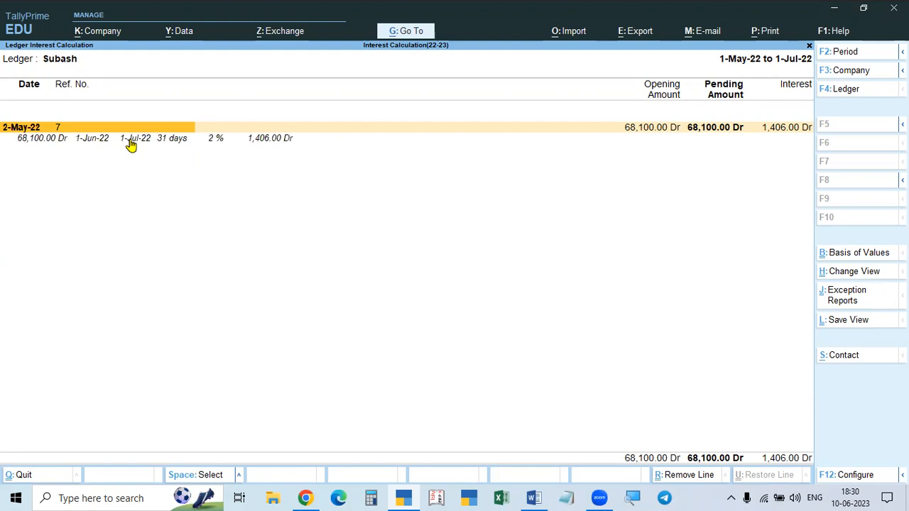
key(Escape)
key(Escape)
key(Escape)
key(Escape)
Start a Debit Note voucher with the Compound Int Rec class and date it 1-Jul-22.
key(v)
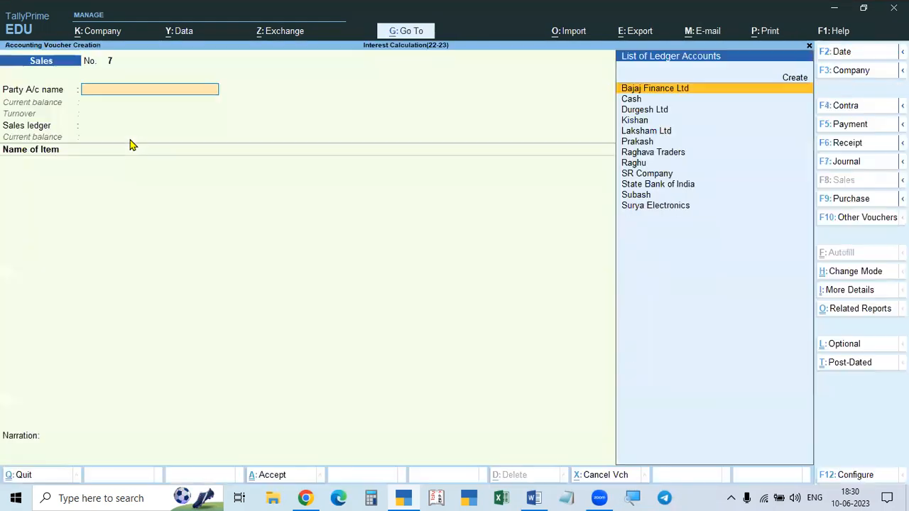
key(ctrl+F9)
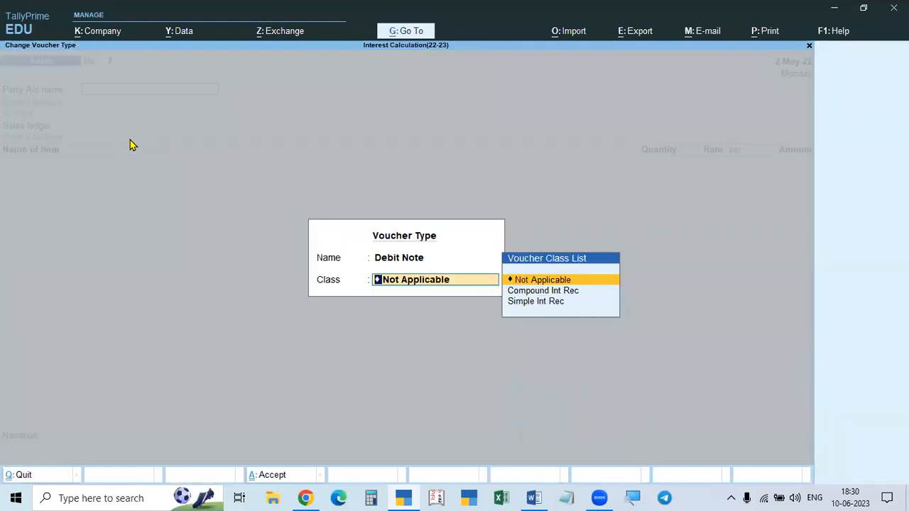
key(Down)
key(Down)
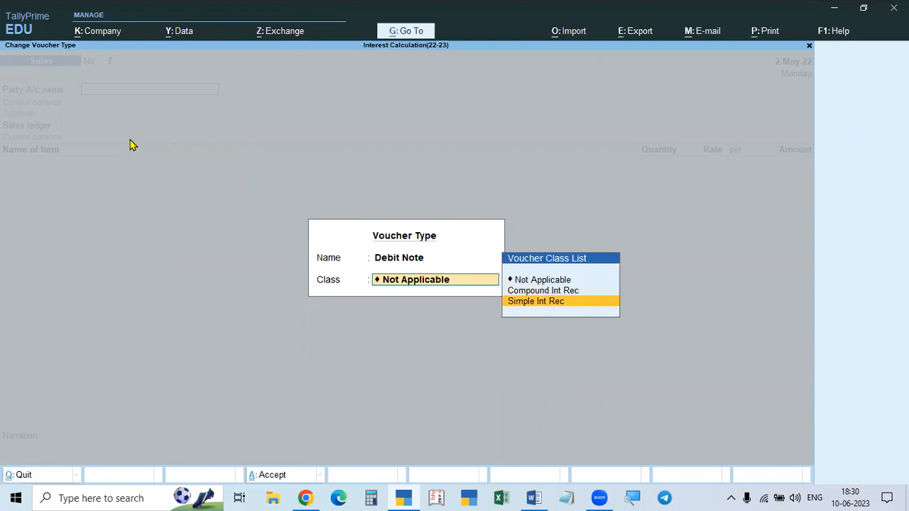
key(Up)
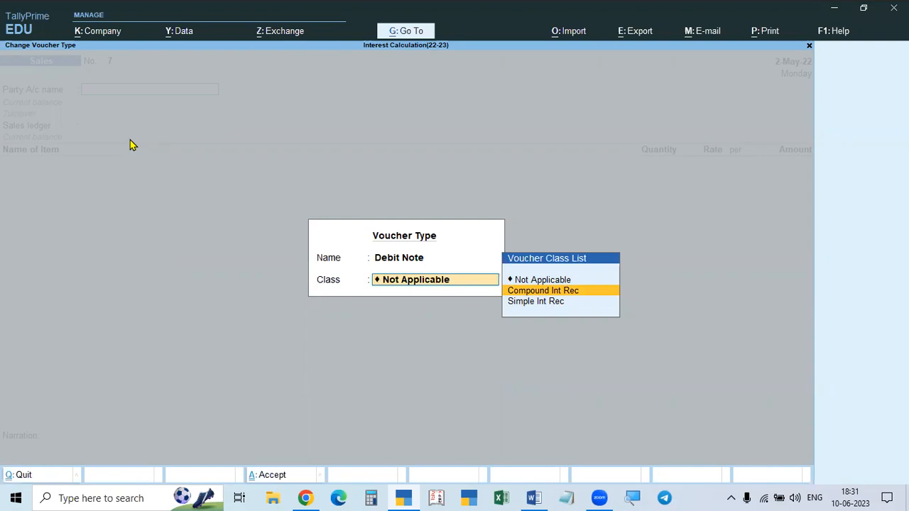
key(Return)
key(F2)
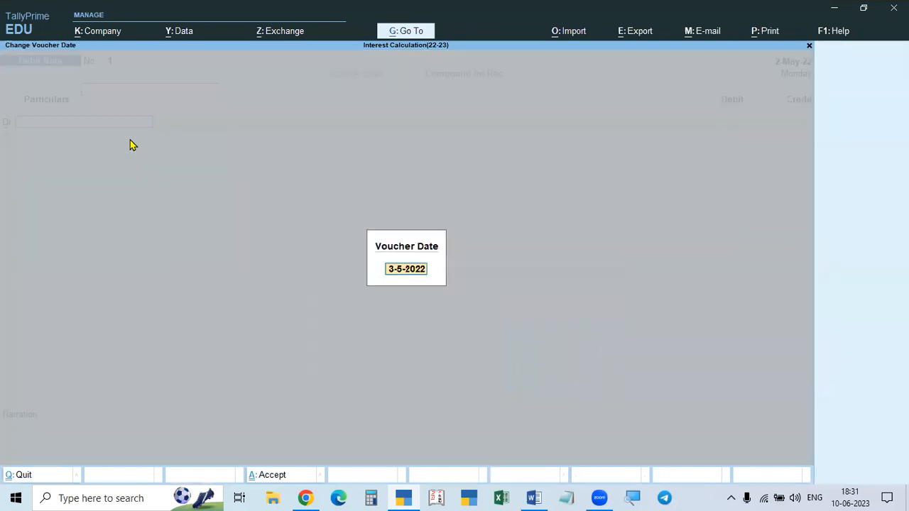
text(1.7)
key(Return)
Debit the customer's ledger against pending interest bill 7 and credit Interest Received, accepting the dispatch and party details unchanged.
key(Down)
key(Down)
key(Down)
key(Down)
key(Down)
key(Down)
key(Down)
key(Down)
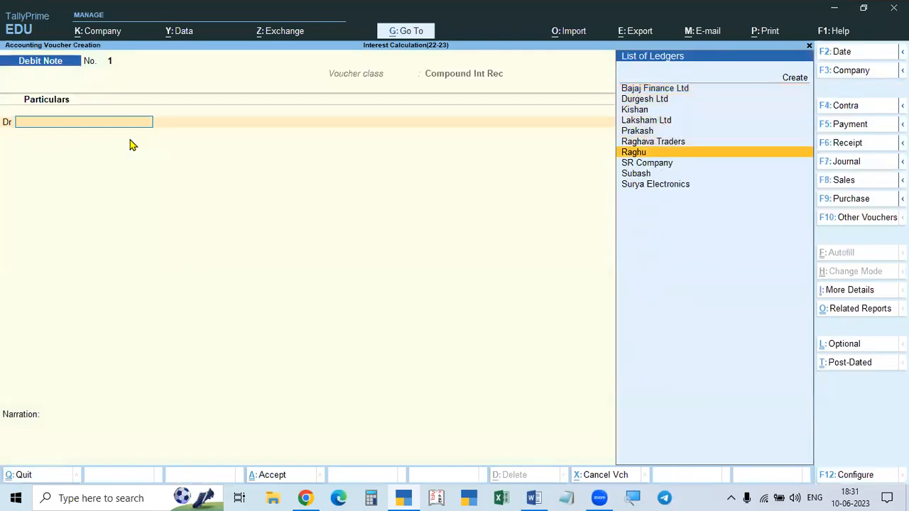
key(Return)
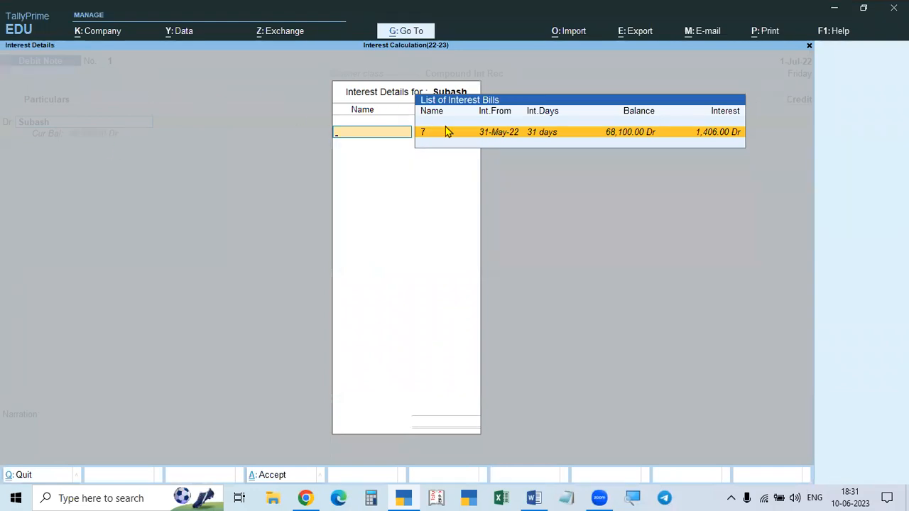
key(Return)
key(Return)
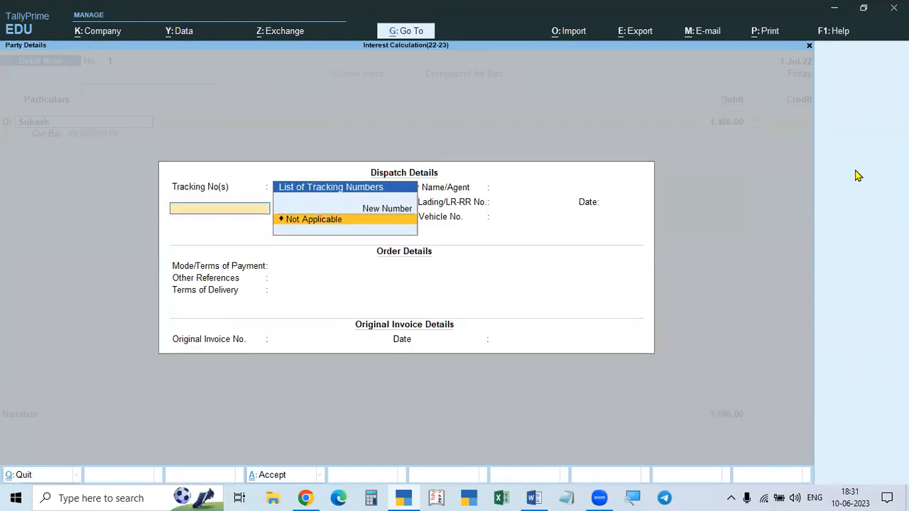
key(ctrl+a)
key(ctrl+a)
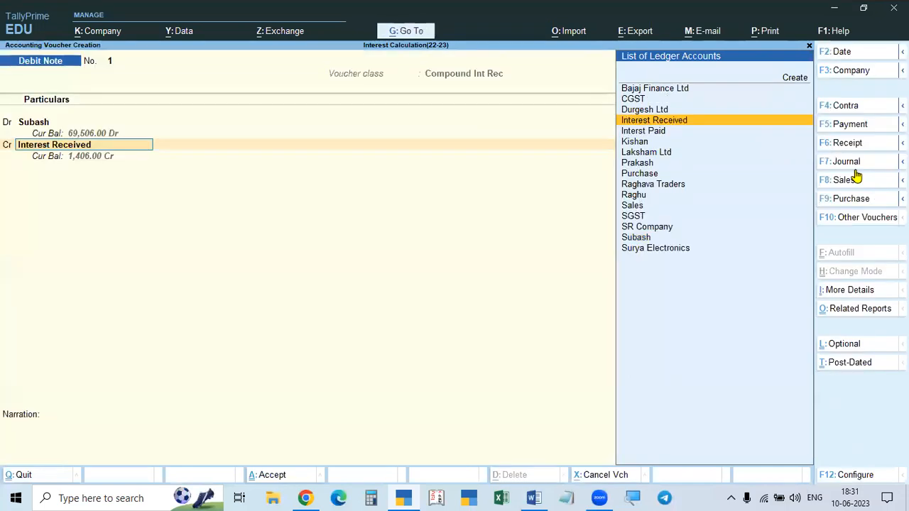
key(Return)
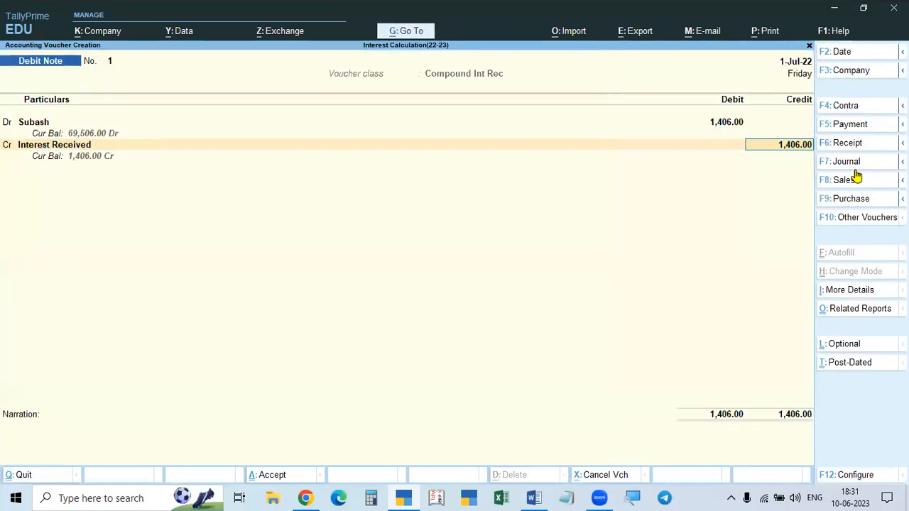
Switch to Calculator, enter 1406, and return to the debit note in TallyPrime.
click(371, 498)
text(1,40)
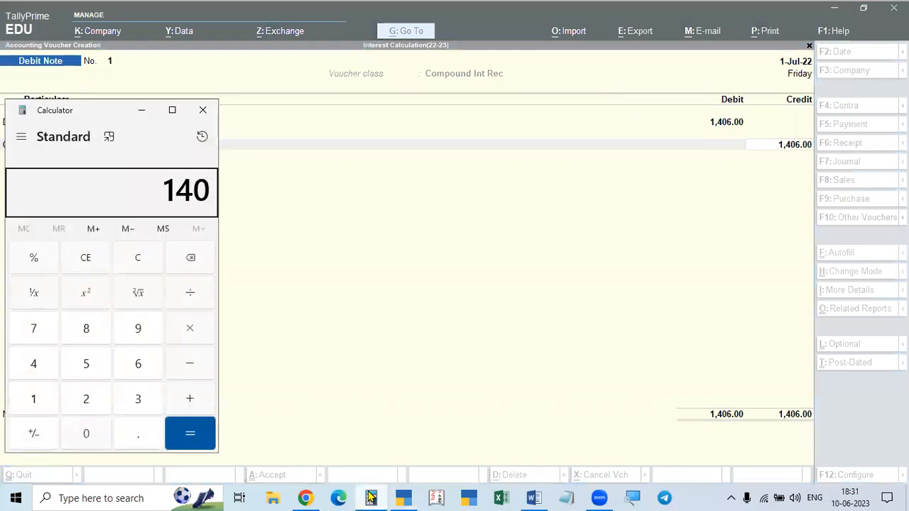
text(6)
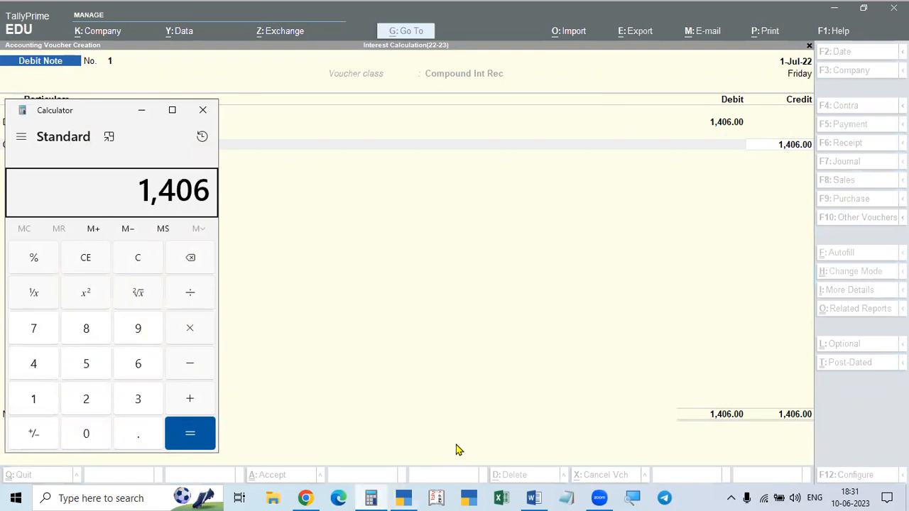
click(584, 335)
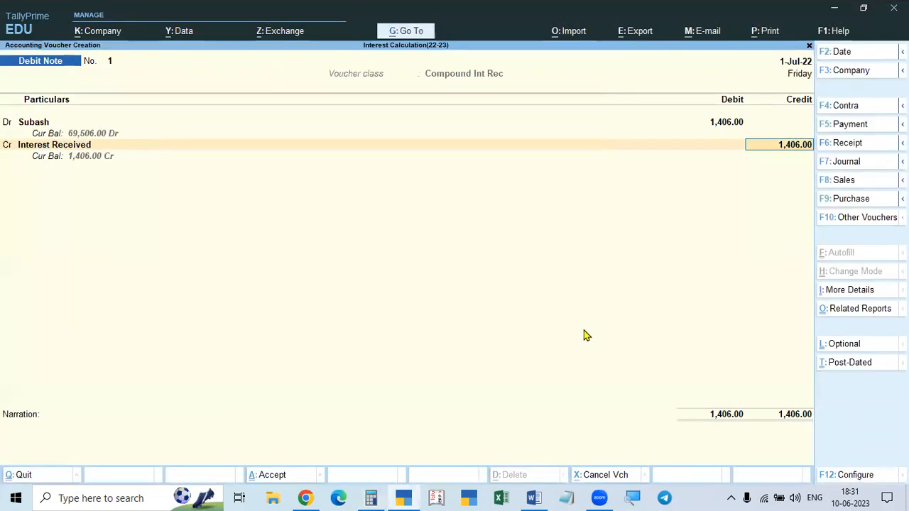
Save the interest debit note with no narration and return to the Gateway of Tally.
key(Return)
key(Return)
key(Return)
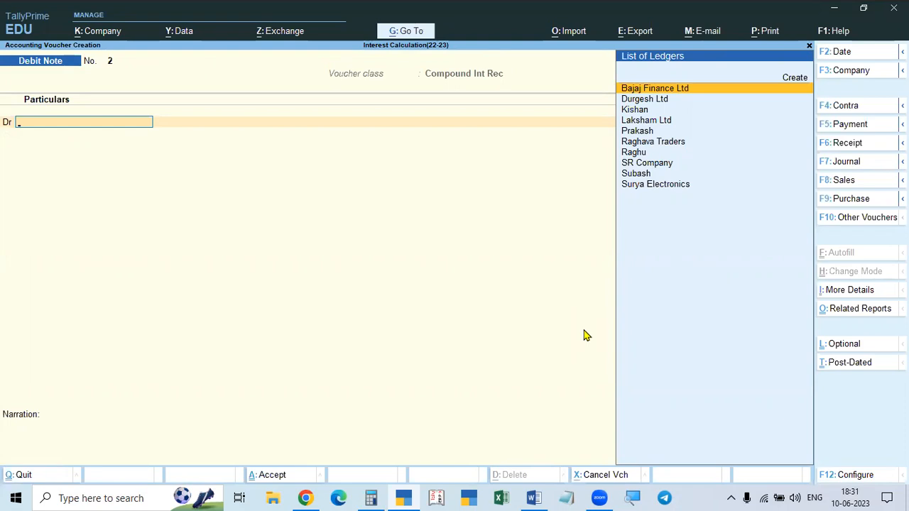
key(Escape)
key(Escape)
key(Escape)
key(Escape)
key(Escape)
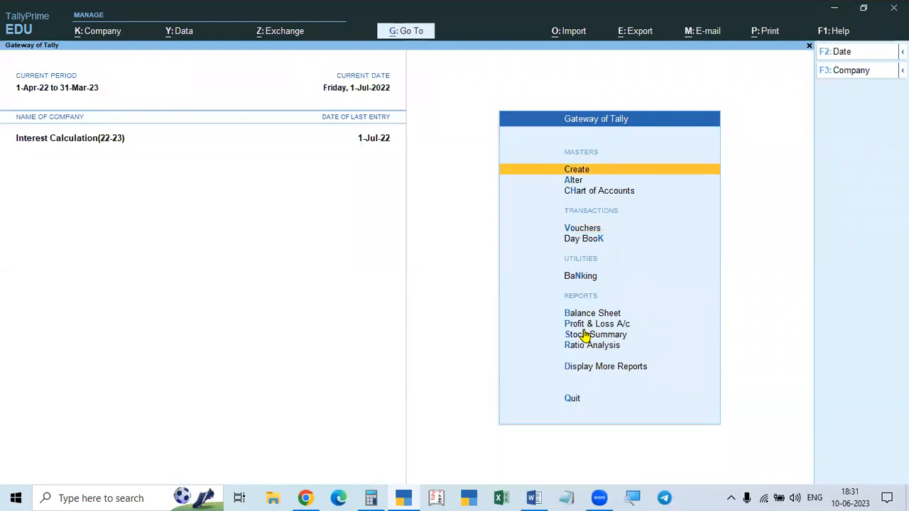
Open the Ledger Interest Calculation report for the customer's ledger debited in the last debit note.
key(d)
key(s)
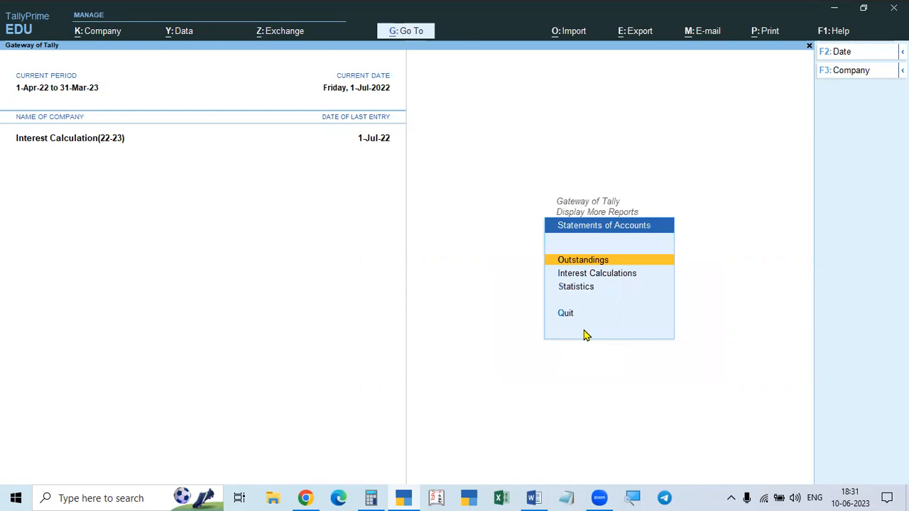
key(i)
key(l)
key(Down)
key(Down)
key(Down)
key(Down)
key(Down)
key(Down)
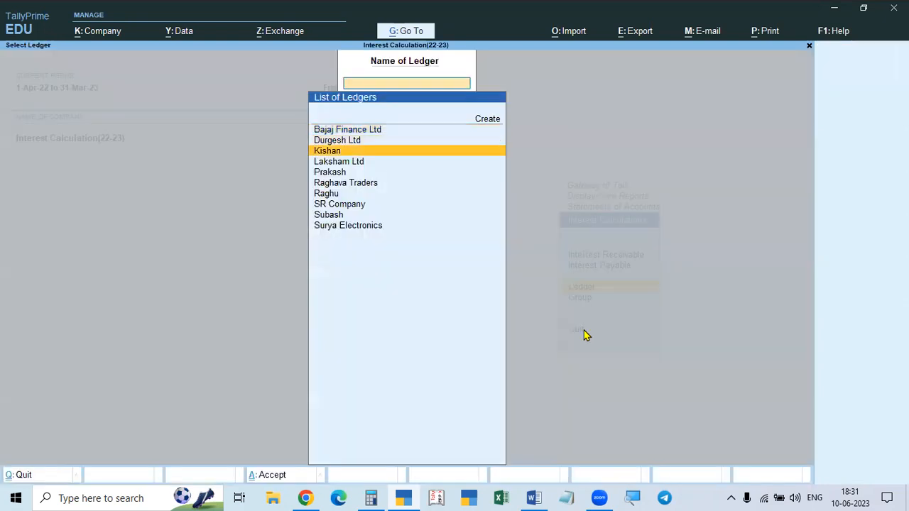
key(Down)
key(Down)
key(Return)
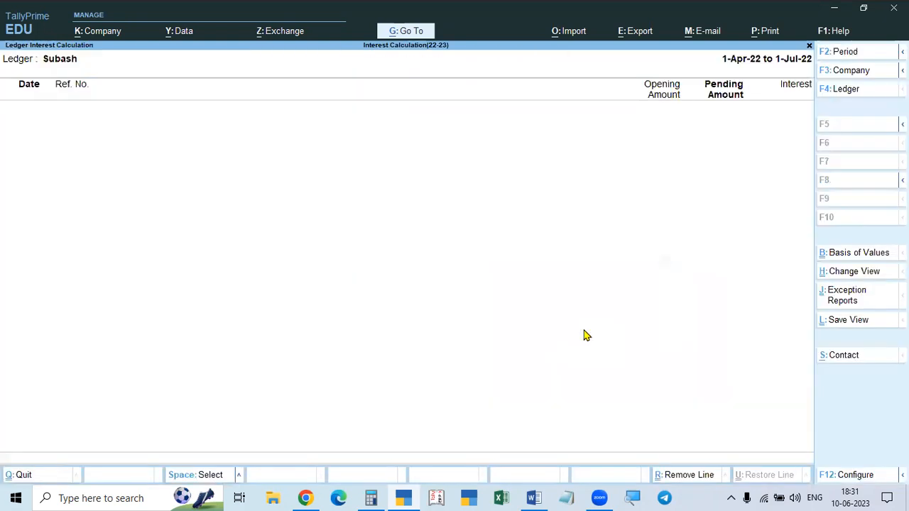
Set the interest report period from 1-5-2022 to 1-Jul-22.
key(F2)
text(1-5)
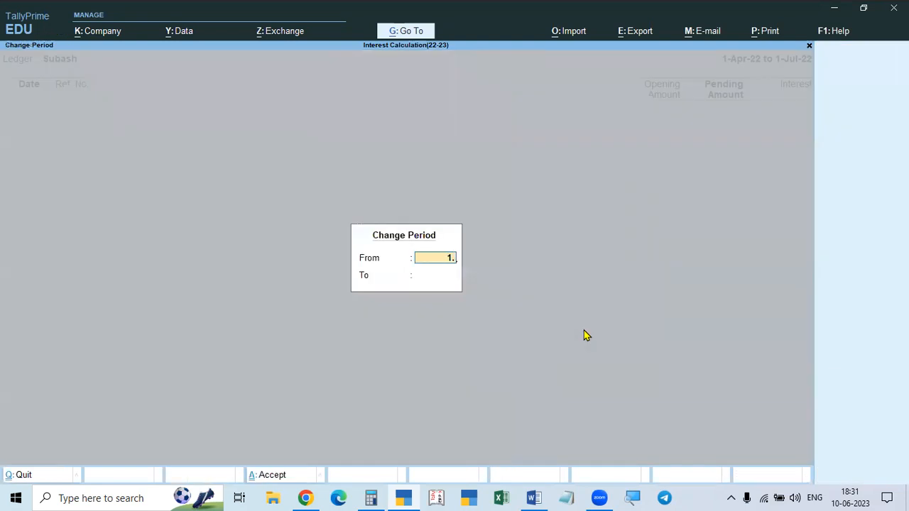
key(Return)
text(1.)
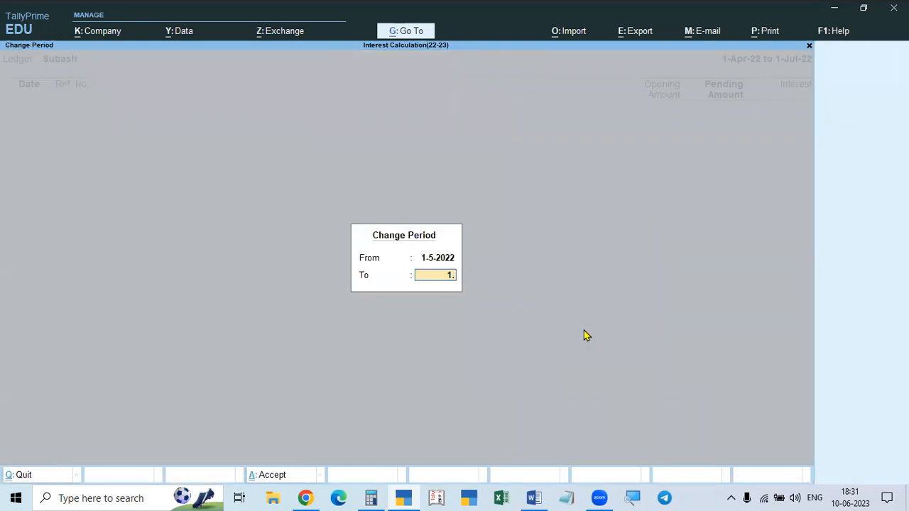
text(7)
key(Return)
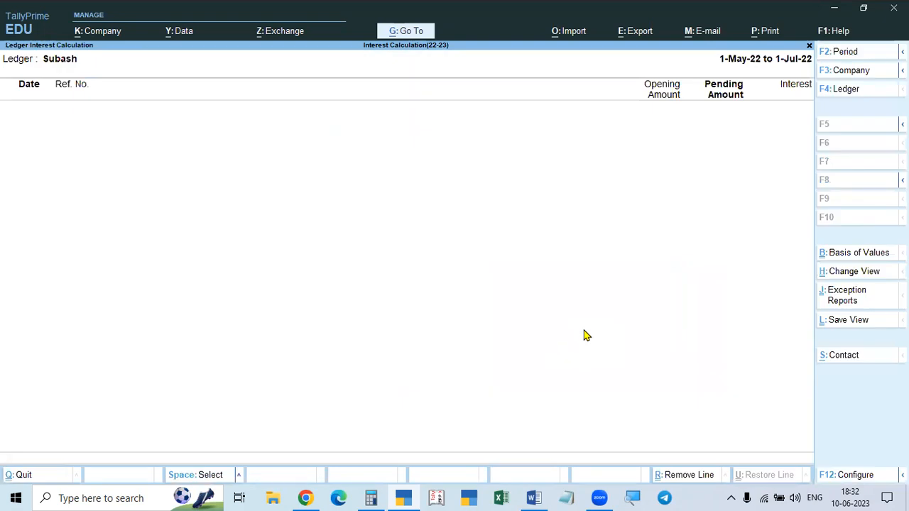
Extend the interest report period to 1-May-22 through 1-Aug-22 and show the detailed interest breakdown.
key(F2)
text(1.7)
key(Return)
key(BackSpace)
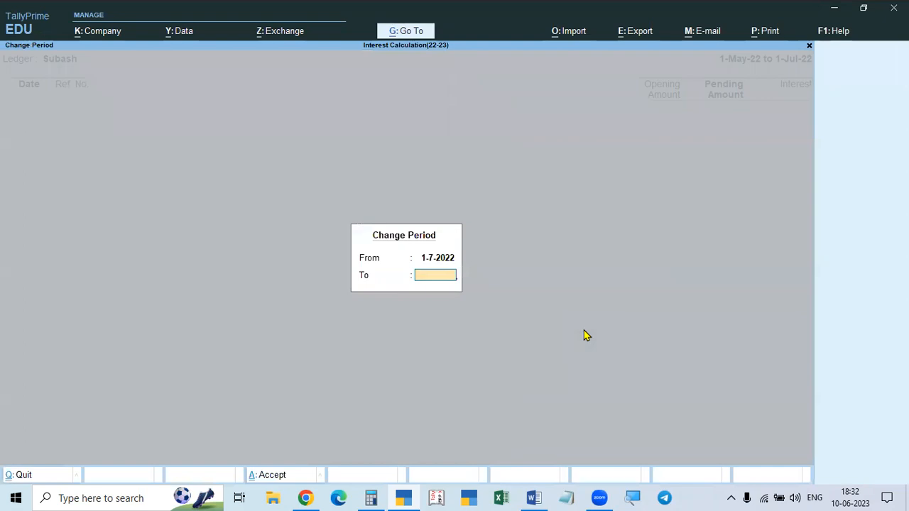
key(BackSpace)
text(1.5)
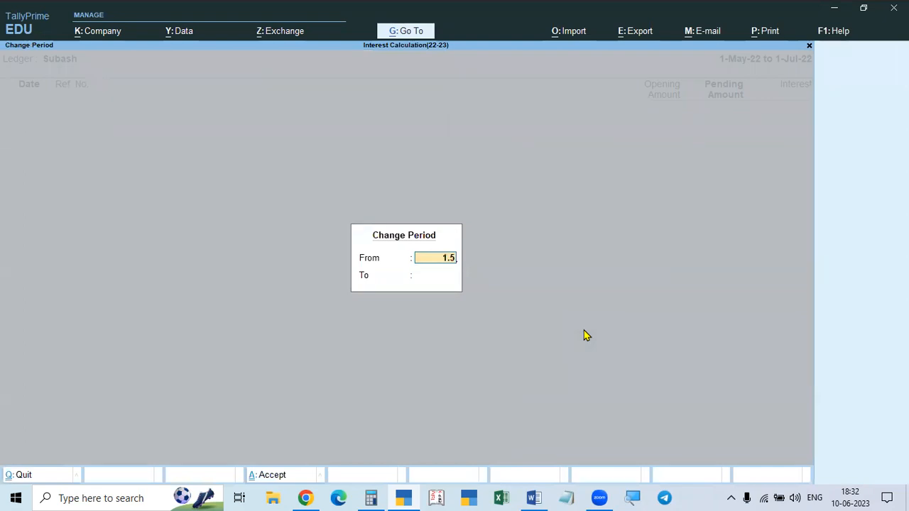
key(Return)
text(1.8)
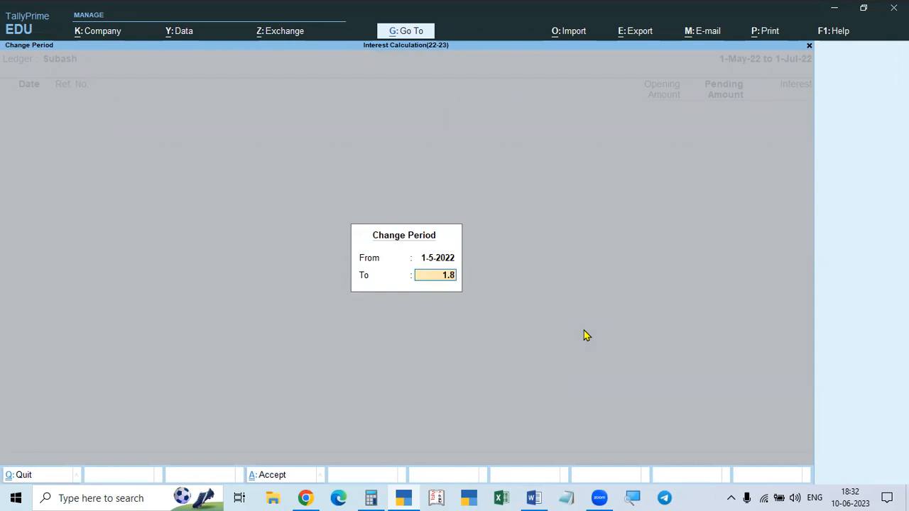
key(Return)
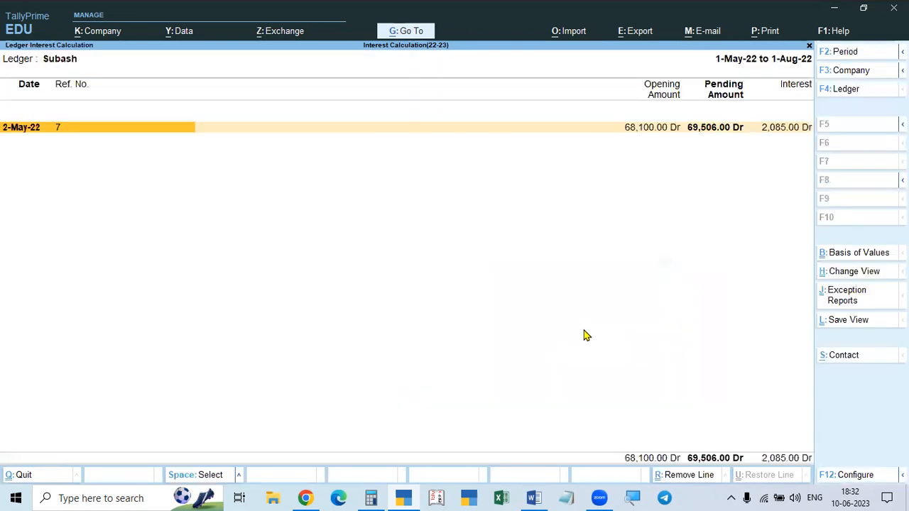
key(alt+F5)
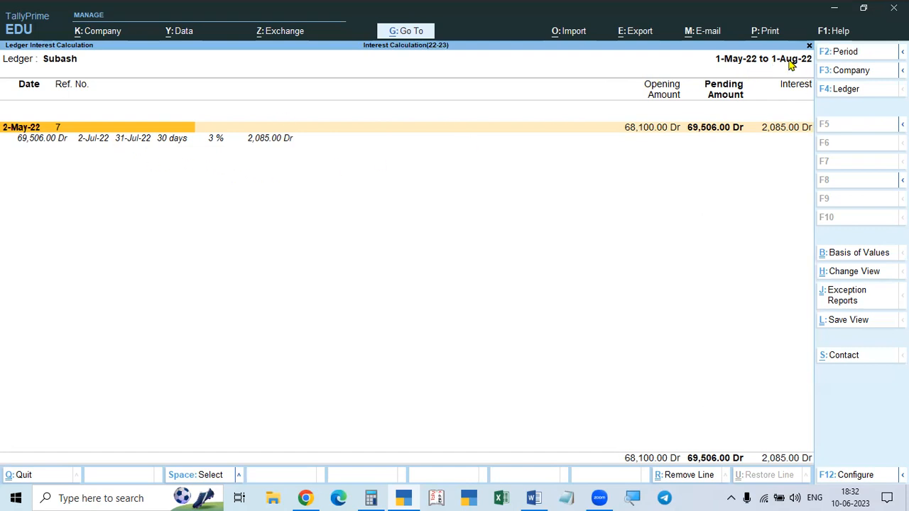
Change the interest report period to run from 1-May-22 to 31-Mar-23.
key(F2)
text(1.5)
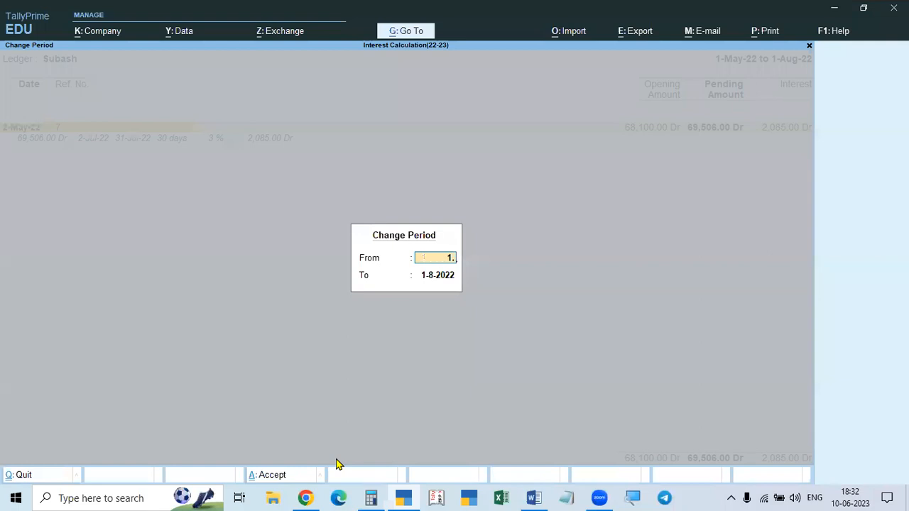
key(Return)
text(31.3)
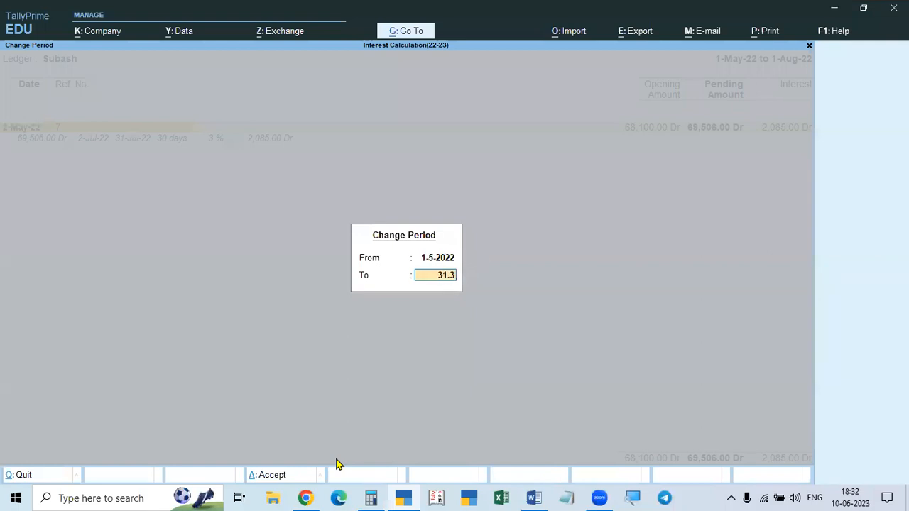
key(Return)
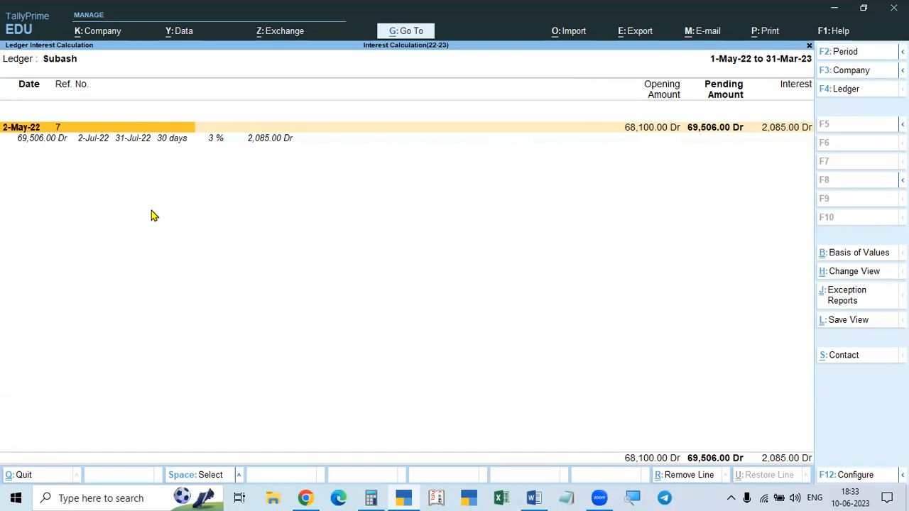
Switch to Calculator and clear its entry for a new calculation.
click(370, 497)
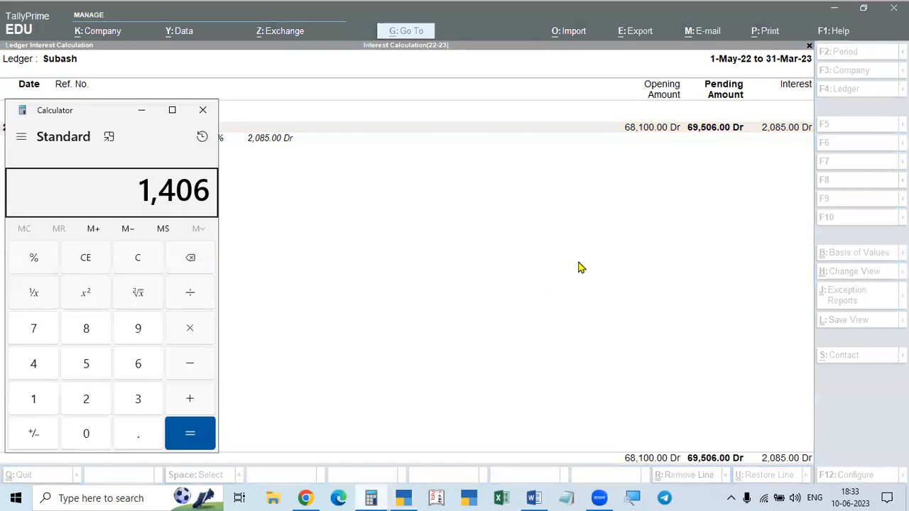
text(6)
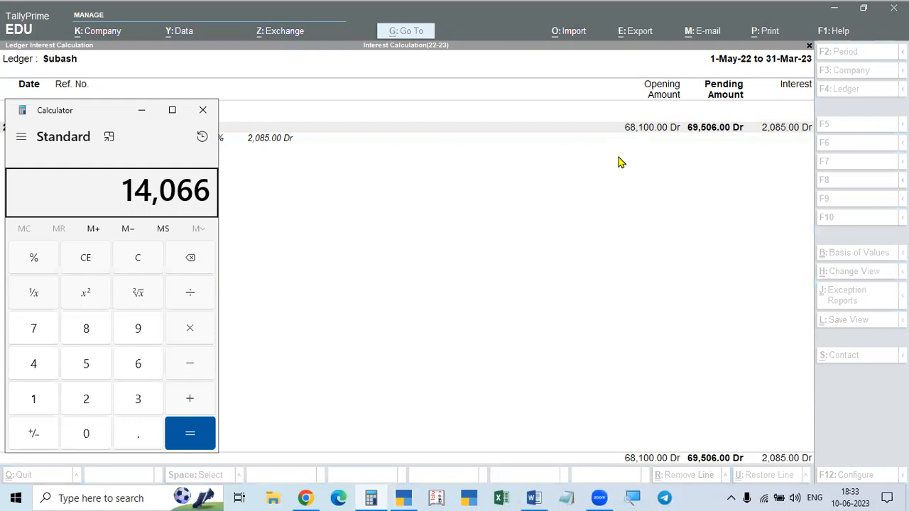
key(BackSpace)
key(plus)
text(68100)
key(Return)
key(Escape)
key(1)
key(BackSpace)
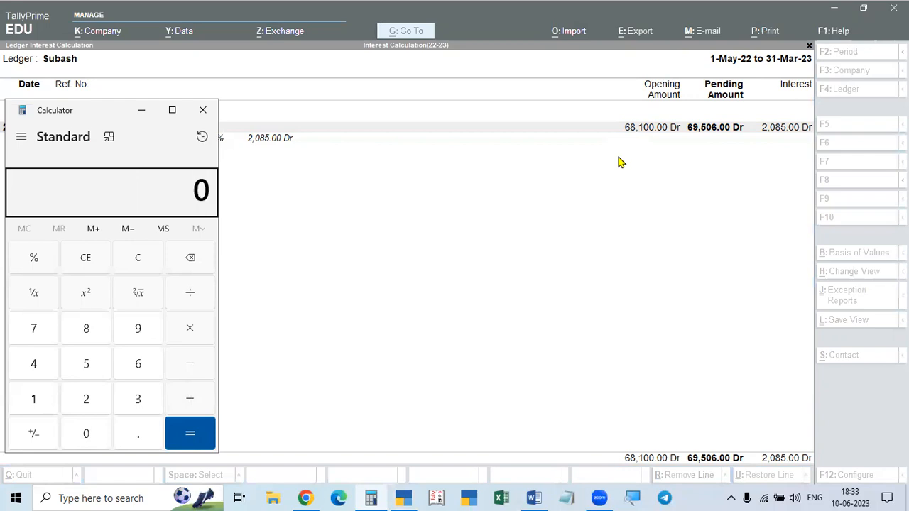
Add the interest of 1406 to the bill amount of 68100 in Calculator.
key(1)
key(4)
key(0)
key(6)
key(plus)
key(6)
key(8)
key(1)
key(0)
key(0)
key(Return)
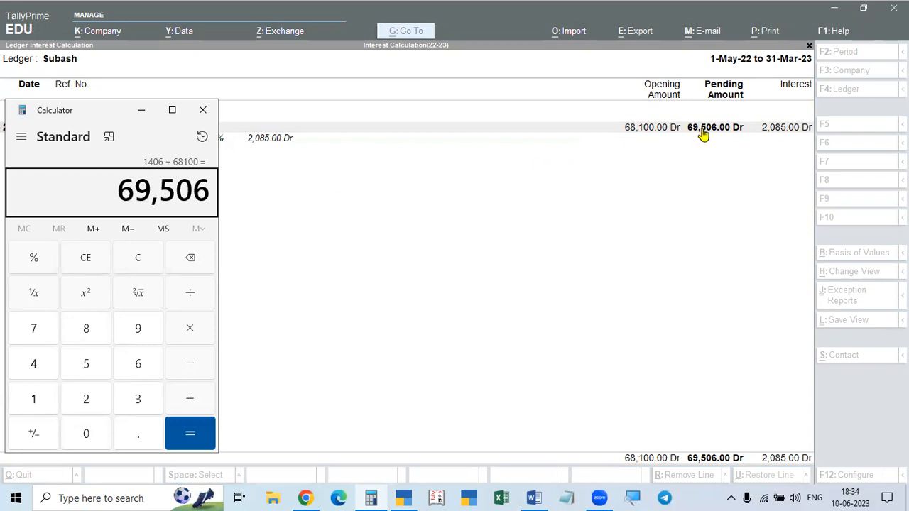
Clear the Calculator result, switch back to TallyPrime, and leave the interest report for the Gateway of Tally.
key(Escape)
click(455, 216)
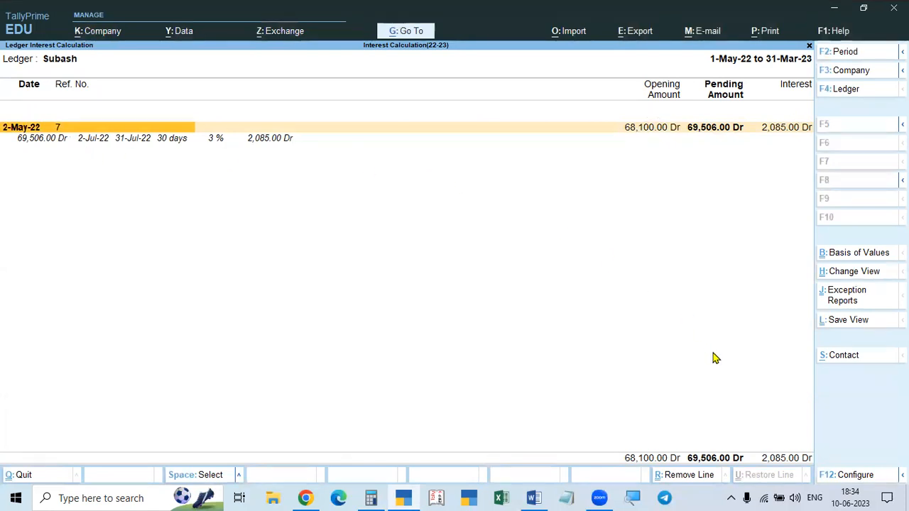
key(Escape)
key(Escape)
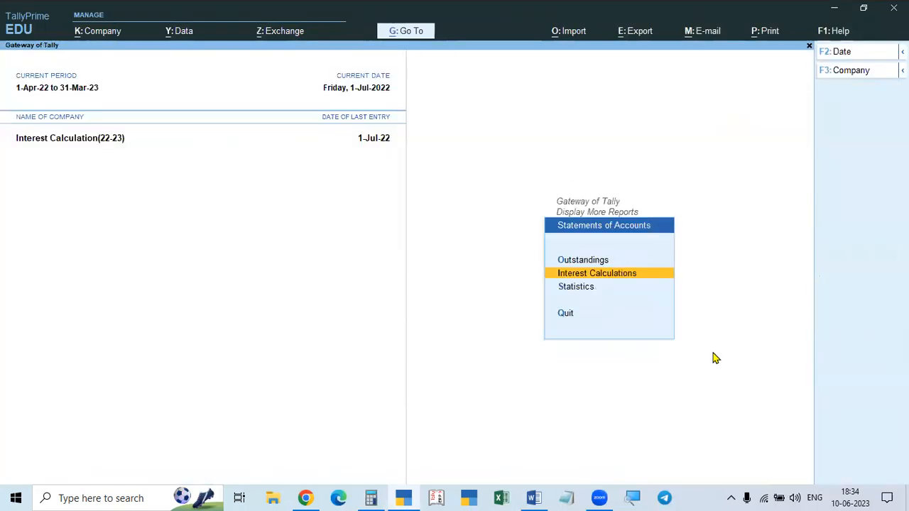
key(Escape)
key(Escape)
key(Escape)
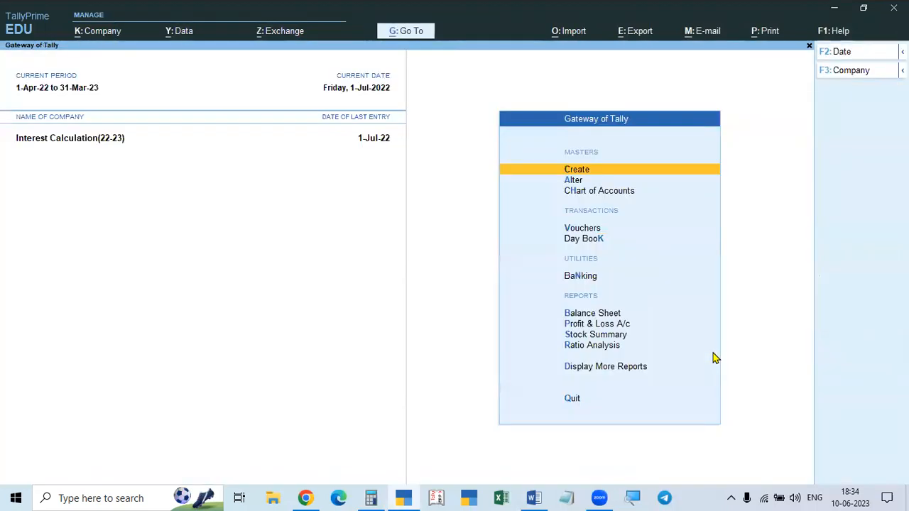
Start a new Debit Note voucher with the Compound Int Rec class and date it 31-Jul-22.
key(v)
key(ctrl+F9)
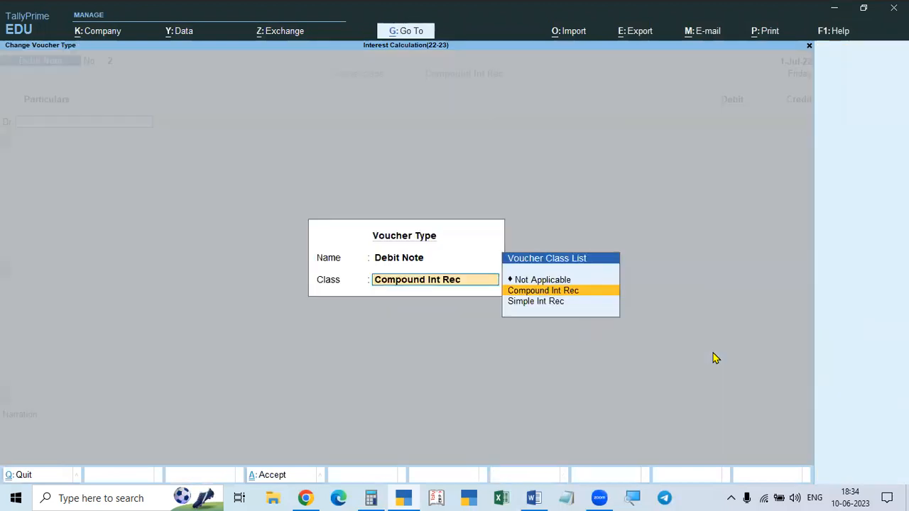
key(Return)
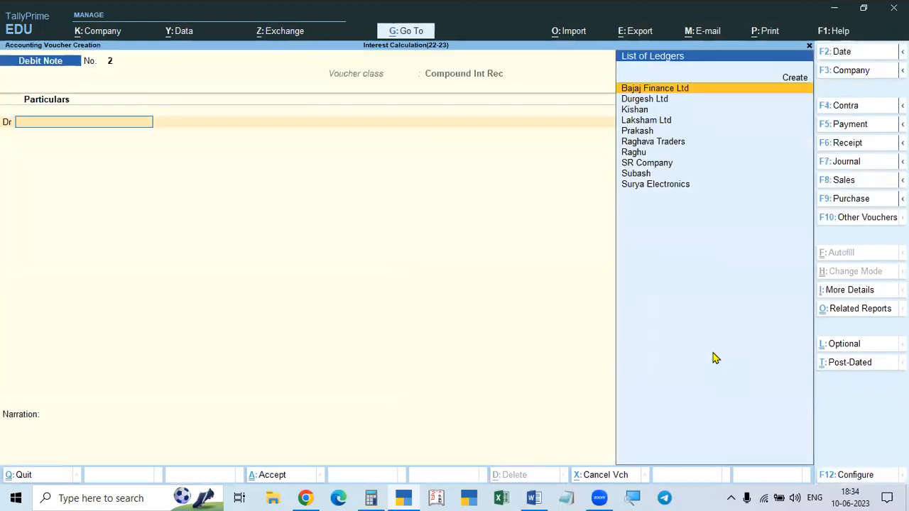
key(F2)
text(1)
key(BackSpace)
text(31.8)
key(BackSpace)
text(7)
key(Return)
Debit the customer's ledger against interest bill 7 for 2,085.00, accepting the remaining details unchanged.
key(Down)
key(Down)
key(Down)
key(Down)
key(Down)
key(Down)
key(Down)
key(Down)
key(Return)
key(Return)
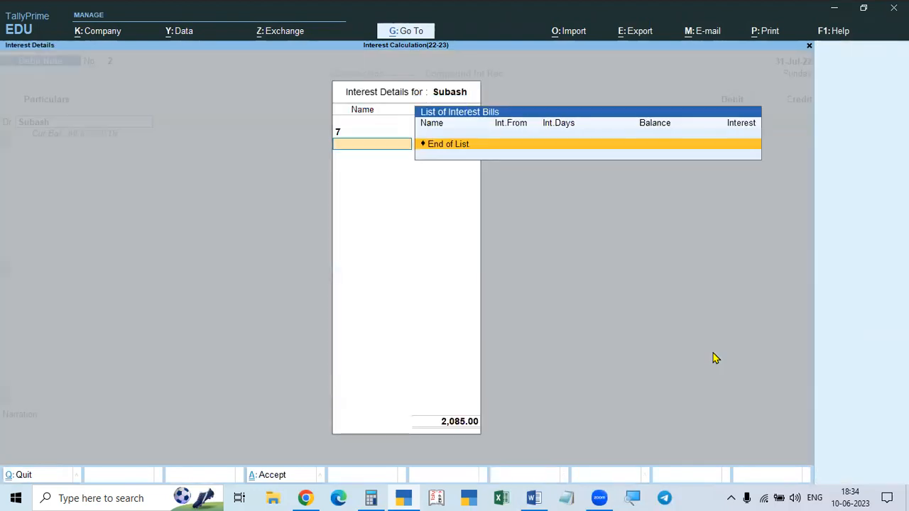
key(Return)
key(ctrl+a)
key(ctrl+a)
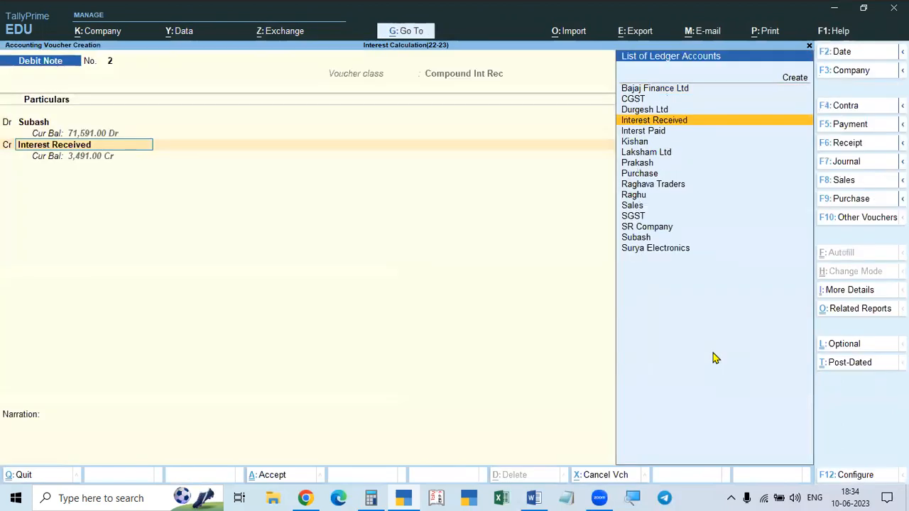
Credit Interest Received with 2,085.00, save the debit note without narration, and return to the Gateway of Tally.
key(Return)
key(Return)
key(Return)
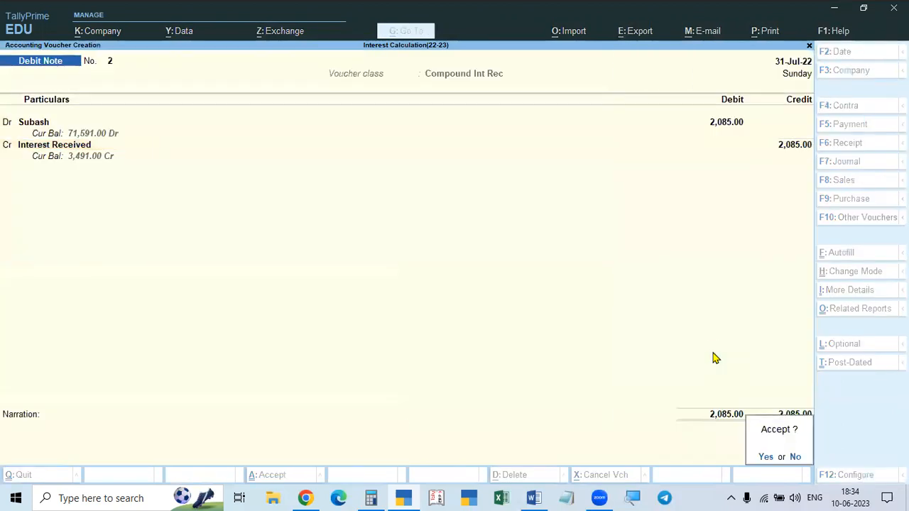
key(Return)
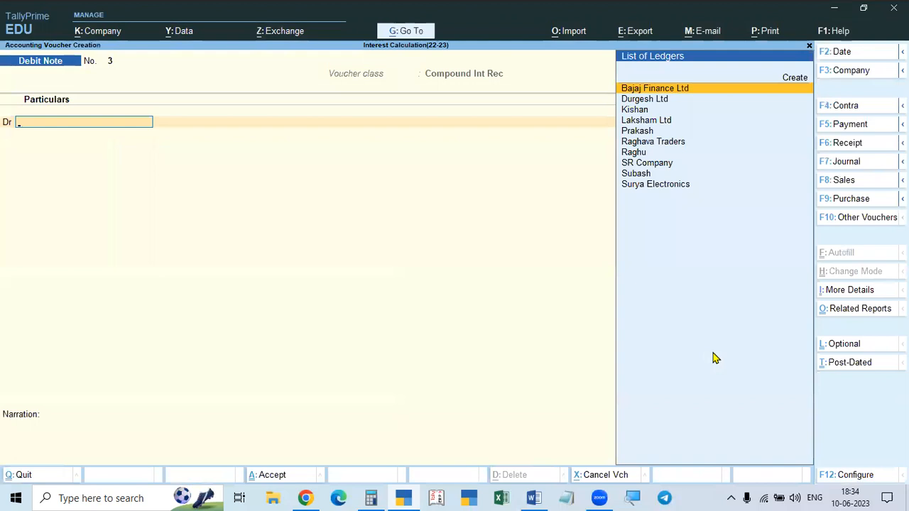
key(Escape)
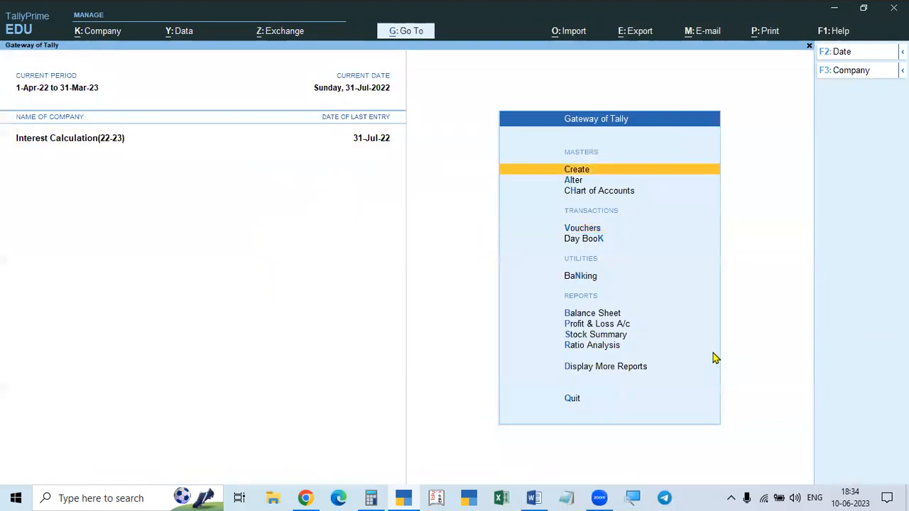
Reopen the Ledger Interest Calculation report for the same customer's ledger.
key(d)
key(s)
key(i)
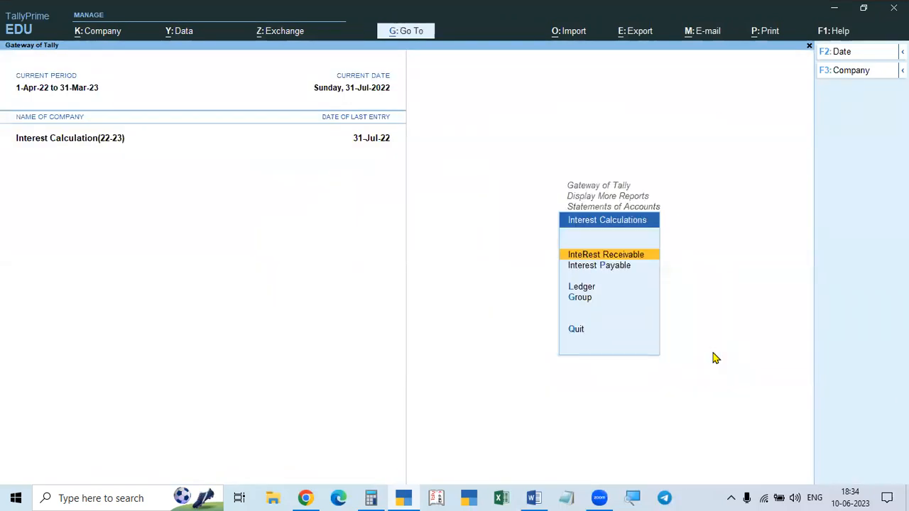
key(l)
key(Down)
key(Down)
key(Down)
key(Down)
key(Down)
key(Down)
key(Down)
key(Down)
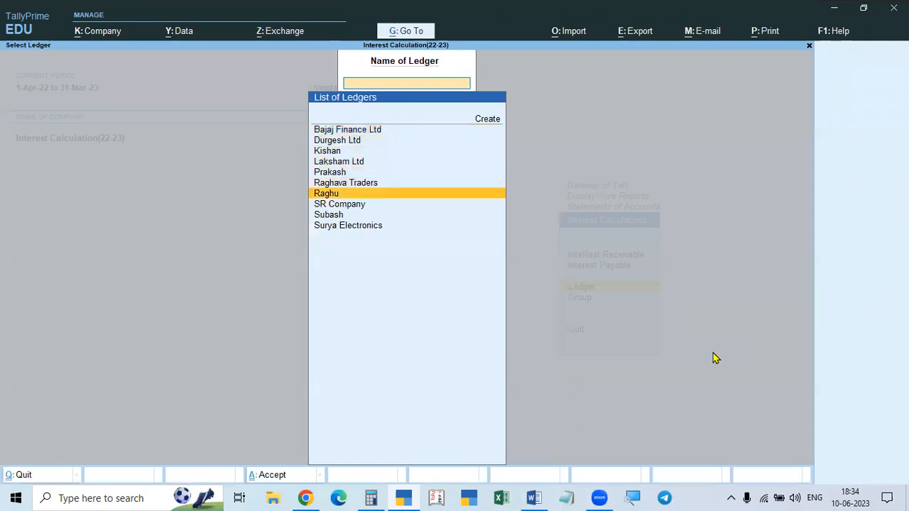
key(Return)
Set the reopened interest report's period from 1-May-22 to 31-Aug-22.
key(F2)
text(1)
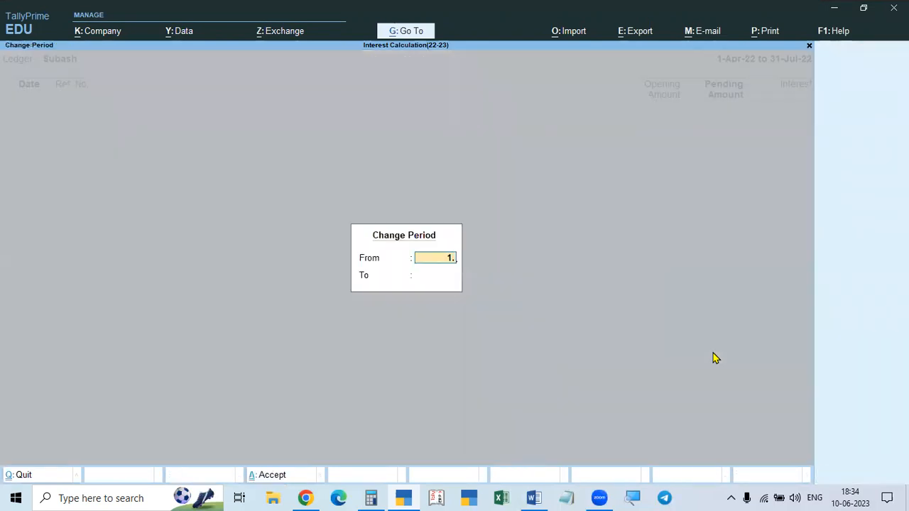
text(-5)
key(Return)
text(31-8)
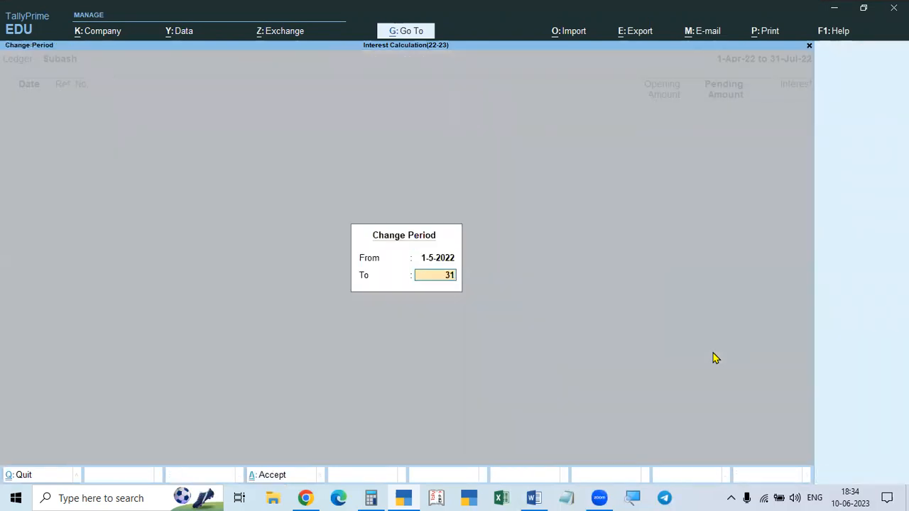
key(Return)
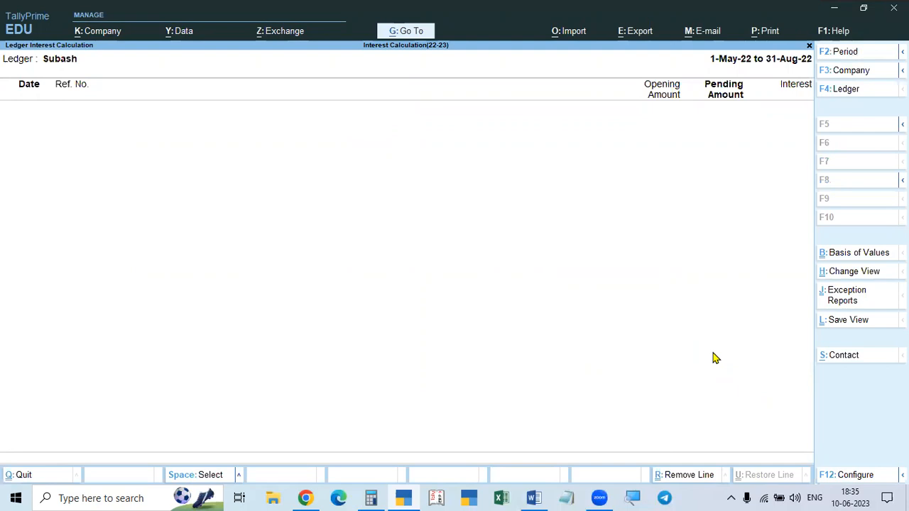
Close the interest report and go back to the Gateway of Tally.
key(Escape)
key(Escape)
key(Escape)
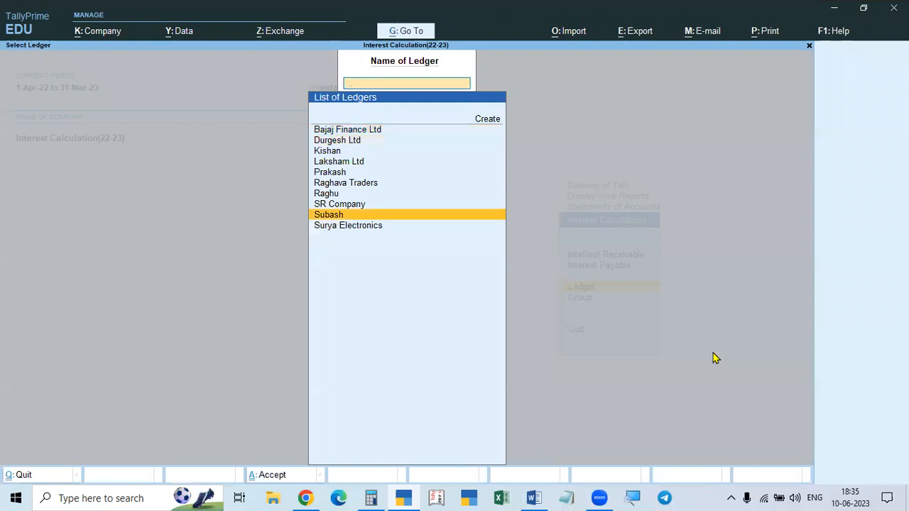
key(Escape)
key(Escape)
key(Escape)
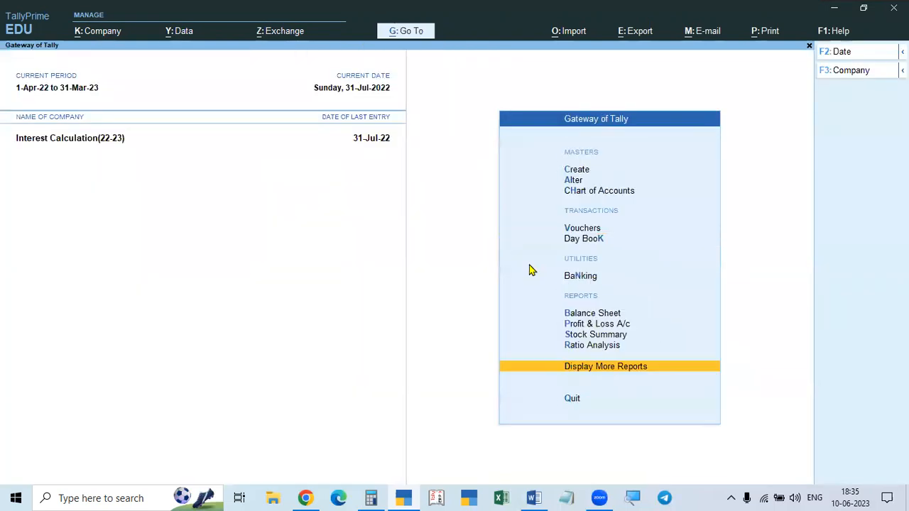